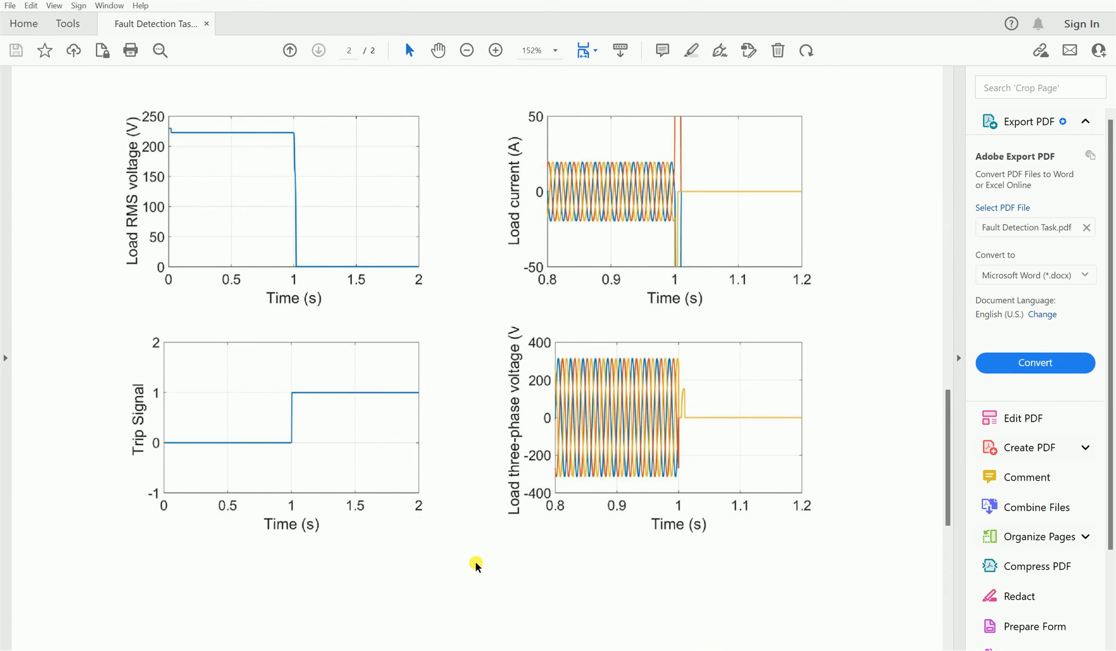
- Check the network model in the task PDF, switch to MATLAB and create a blank Simulink model in a maximized window
scroll(474, 557, "up", 15)
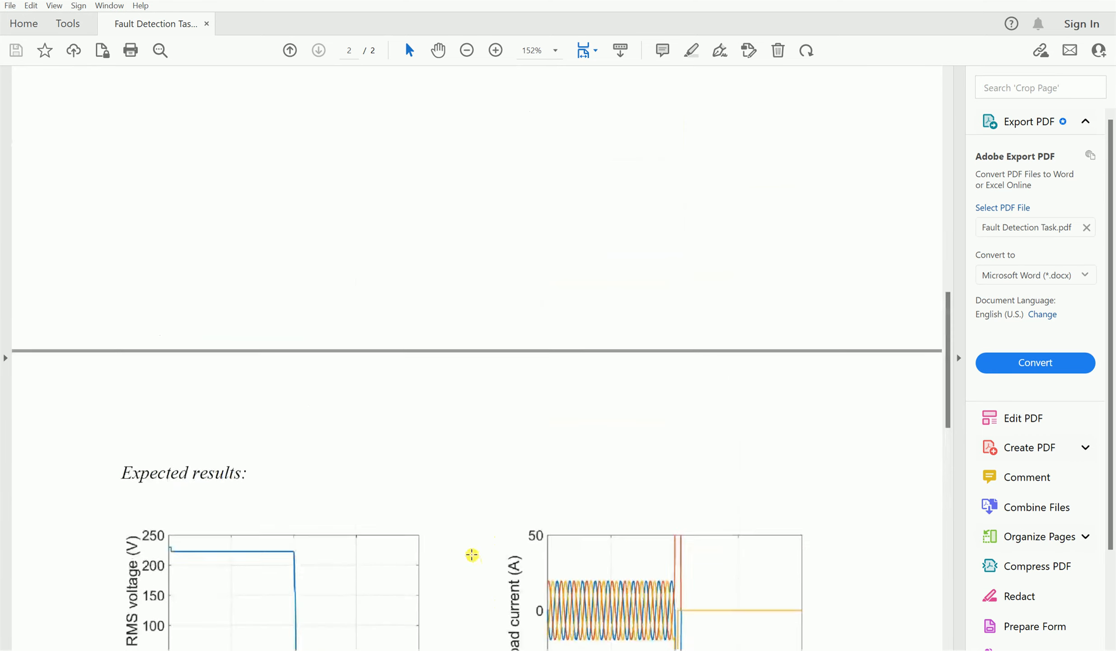
scroll(470, 549, "up", 10)
scroll(466, 545, "down", 4)
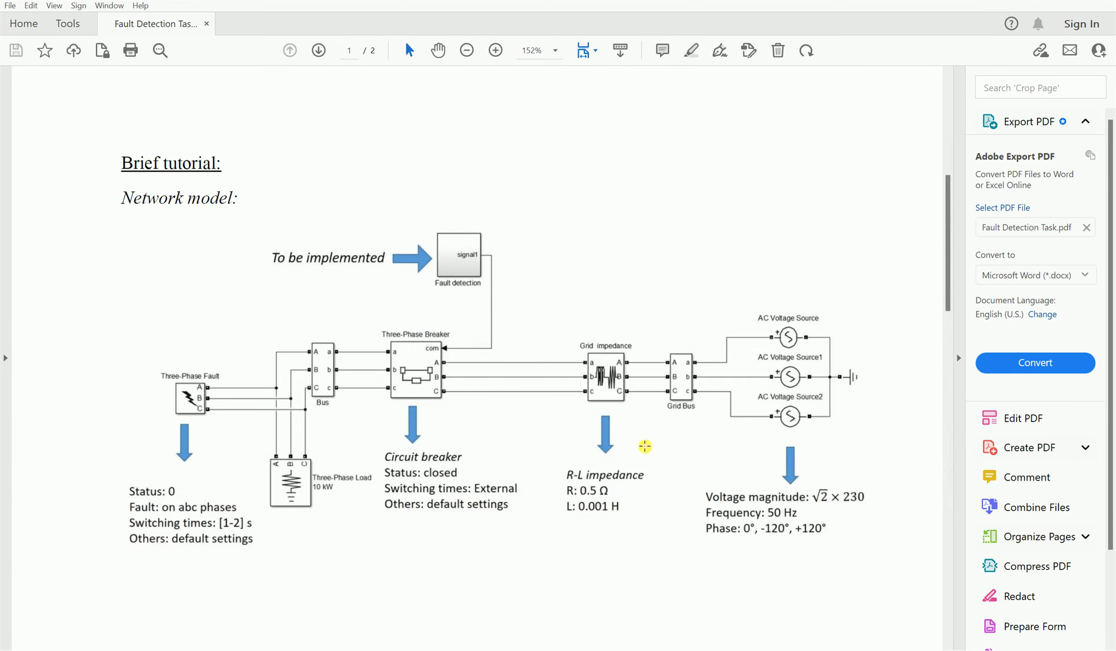
left_click(595, 649)
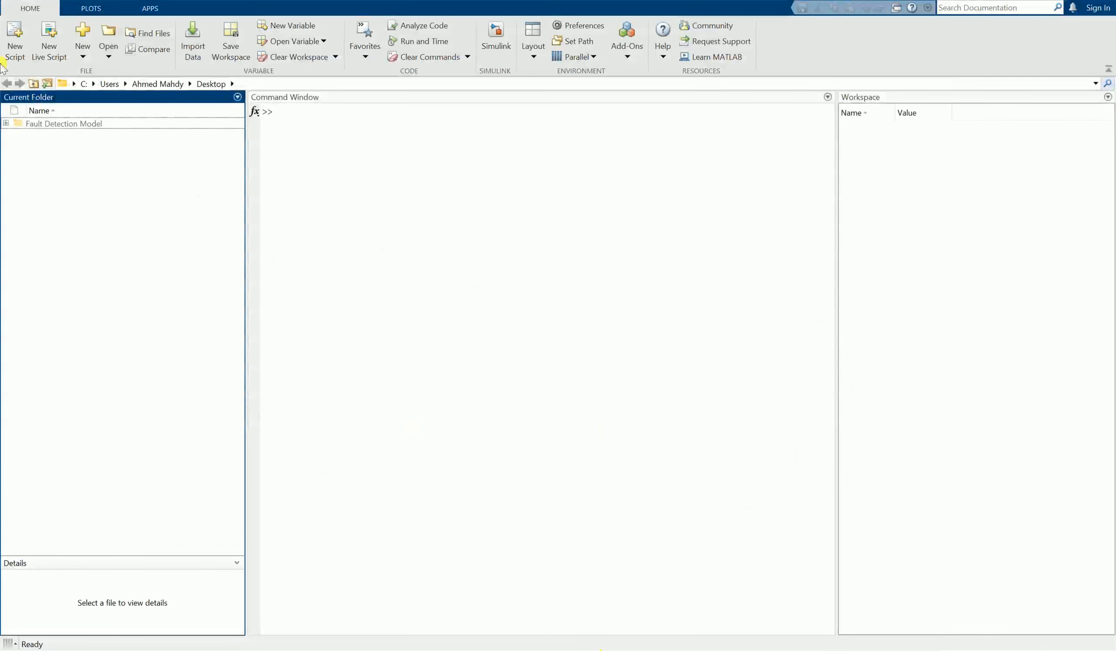
left_click(83, 57)
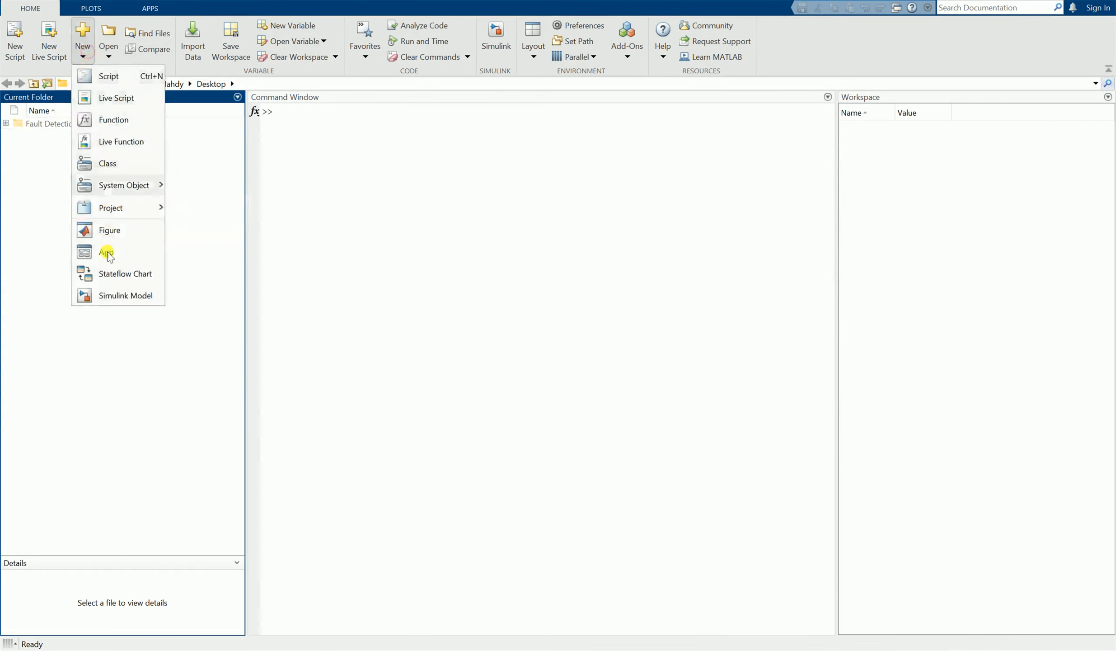
left_click(112, 298)
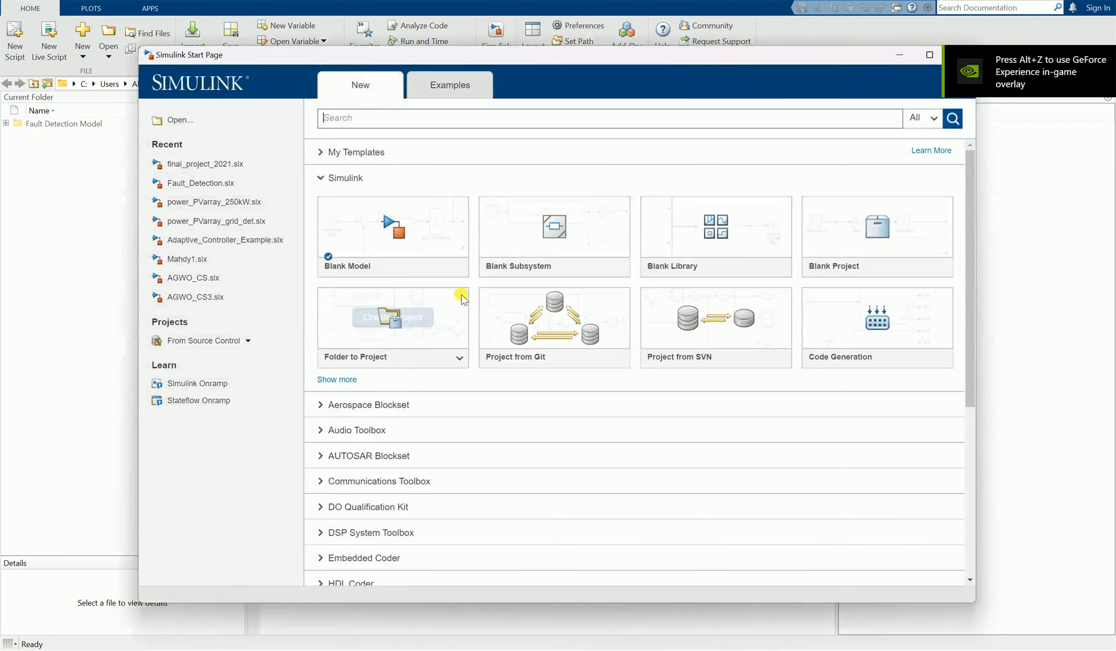
left_click(413, 237)
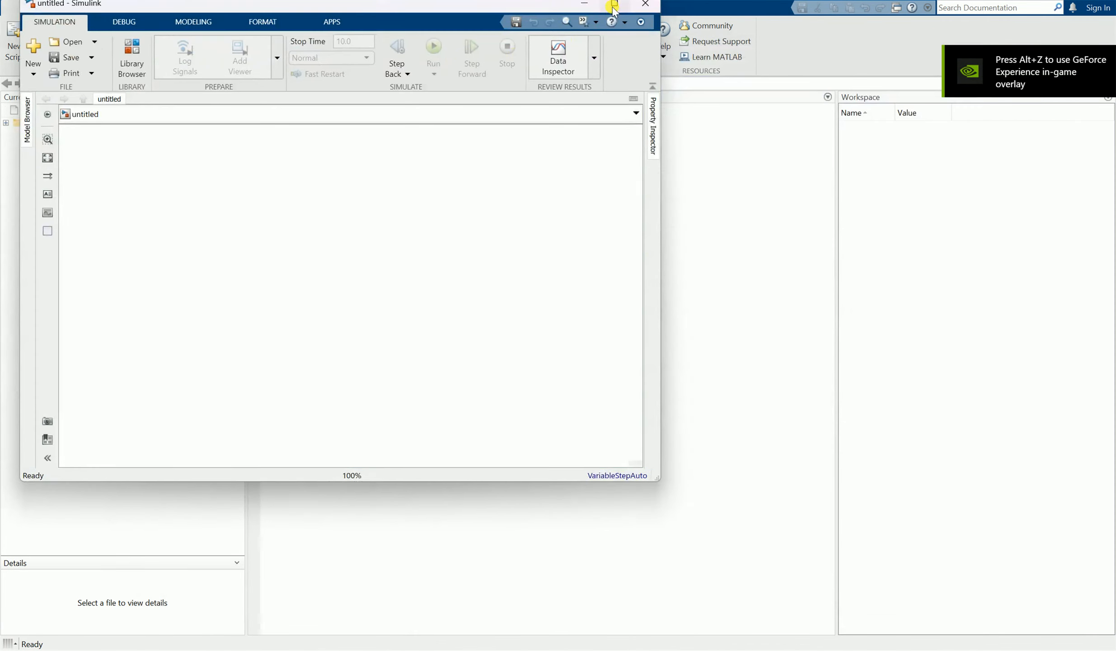
left_click(614, 4)
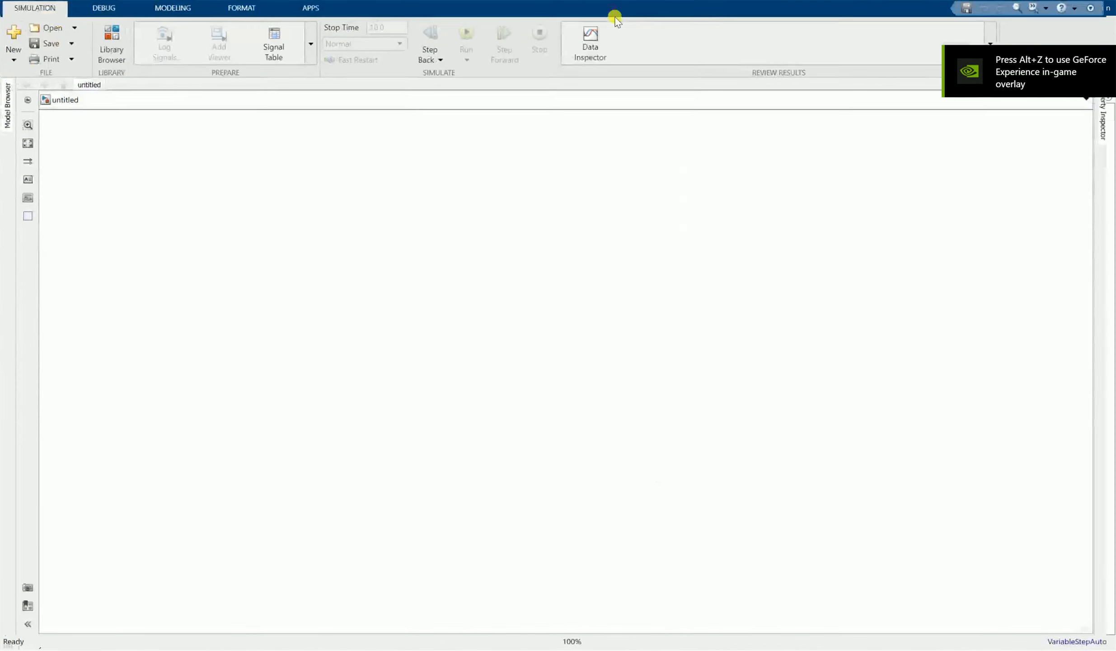
- Add a powergui block to the empty model and place it near the middle of the canvas
double_click(492, 390)
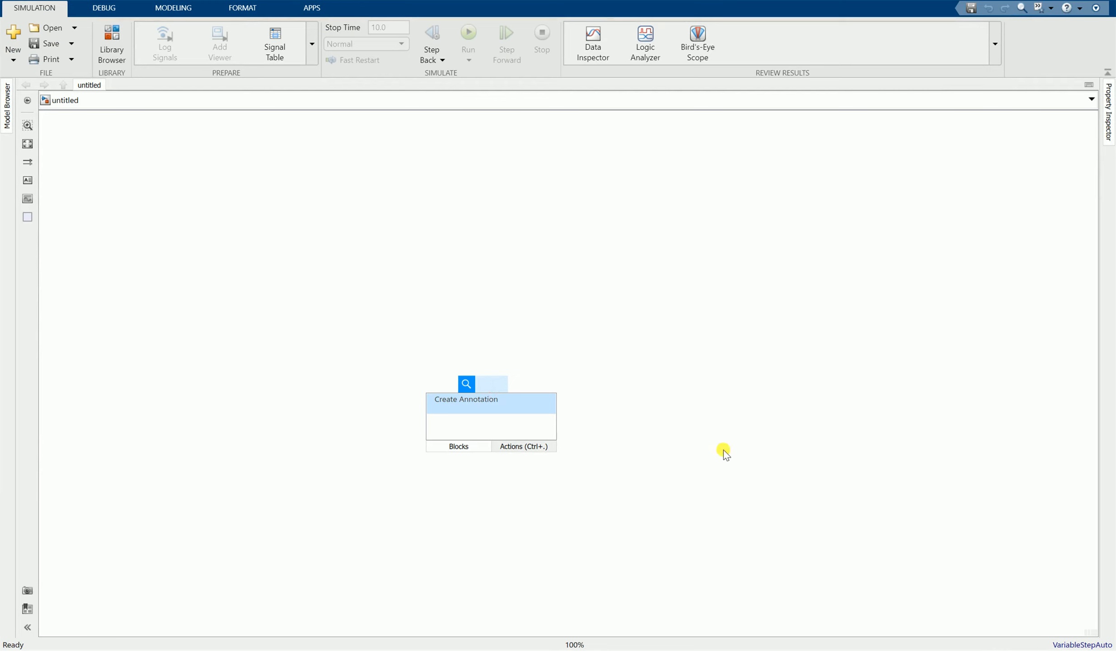
type("poer")
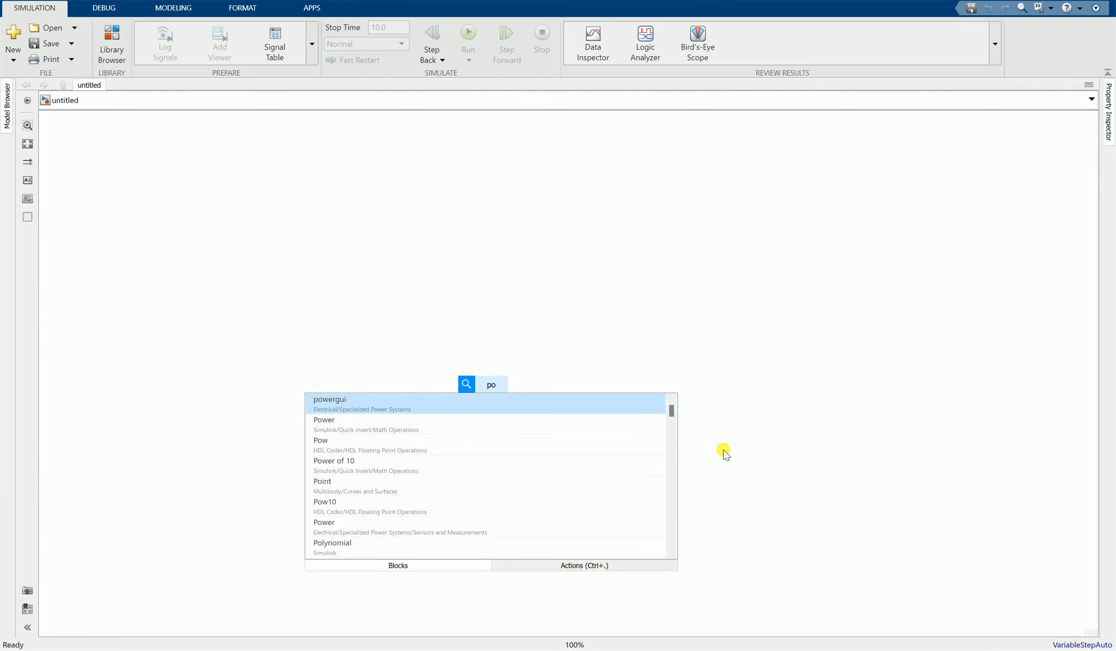
key("BackSpace")
key("BackSpace")
type("we")
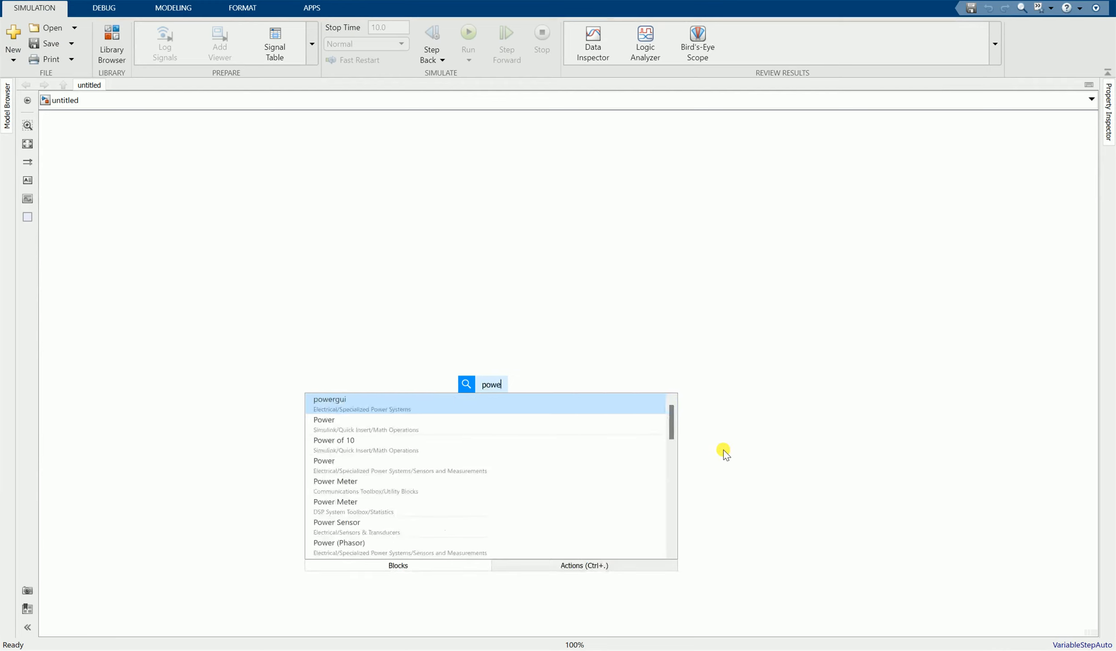
type("rgui")
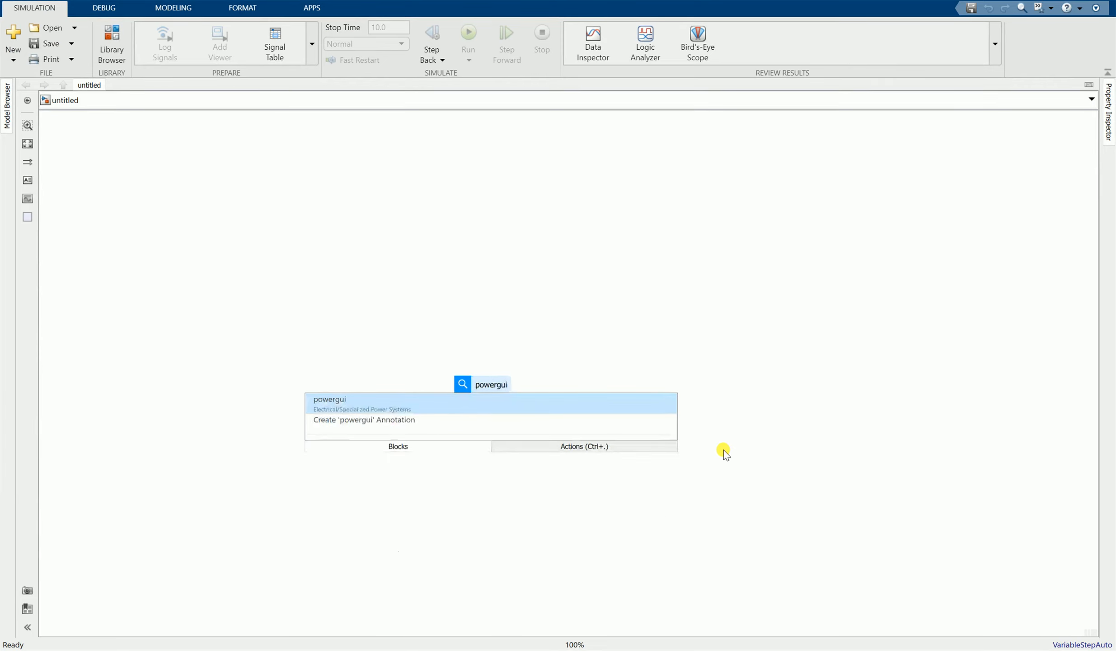
left_click(550, 404)
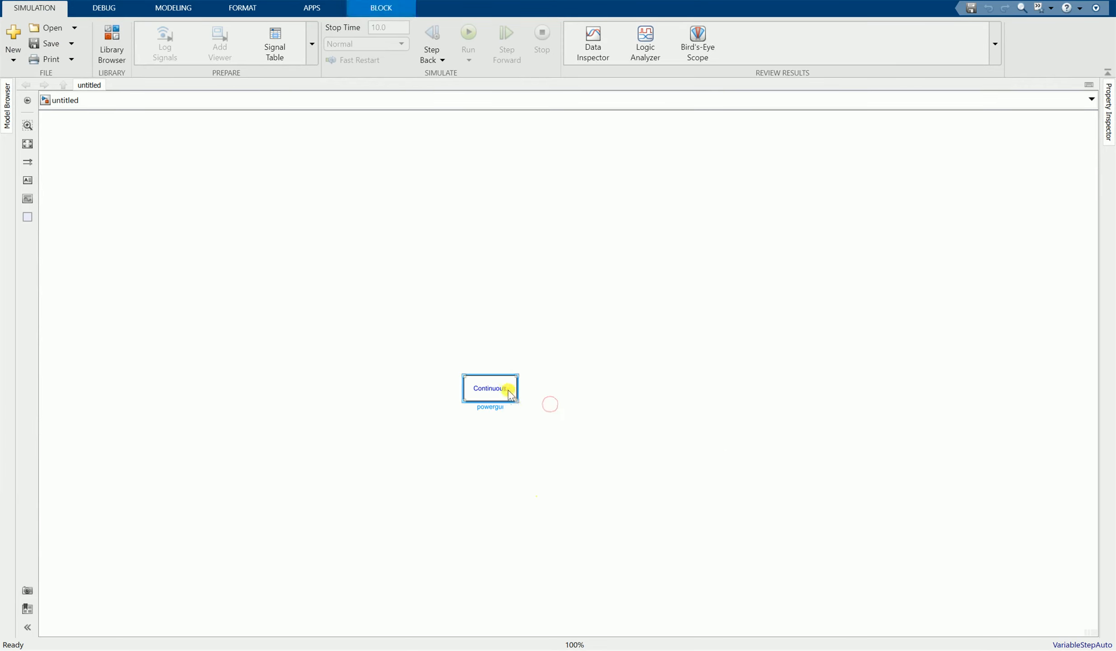
left_click_drag(499, 397, 555, 443)
left_click(633, 461)
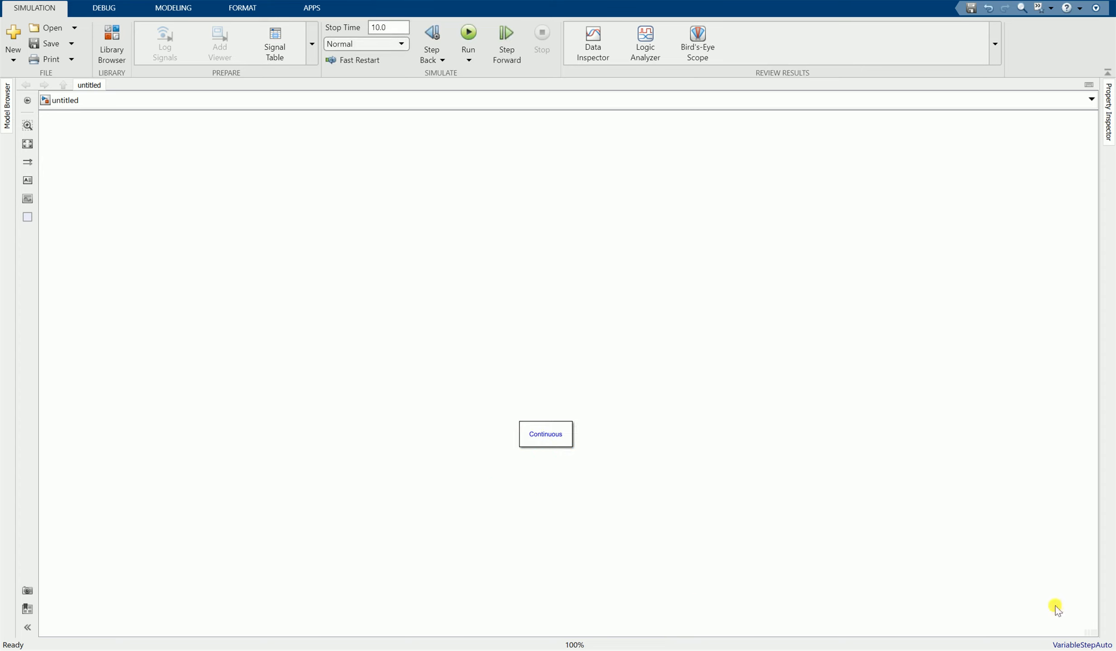
- Turn off Single simulation output in the model's Data Import/Export configuration parameters and apply the change
mouse_move(1078, 645)
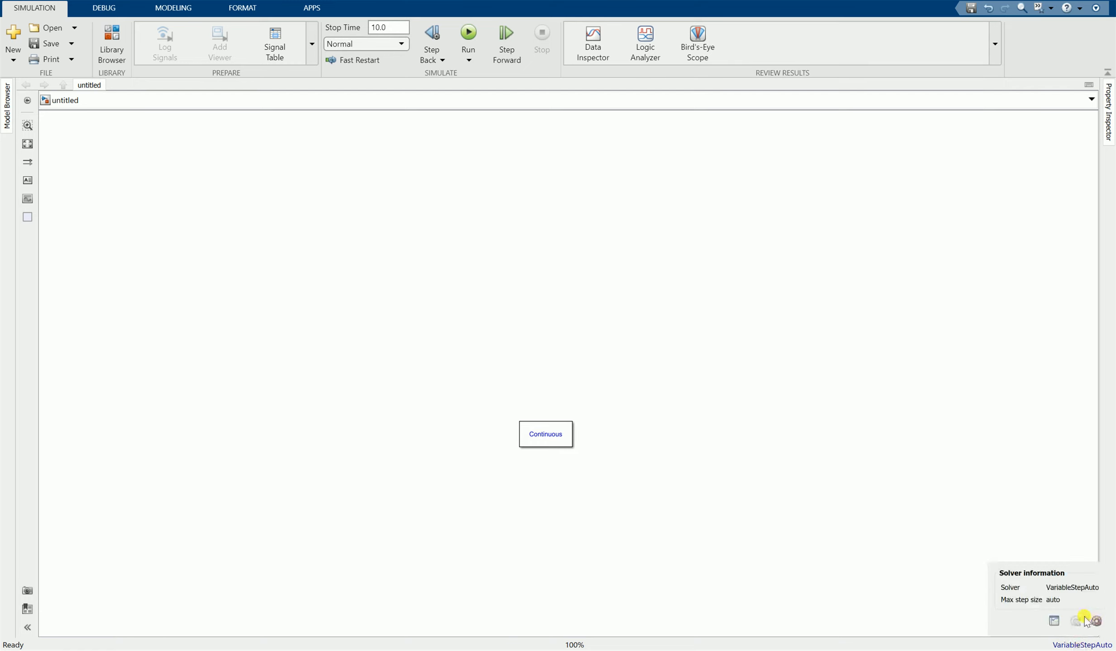
left_click(1087, 621)
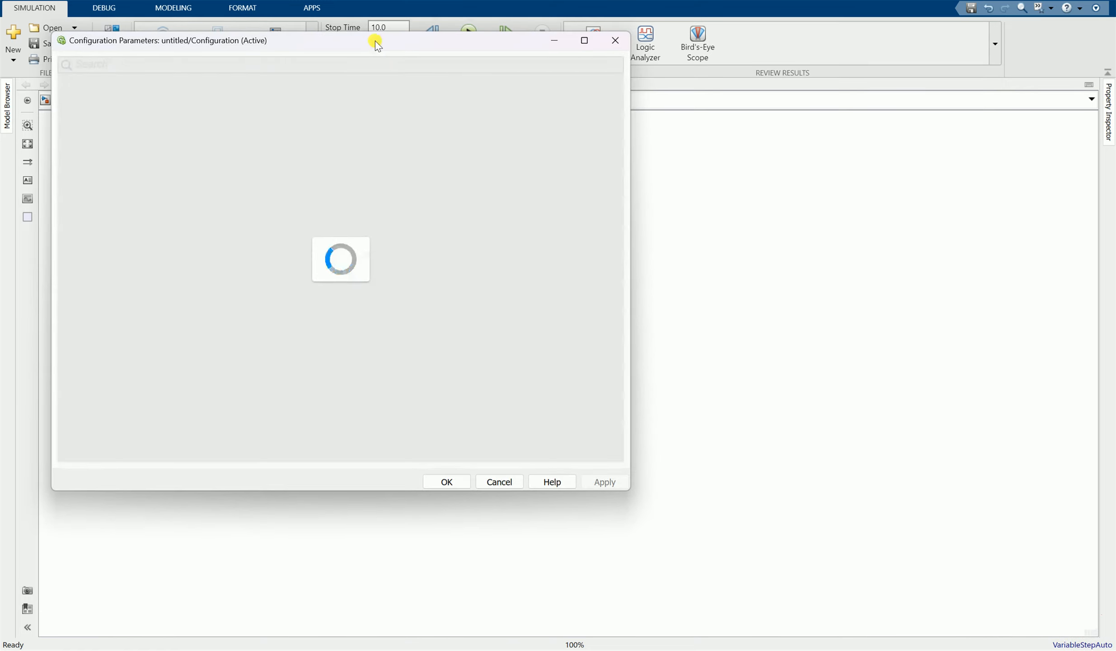
left_click_drag(375, 41, 523, 139)
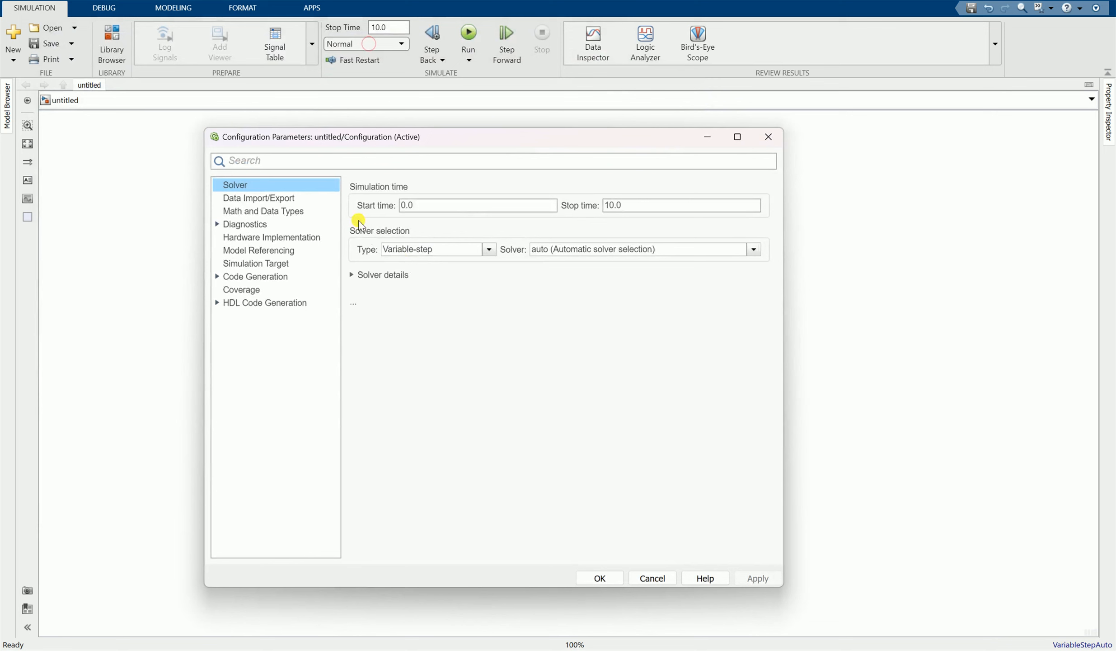
left_click(290, 198)
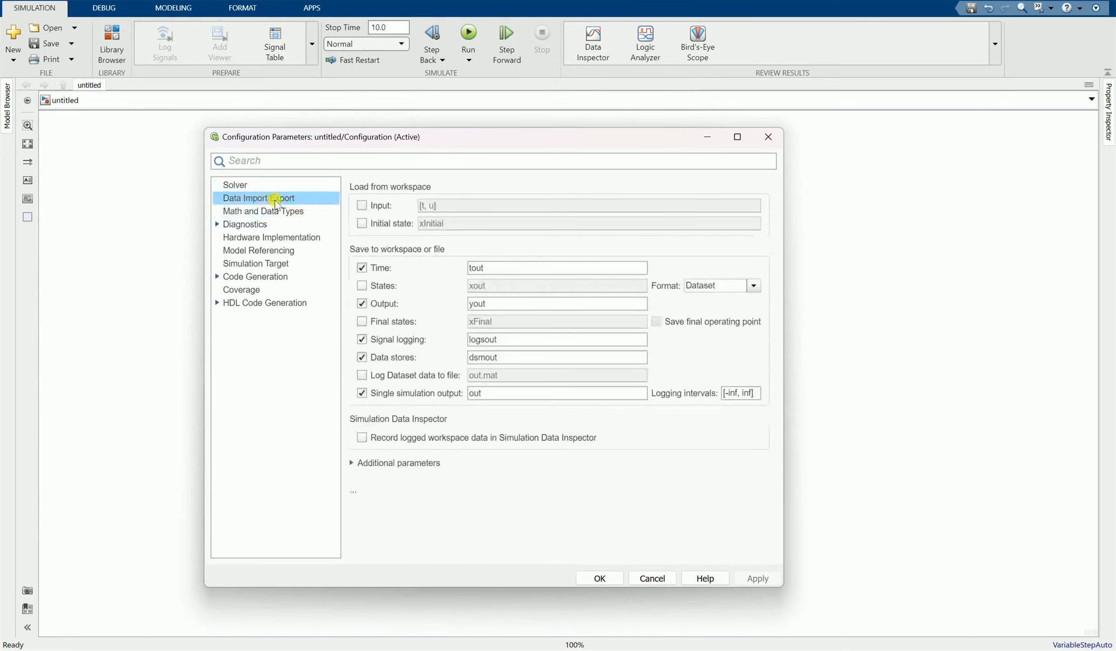
left_click(366, 392)
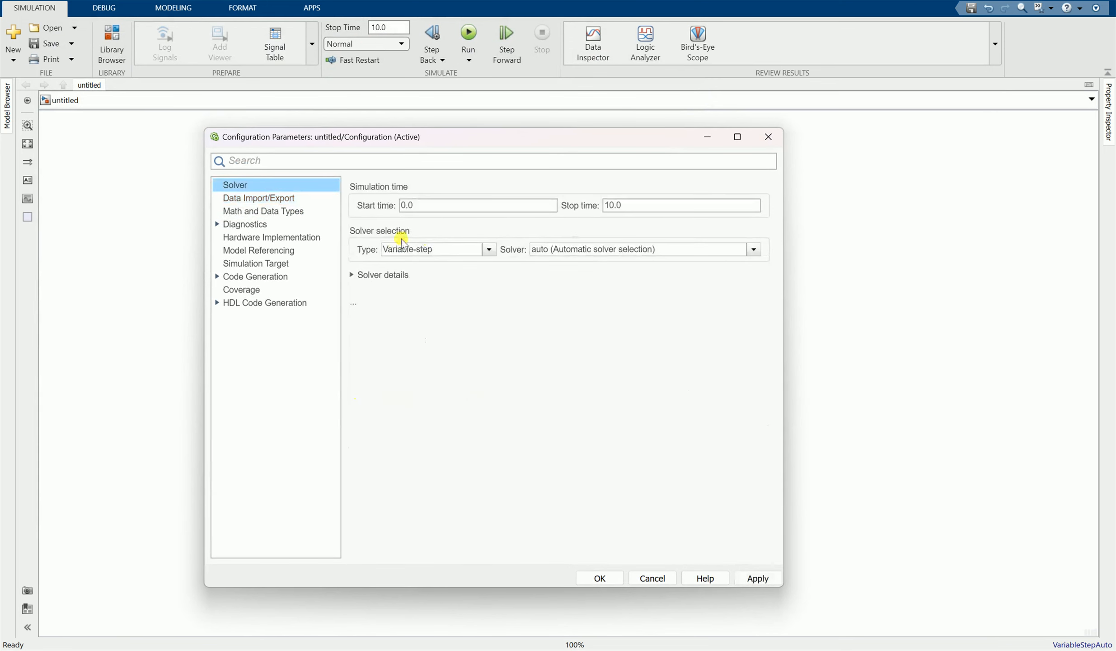
left_click(262, 197)
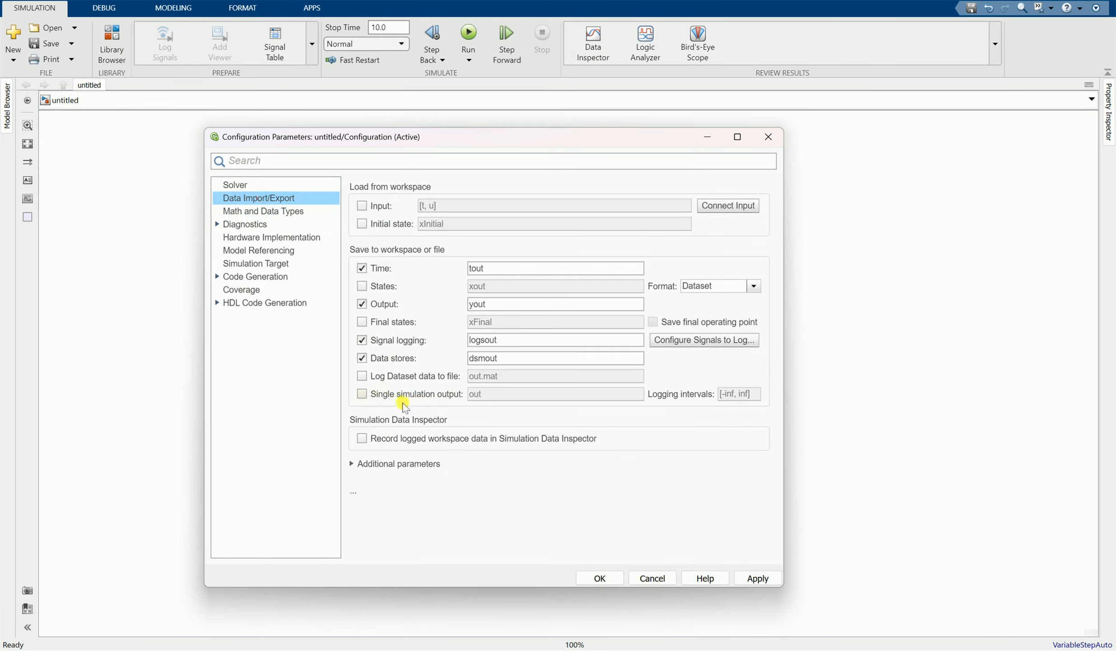
left_click(758, 578)
left_click(620, 579)
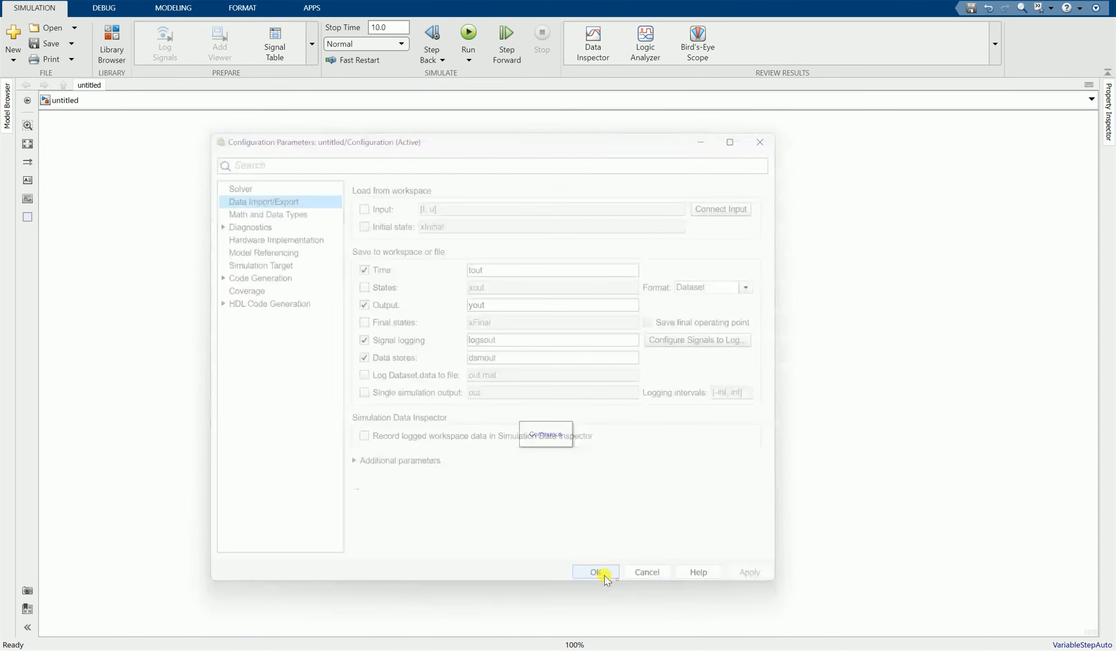
- Consult the PDF's network diagram, return to Simulink and add a Specialized Power Systems AC Voltage Source above and right of the powergui block
left_click(531, 439)
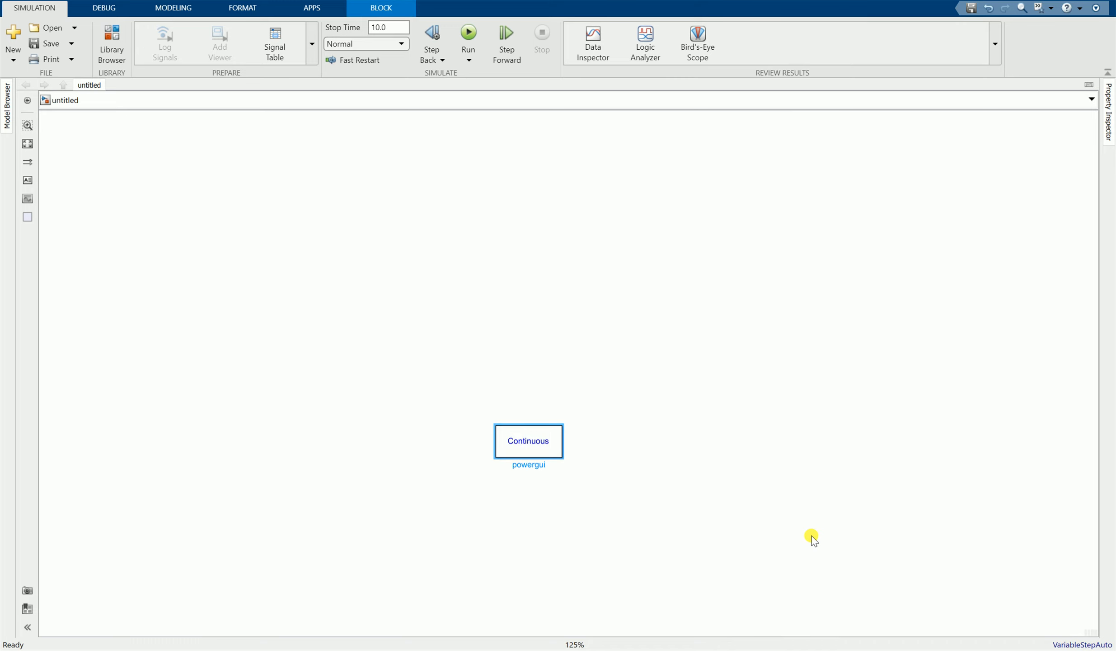
left_click(678, 445)
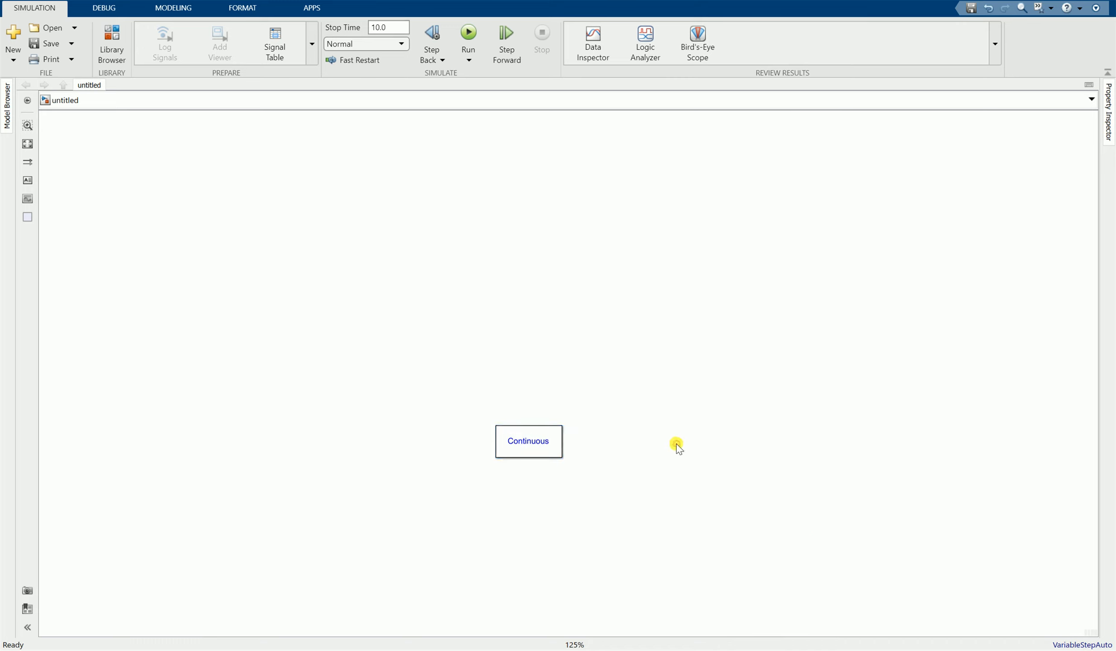
left_click(662, 647)
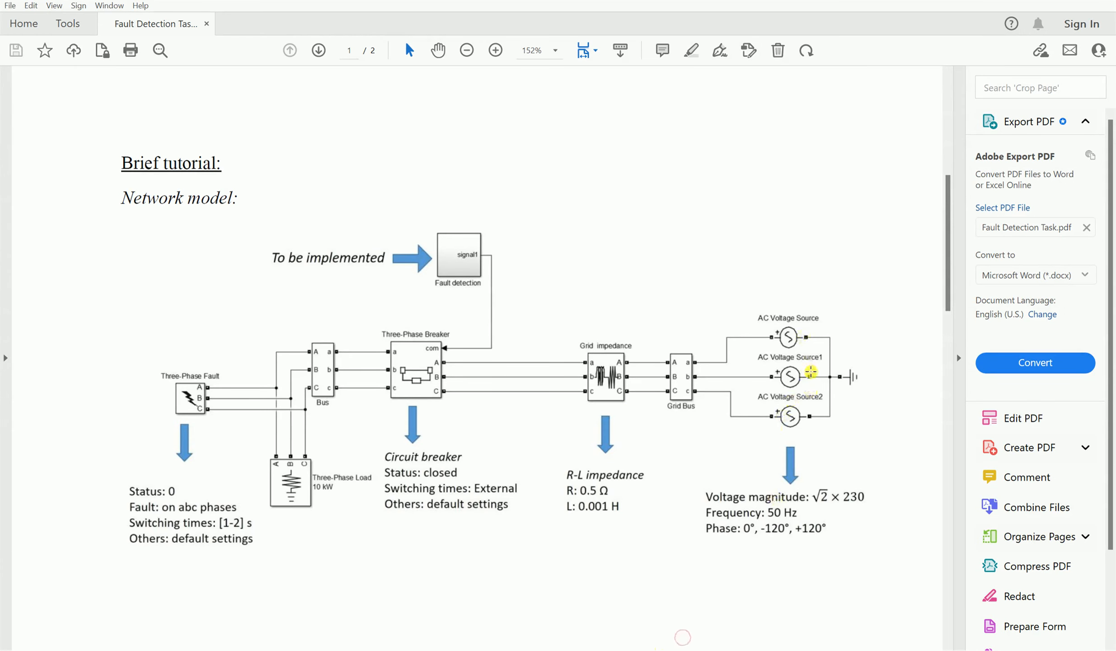
left_click(683, 647)
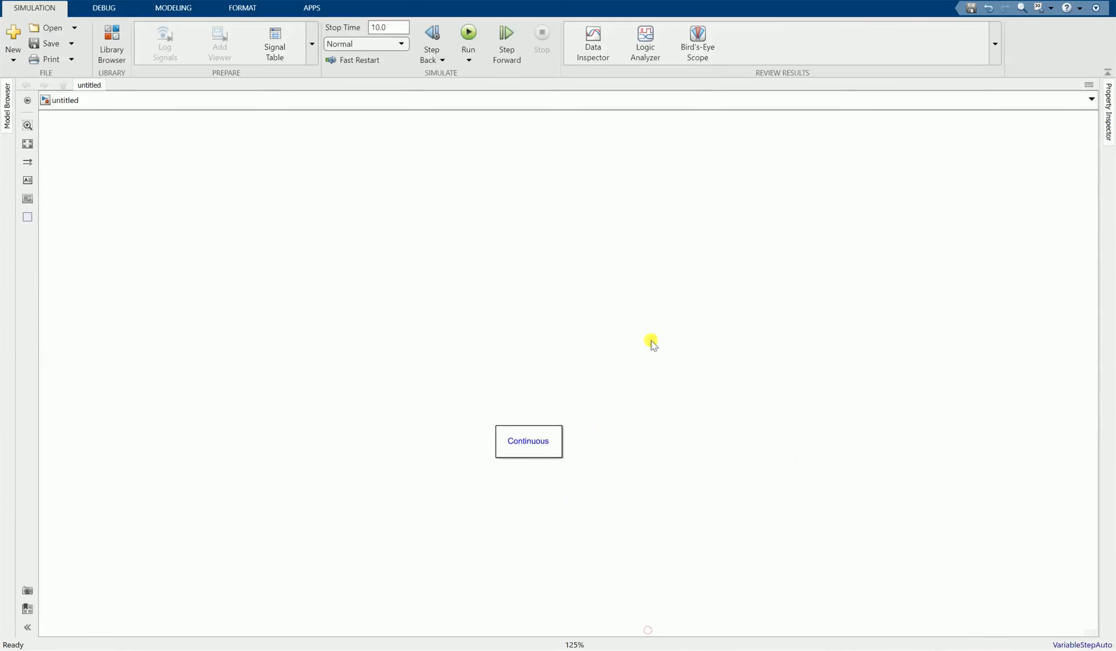
double_click(676, 326)
type("ac")
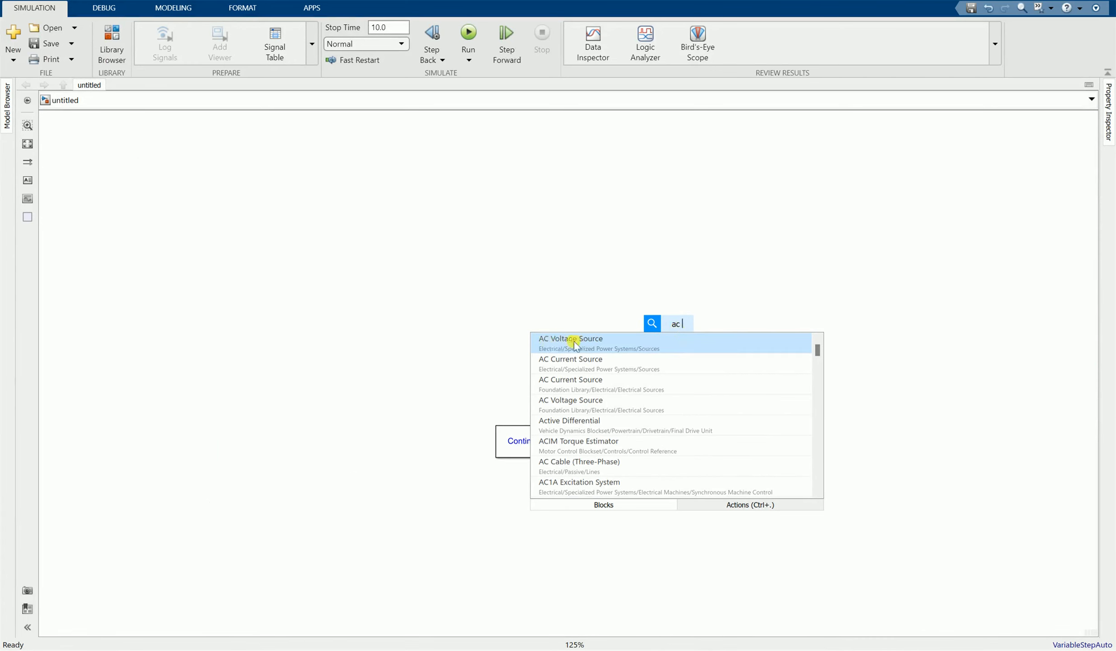
left_click(600, 348)
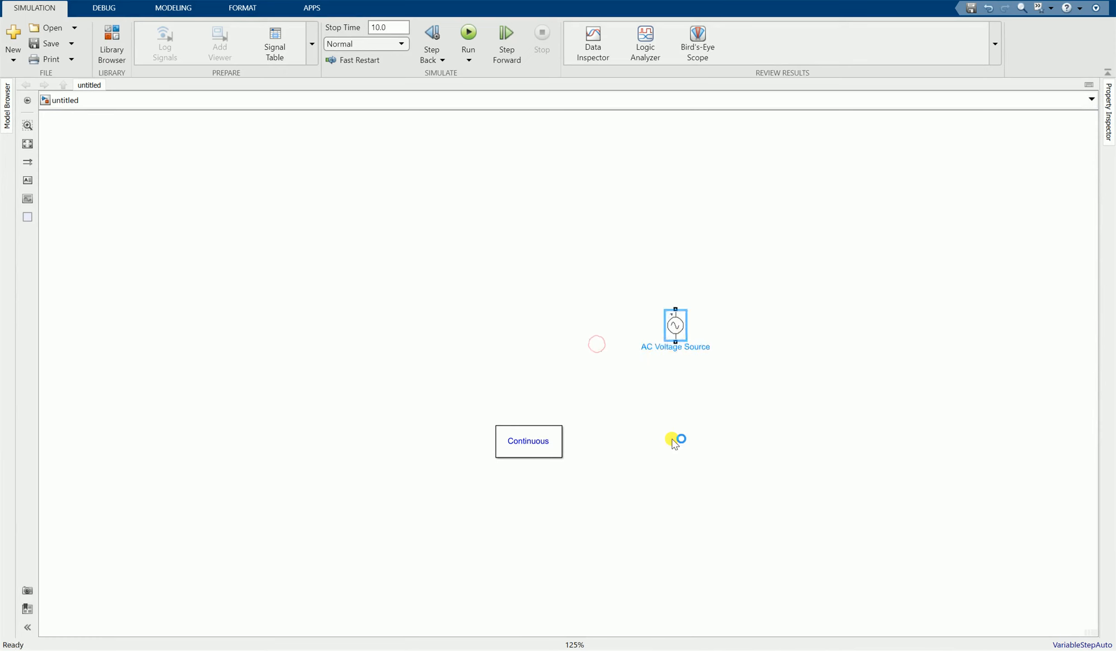
left_click_drag(683, 328, 738, 342)
scroll(737, 342, "up", 2)
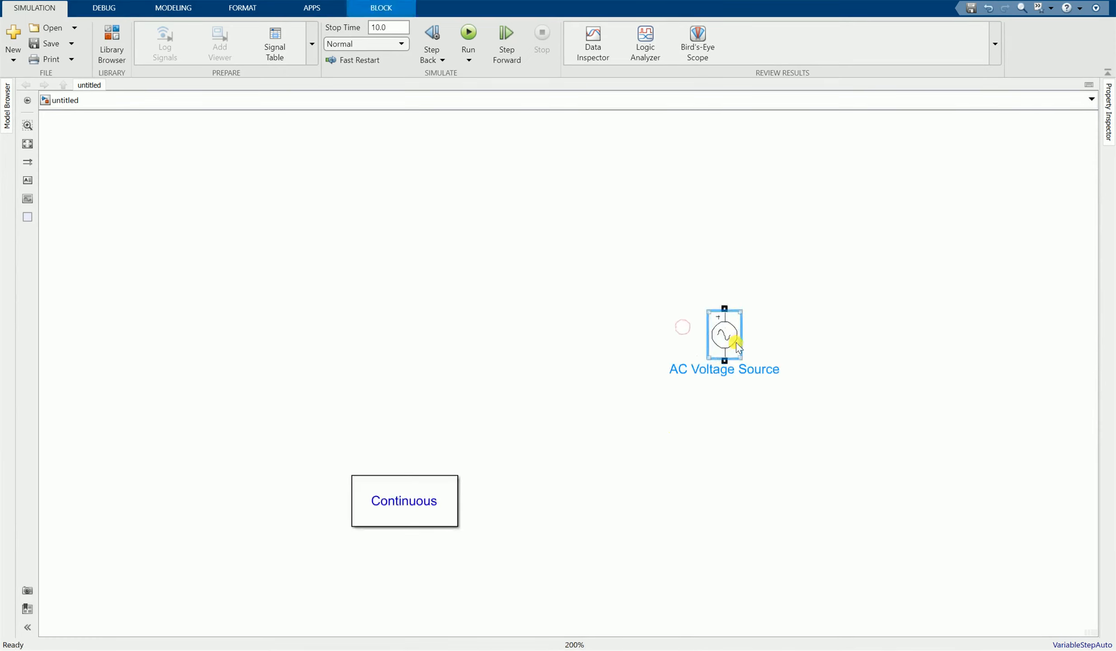
- Rotate the AC Voltage Source to horizontal with its positive terminal facing left, and shift it further right
left_click(676, 437)
key("ctrl+r")
key("ctrl+r")
key("ctrl+r")
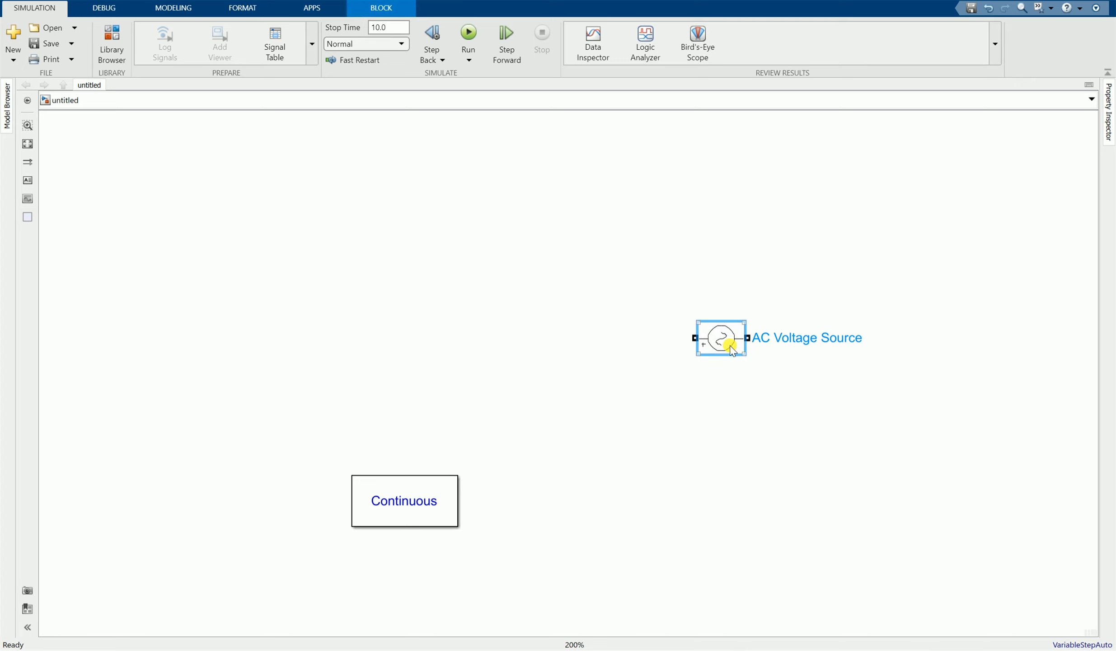
left_click_drag(735, 335, 789, 337)
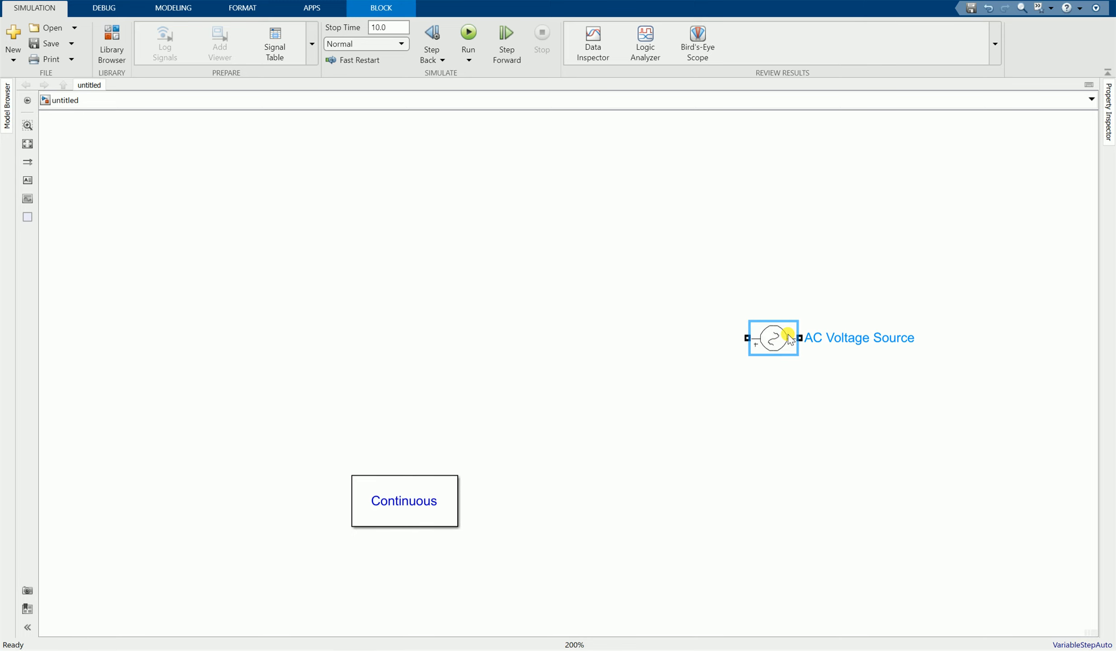
- Duplicate the AC Voltage Source into a vertical column of three and join their right-hand terminals at a common node
left_click_drag(784, 336, 786, 397)
mouse_move(785, 398)
left_mouse_down()
mouse_move(784, 460)
mouse_move(807, 444)
mouse_move(802, 404)
left_mouse_up()
left_click_drag(800, 338, 807, 397)
left_click(838, 519)
scroll(703, 457, "down", 2)
scroll(675, 561, "up", 2)
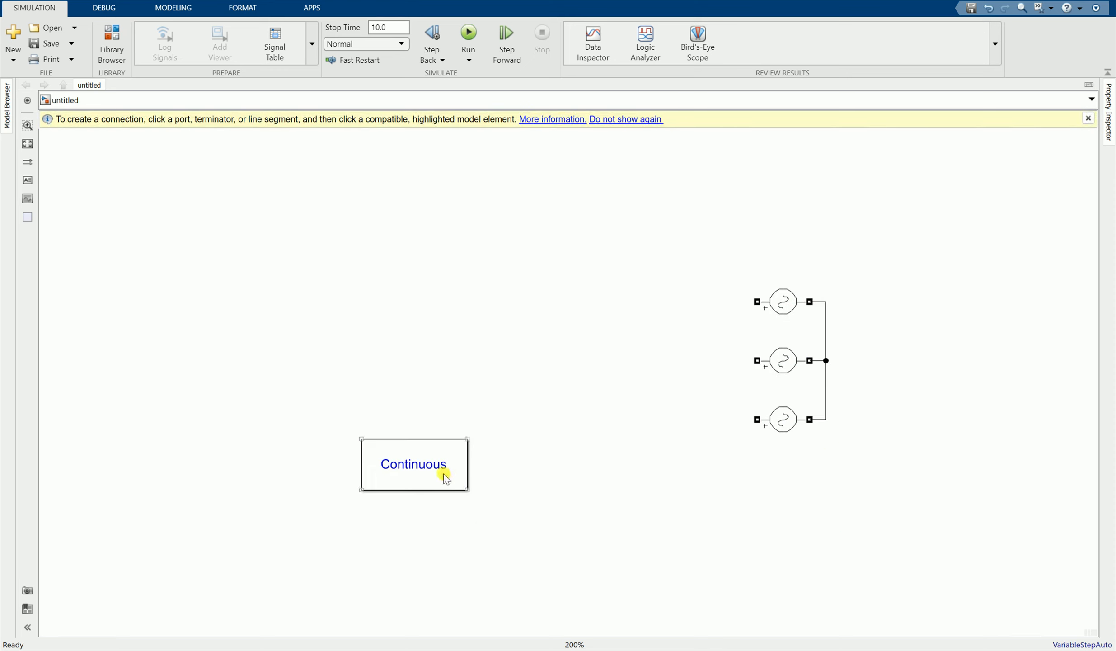
- Add a Specialized Power Systems Ground block below the sources, connect it to their common node, and move the powergui block slightly down
left_click_drag(444, 473, 443, 492)
double_click(827, 502)
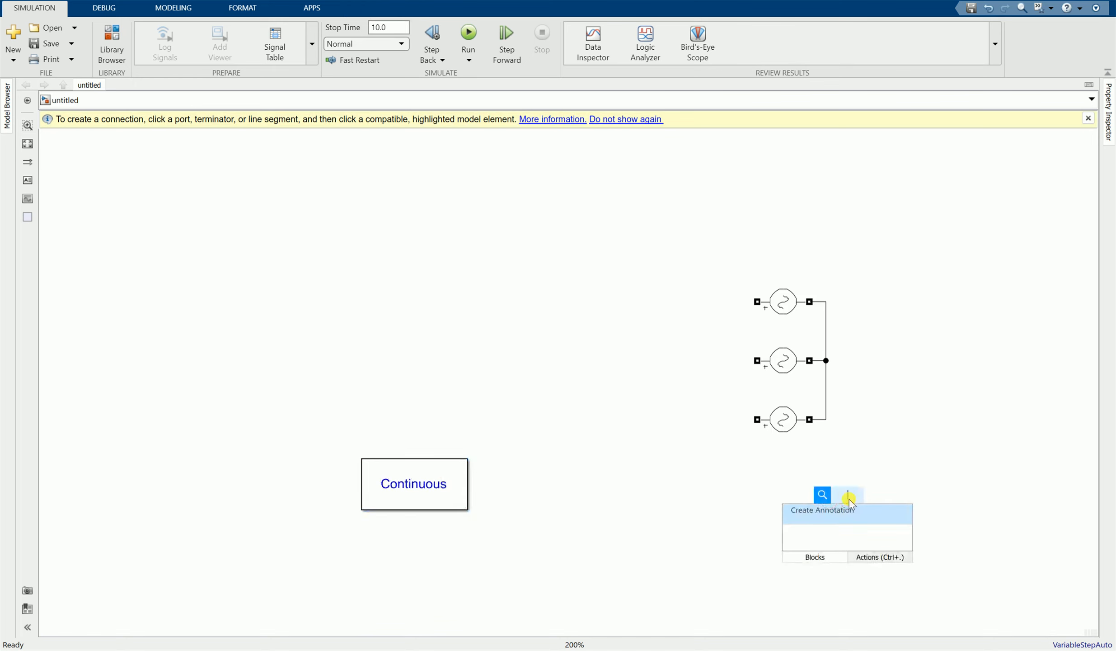
type("ground")
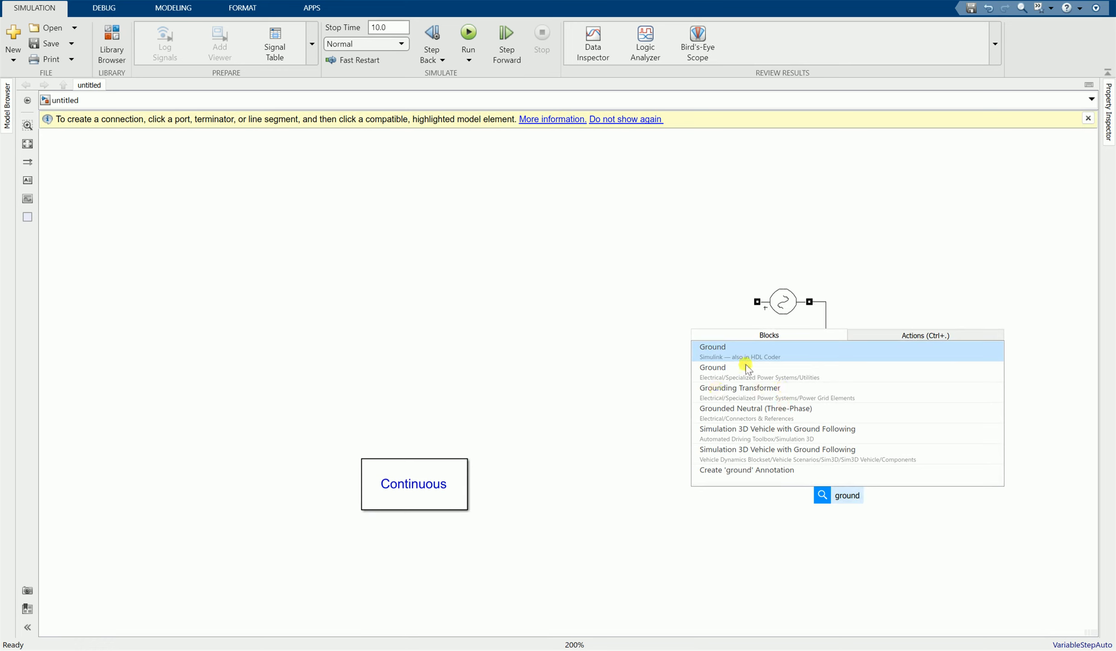
left_click(778, 379)
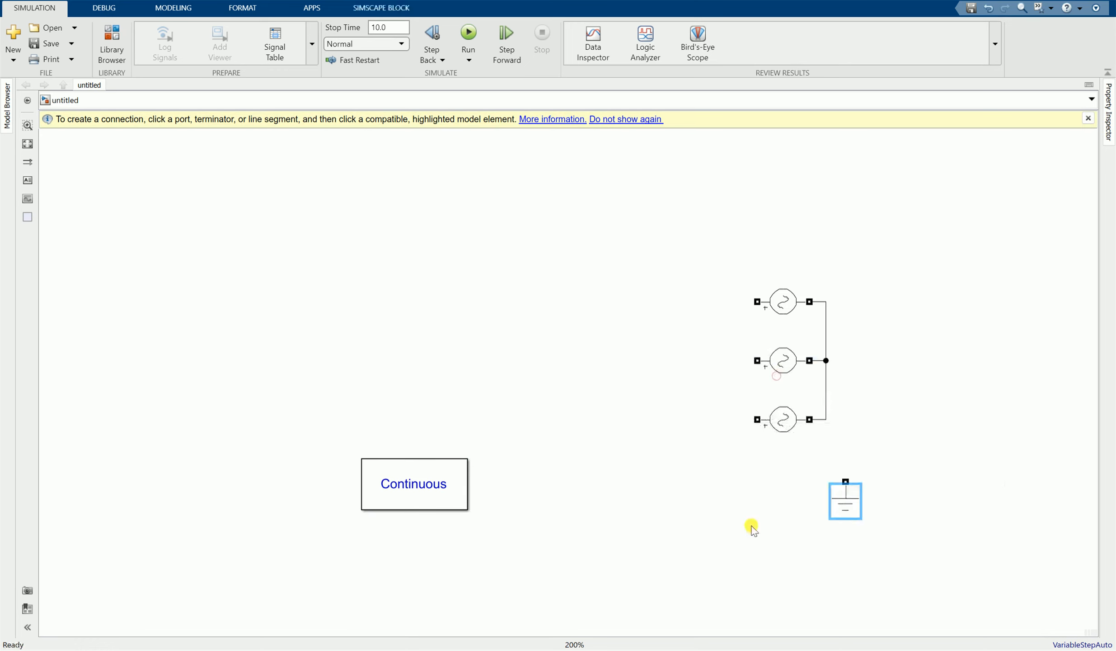
mouse_move(845, 480)
left_mouse_down()
mouse_move(846, 431)
mouse_move(824, 364)
left_mouse_up()
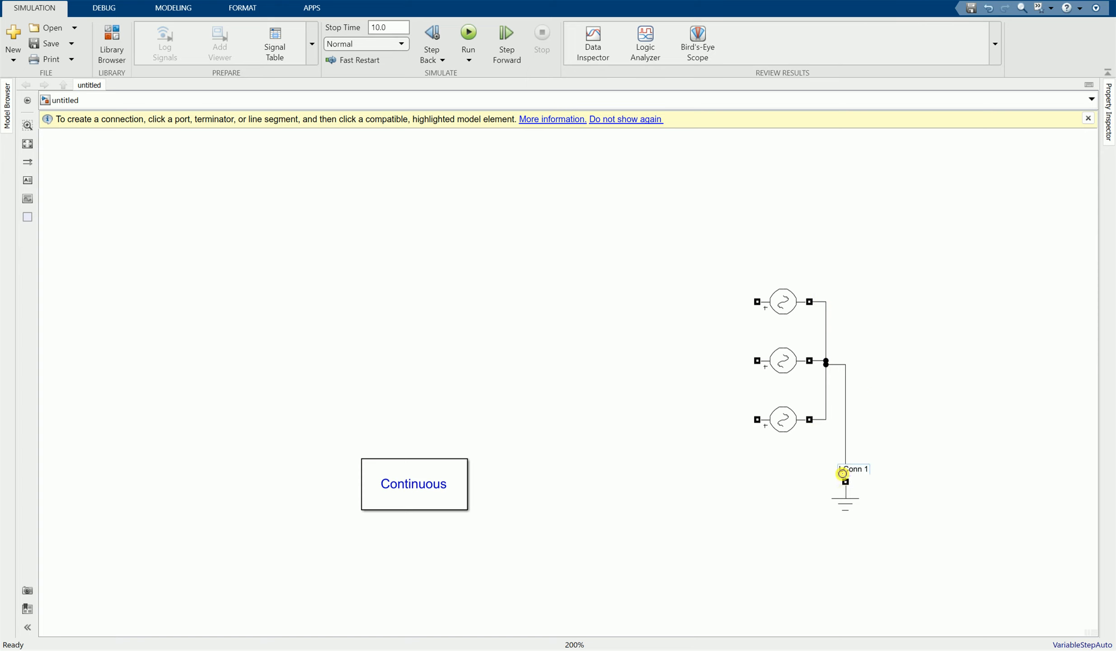
left_click_drag(427, 494, 427, 507)
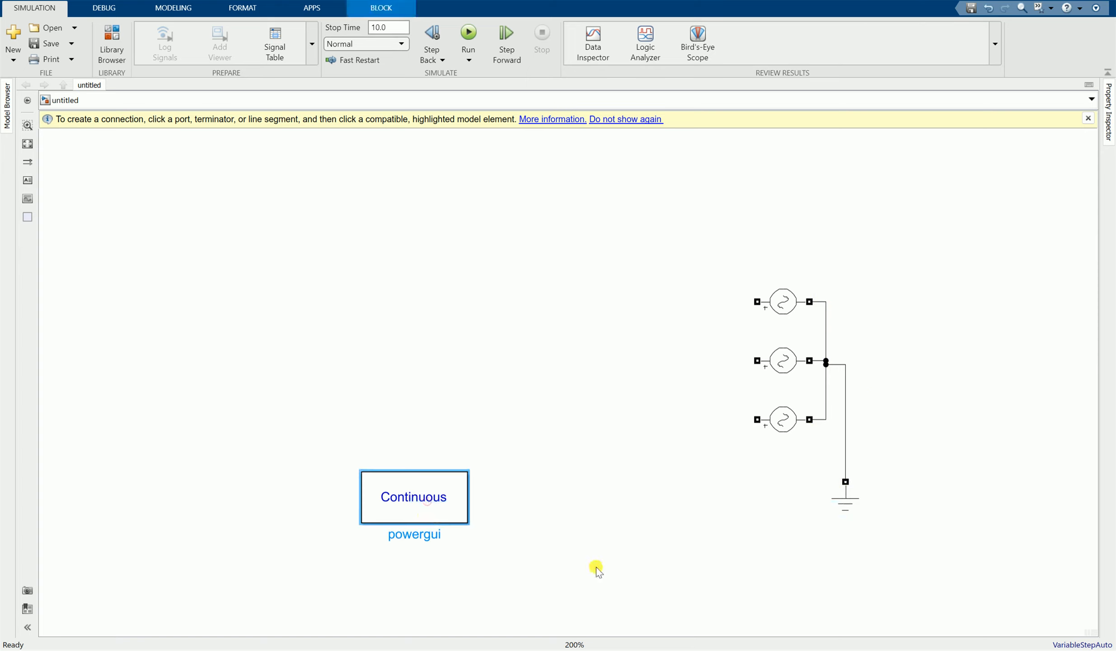
- Switch to the task PDF for the AC source settings, launch Calculator and move it clear of the source specifications
left_click(597, 570)
left_click(650, 644)
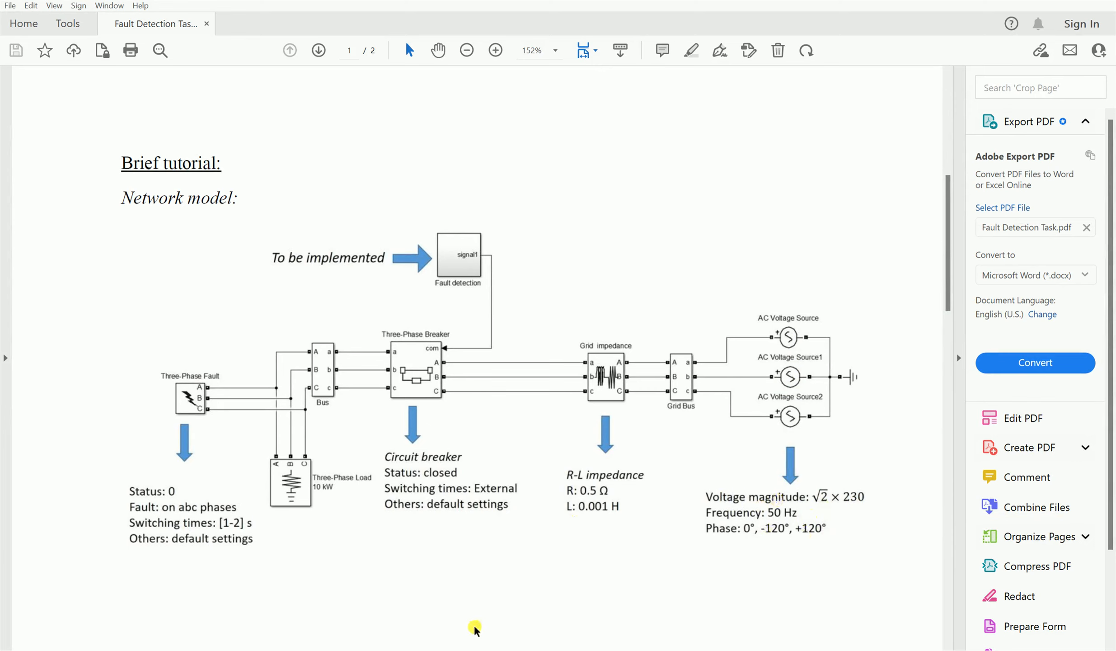
left_click(470, 645)
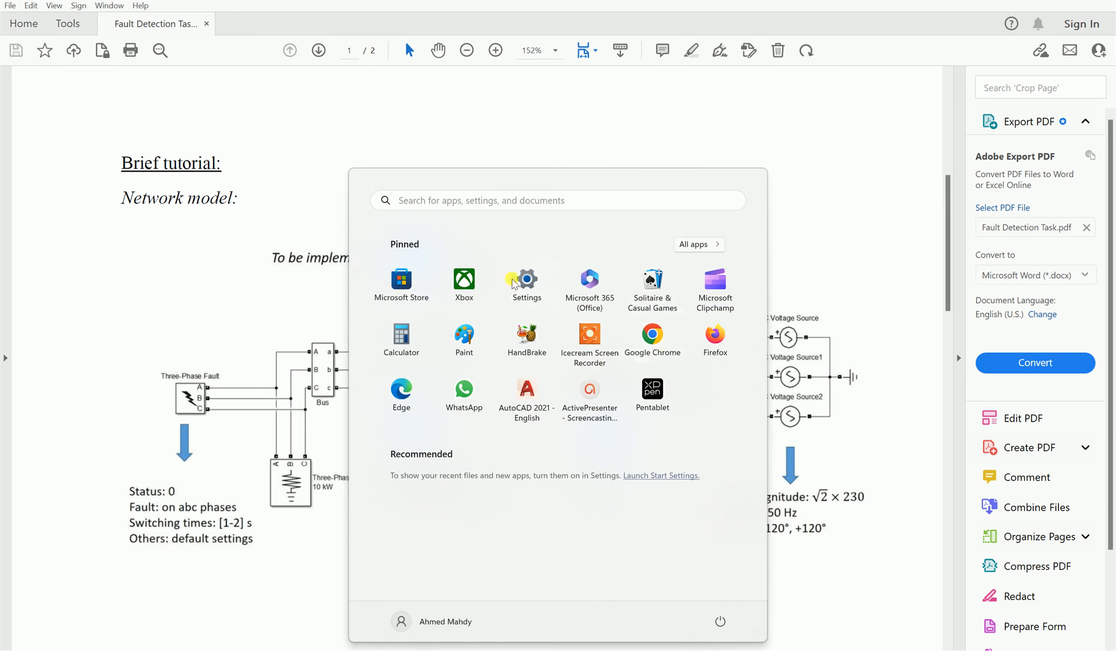
left_click(402, 335)
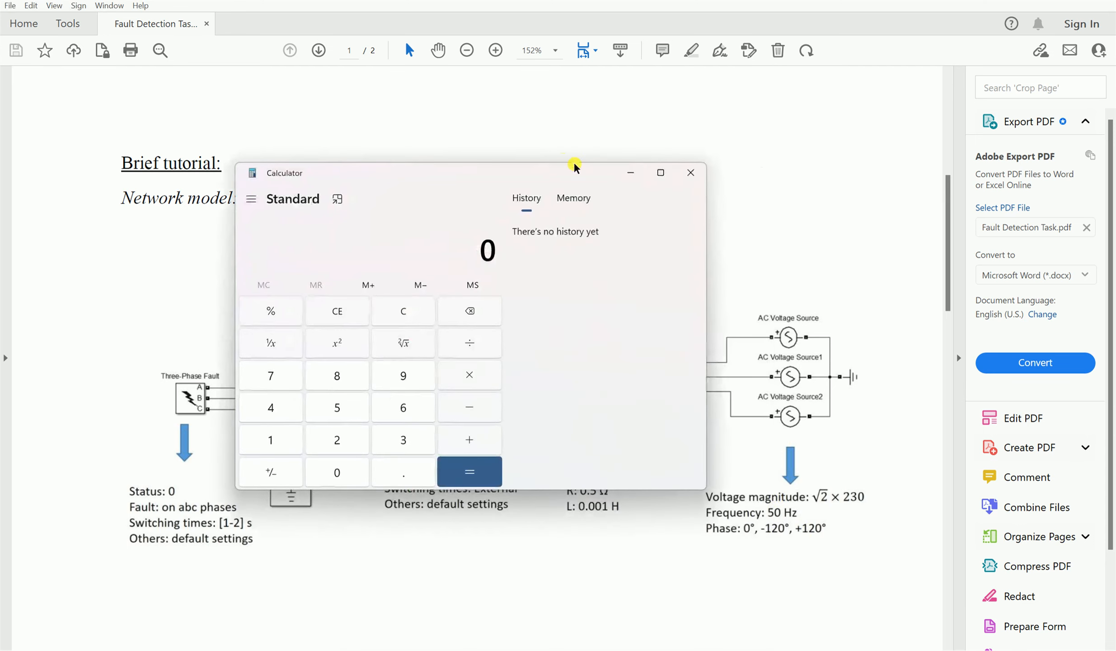
left_click_drag(582, 179, 492, 133)
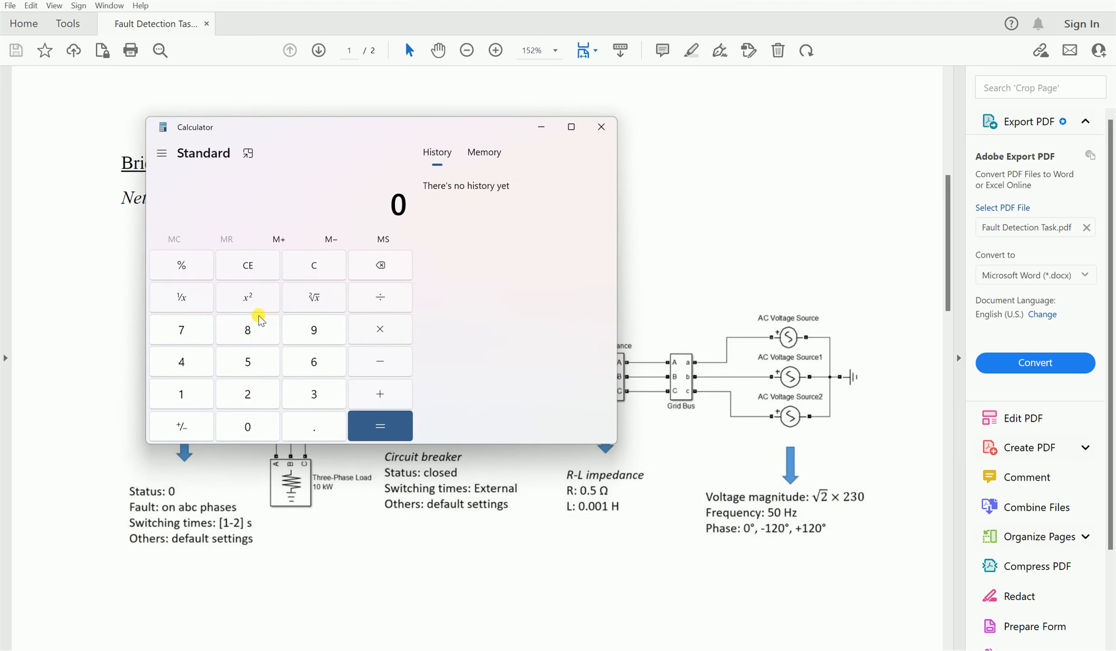
- Calculate √2 × 230 and copy the result up to its third decimal place
left_click(249, 392)
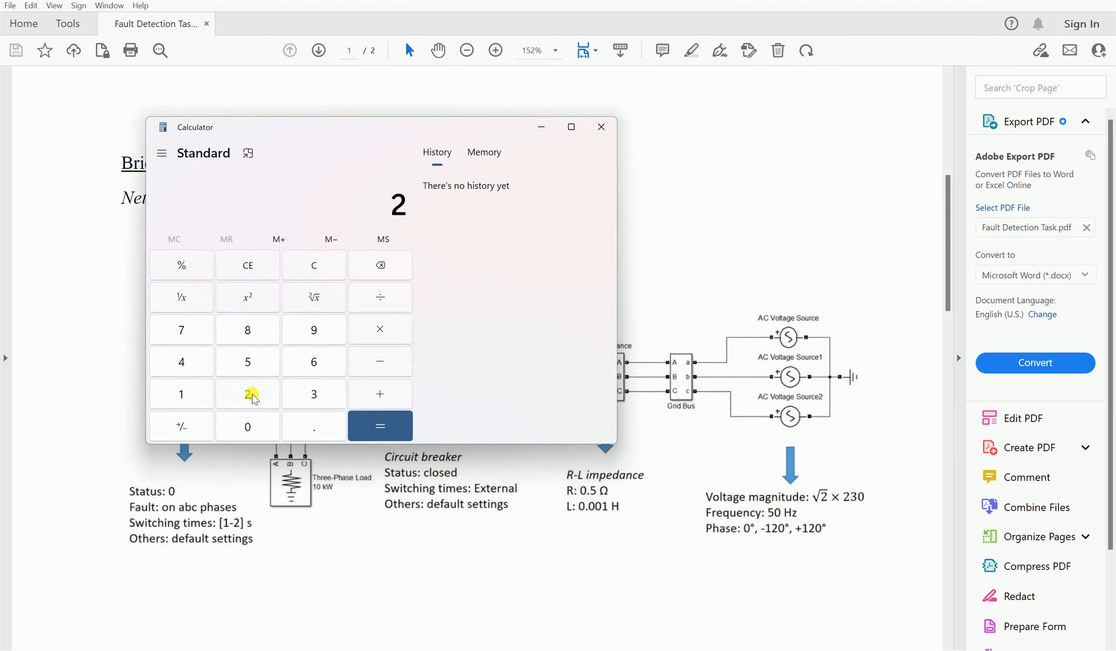
left_click(310, 297)
left_click(385, 335)
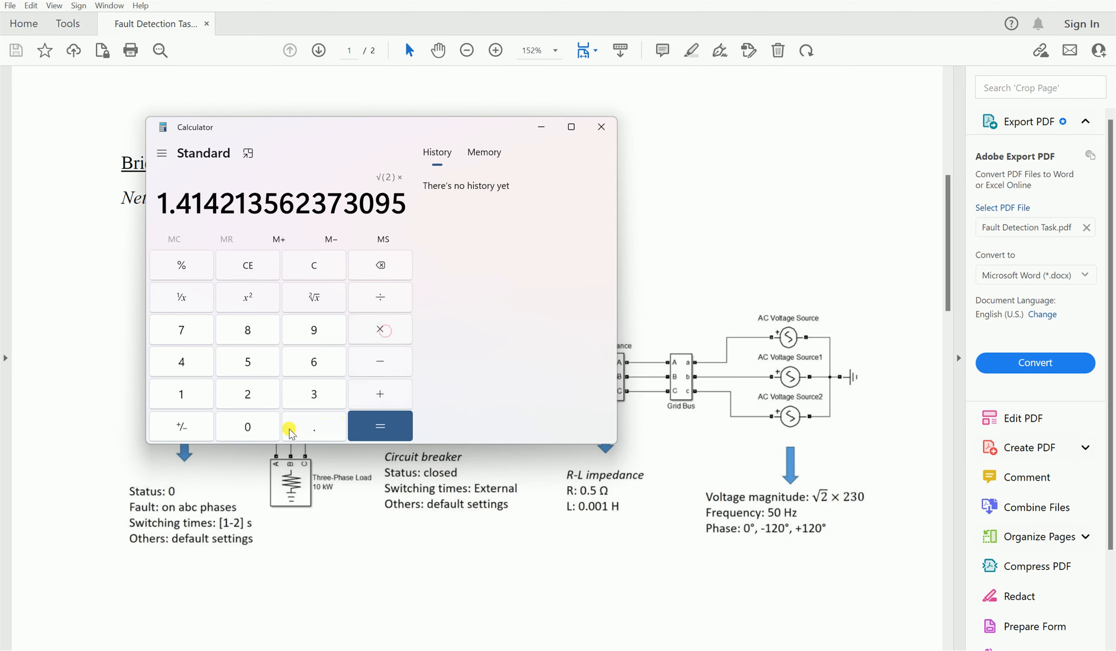
left_click(250, 398)
left_click(305, 398)
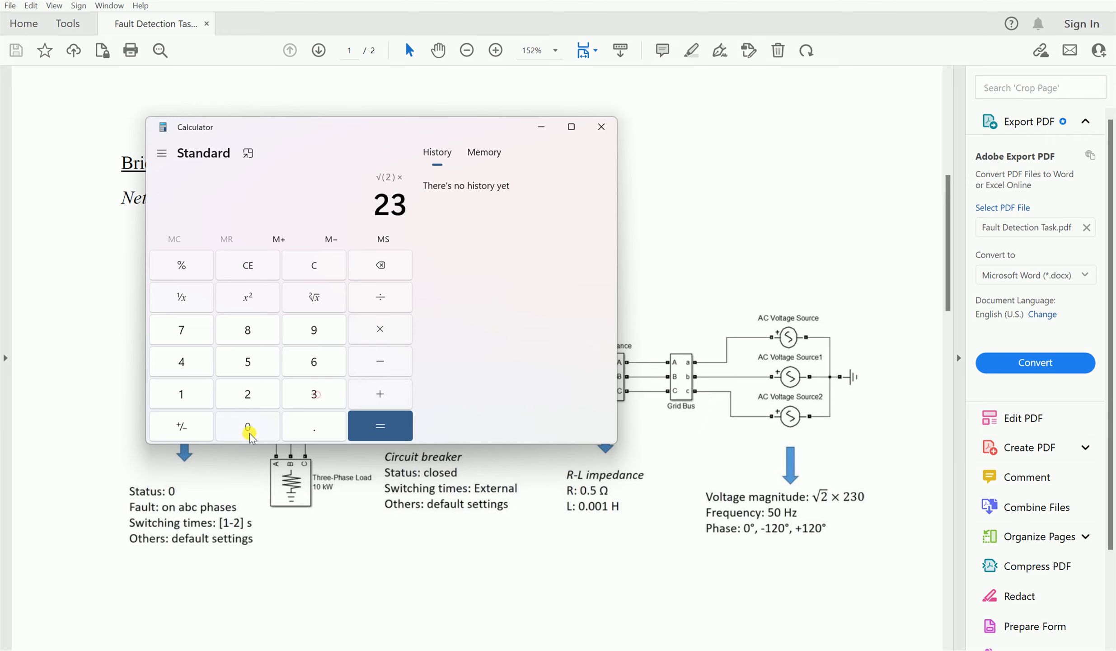
left_click(248, 427)
left_click(370, 426)
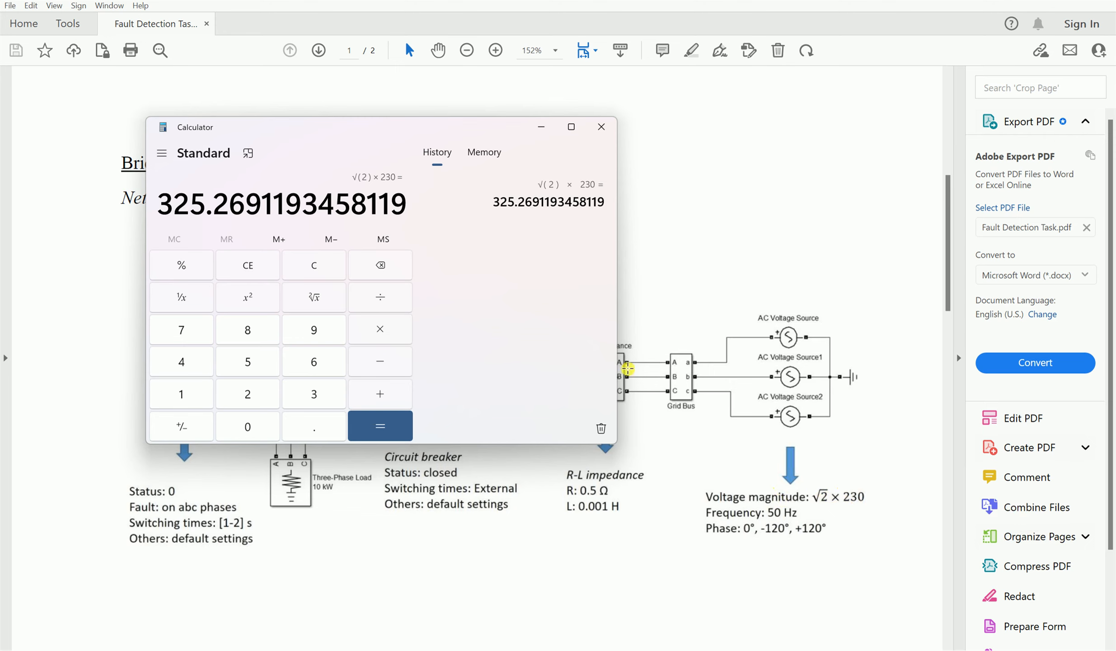
left_click_drag(164, 207, 262, 207)
right_click(262, 210)
left_click(269, 222)
- Switch to the Simulink model and set the top AC Voltage Source's peak amplitude to the copied 325.269 V
mouse_move(581, 644)
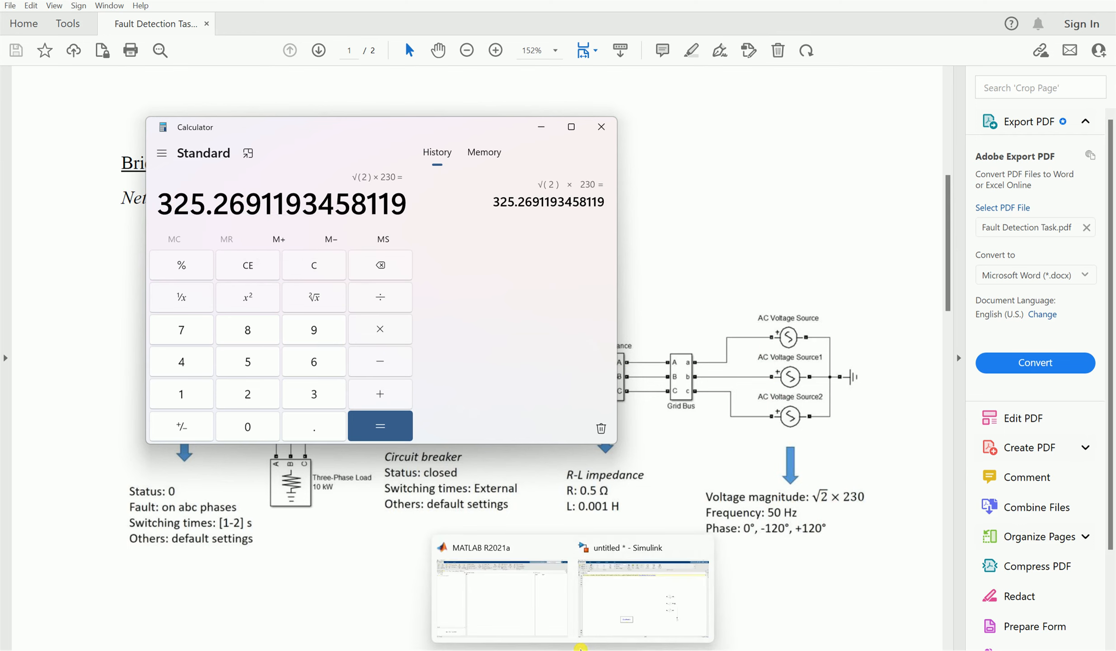
left_click(630, 615)
double_click(794, 303)
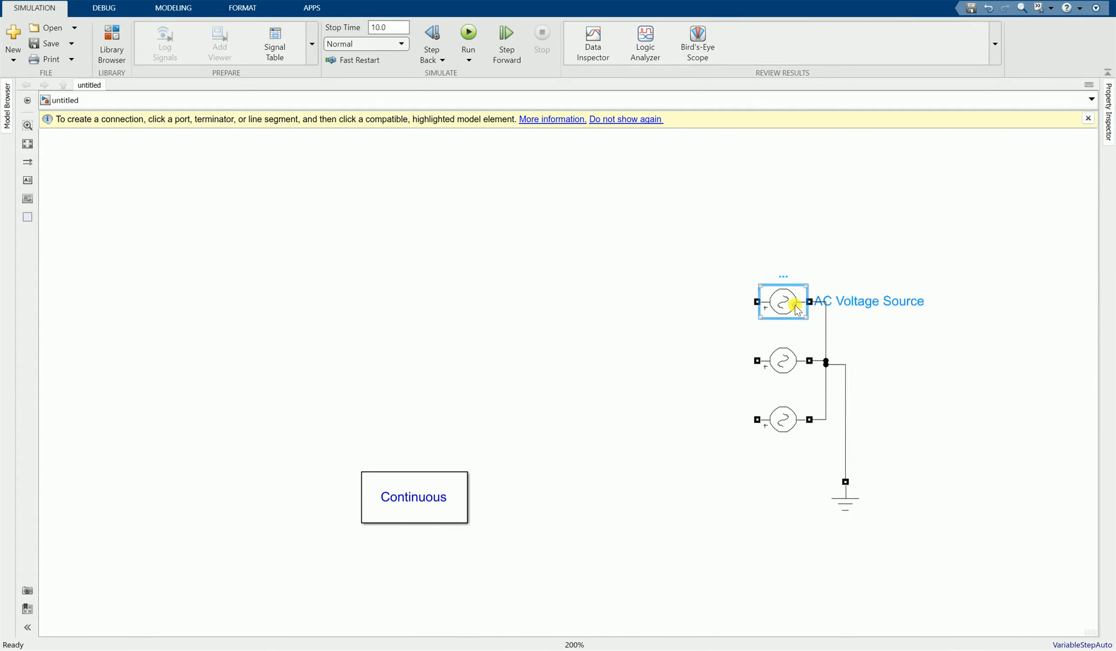
right_click(931, 262)
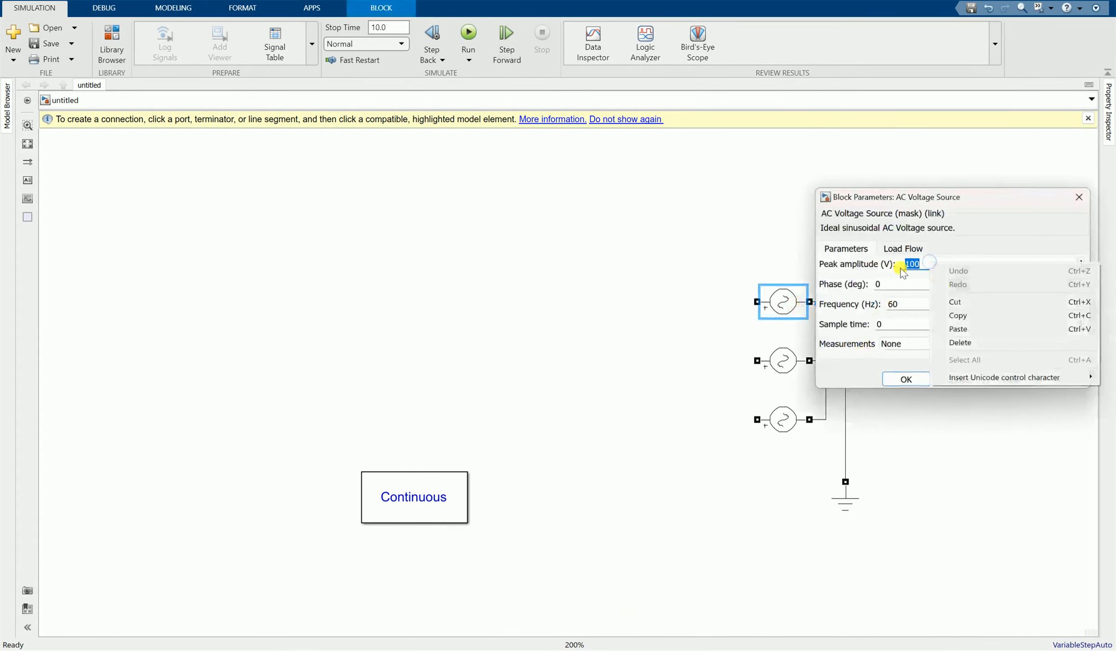
left_click(957, 329)
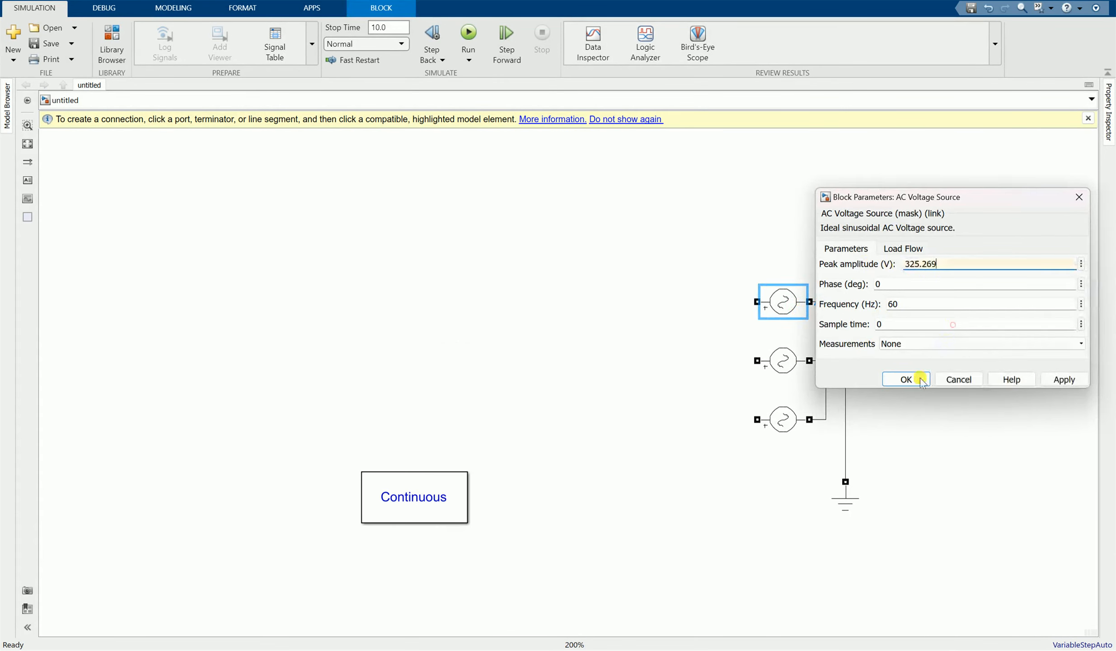
left_click(906, 379)
- Set the middle AC Voltage Source's peak amplitude to the copied 325.269 V
double_click(800, 367)
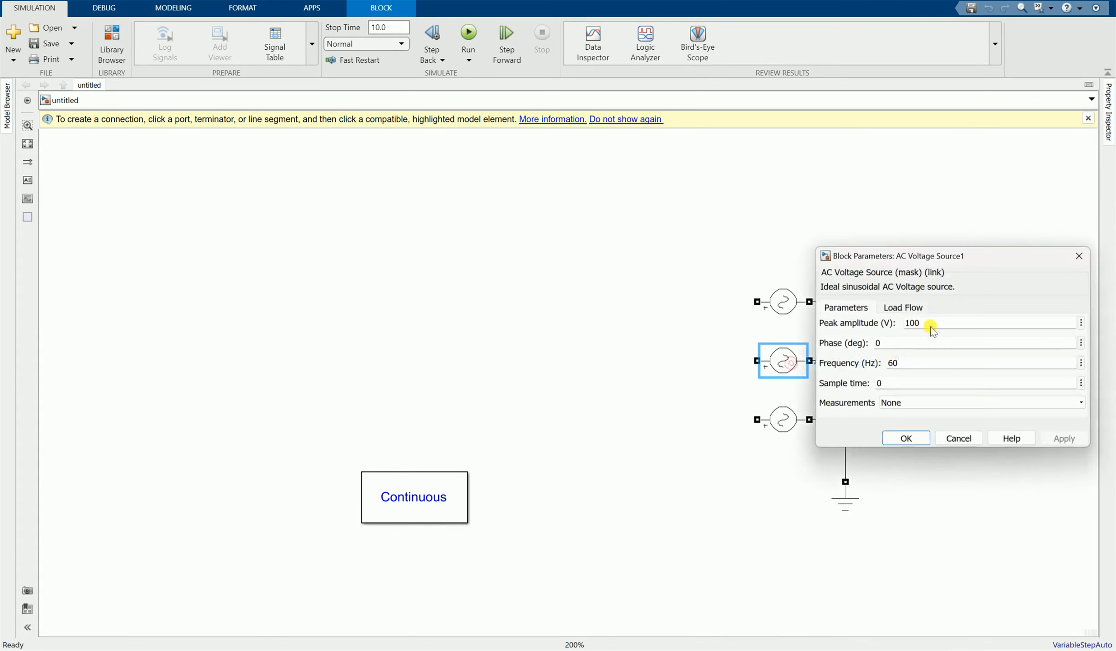
double_click(918, 322)
right_click(930, 324)
left_click(957, 377)
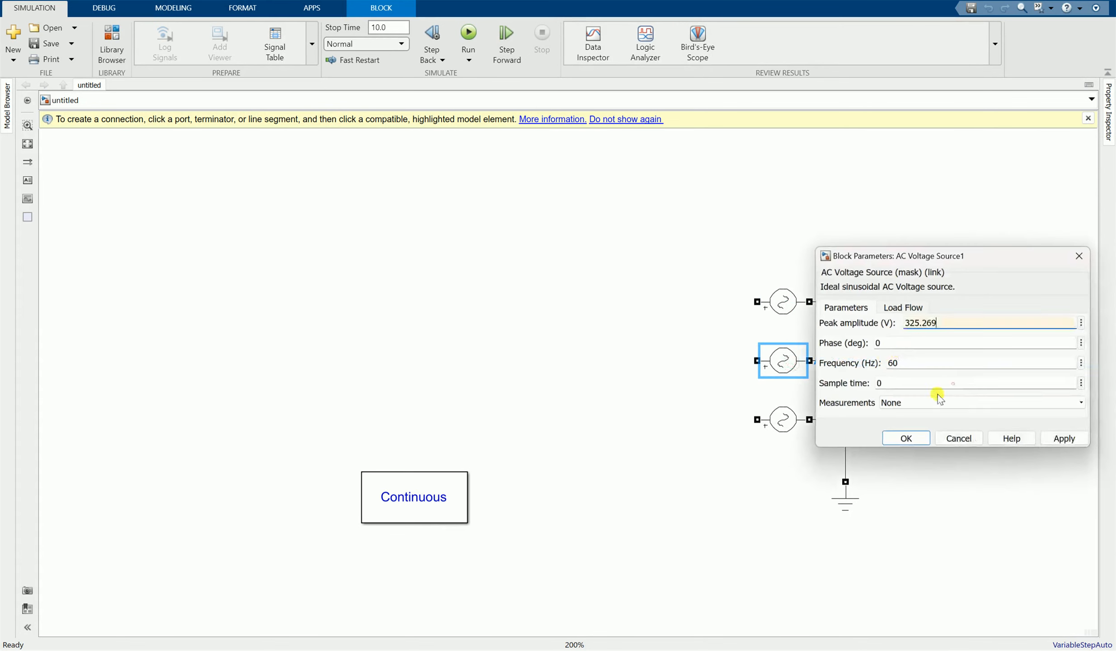
left_click(907, 438)
- Set the bottom AC Voltage Source's peak amplitude to the copied 325.269 V
double_click(782, 420)
double_click(912, 382)
right_click(917, 382)
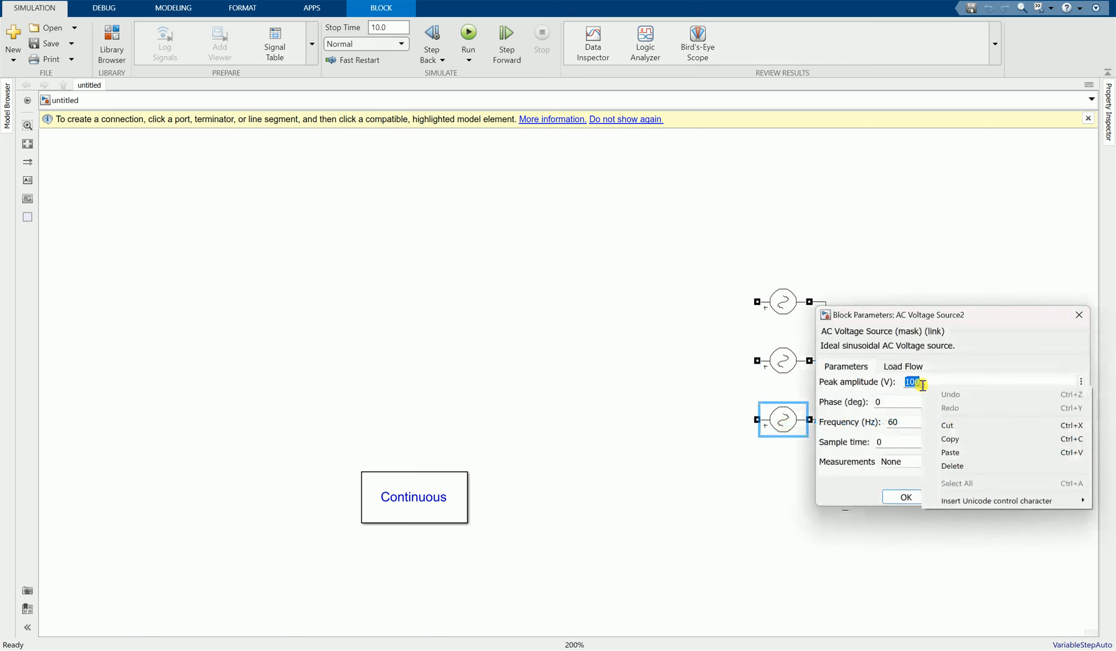
left_click(958, 451)
left_click(906, 497)
left_click(710, 562)
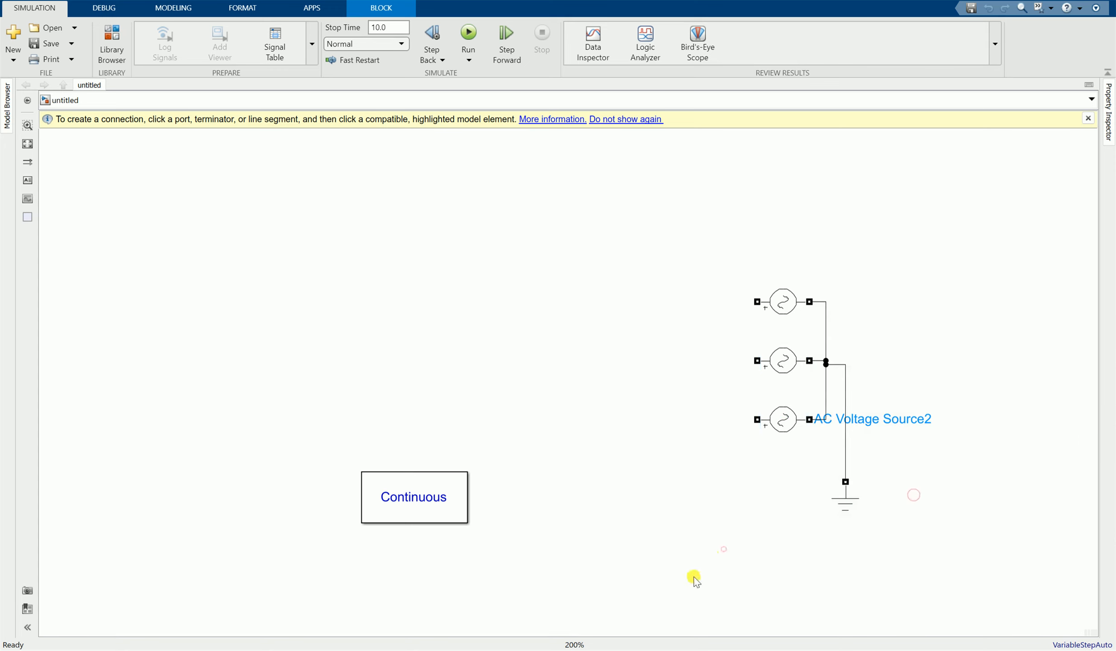
- Check the source frequency in the task PDF, return to Simulink and set the top AC Voltage Source's frequency to 50 Hz
mouse_move(568, 646)
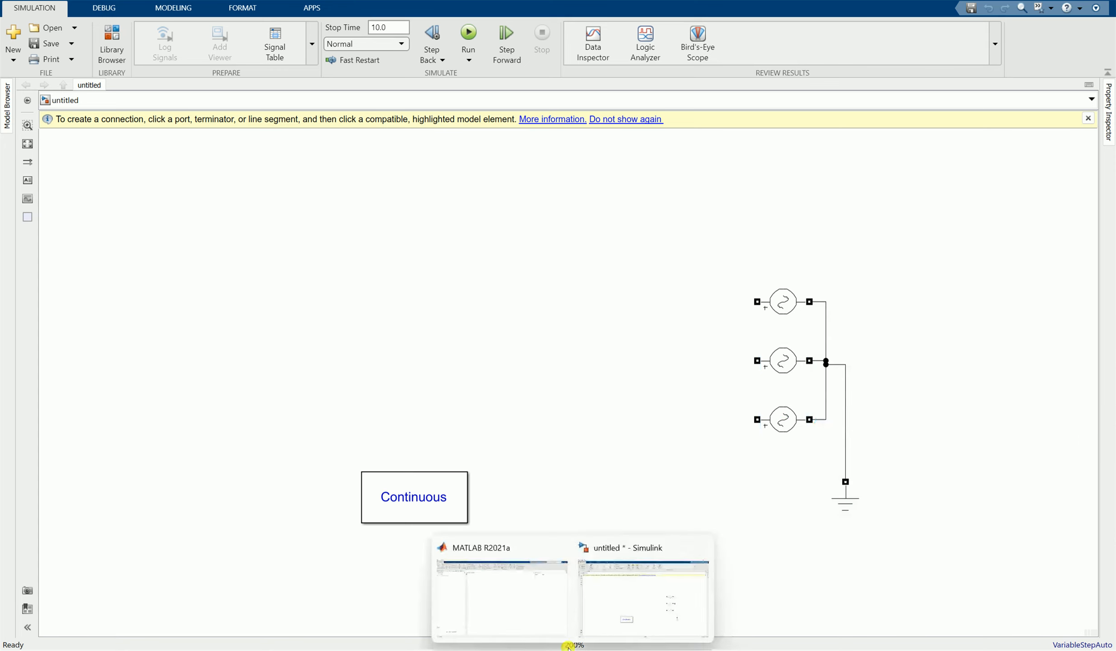
left_click(614, 646)
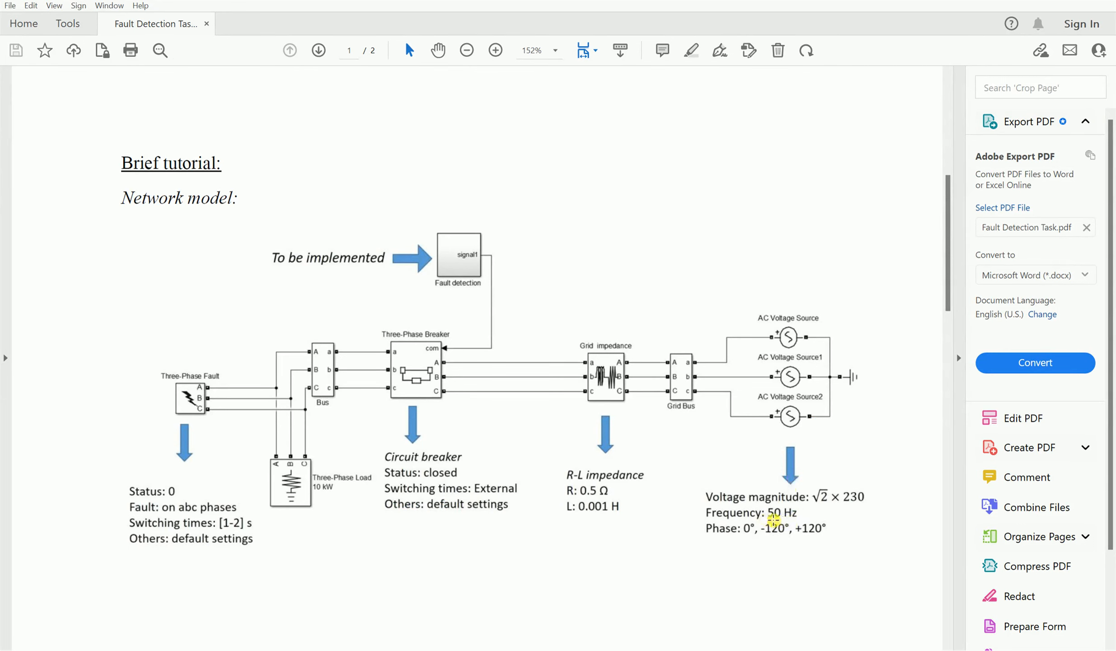
mouse_move(609, 646)
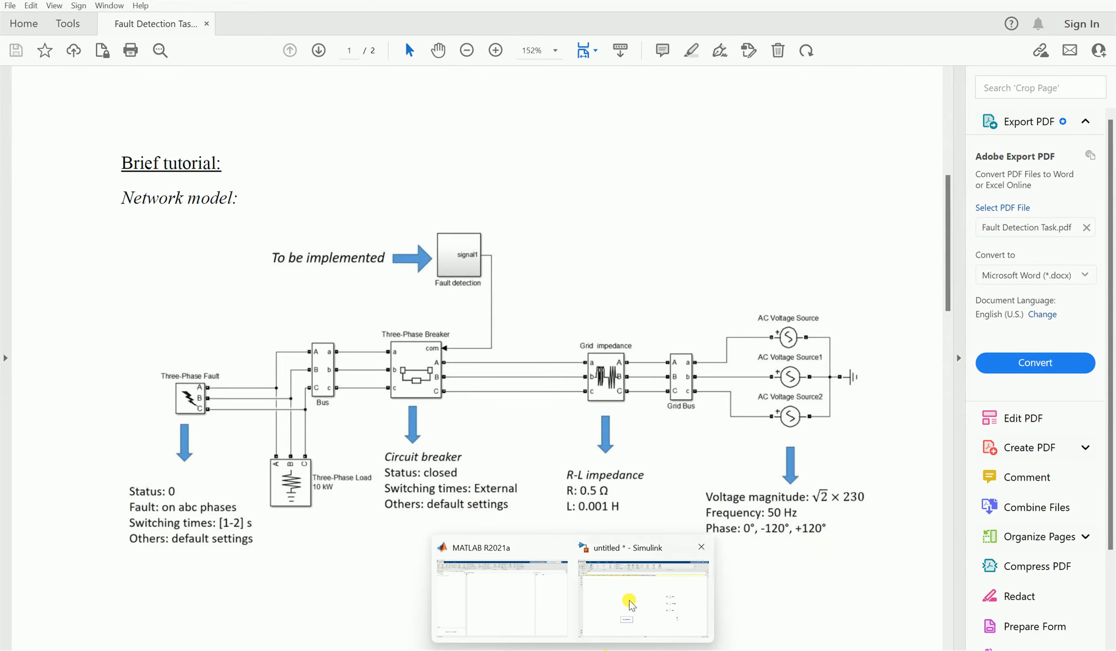
left_click(630, 601)
double_click(784, 302)
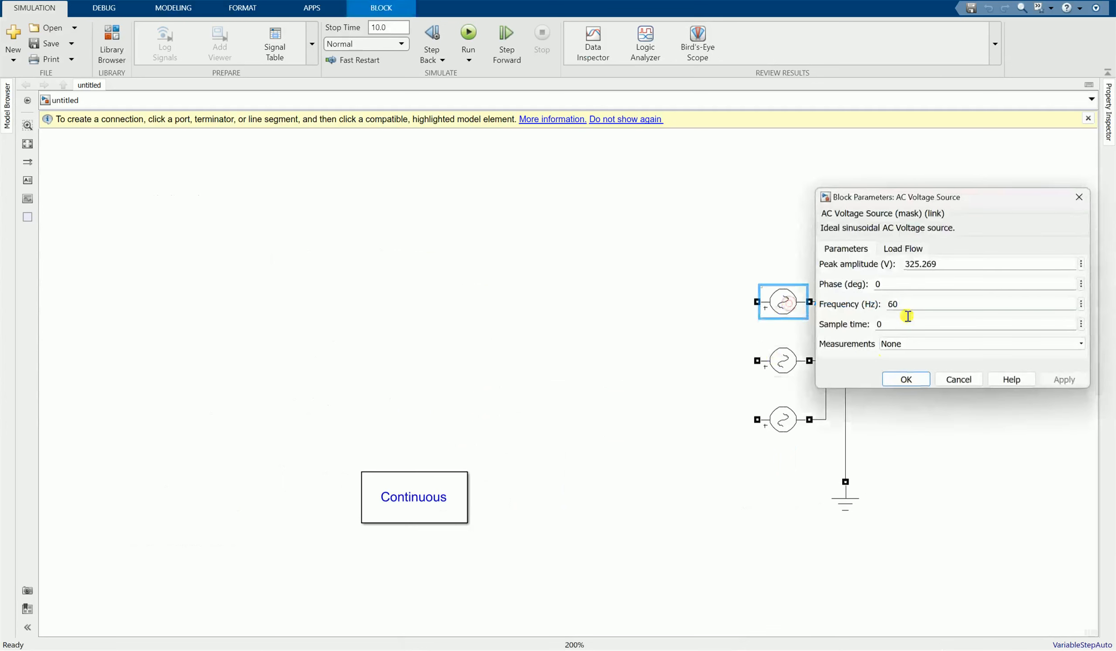
double_click(909, 303)
type("5")
right_click(910, 302)
left_click(934, 350)
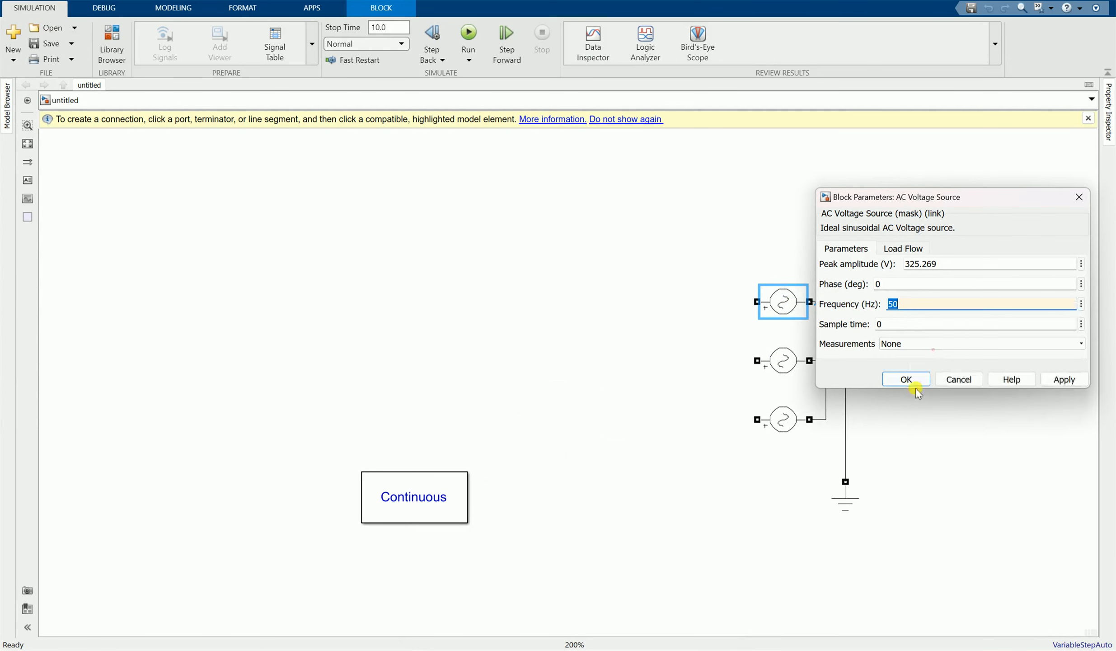
left_click(914, 383)
- Set the middle AC Voltage Source's frequency to 50 Hz
double_click(788, 361)
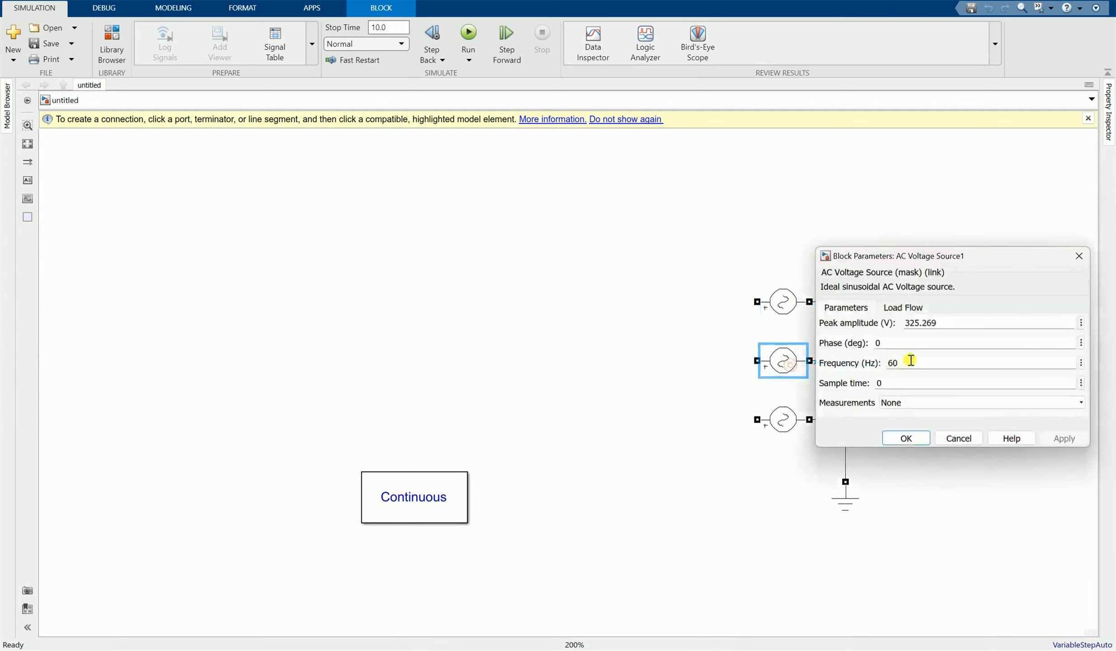
double_click(910, 362)
right_click(910, 360)
left_click(934, 413)
type("5")
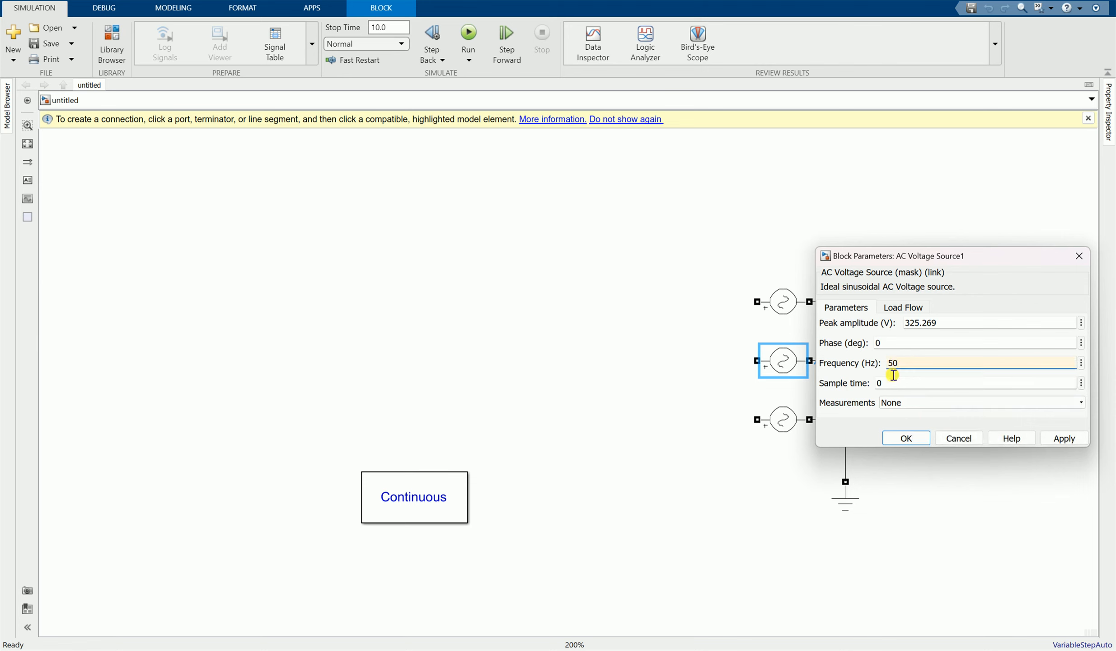
left_click(901, 438)
- Set the bottom AC Voltage Source's frequency to 50 Hz
left_click(787, 427)
double_click(788, 428)
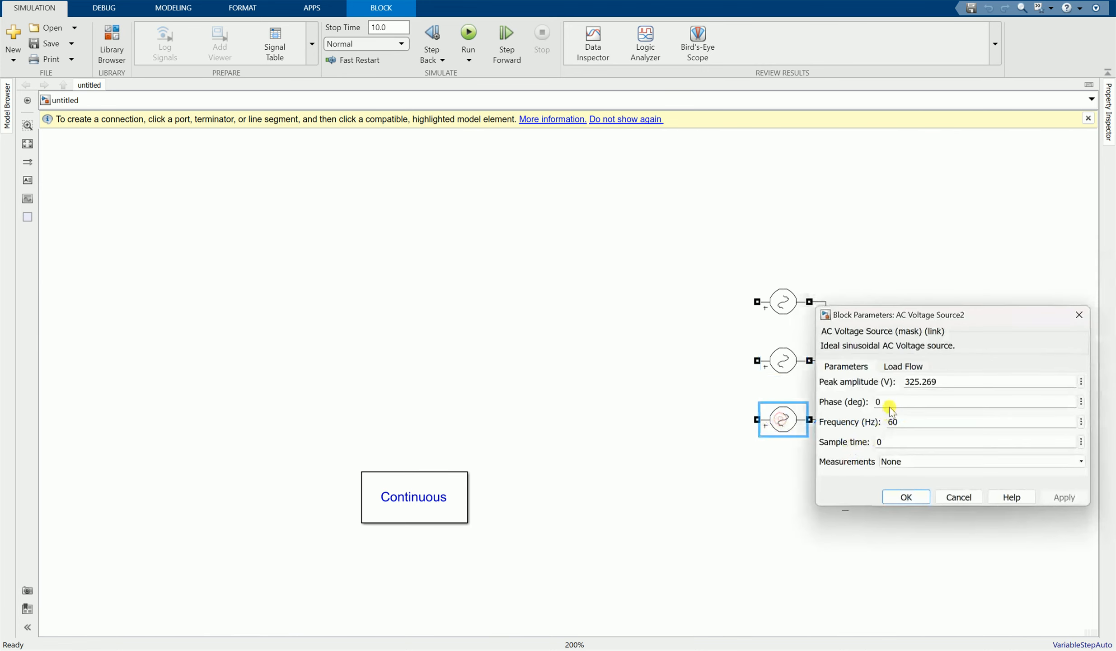
double_click(916, 423)
type("5")
left_click(905, 497)
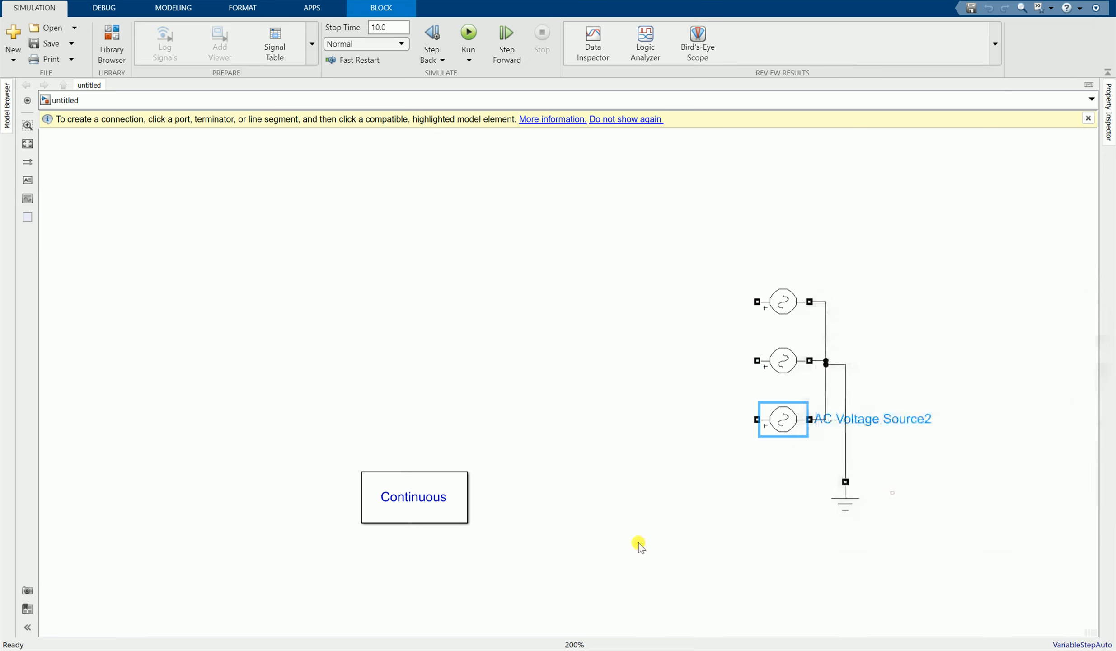
left_click(714, 499)
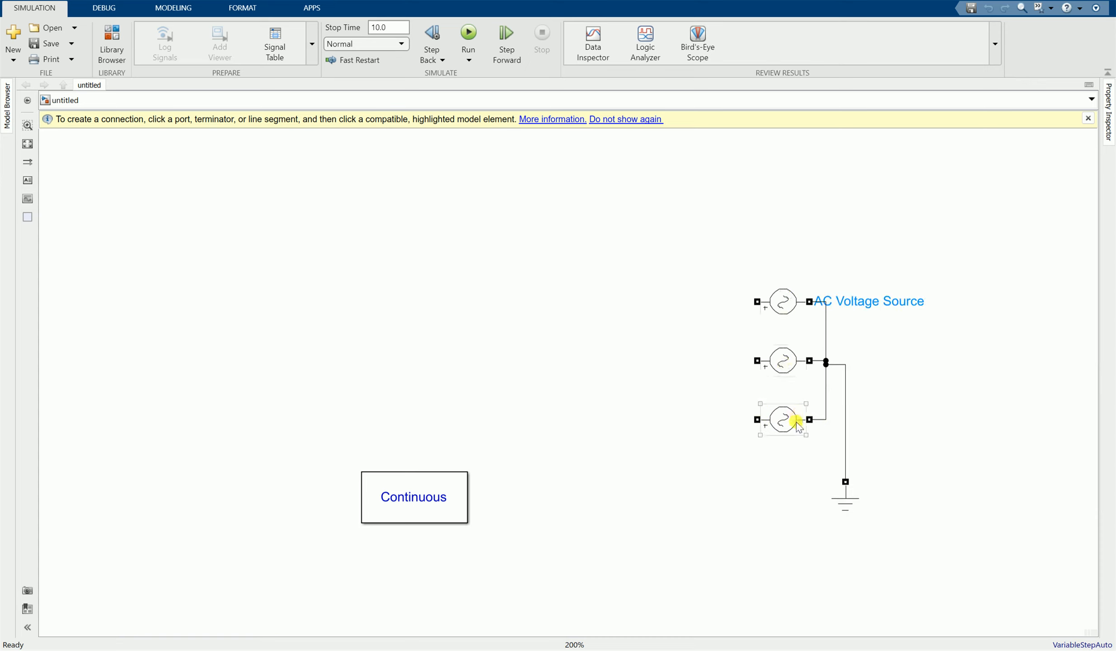
- Consult the source phases in the task PDF and check the top AC Voltage Source's phase in its parameters
left_click(643, 643)
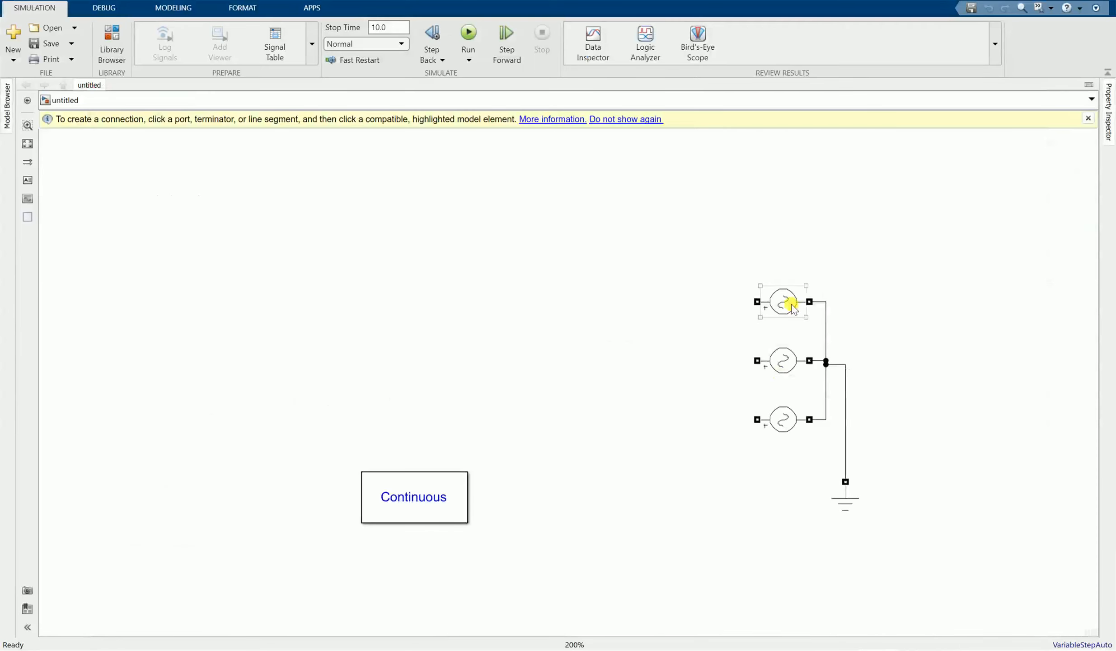
double_click(784, 301)
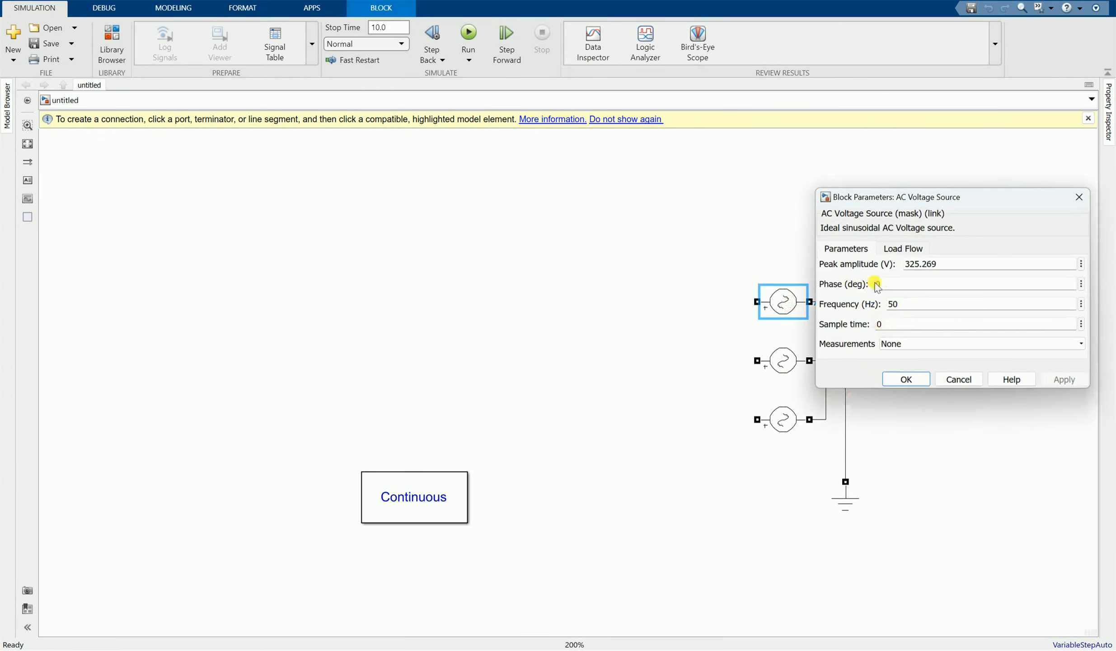
left_click(906, 379)
- Set the middle AC Voltage Source's phase to -120 degrees
left_click(787, 362)
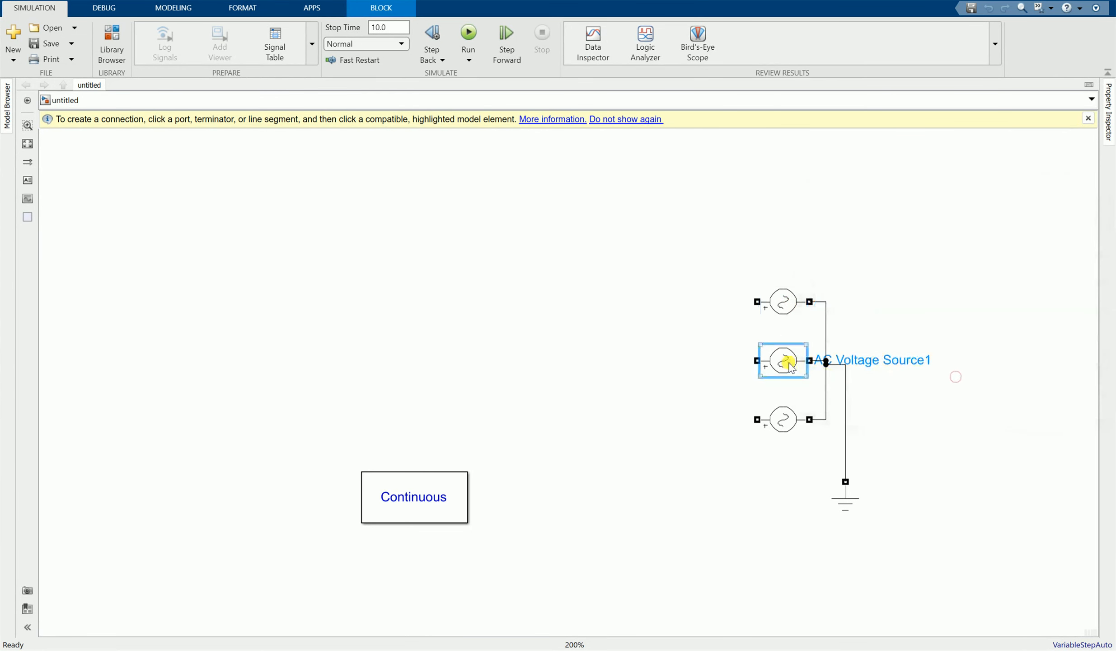
double_click(787, 362)
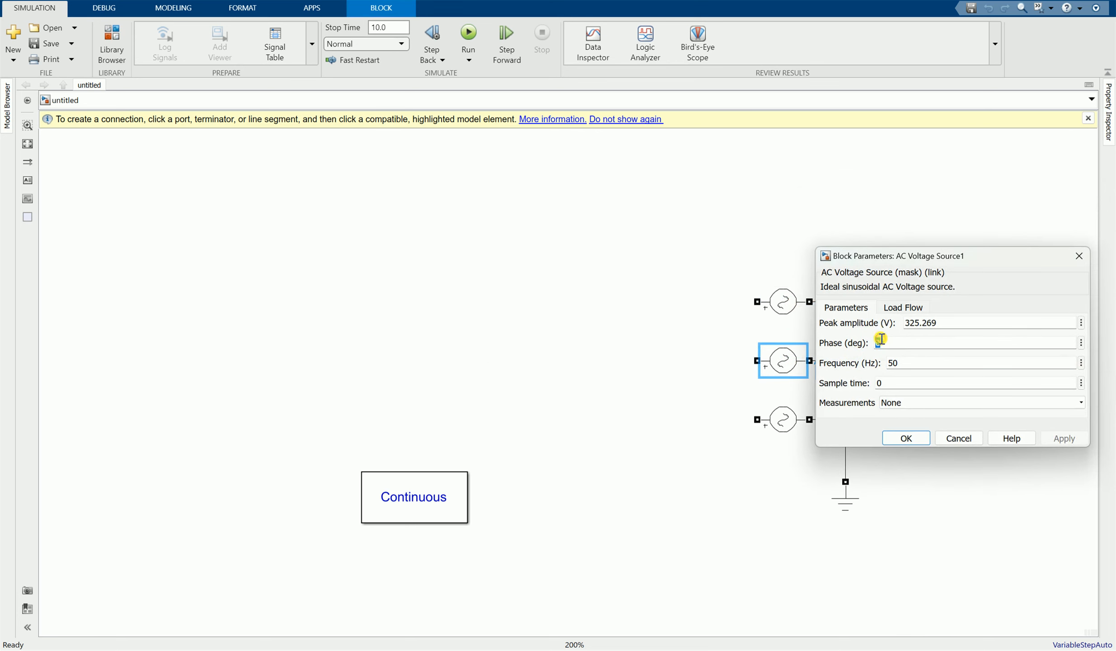
key("BackSpace")
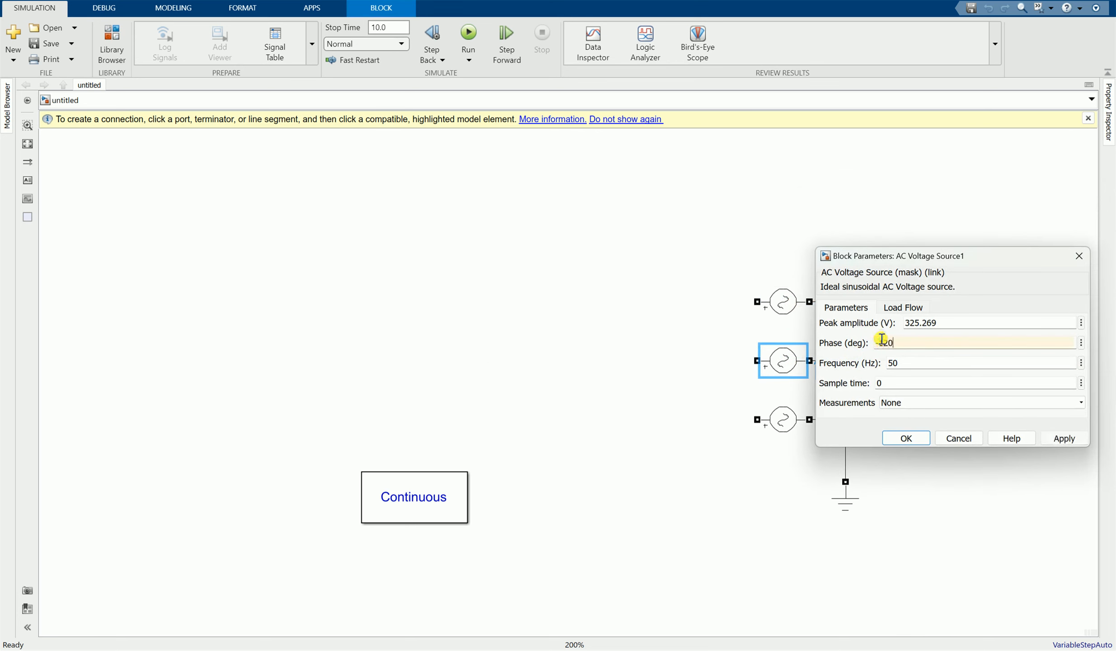
left_click(905, 438)
left_click(785, 477)
- Set the bottom AC Voltage Source's phase to 120 degrees
left_click(782, 425)
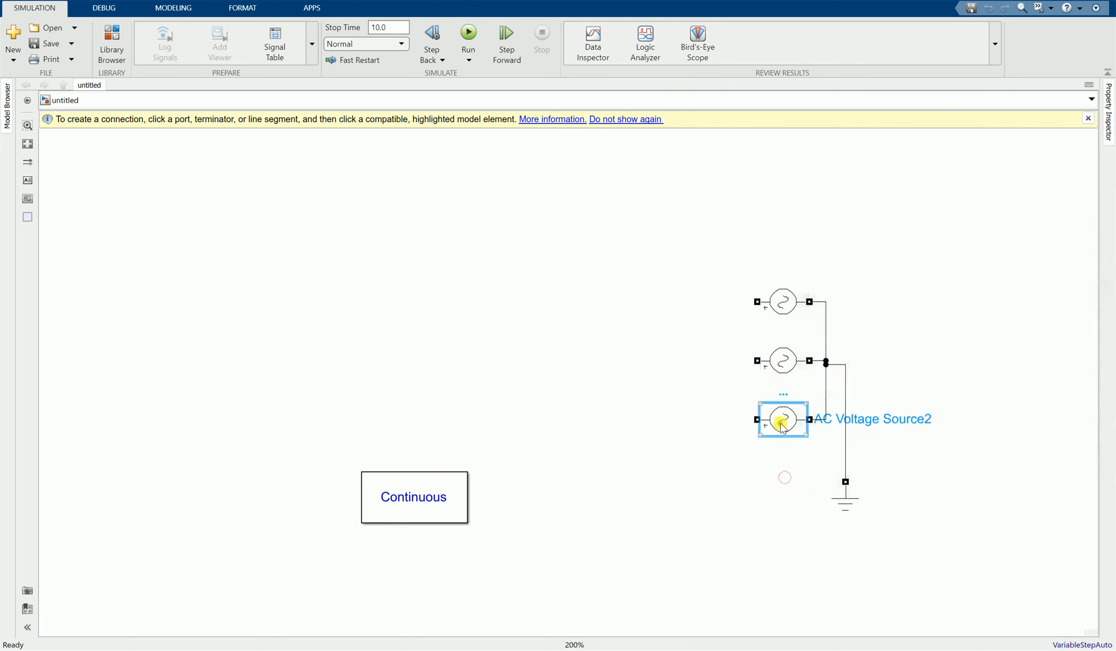
double_click(782, 425)
type("120")
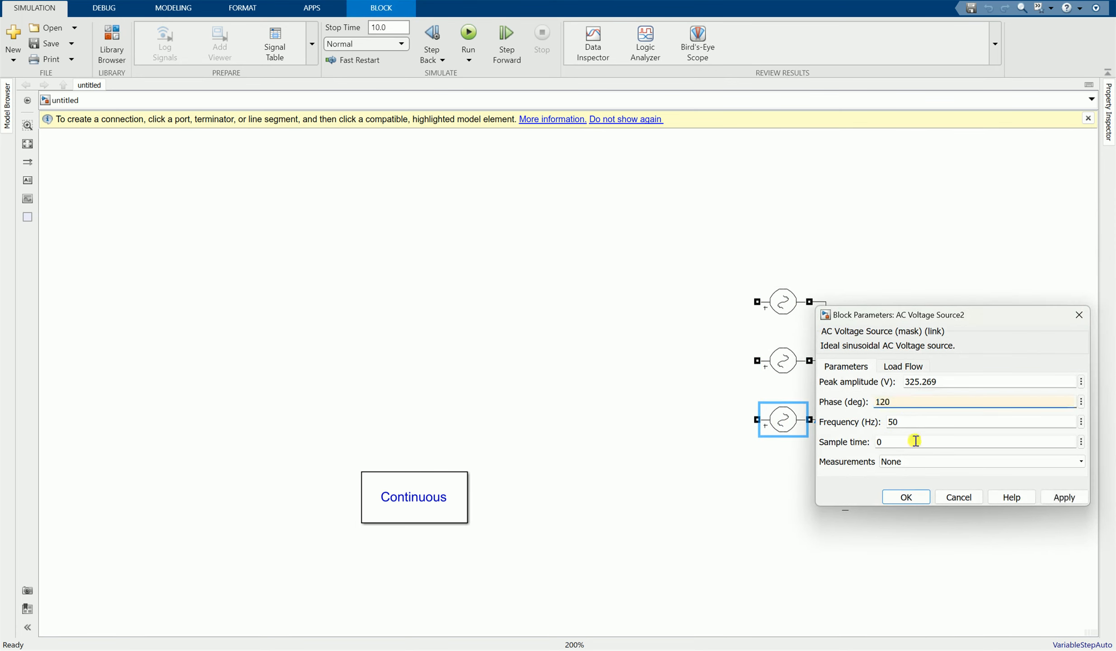
left_click(906, 497)
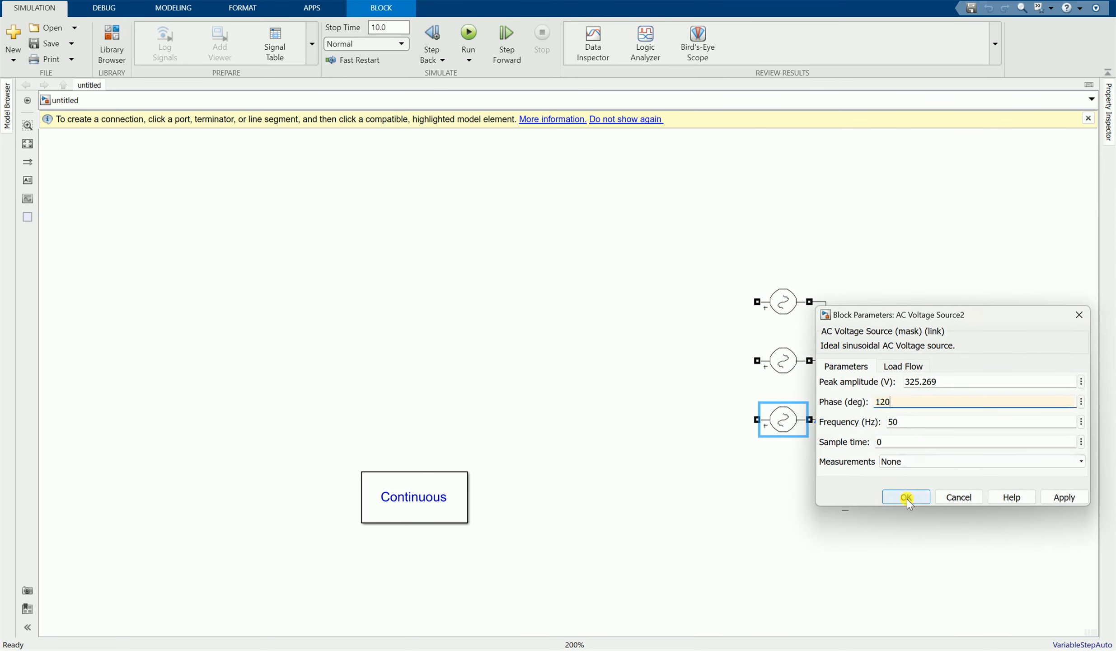
left_click(789, 493)
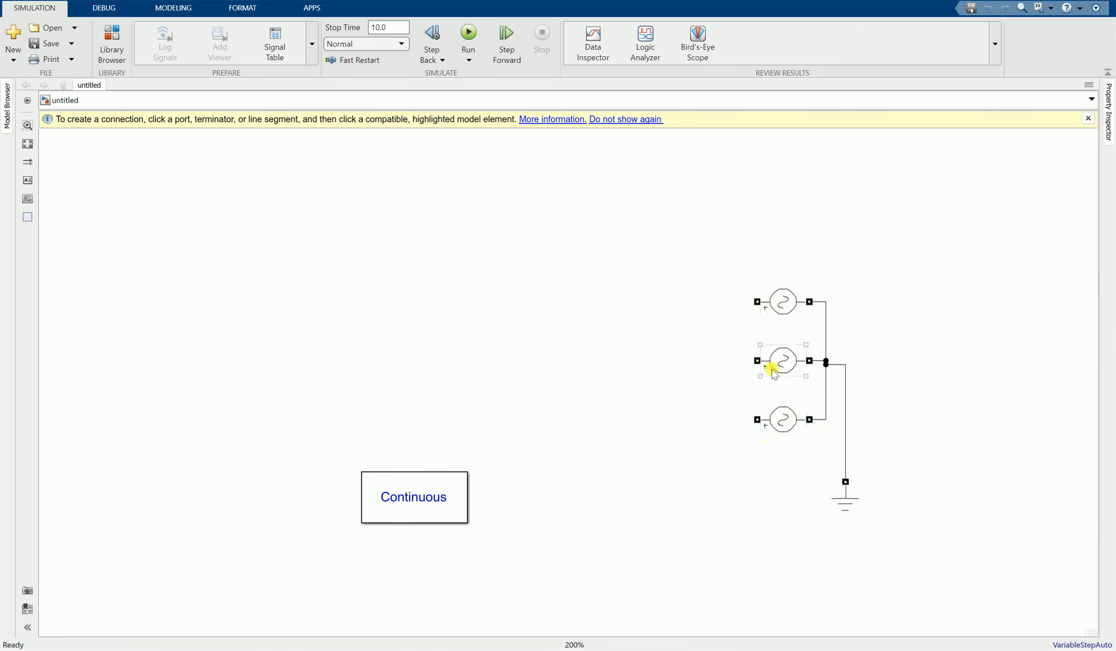
- Consult the network model in the task PDF and place a copy of the Three-Phase V-I Measurement block on the breaker's unconnected side
left_click(634, 650)
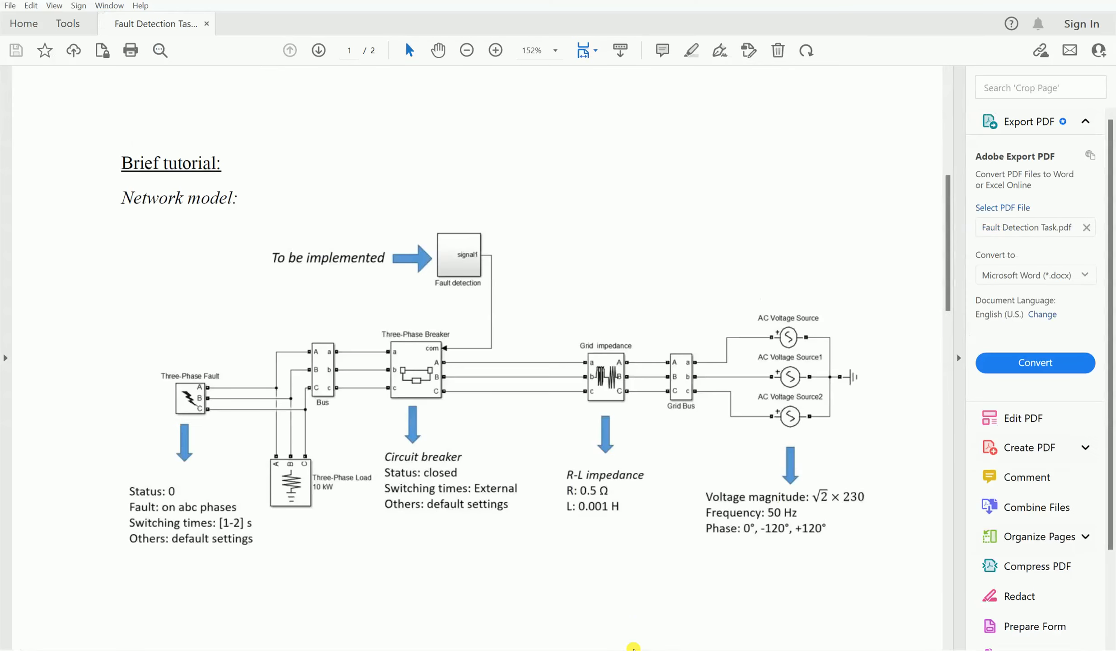
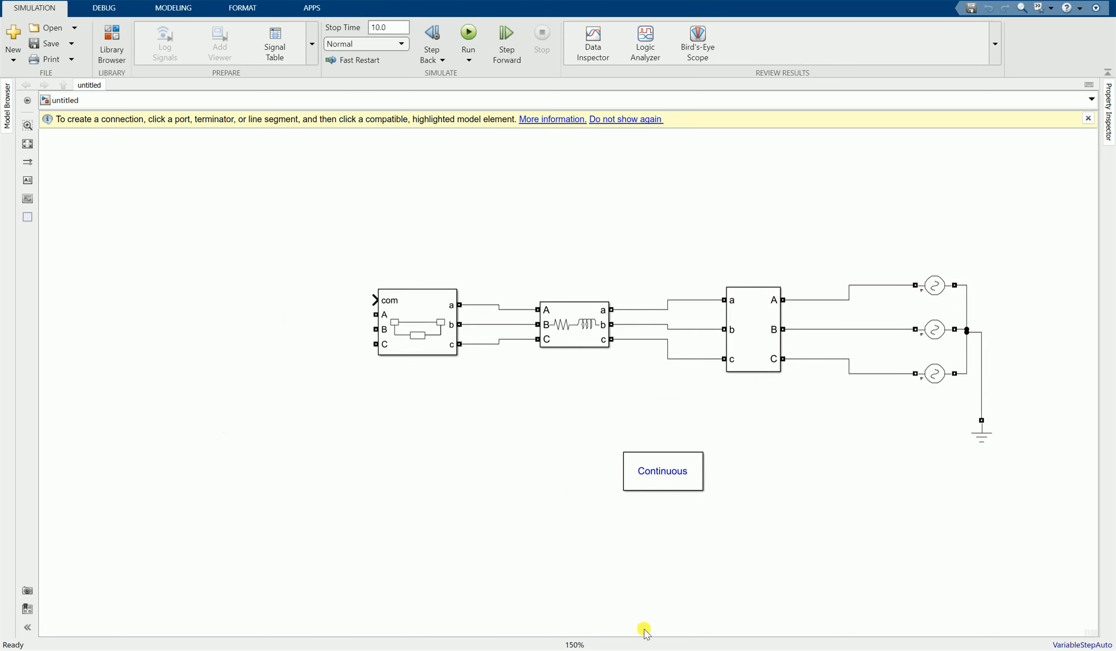
left_click(588, 626)
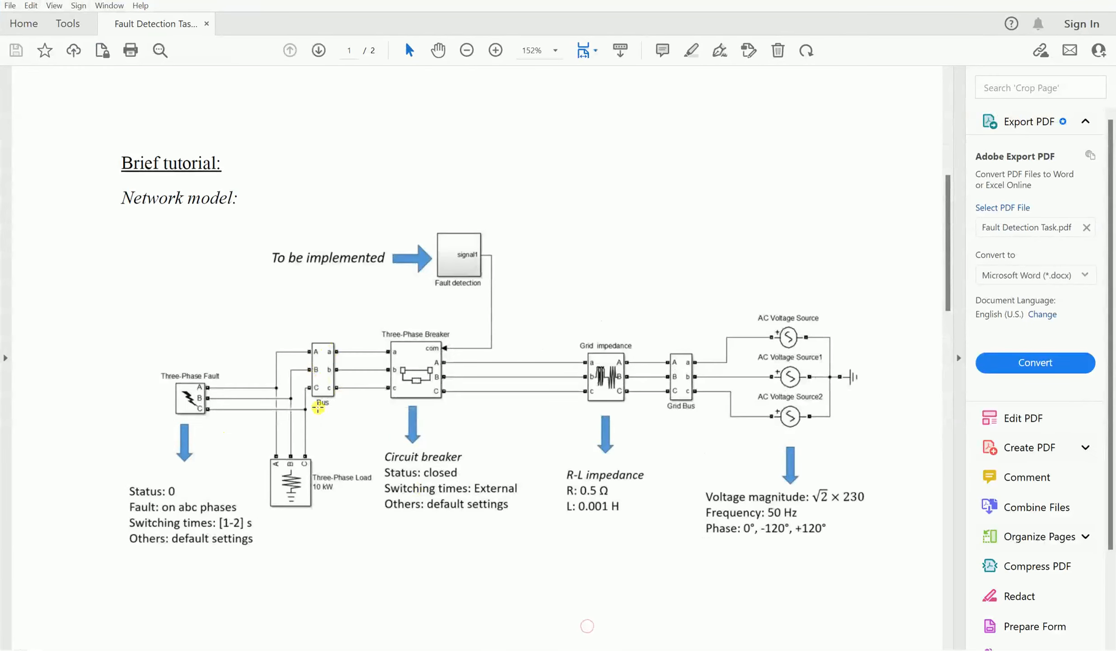
left_click(611, 643)
left_click(737, 326)
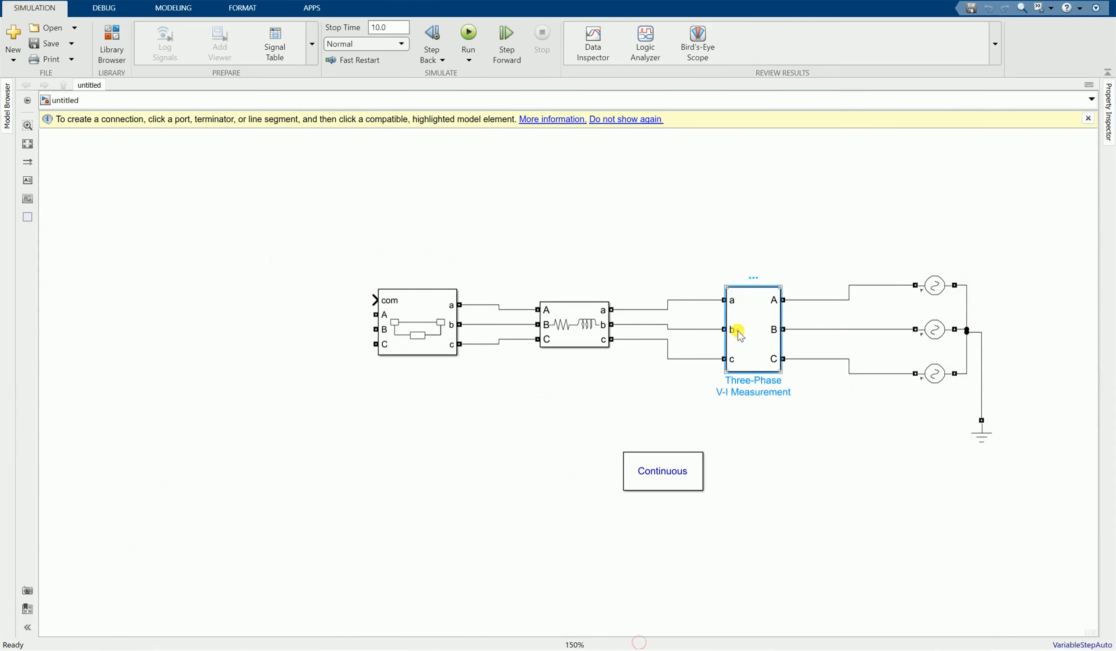
right_click(737, 332)
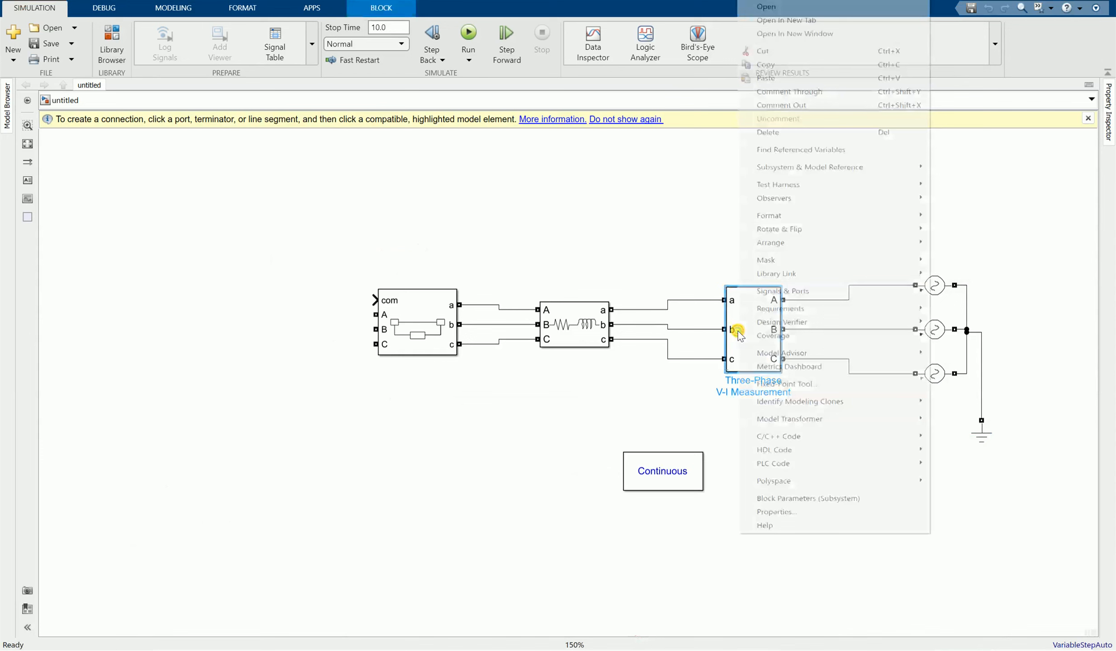
left_click(777, 64)
right_click(278, 296)
left_click(288, 333)
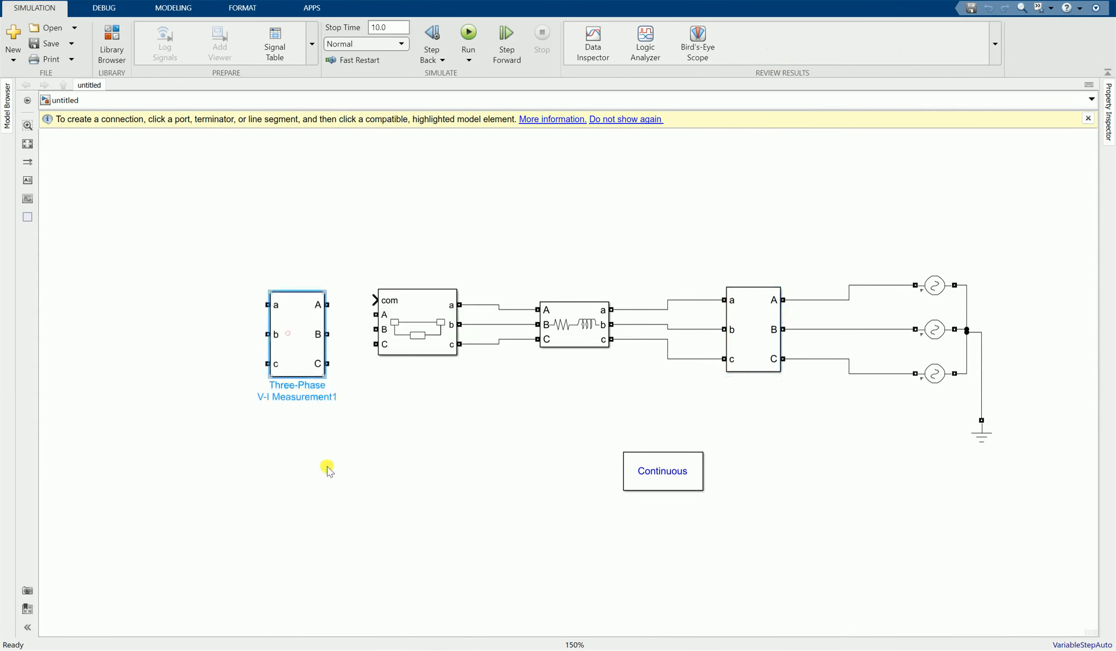
left_click_drag(304, 361, 260, 358)
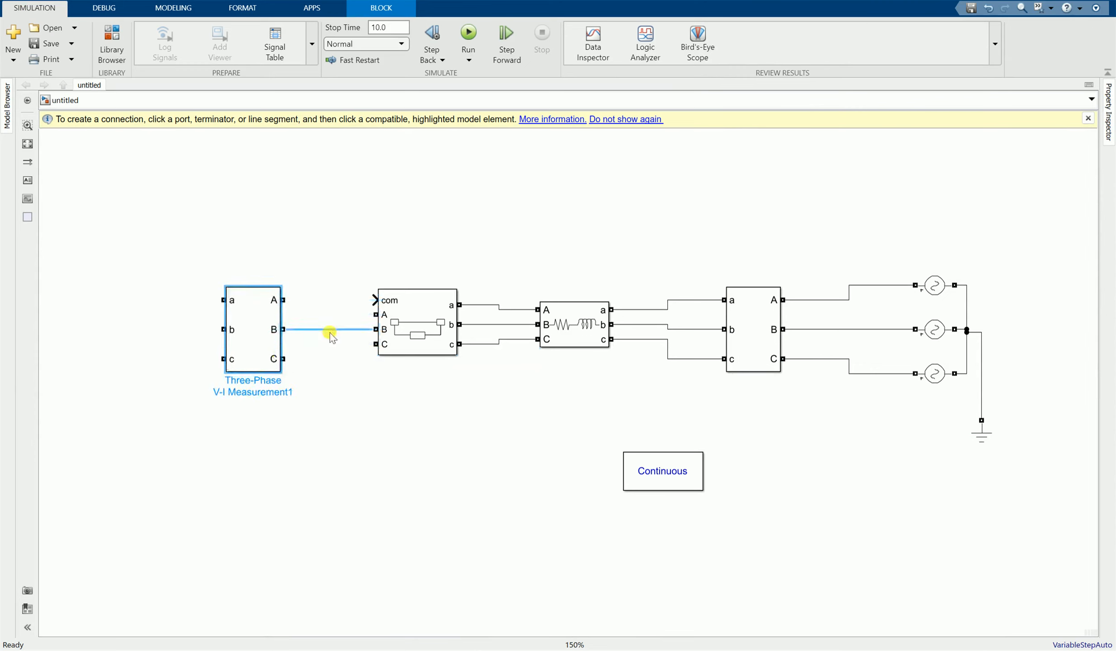
- Connect ports A, B and C of the copied V-I Measurement block to the breaker's matching A, B and C ports
left_click(385, 406)
left_click(376, 329)
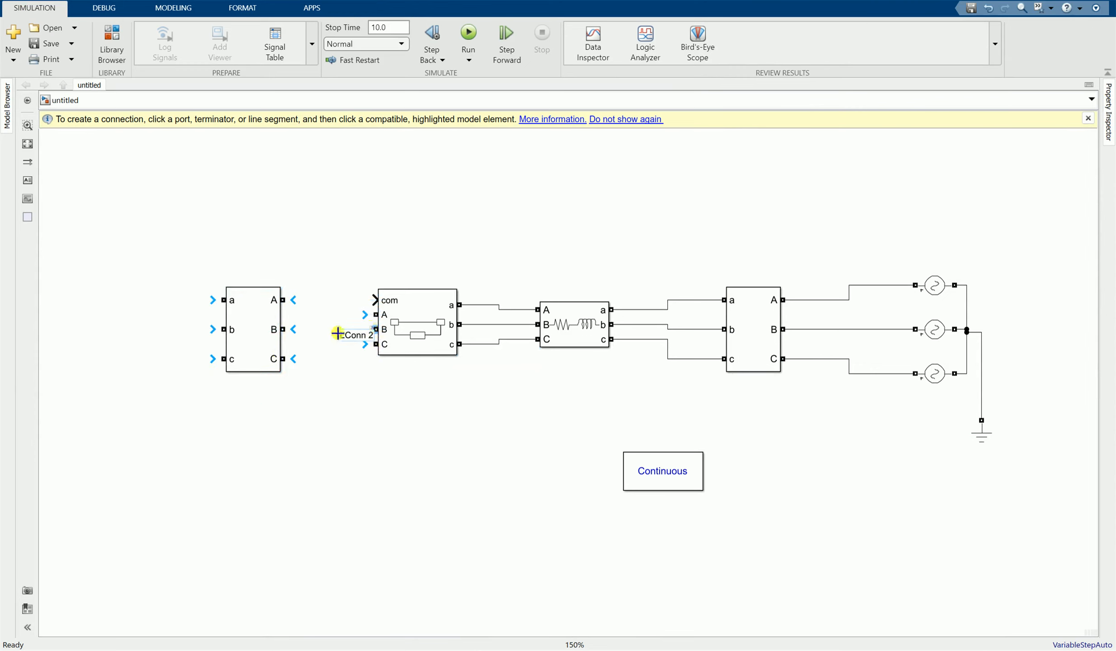
left_click(288, 329)
left_click(283, 299)
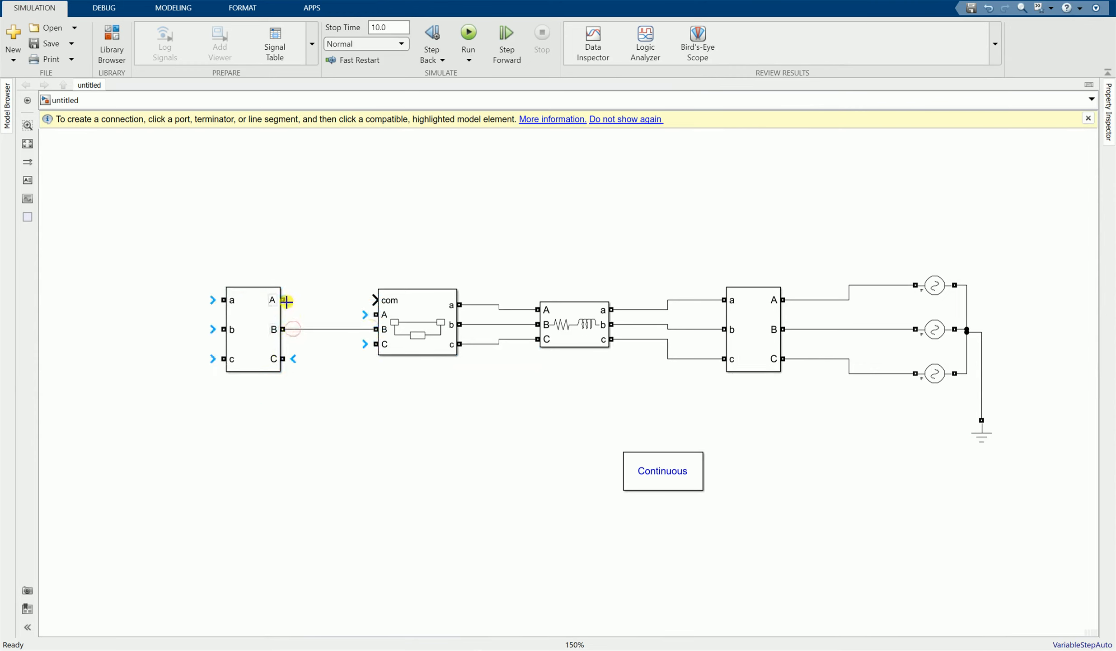
left_click(377, 315)
left_click(376, 344)
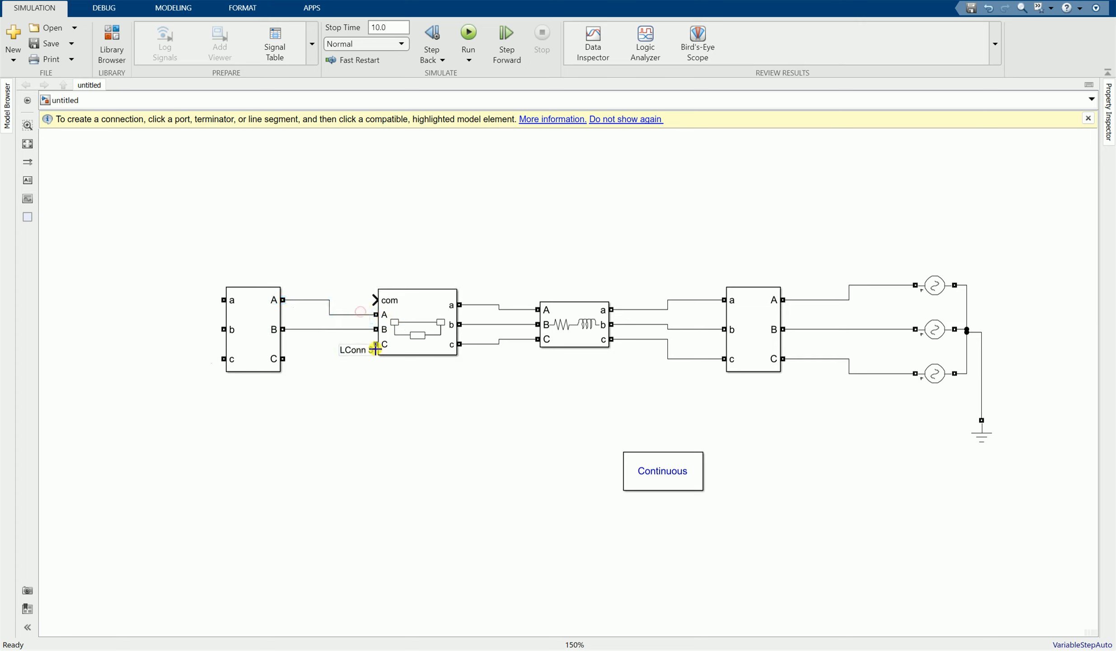
left_click(293, 361)
left_click(335, 418)
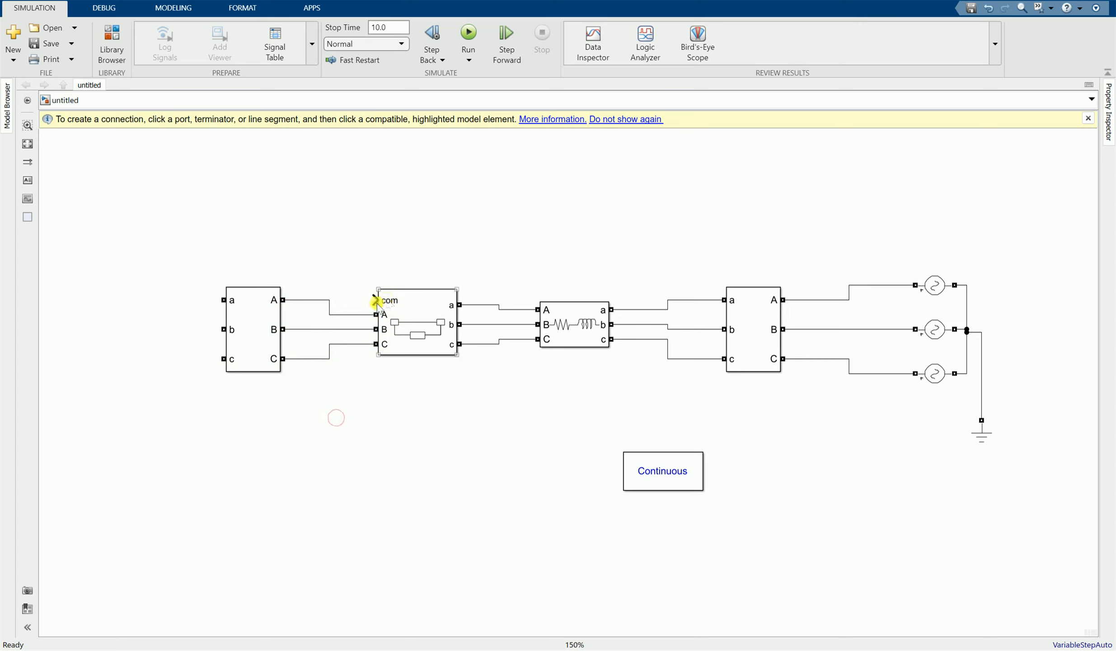
- Set the copied V-I Measurement block's voltage and current signal labels to Vabc2 and Iabc2
double_click(259, 324)
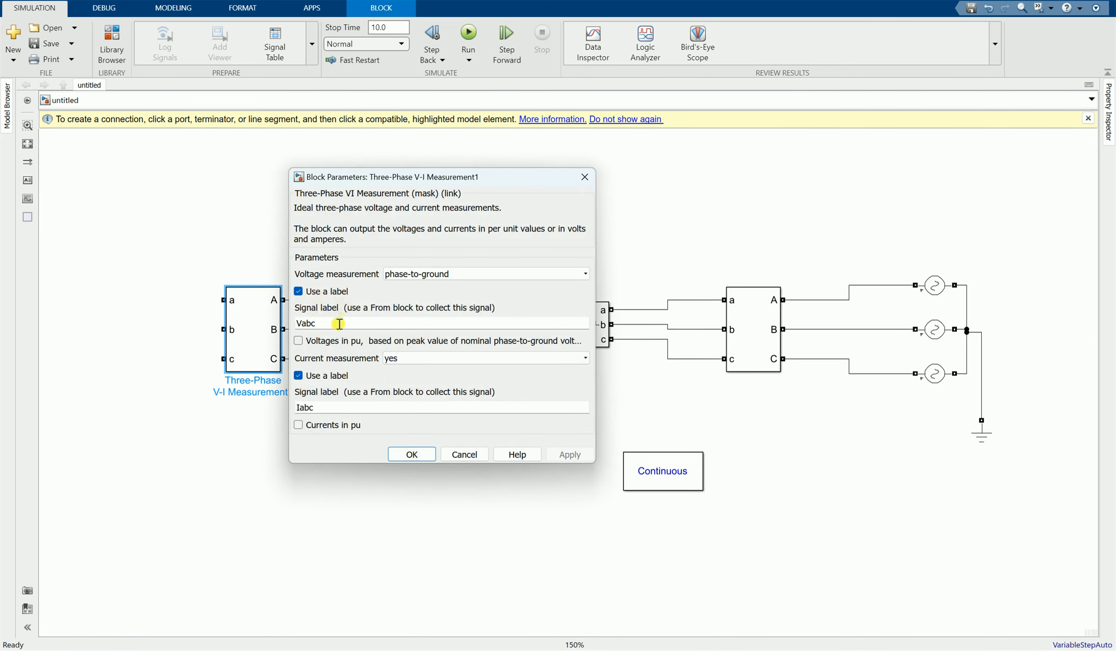
left_click(339, 324)
type("2")
left_click(360, 407)
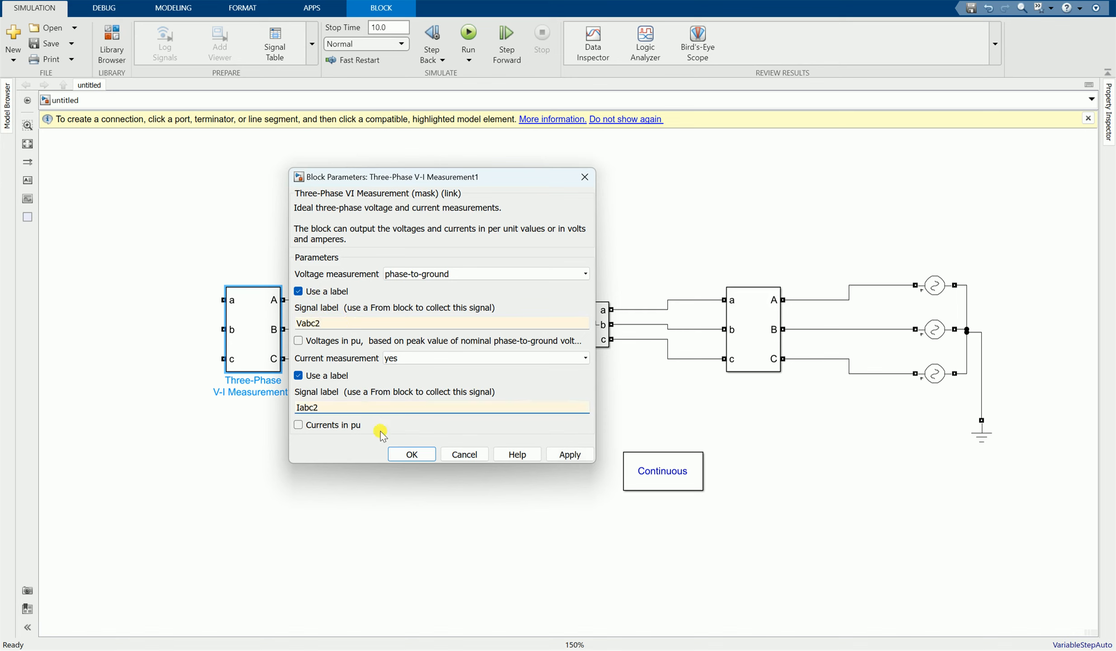
left_click(412, 454)
- Set the source-side V-I Measurement block's voltage and current signal labels to Vabc1 and Iabc1
double_click(555, 326)
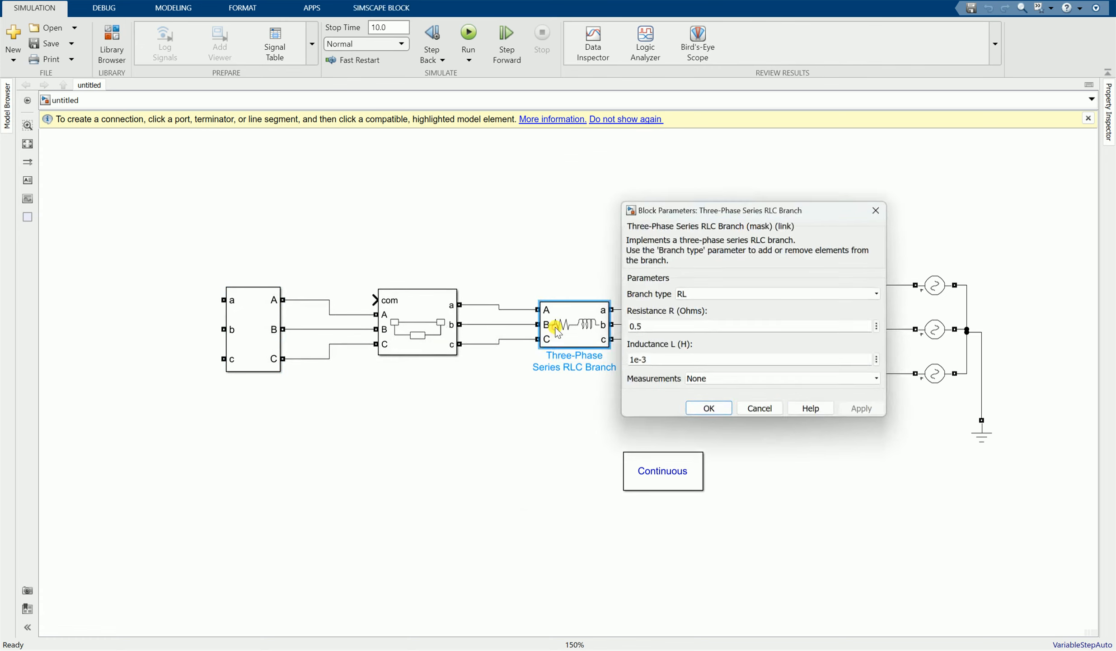
left_click(762, 412)
double_click(765, 332)
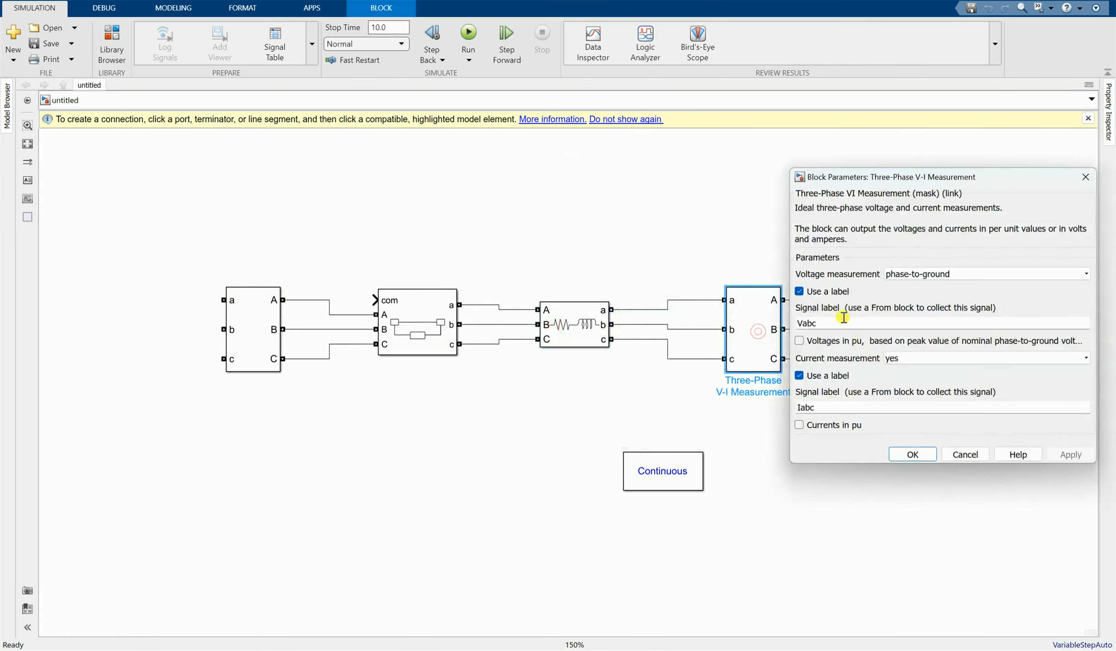
left_click(845, 318)
type("1")
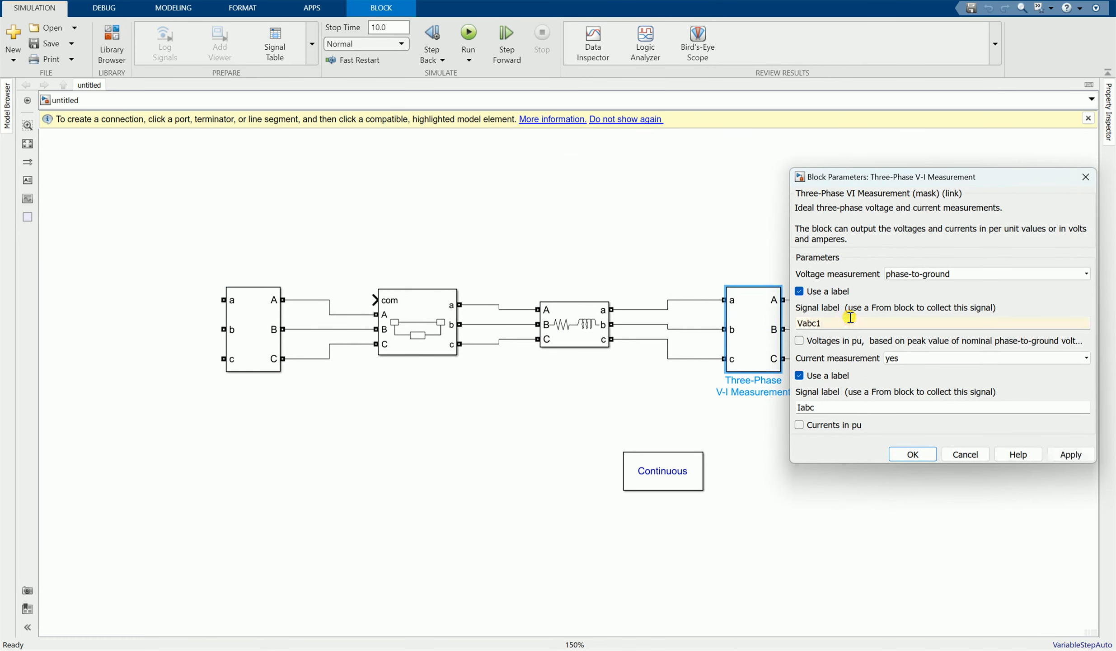
double_click(863, 405)
left_click(873, 404)
type("1")
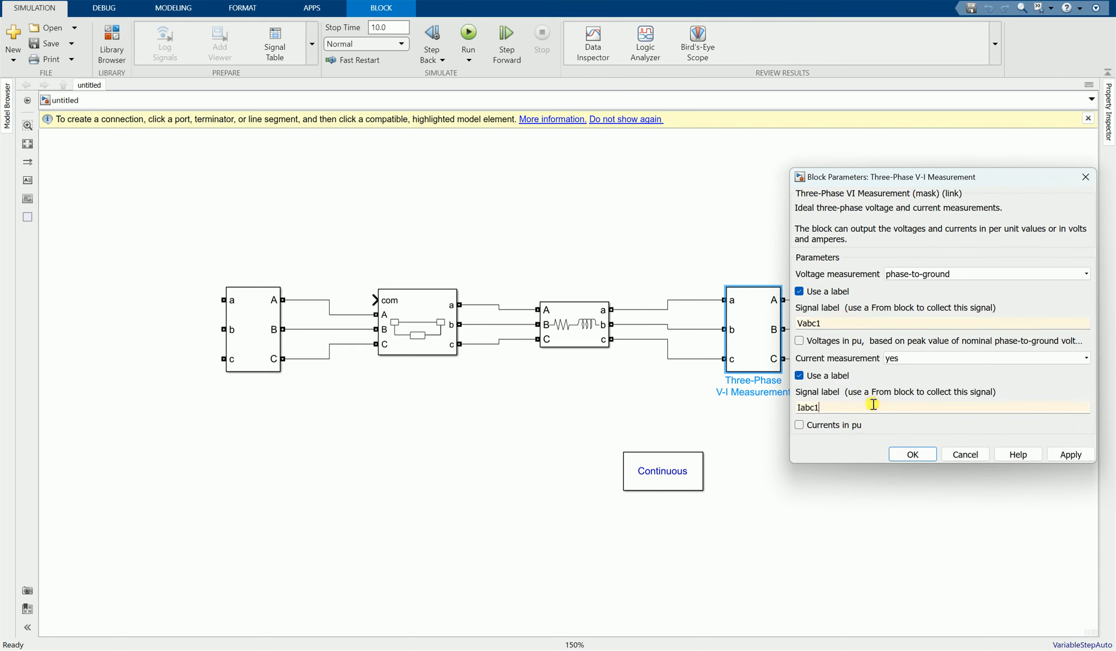
left_click(909, 454)
- Check the signal labels in the parameters of the V-I Measurement block beside the breaker
double_click(253, 343)
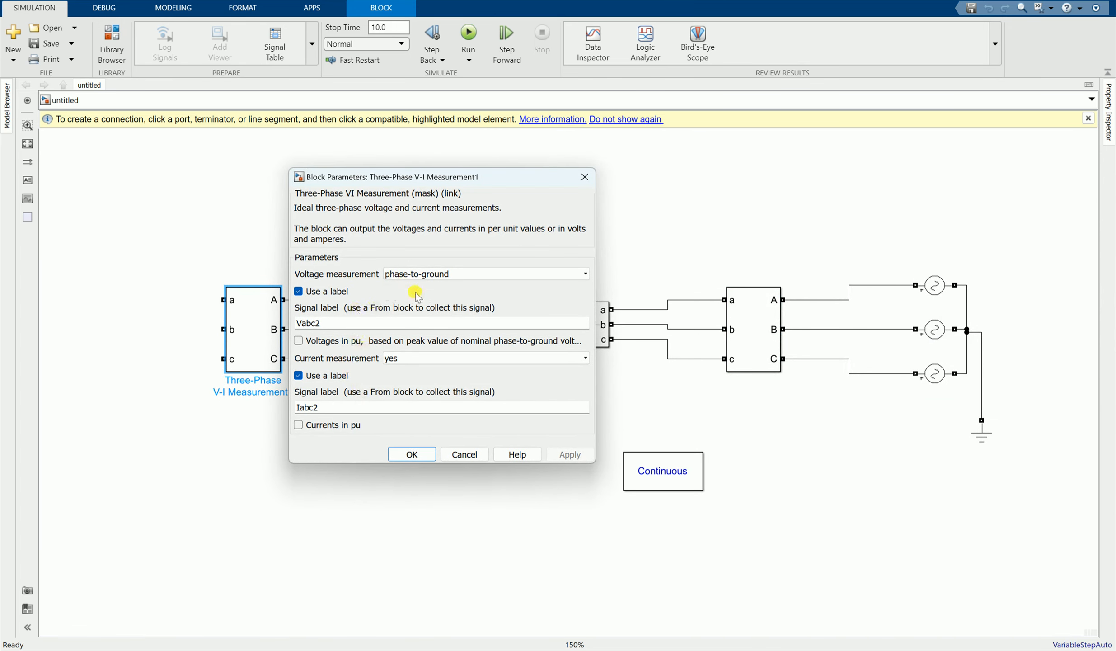
left_click(411, 454)
scroll(409, 427, "down", 2)
scroll(393, 441, "up", 2)
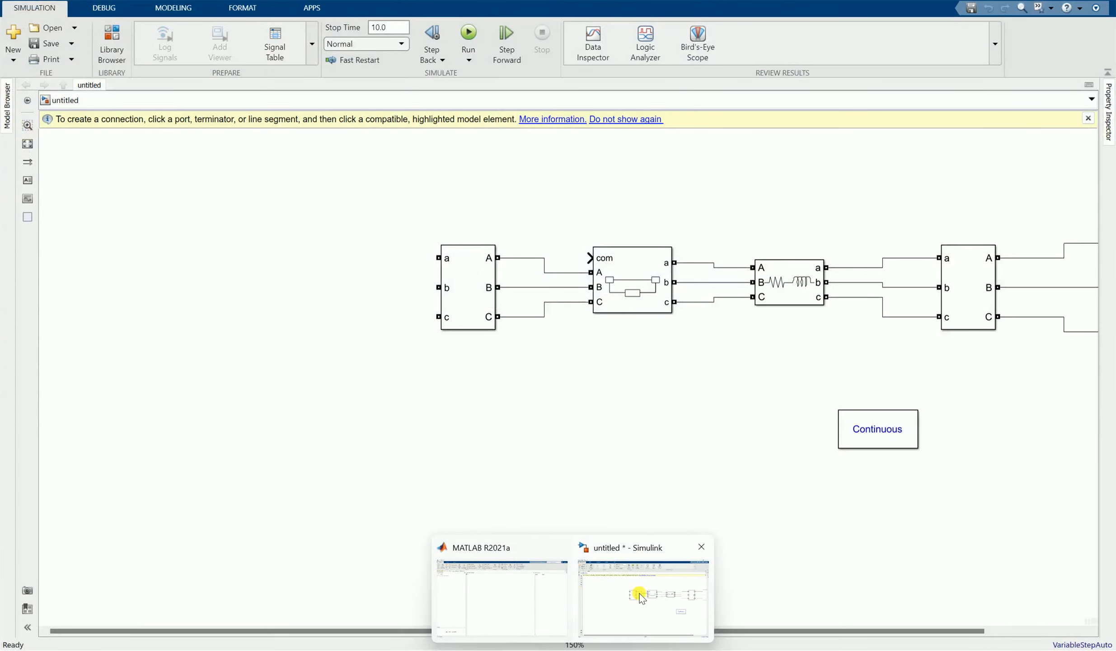
- Consult the load in the task PDF and add a Three-Phase Series RLC Load block below the unconnected side of the V-I Measurement copy
left_click(642, 645)
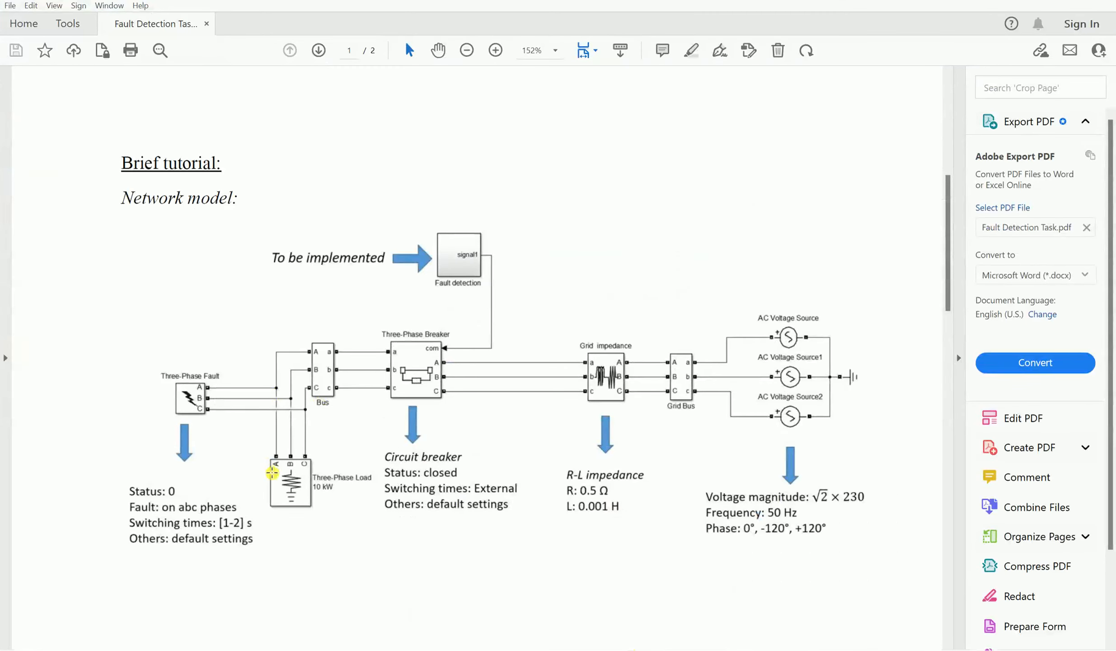
scroll(296, 507, "up", 1)
scroll(335, 444, "down", 1)
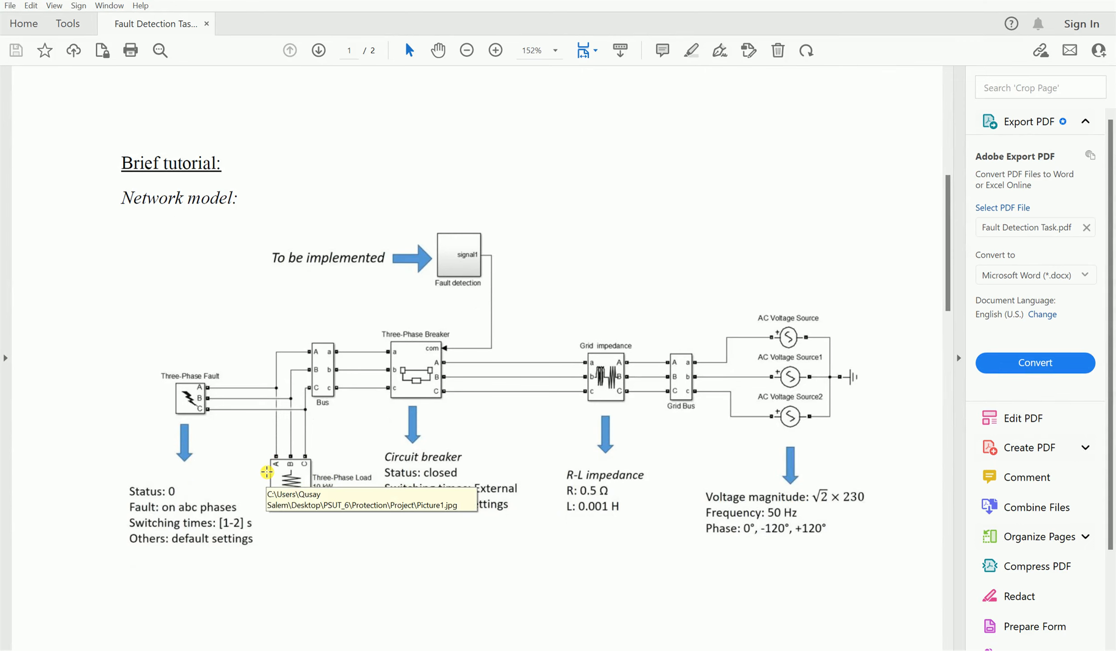
left_click(616, 649)
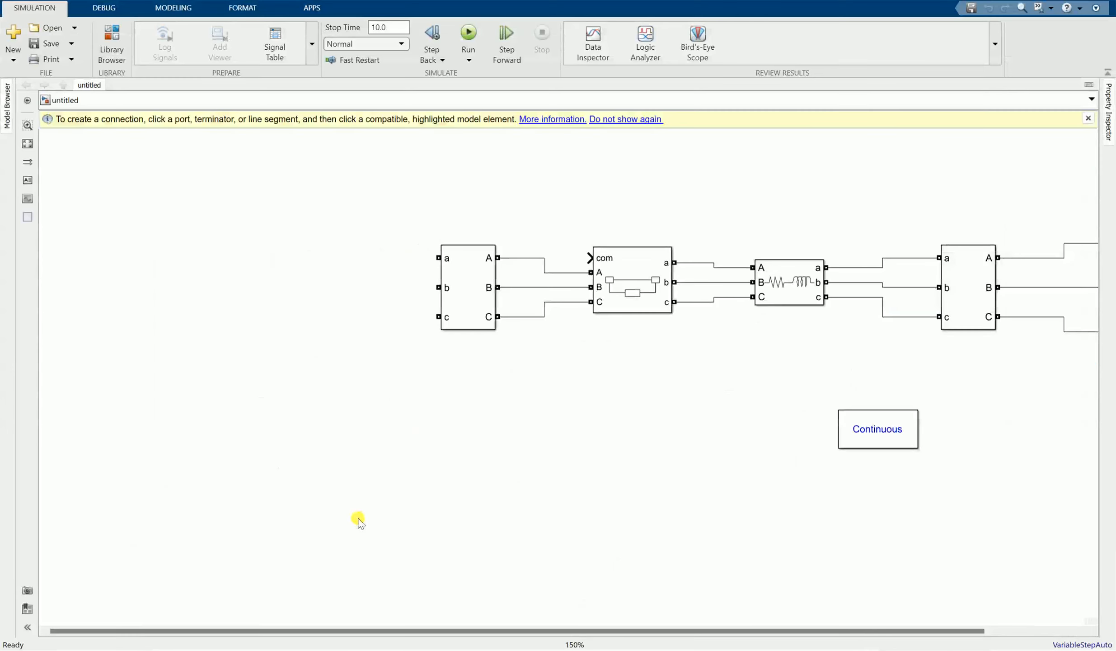
double_click(353, 446)
type("thr")
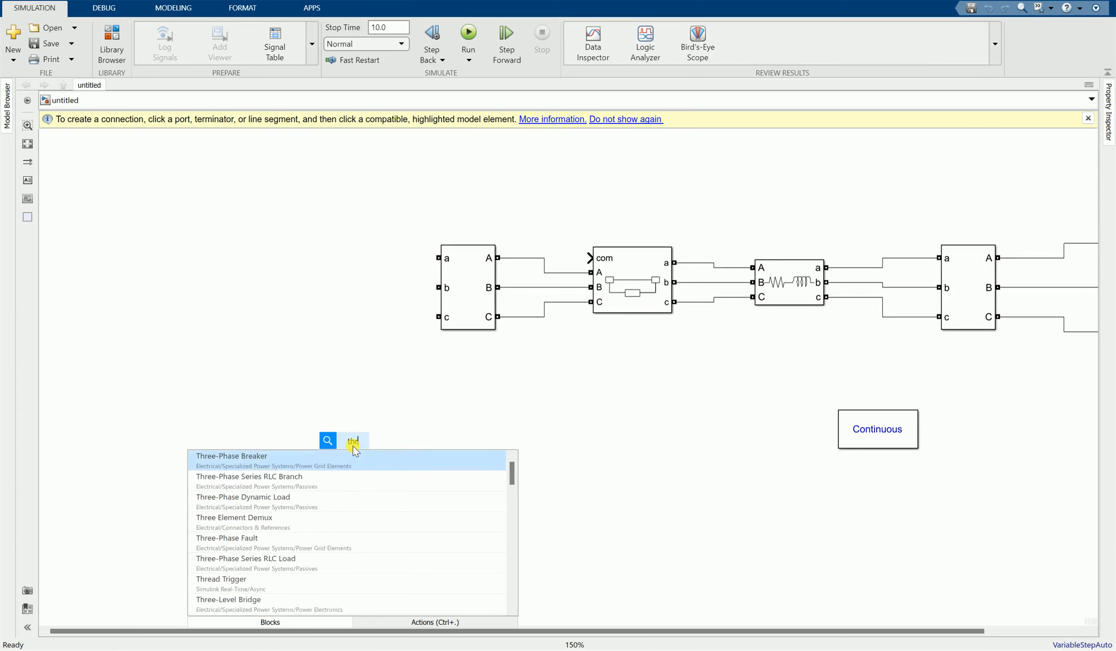
type("ee phase")
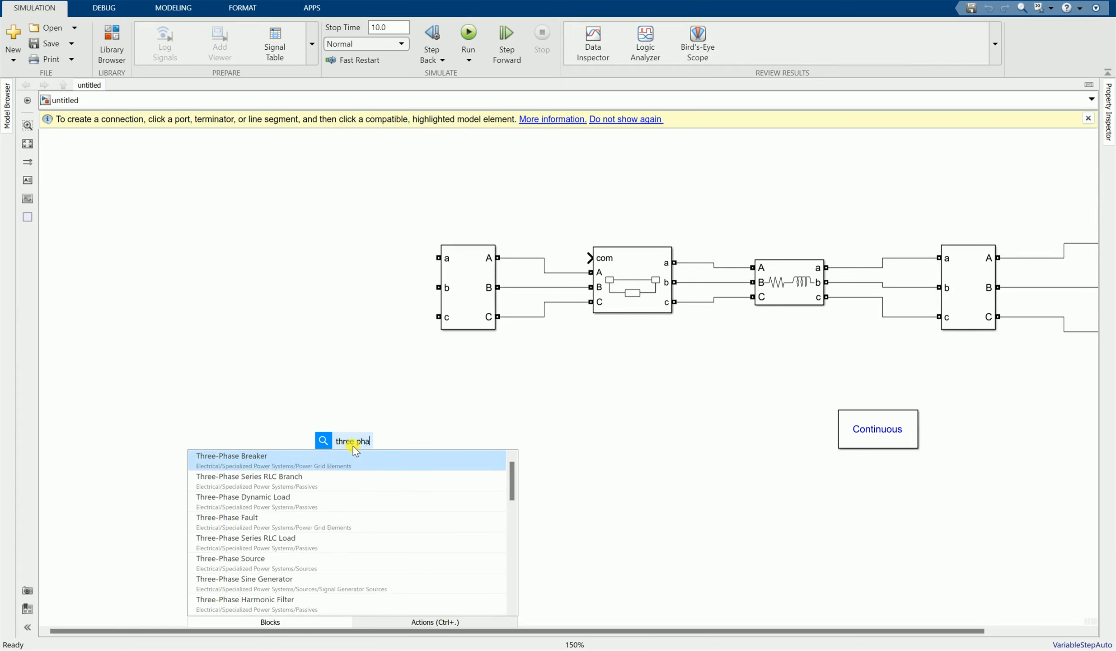
left_click(638, 631)
type("rlc")
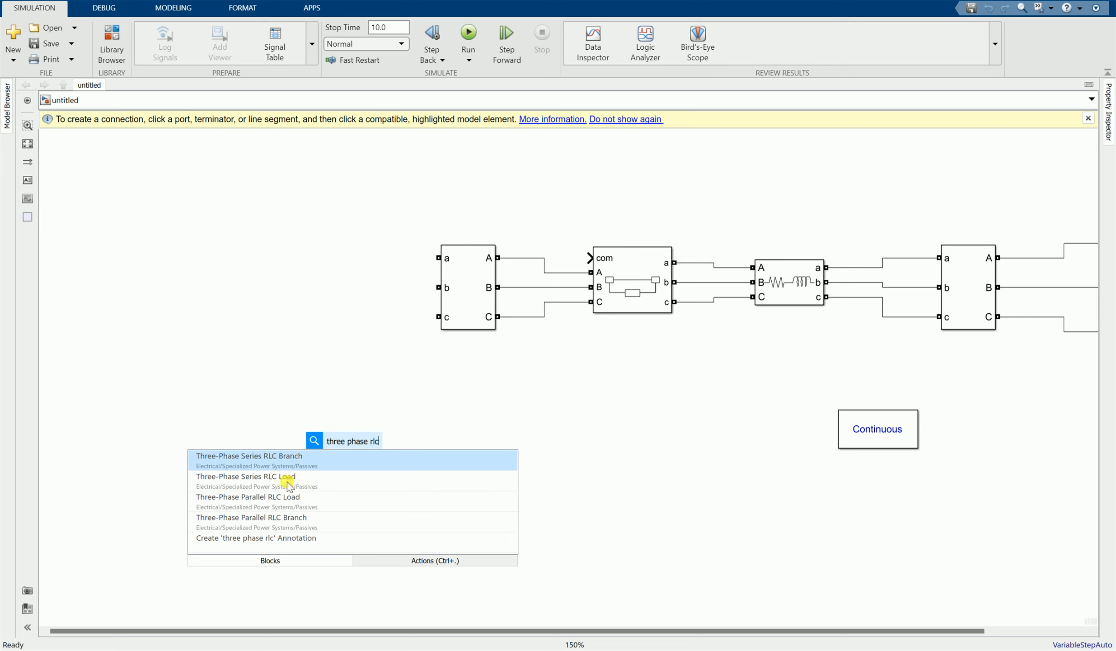
left_click(301, 481)
left_click_drag(351, 452, 336, 448)
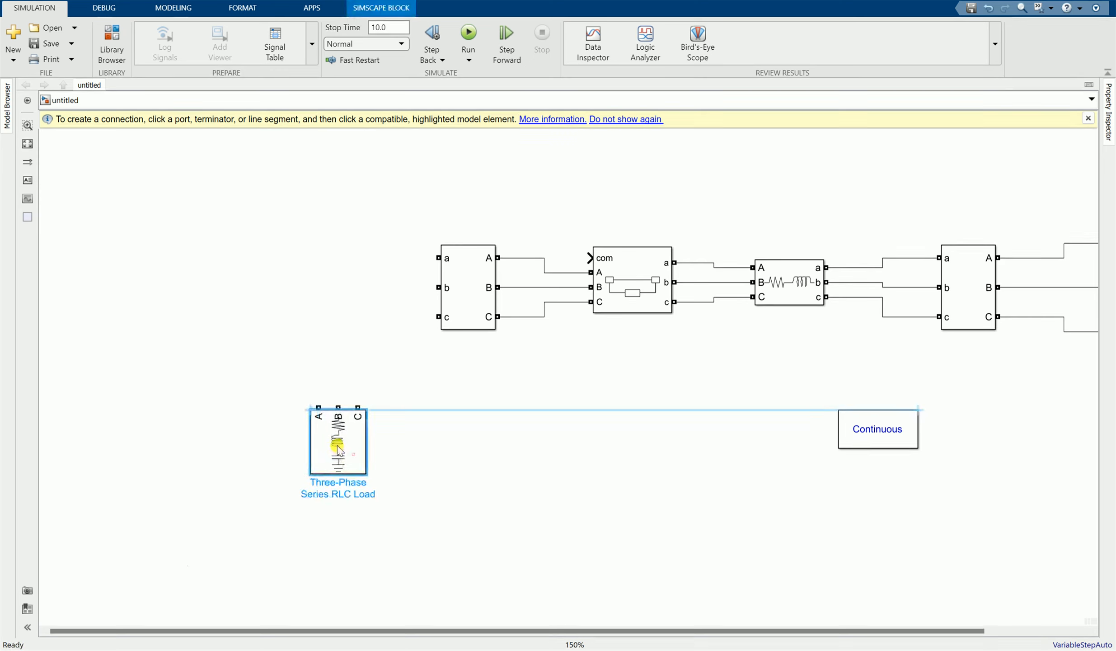
- Connect the Three-Phase Series RLC Load's A, B and C ports to ports a, b and c of the nearby V-I Measurement block
left_click(319, 407)
left_click(438, 258)
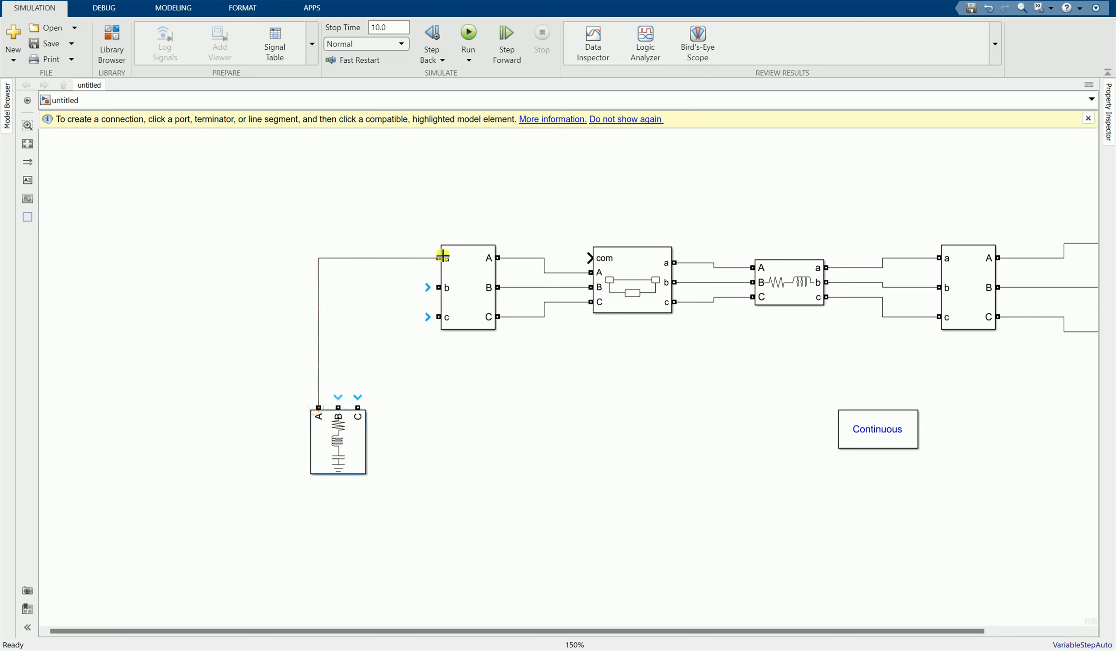
left_click(338, 407)
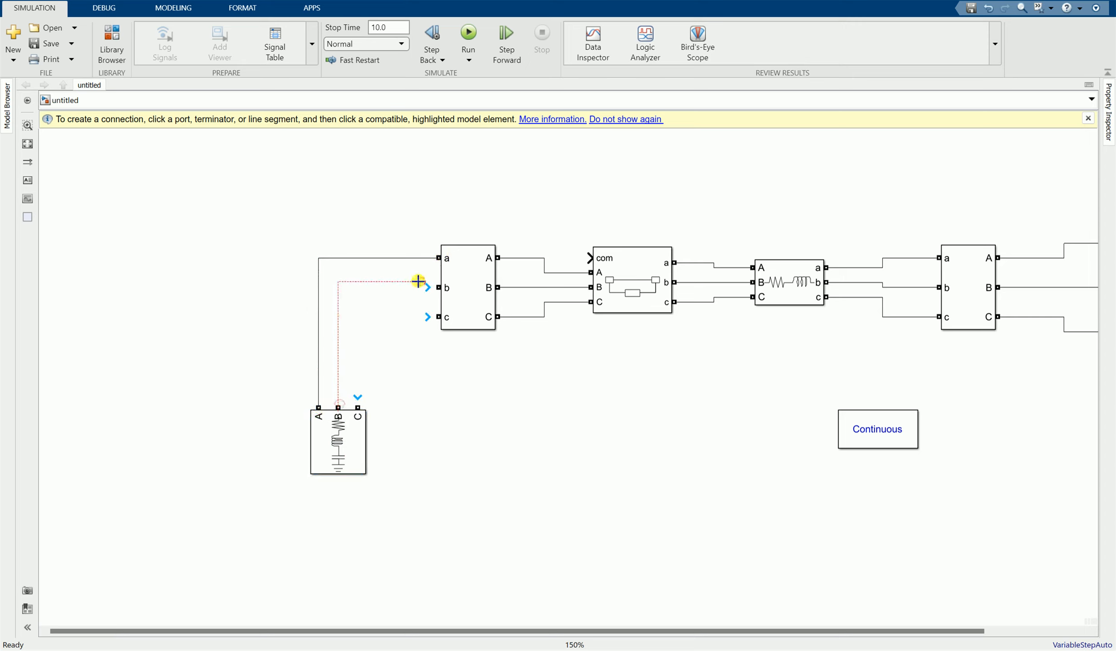
left_click(438, 287)
left_click(359, 406)
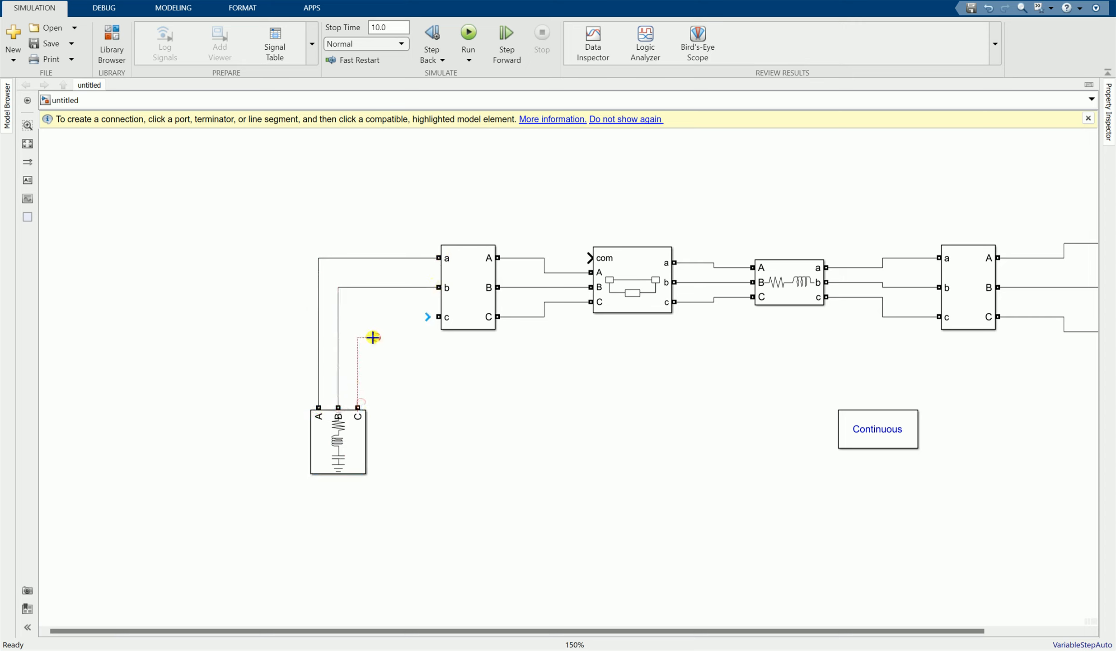
left_click(438, 317)
- Review the Three-Phase Series RLC Load's configuration, nominal voltage, frequency and power parameters without changing them
double_click(355, 454)
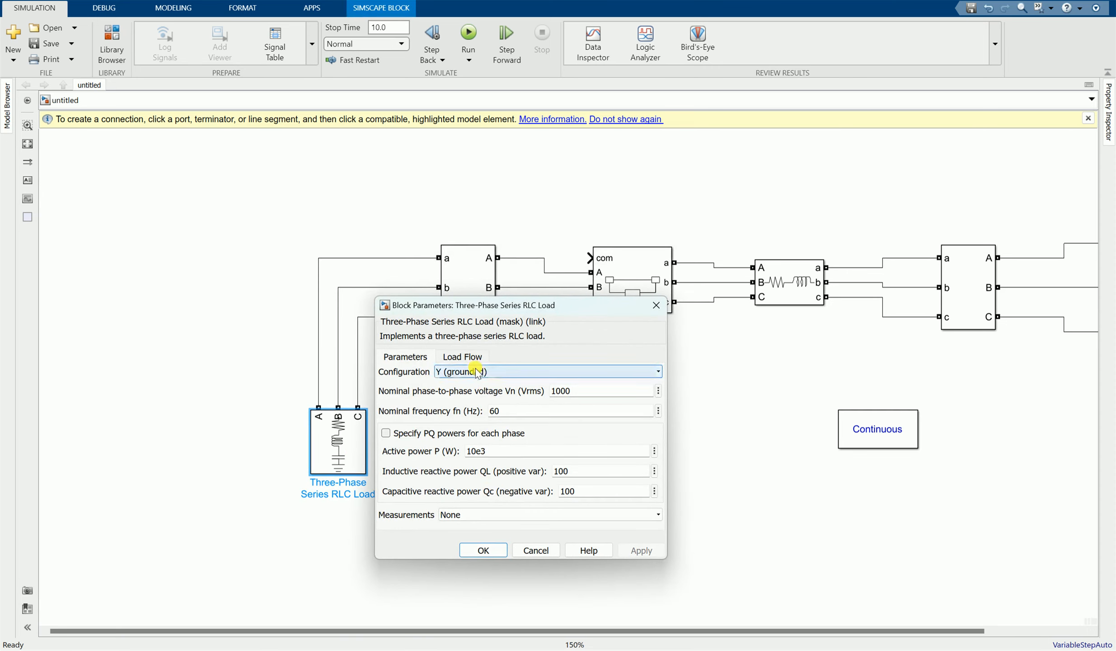
left_click(528, 550)
left_click_drag(519, 626, 631, 631)
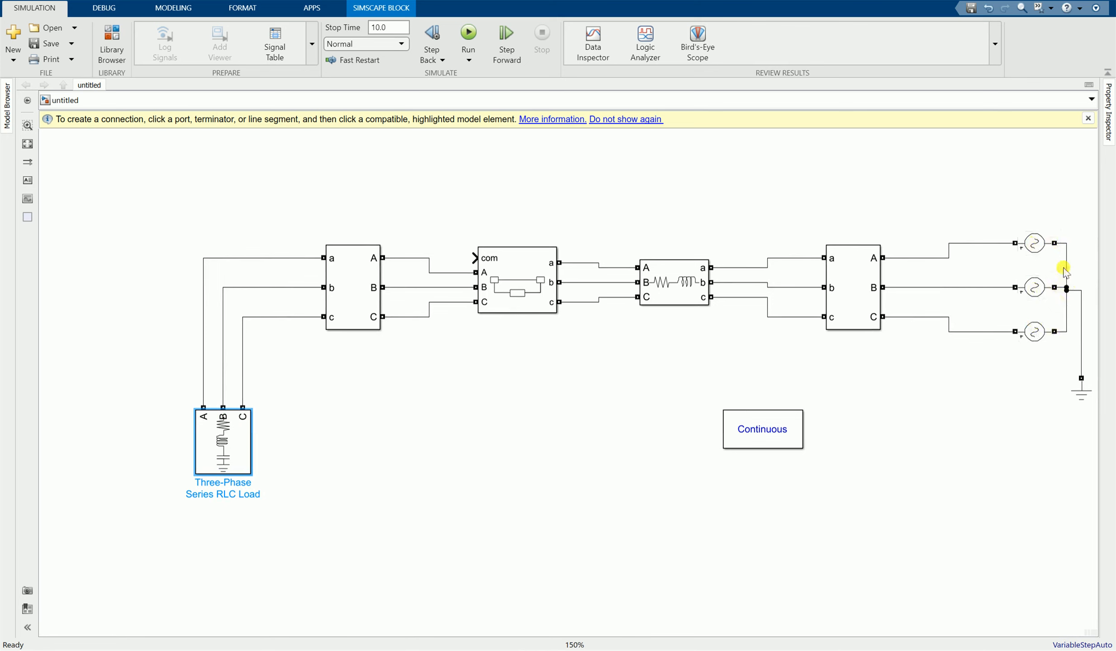
double_click(244, 458)
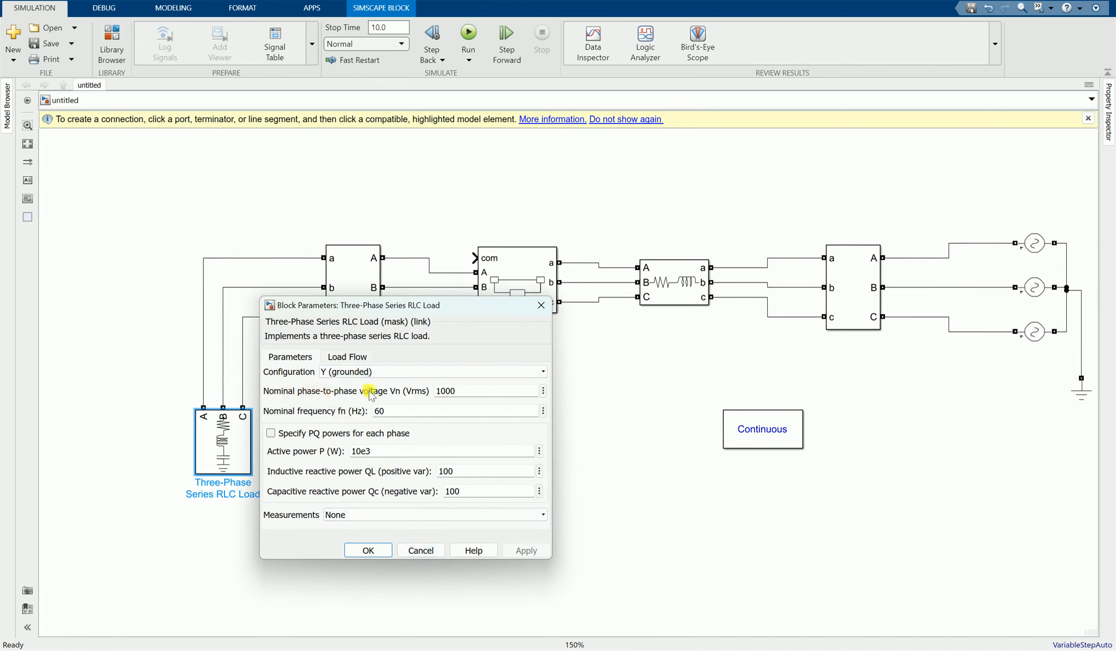
left_click(420, 550)
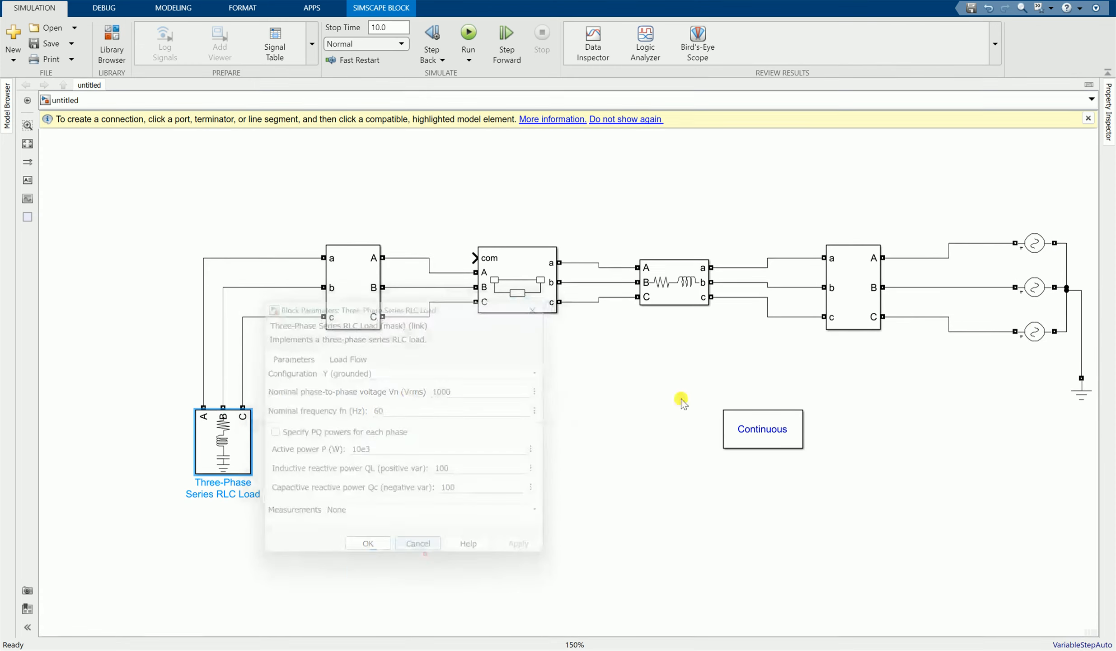
- Check the peak amplitude and frequency in the parameters of the uppermost AC Voltage Source block without changing them
double_click(1038, 243)
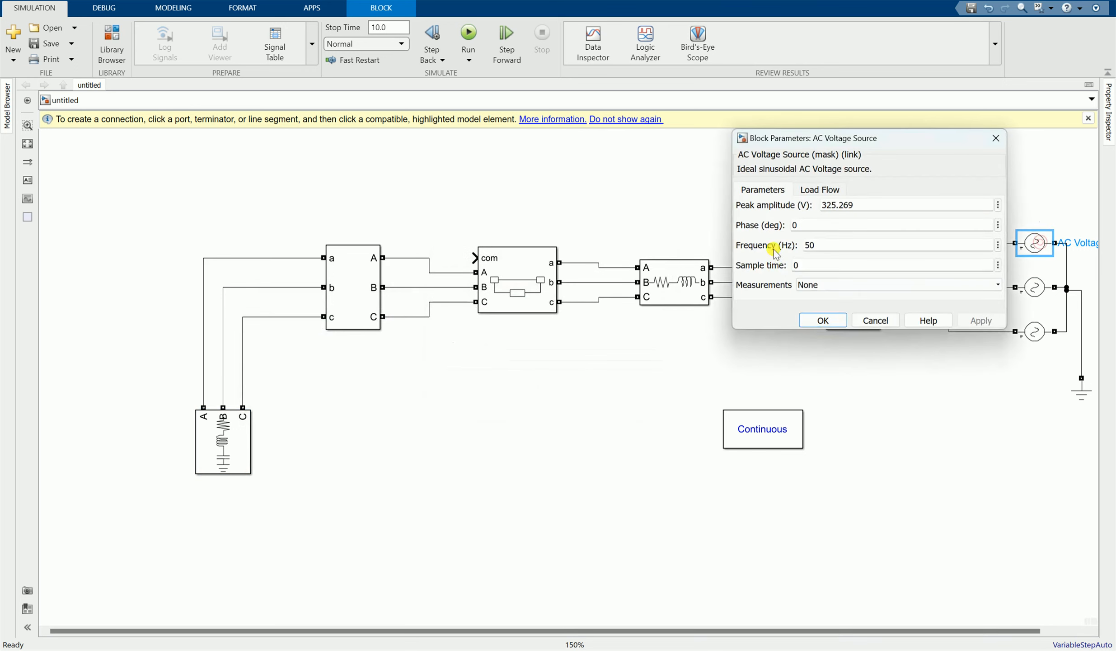
double_click(832, 205)
right_click(836, 206)
left_click(828, 205)
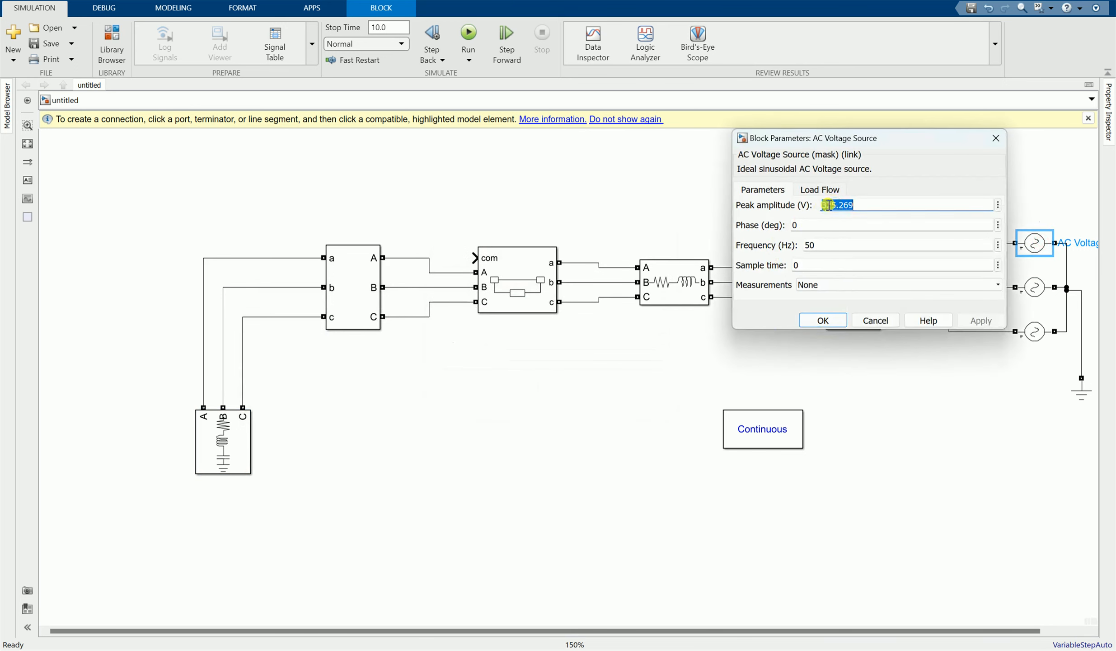
left_click(828, 204)
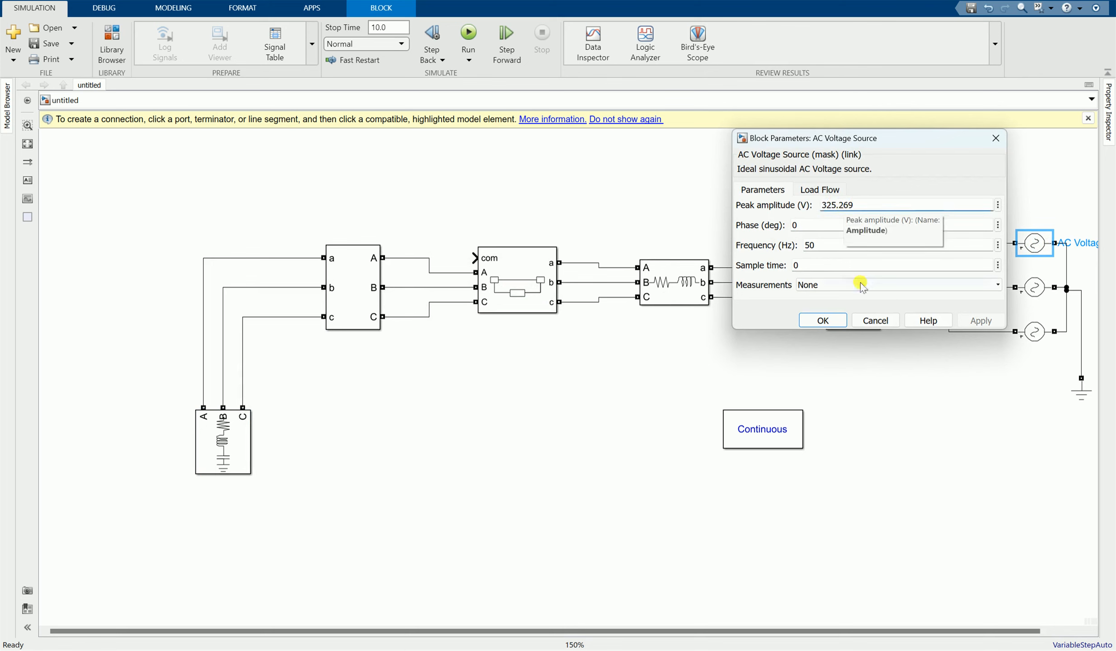
left_click(877, 320)
left_click(434, 446)
- Switch to Calculator and compute 230 × √3 for the load's nominal phase-to-phase voltage
double_click(220, 461)
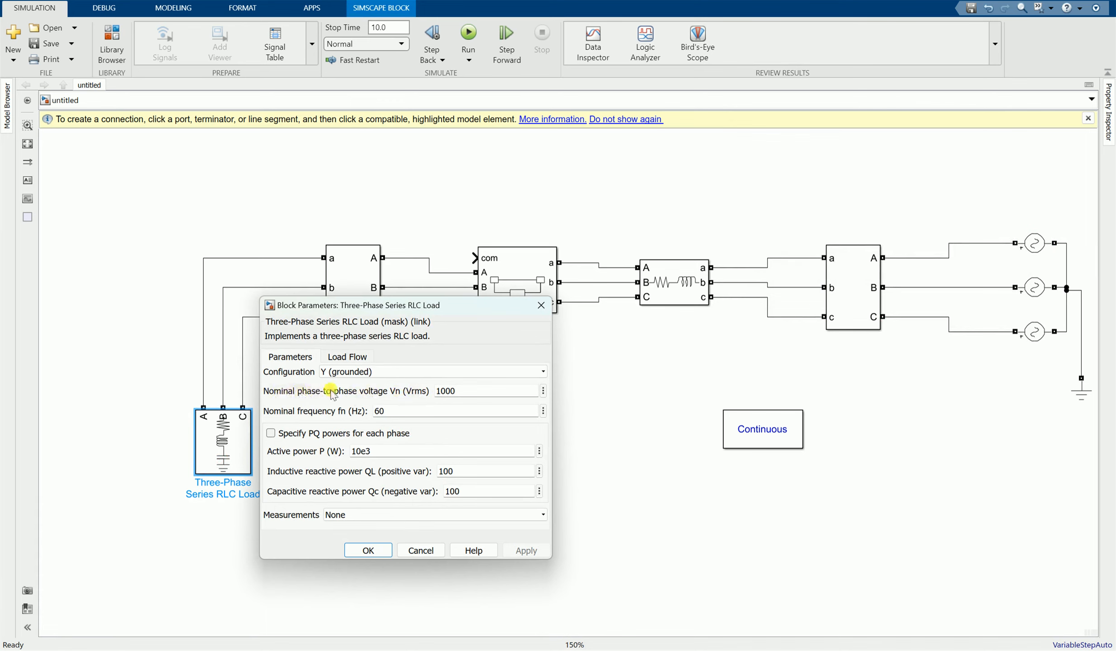
left_click(624, 649)
left_click(658, 650)
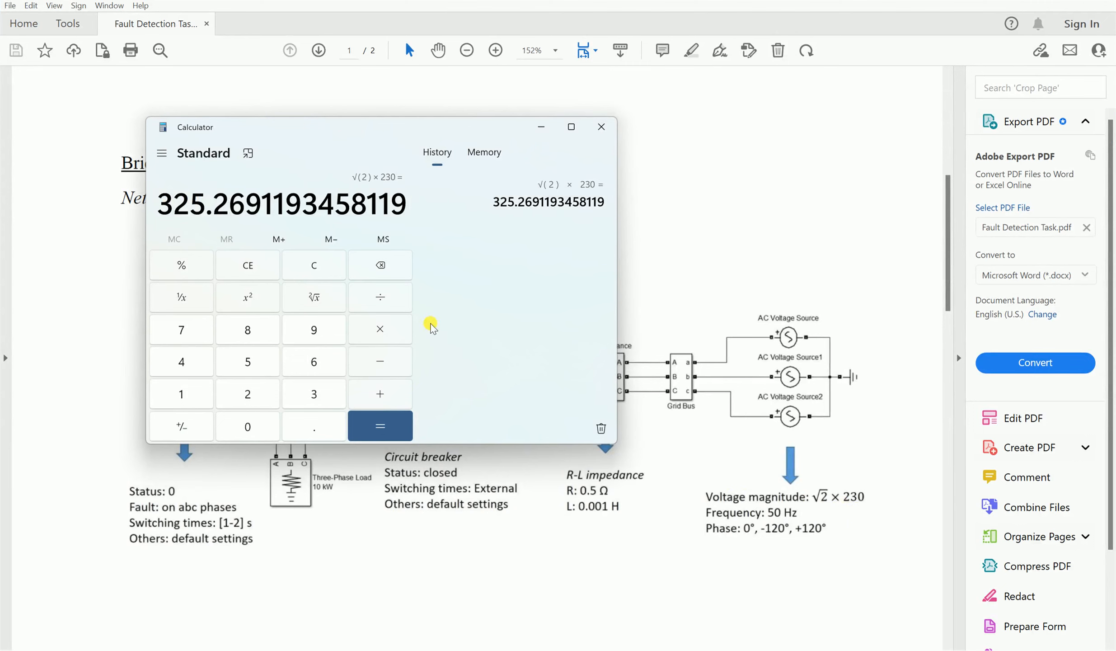
left_click(316, 269)
left_click(257, 390)
left_click(291, 390)
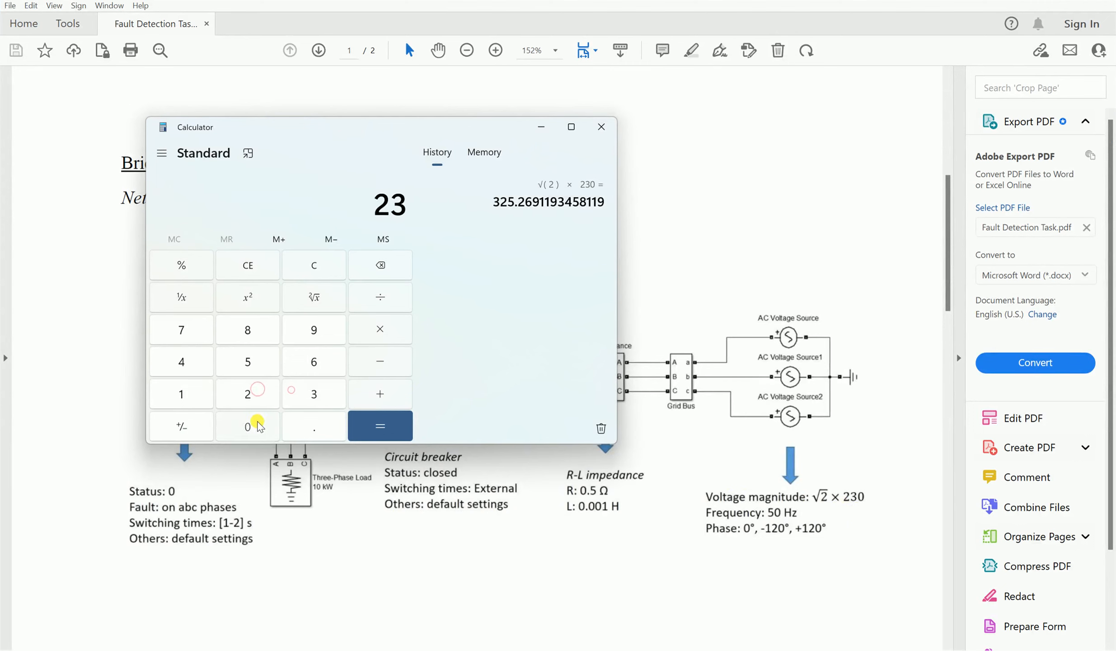
left_click(259, 427)
left_click(369, 327)
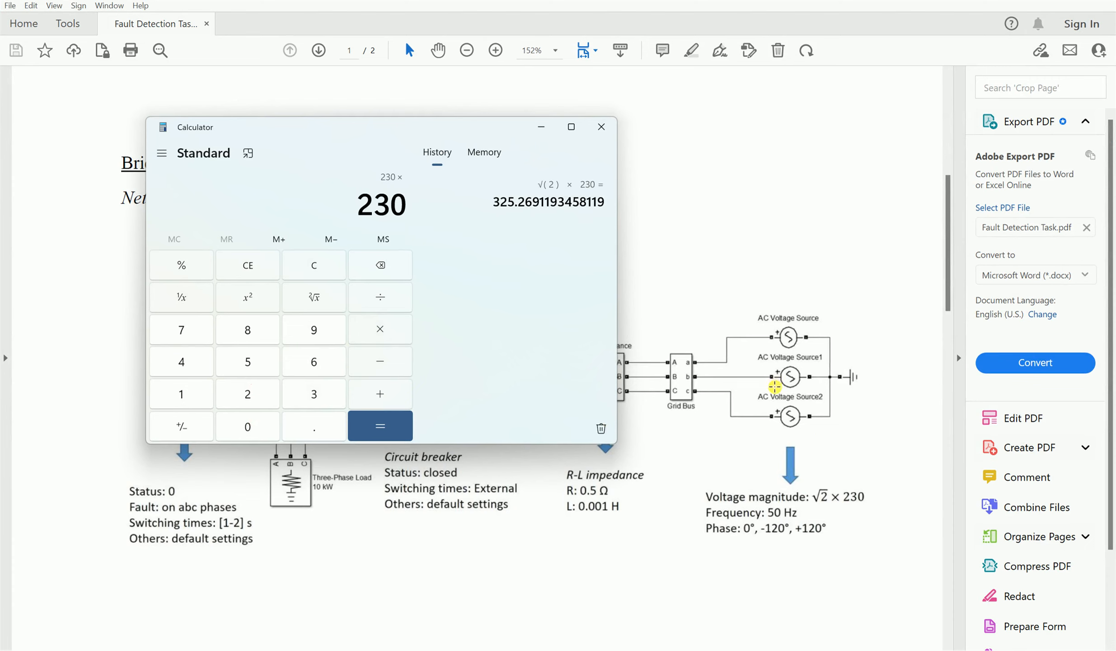
left_click(314, 394)
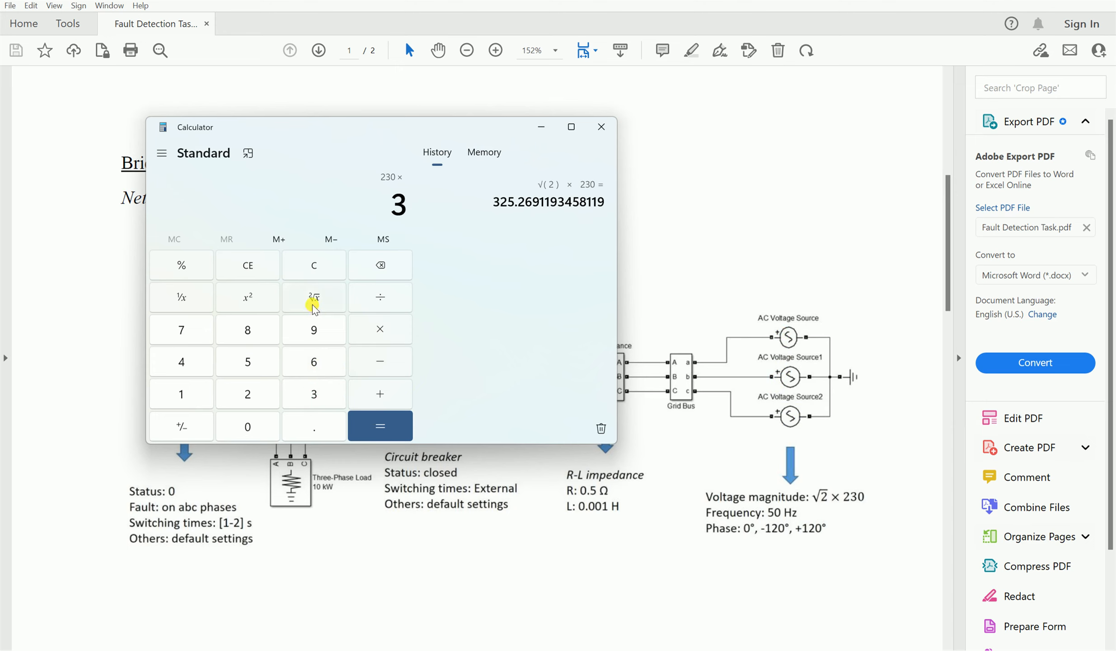
left_click(314, 304)
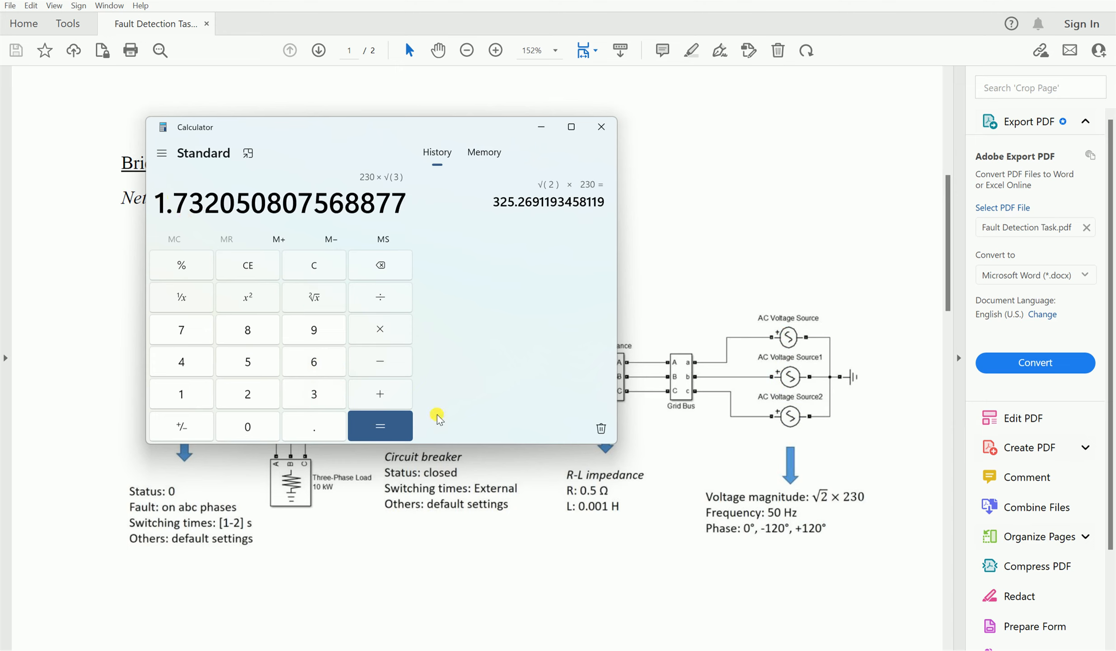
left_click(406, 431)
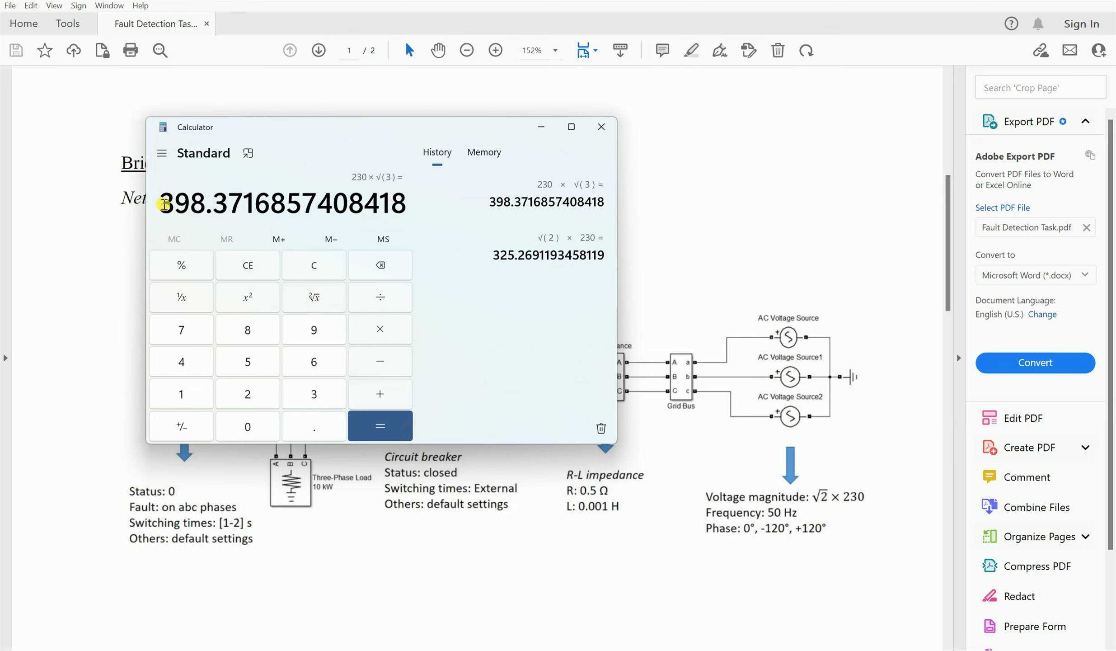
- Copy 398.37 from the Calculator result into the Three-Phase Series RLC Load's nominal phase-to-phase voltage in Simulink
left_click_drag(164, 204, 242, 206)
right_click(238, 209)
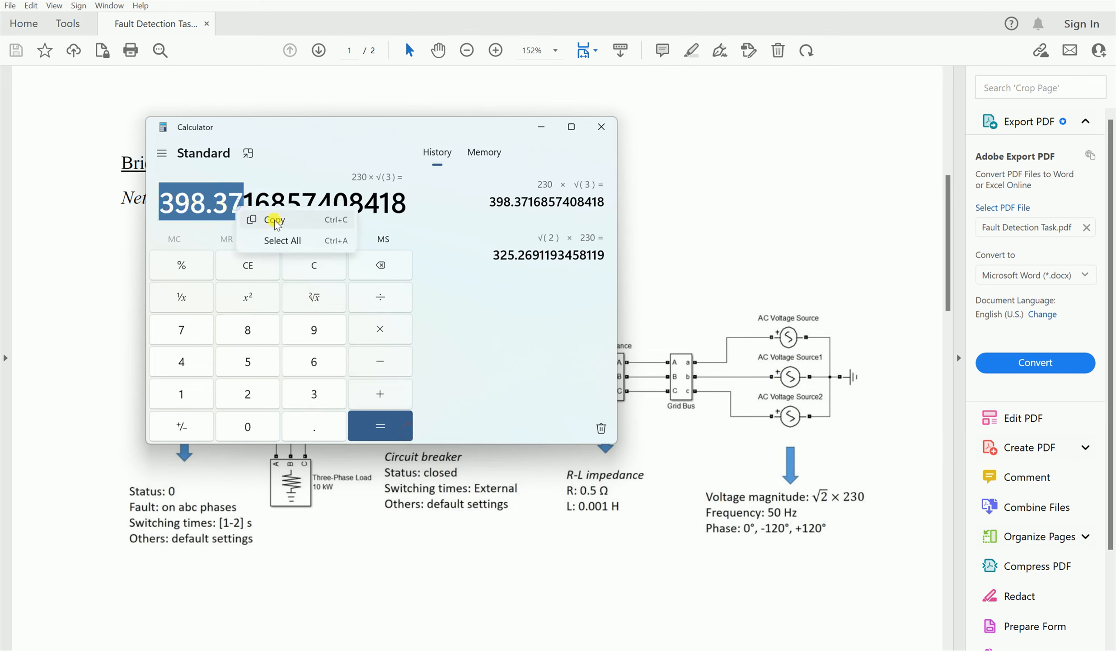
left_click(275, 220)
left_click(541, 127)
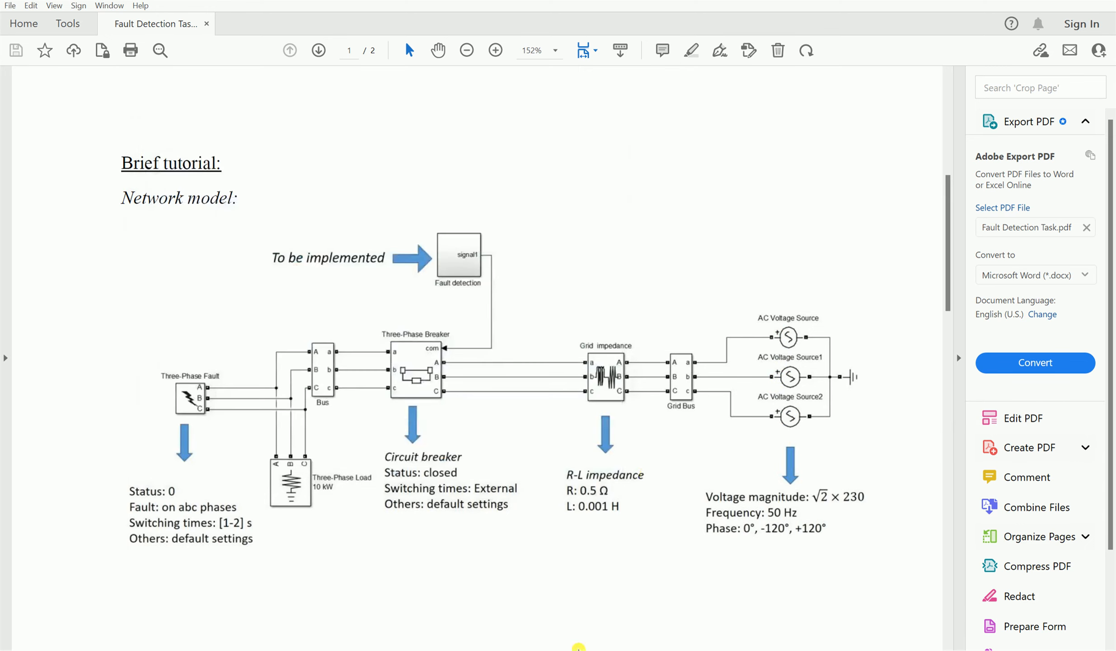
mouse_move(578, 646)
left_click(554, 606)
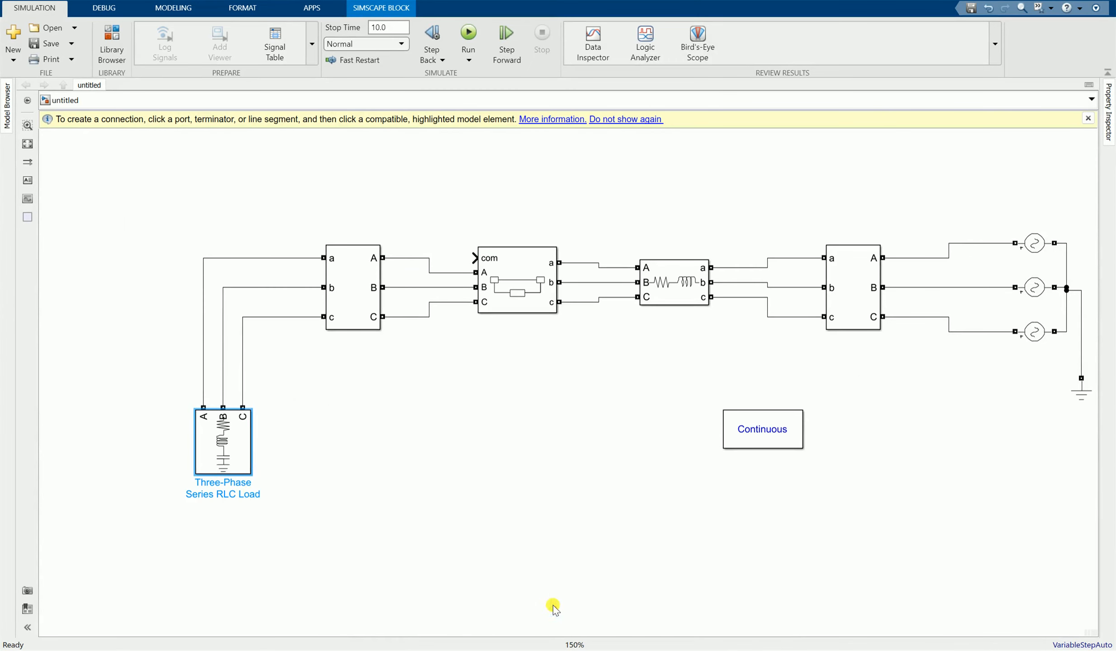
double_click(222, 472)
double_click(458, 385)
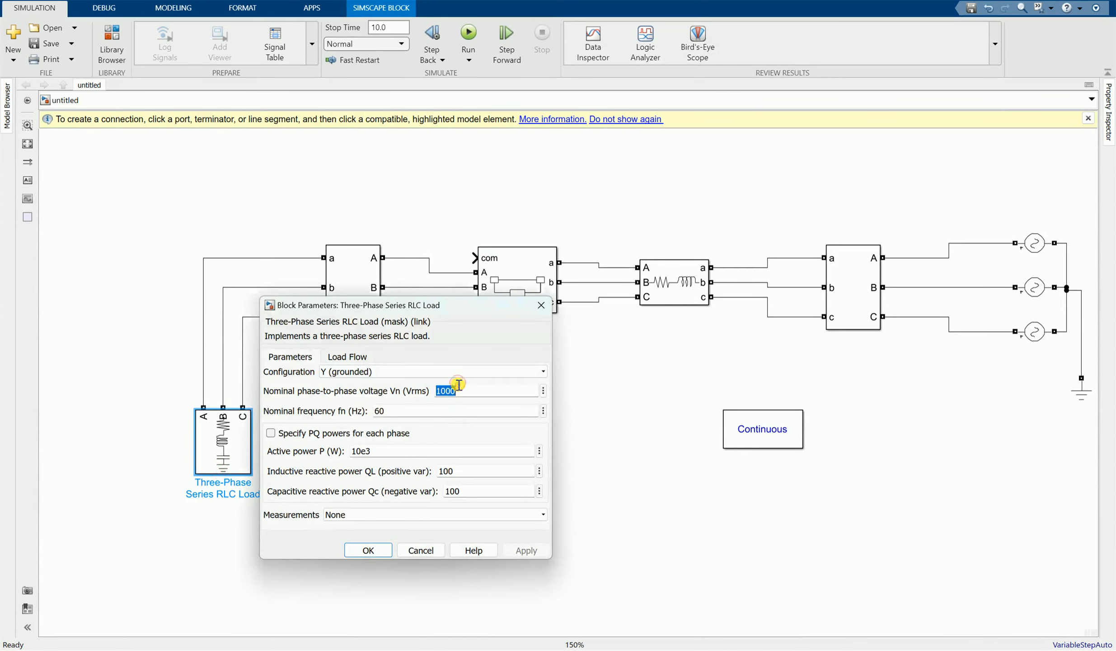
right_click(458, 385)
left_click(488, 447)
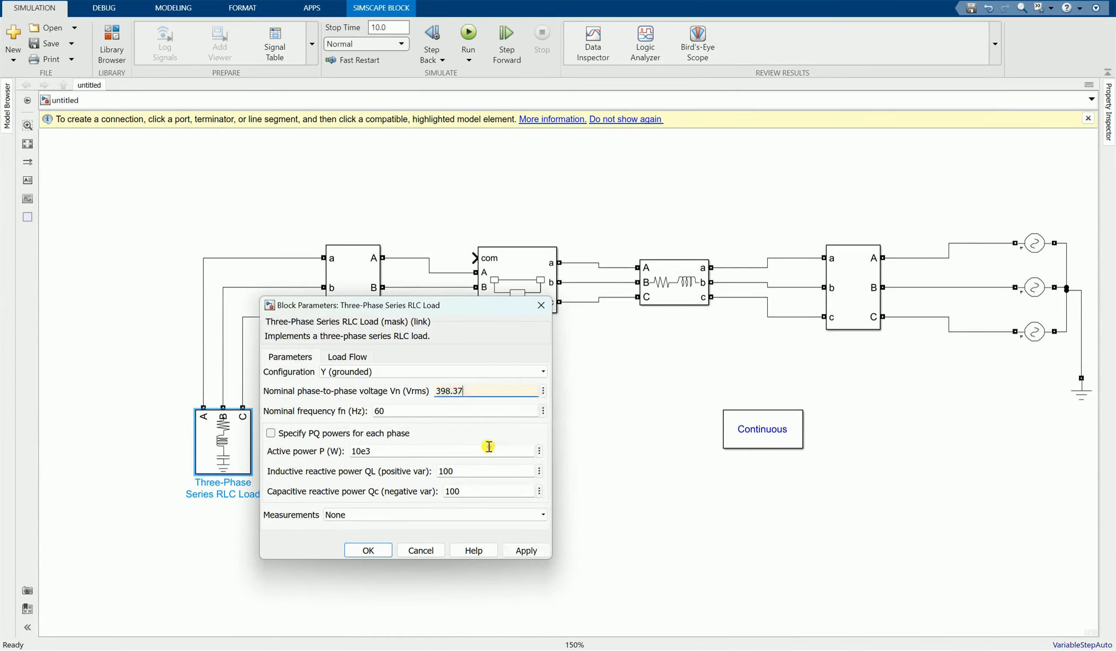
- Review the voltage calculation in Calculator against the task PDF, and return to the Simulink model
left_click(628, 641)
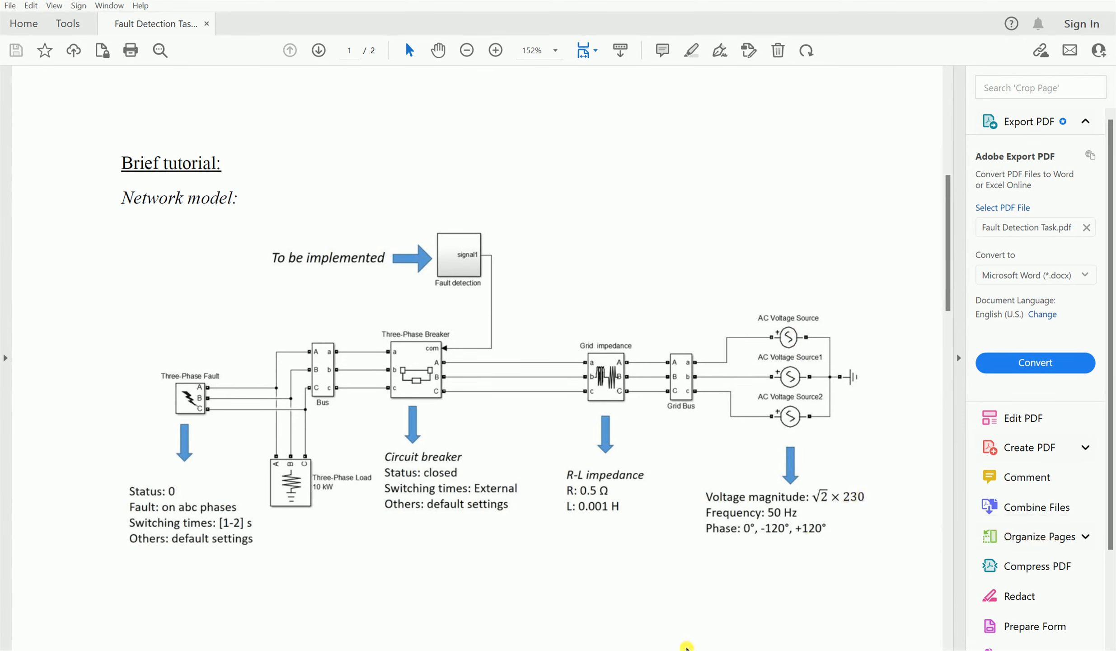
left_click(686, 646)
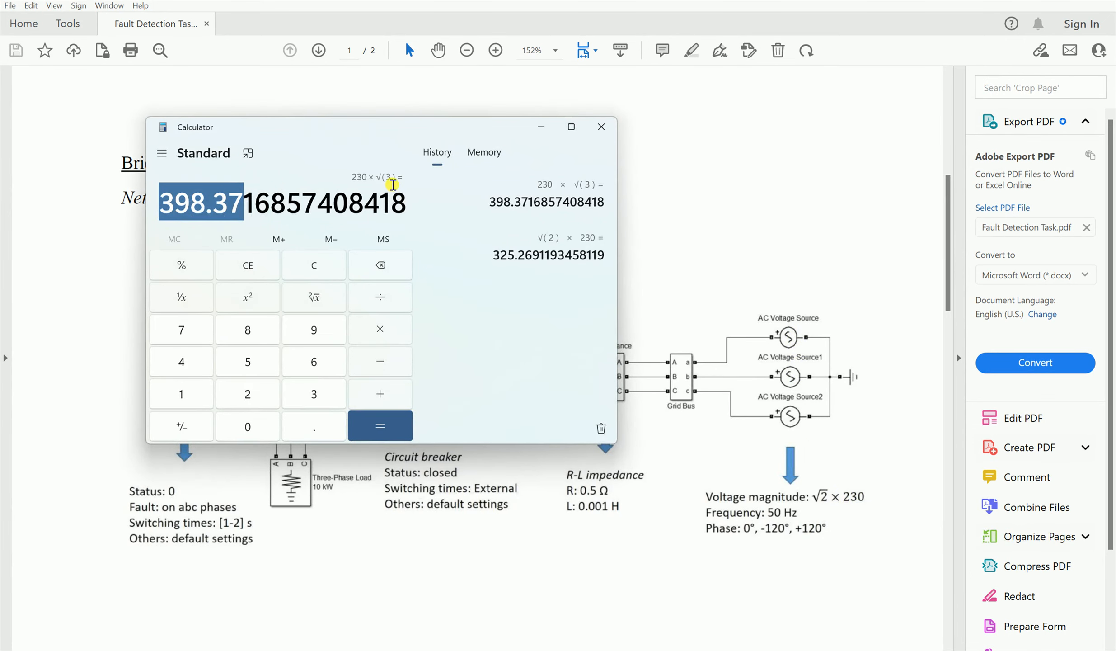
left_click(646, 637)
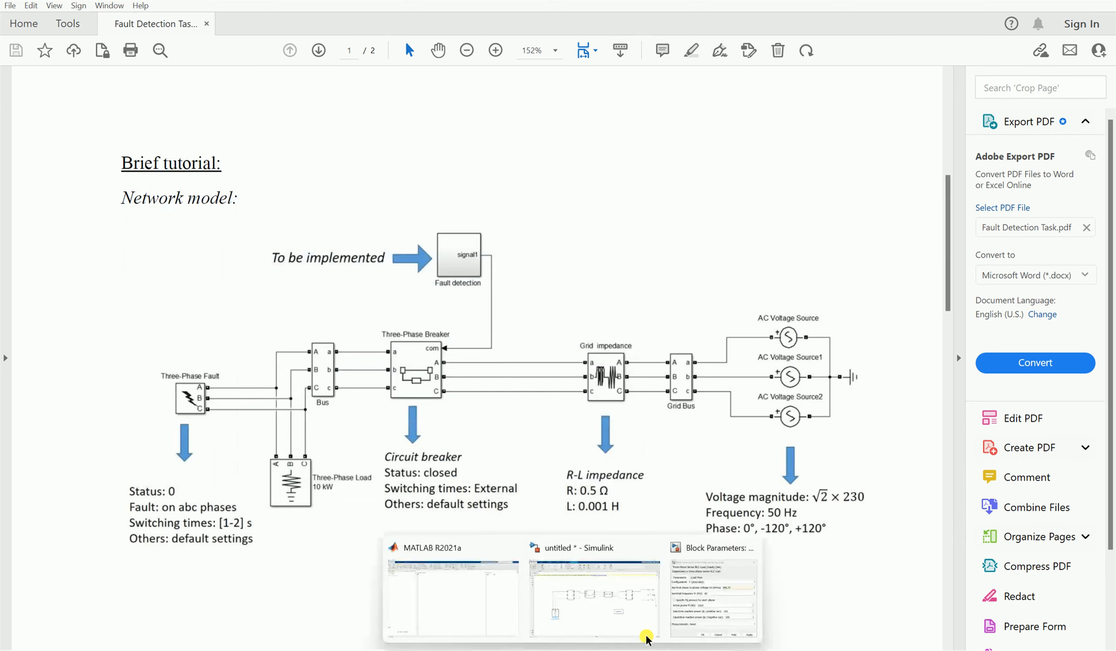
left_click(604, 619)
left_click(323, 484)
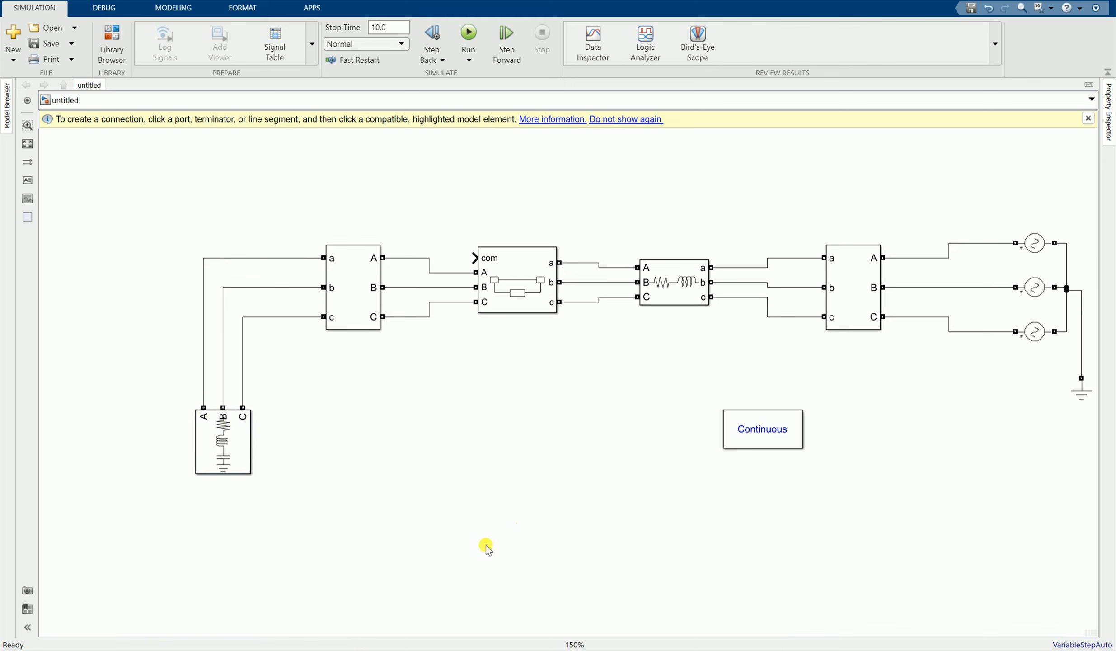
- Set the Three-Phase Series RLC Load's nominal frequency to 50 Hz and its inductive and capacitive reactive powers to 0, and apply the changes
left_click(209, 455)
double_click(209, 456)
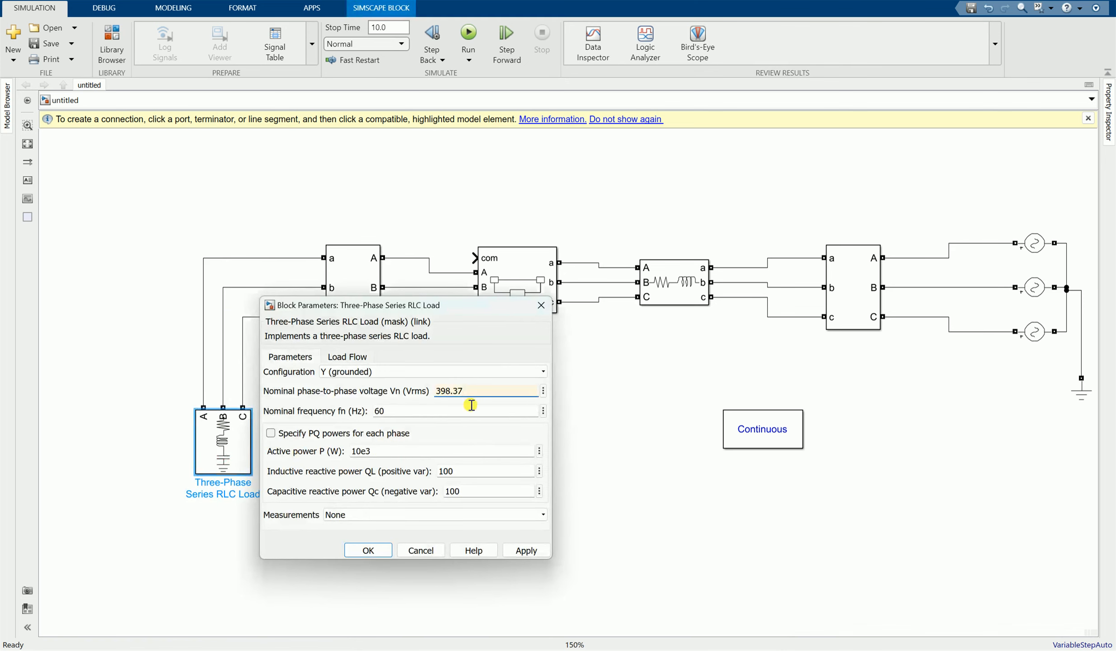
double_click(392, 411)
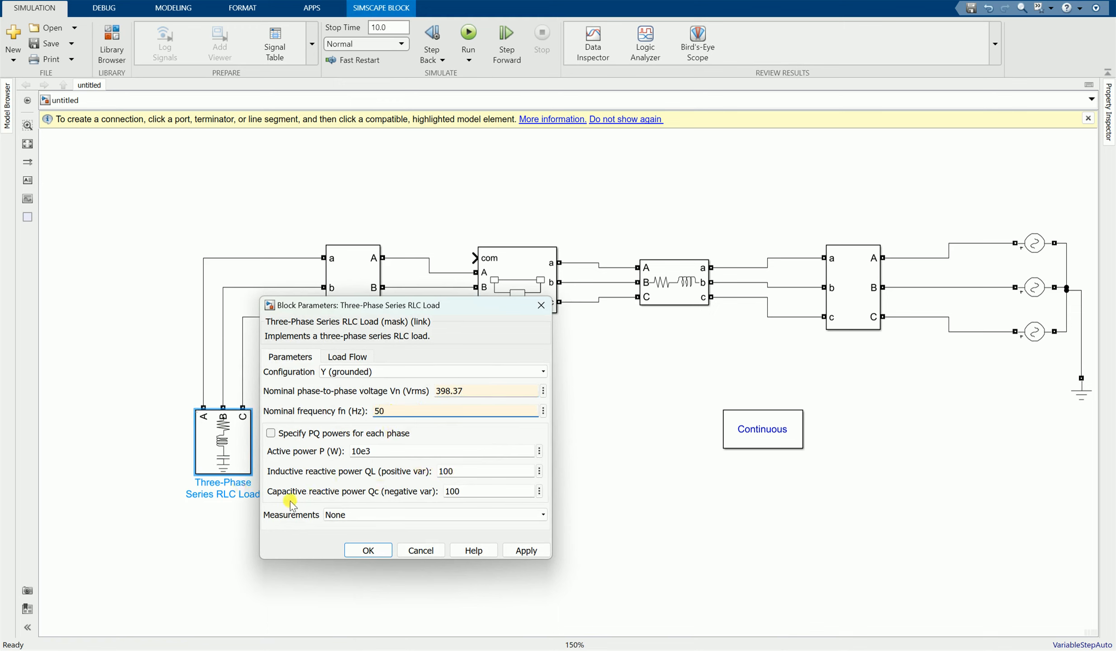
double_click(465, 472)
type("0")
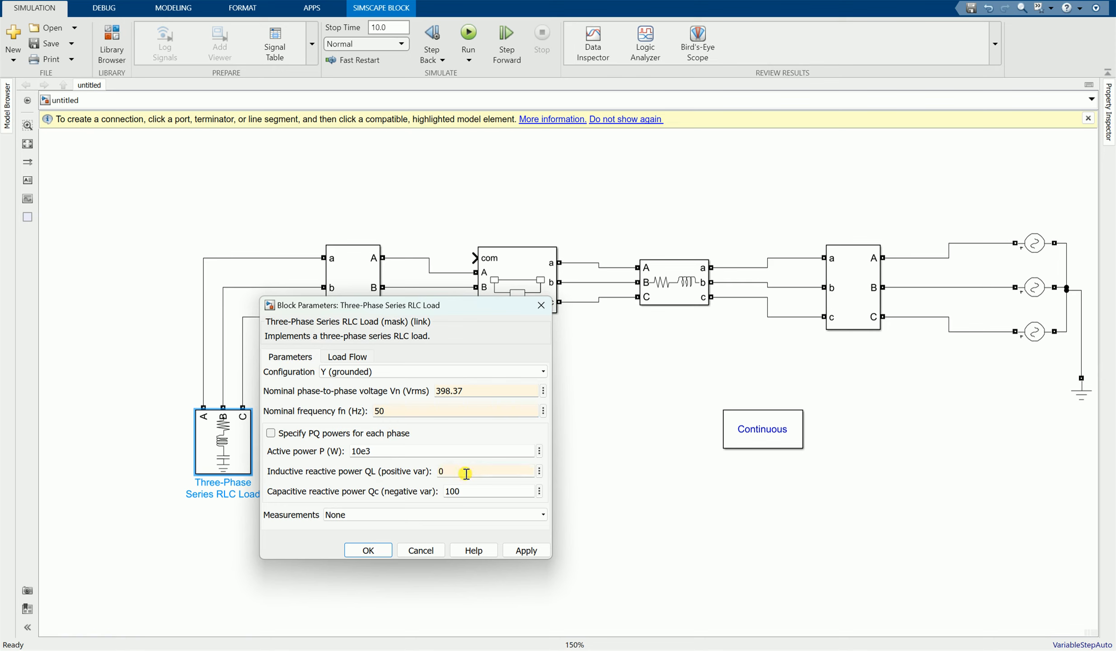
double_click(471, 488)
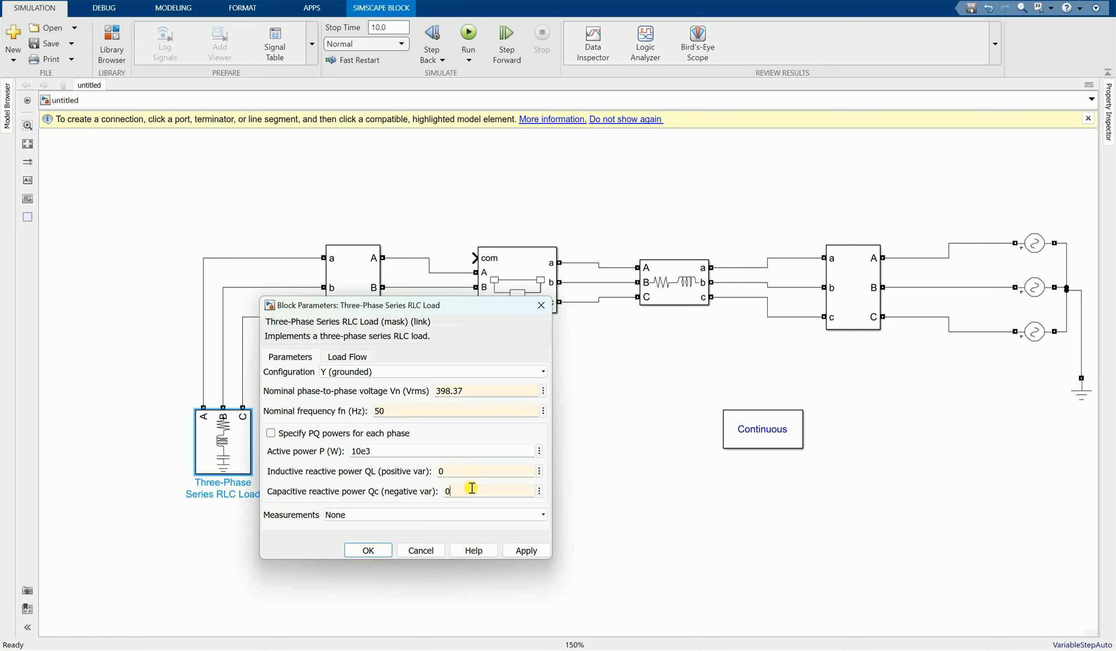
type("0")
left_click(517, 547)
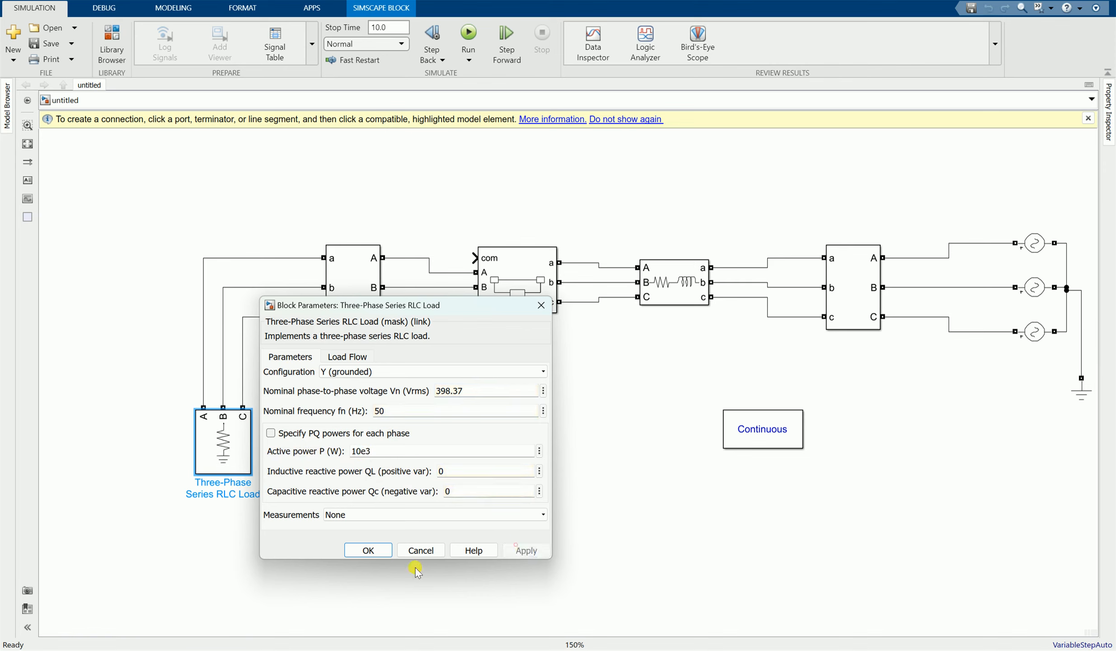
left_click(369, 551)
left_click(393, 541)
scroll(361, 457, "down", 2)
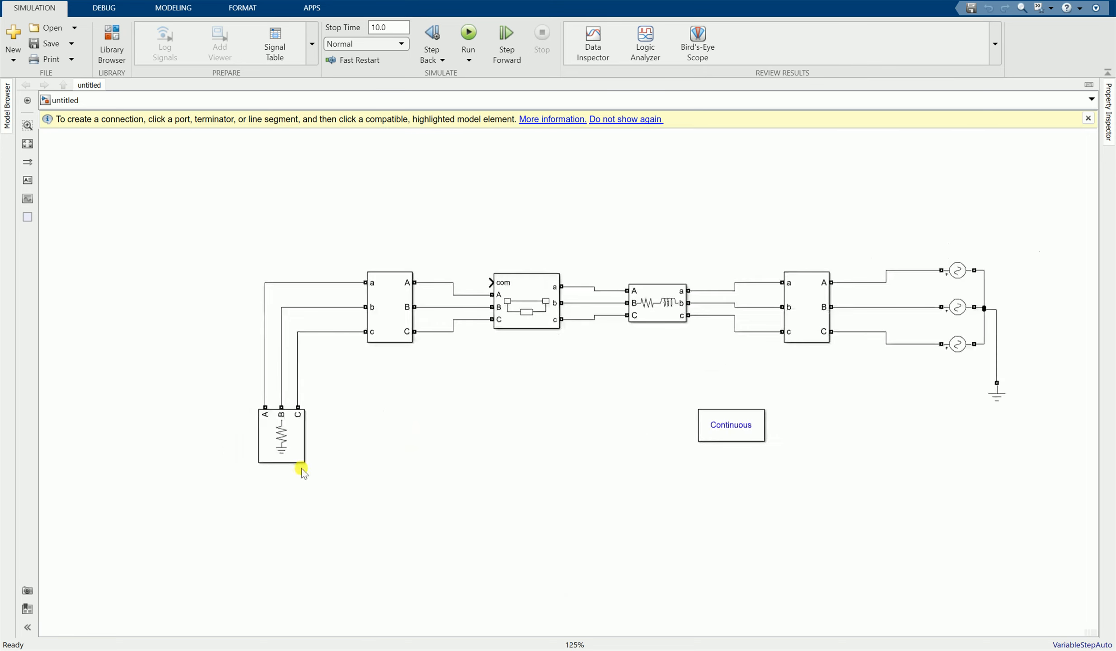
scroll(303, 472, "up", 2)
scroll(942, 337, "down", 4)
scroll(1014, 355, "up", 2)
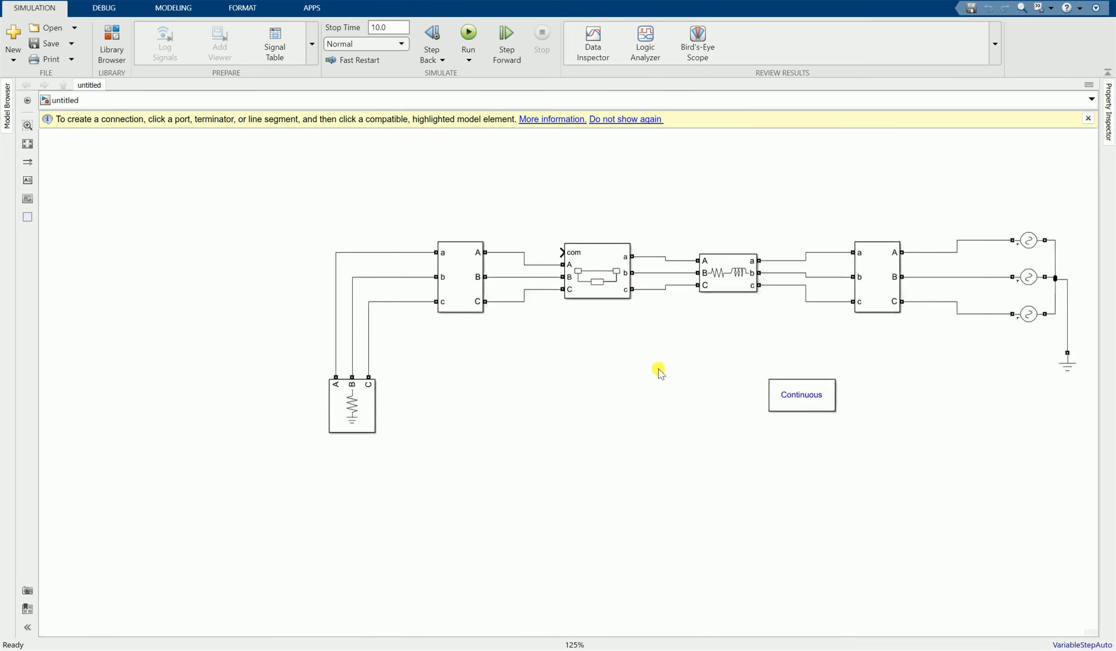
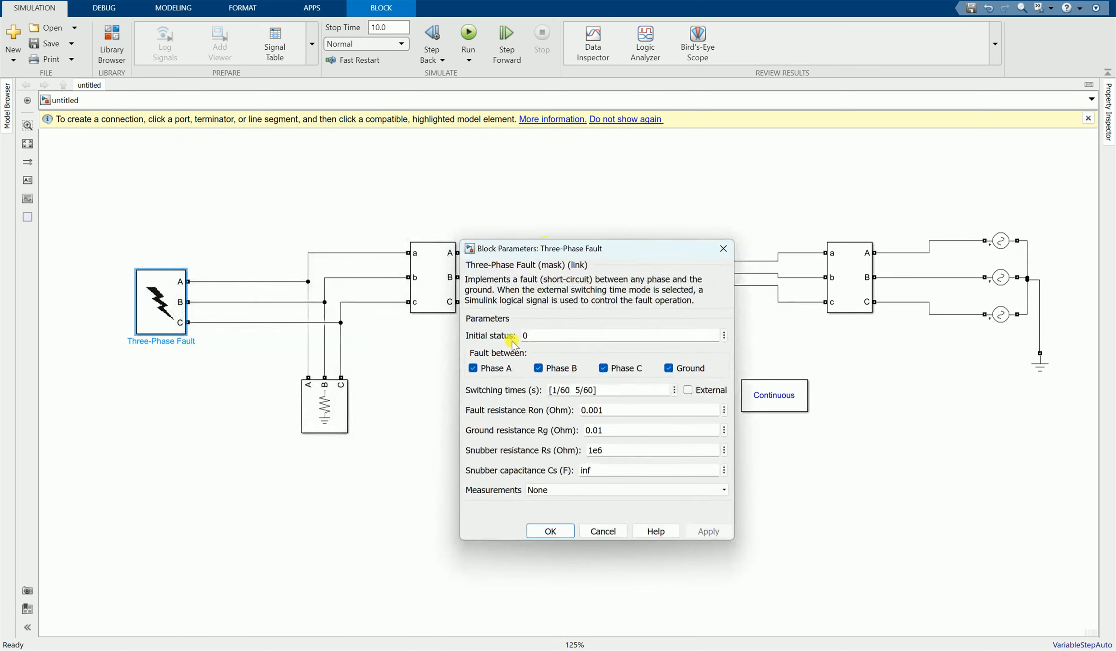
- Check the initial status and the selected fault phases A, B and C in the Three-Phase Fault block's parameters
left_click(526, 334)
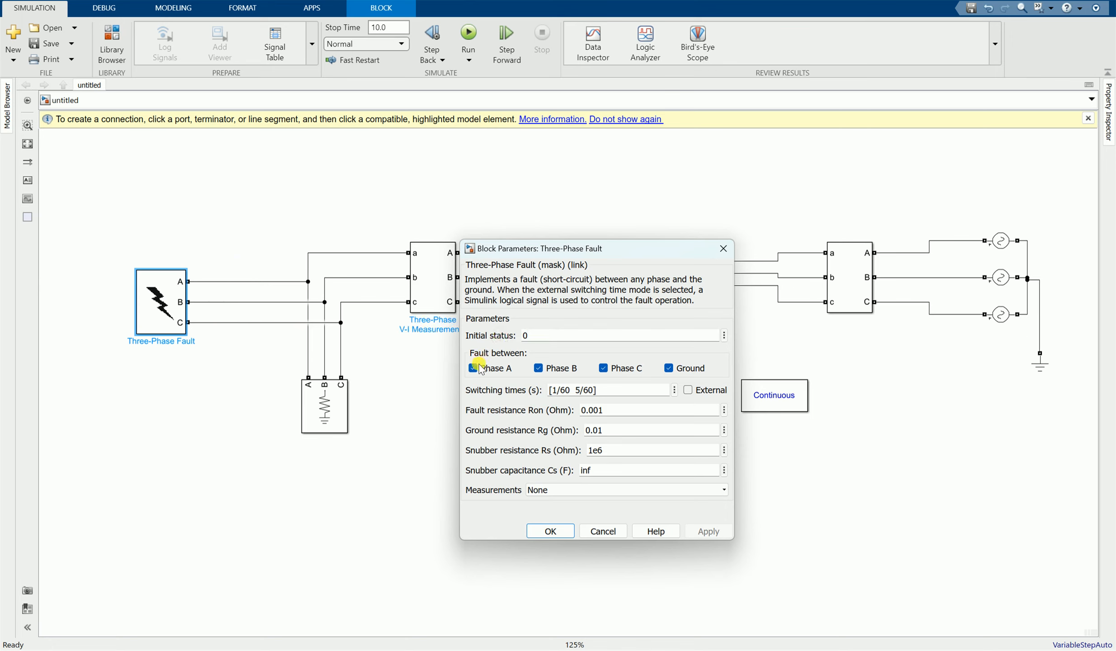
left_click(538, 372)
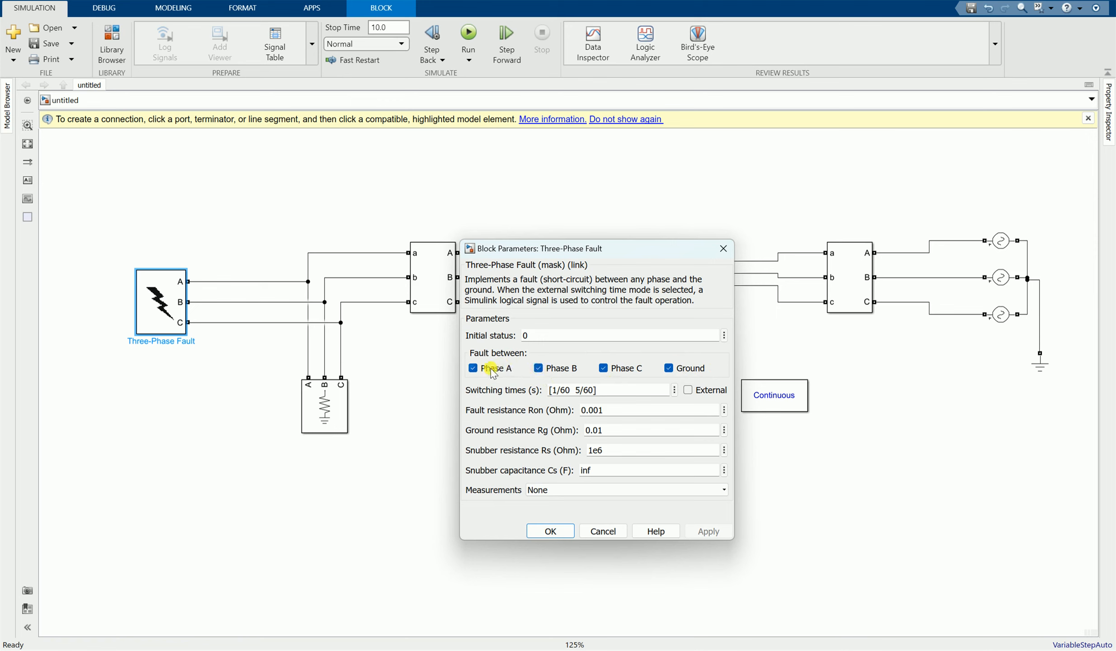
left_click(540, 369)
left_click(604, 369)
left_click(555, 369)
left_click(633, 368)
- Consult the fault timing in the task PDF and set the Three-Phase Fault block's switching times to [1 2] s
left_click(561, 392)
double_click(560, 391)
left_click(617, 633)
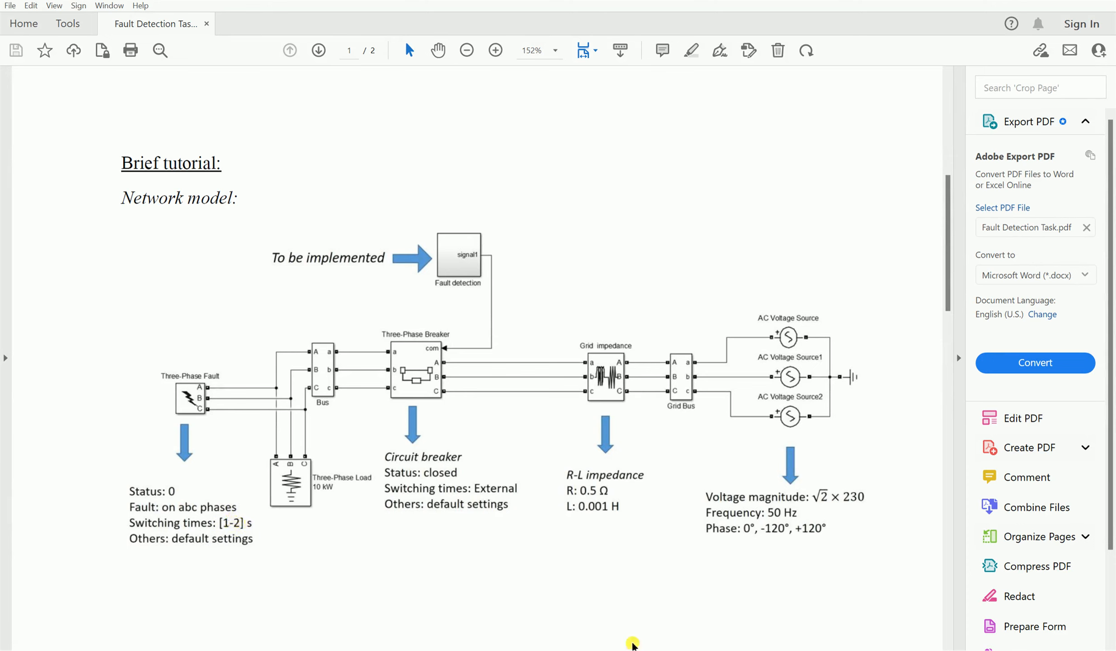
left_click(629, 639)
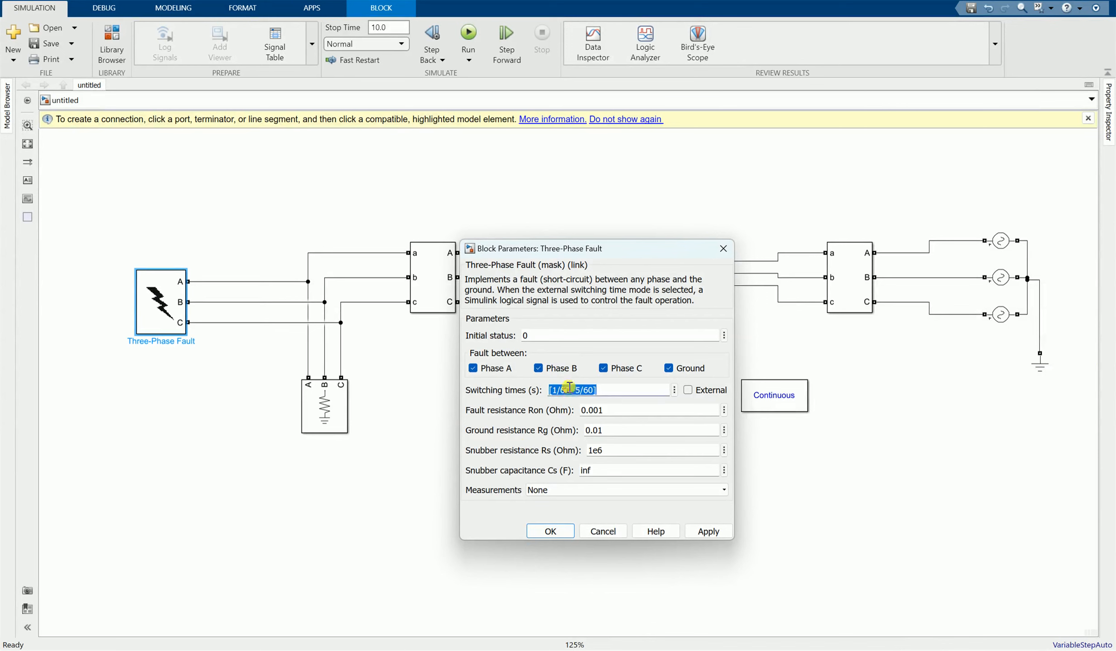
left_click_drag(570, 390, 548, 389)
key("BackSpace")
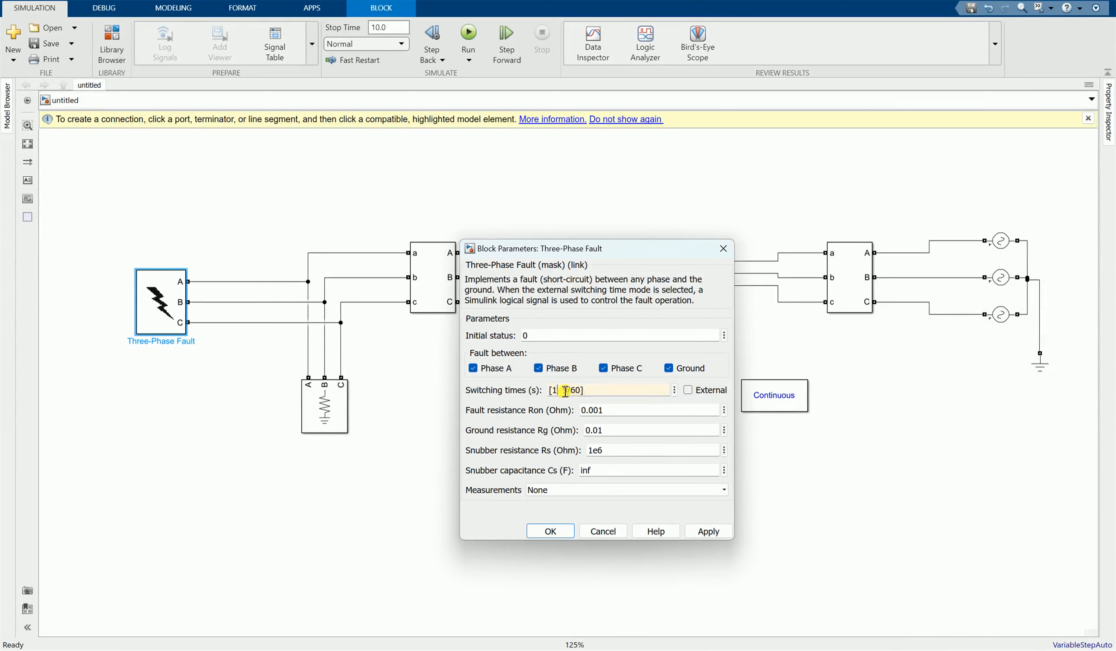
left_click_drag(579, 391, 583, 391)
left_click(713, 530)
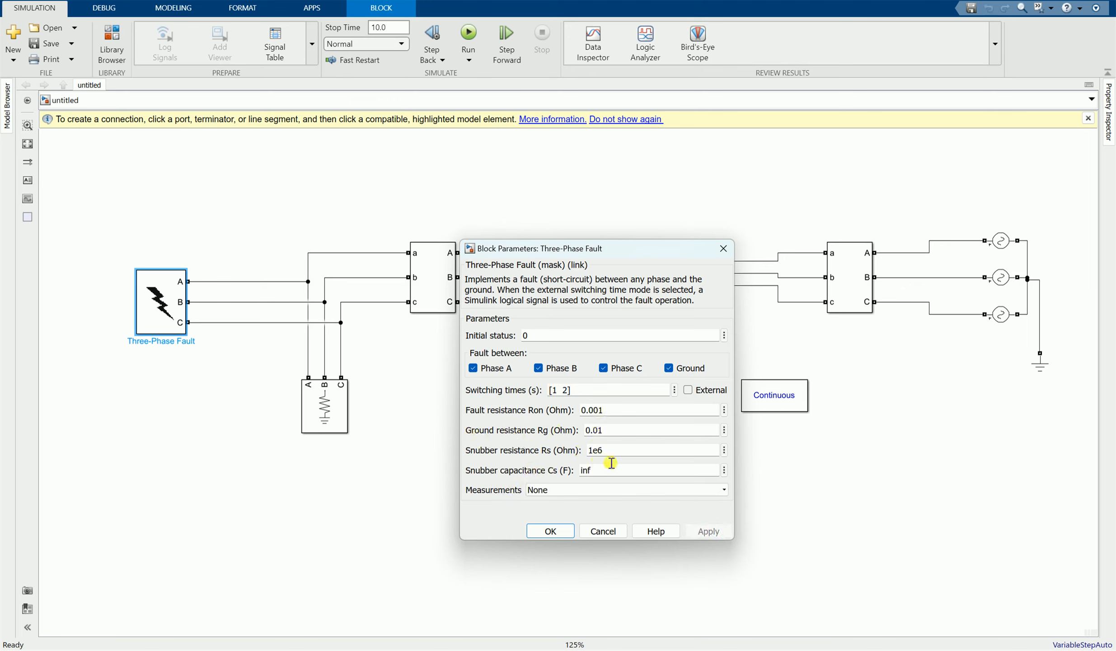
left_click(549, 530)
left_click(356, 551)
scroll(356, 551, "down", 2)
scroll(527, 364, "up", 2)
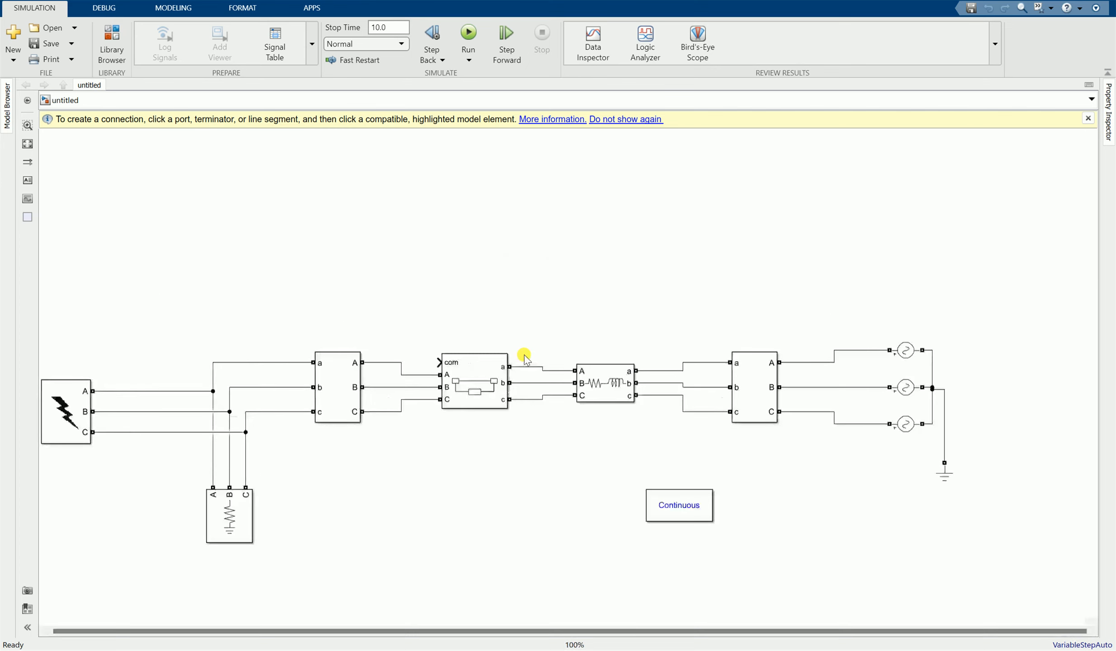
scroll(452, 390, "down", 1)
scroll(384, 406, "up", 1)
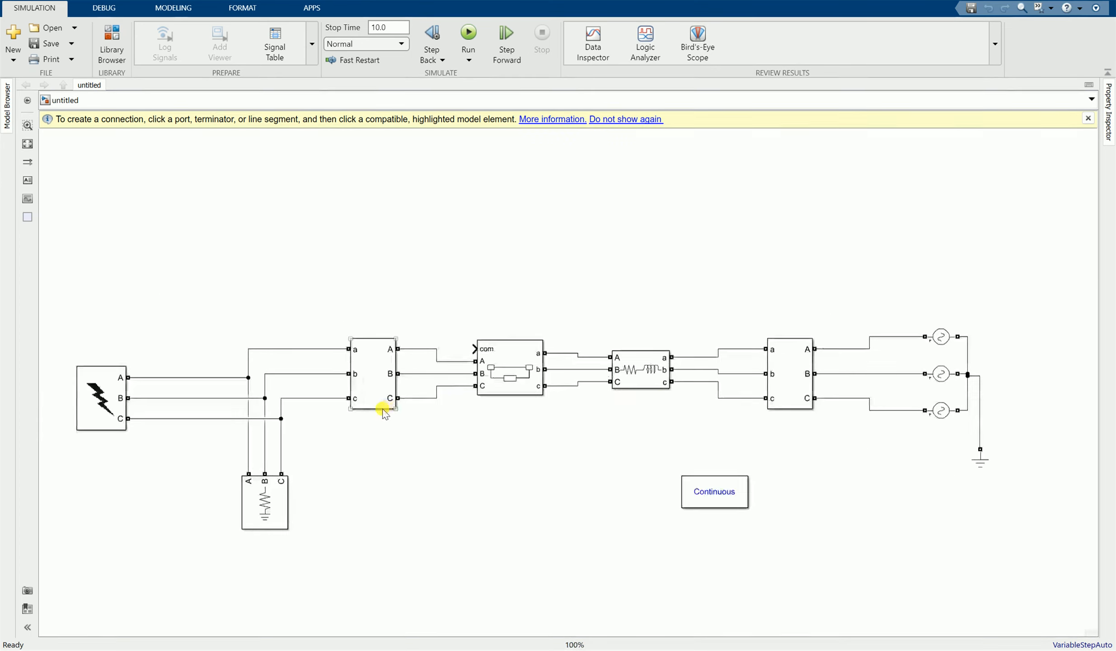
- Review the network model diagram and the expected result plots in the task PDF, and return to the Simulink model
left_click(643, 639)
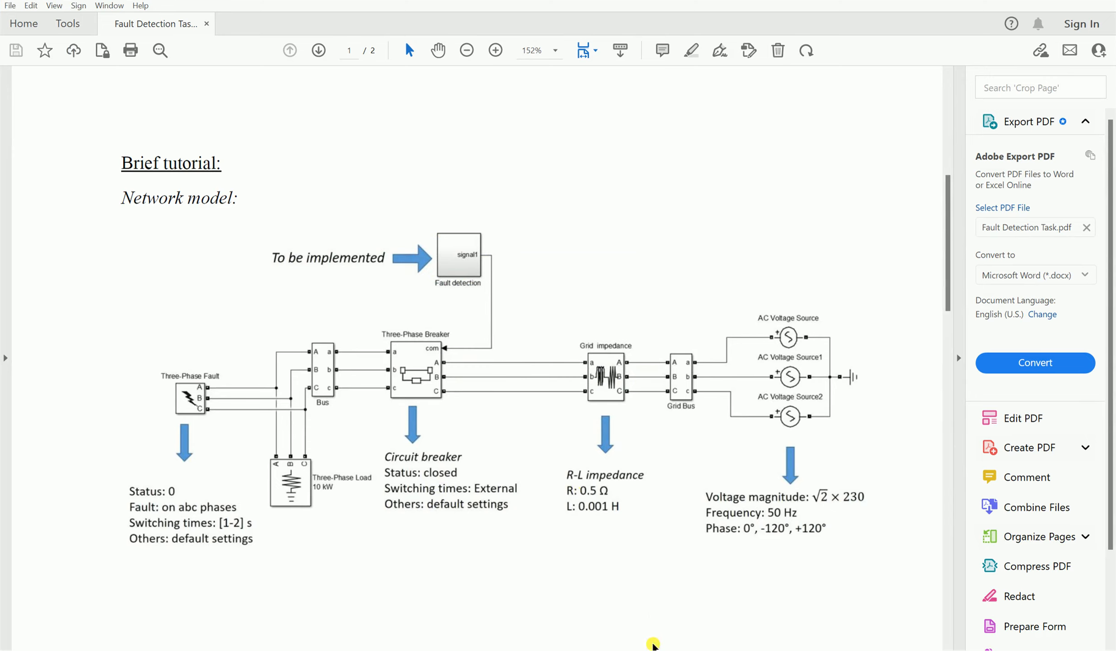
left_click(639, 639)
scroll(488, 329, "down", 1)
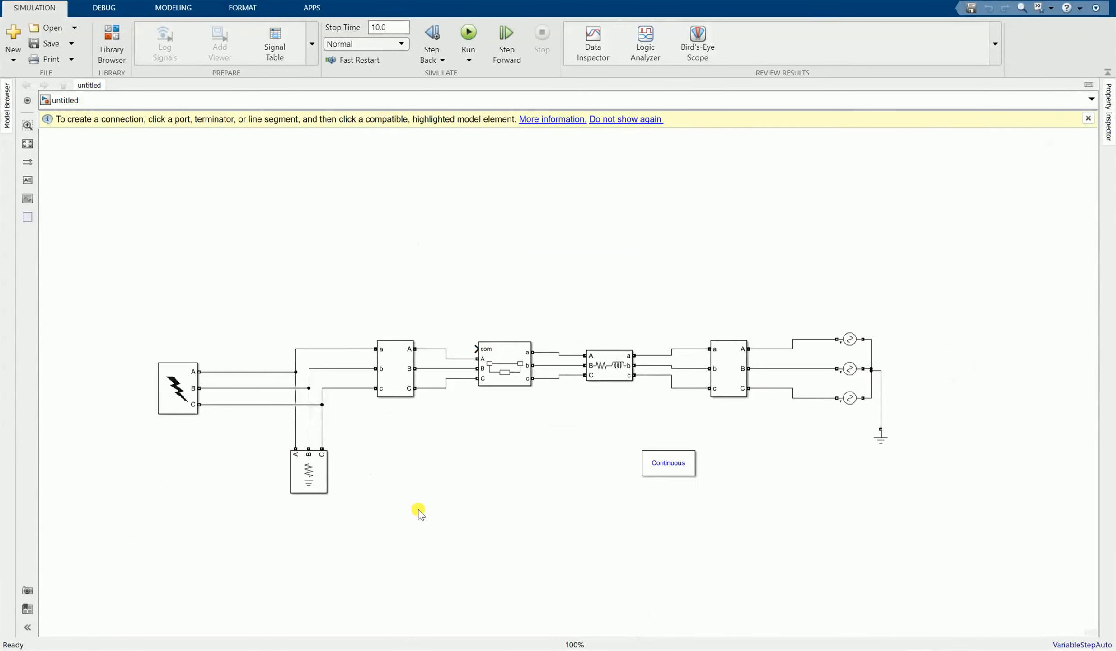
scroll(423, 500, "up", 1)
left_click(629, 626)
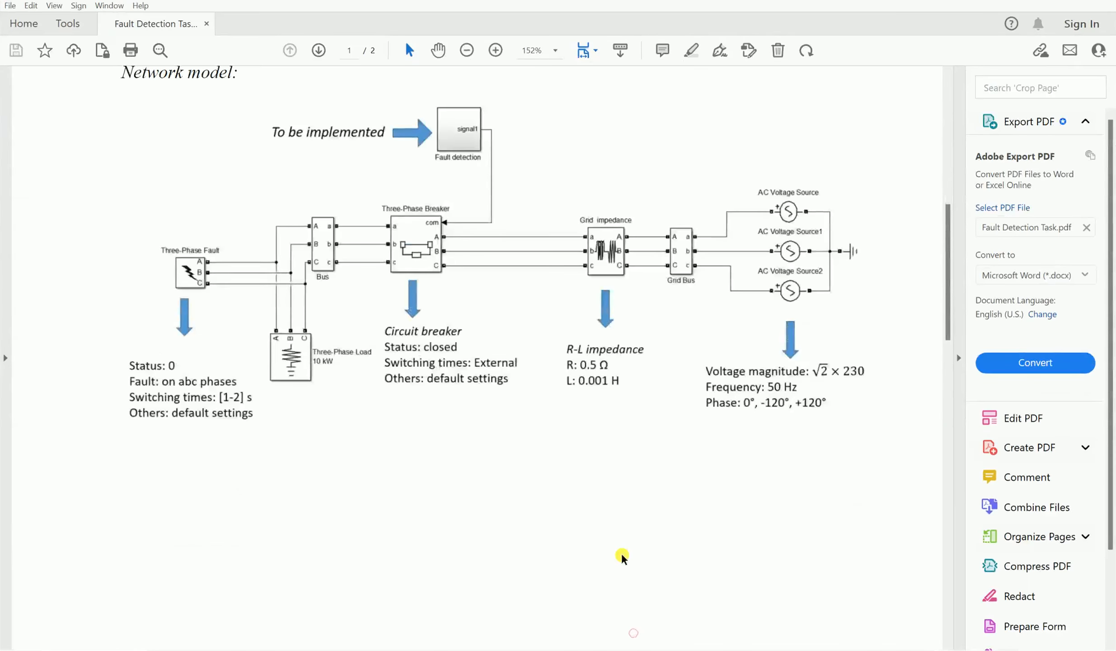
scroll(625, 574, "down", 10)
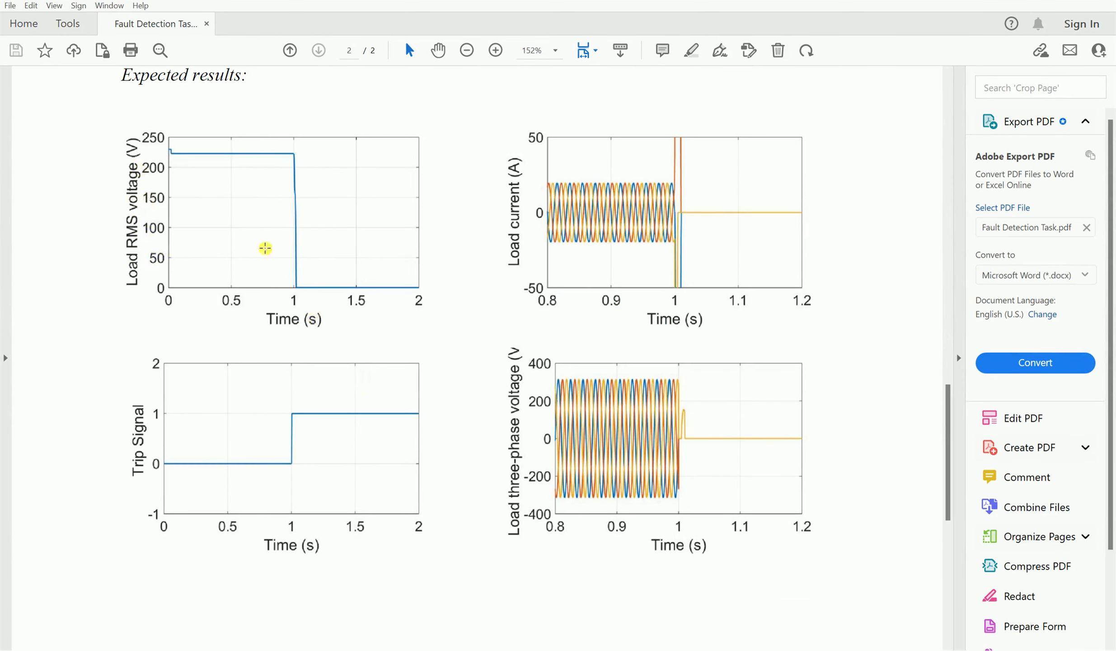
left_click(632, 645)
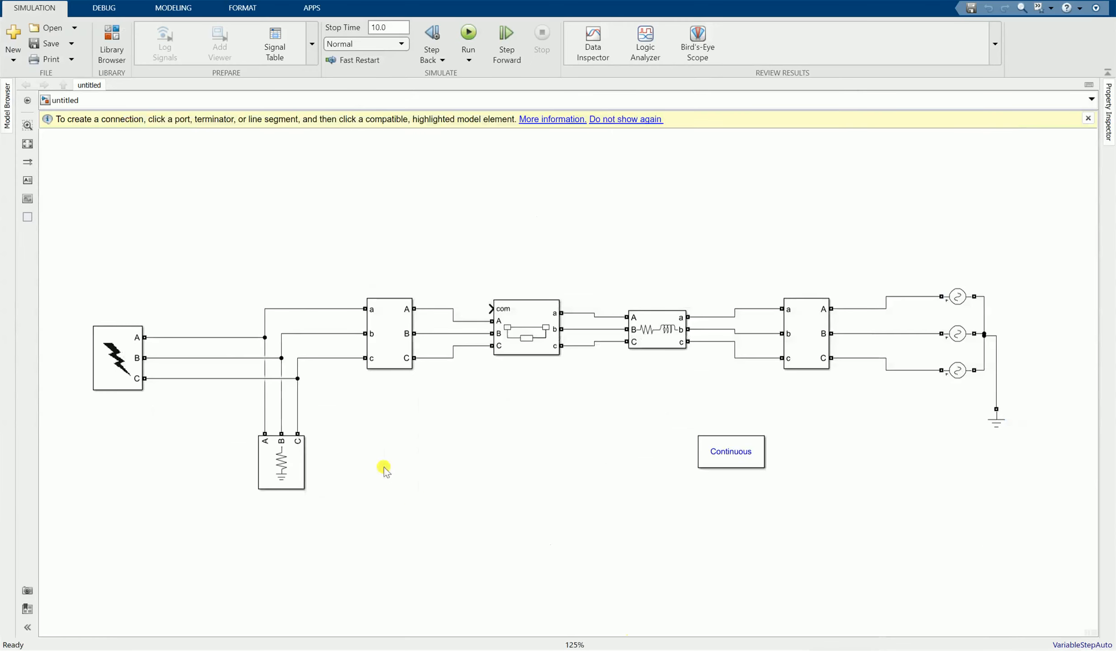
- Copy the voltage signal label Vabc2 from the load-side Three-Phase V-I Measurement block's parameters, leaving the block unchanged
left_click(404, 332)
double_click(403, 332)
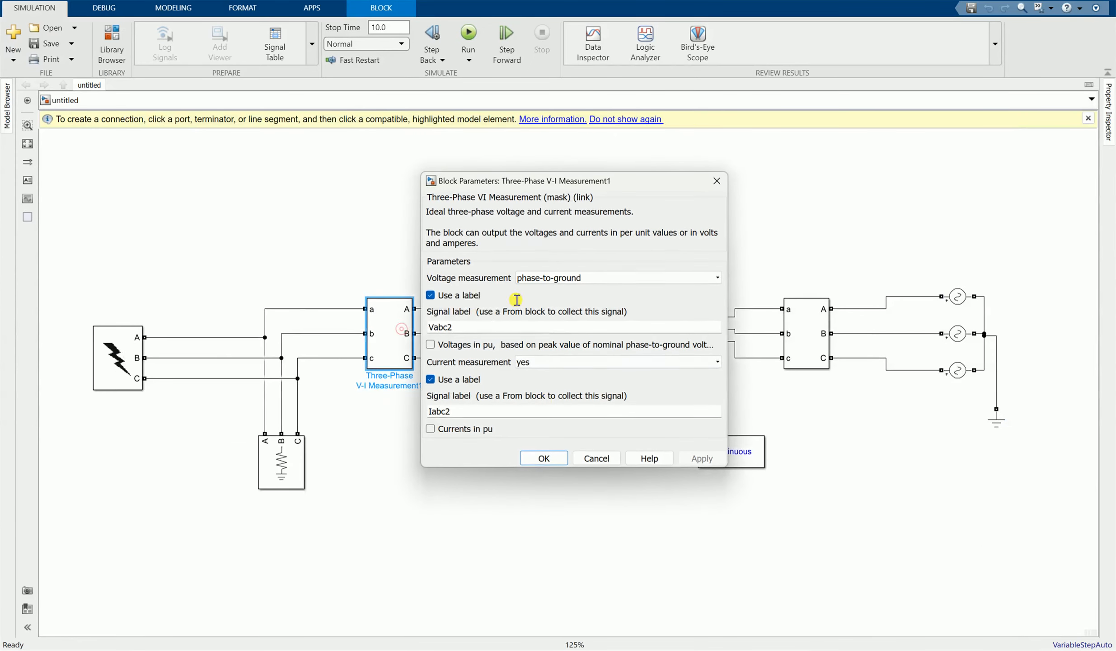
double_click(466, 327)
right_click(470, 330)
left_click(502, 381)
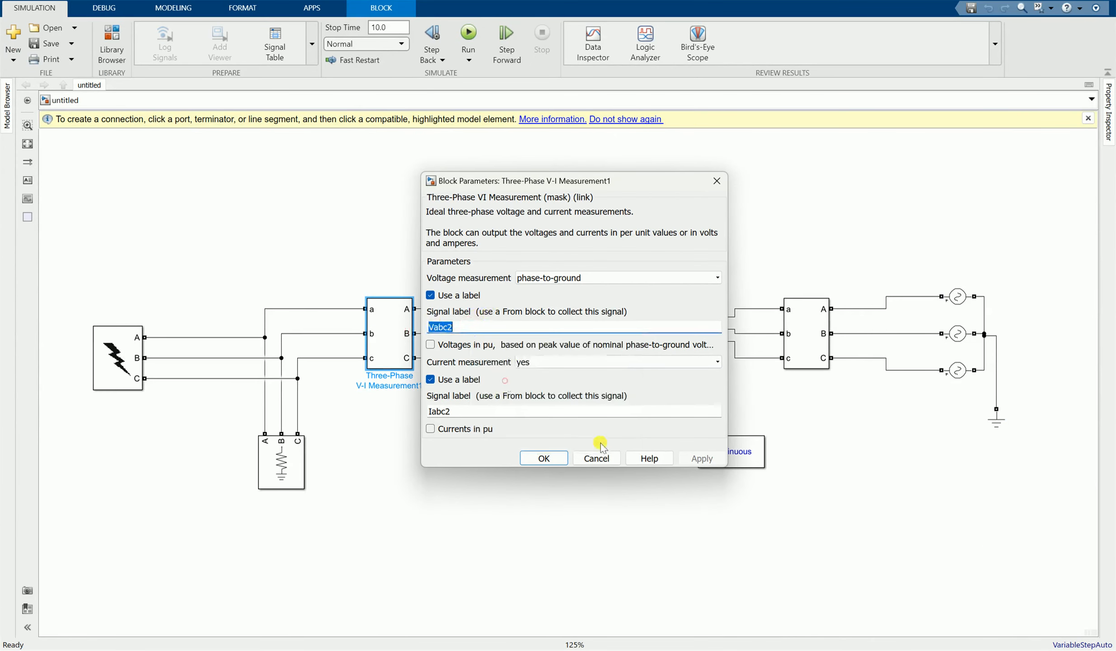
left_click(597, 458)
left_click(445, 497)
right_click(425, 459)
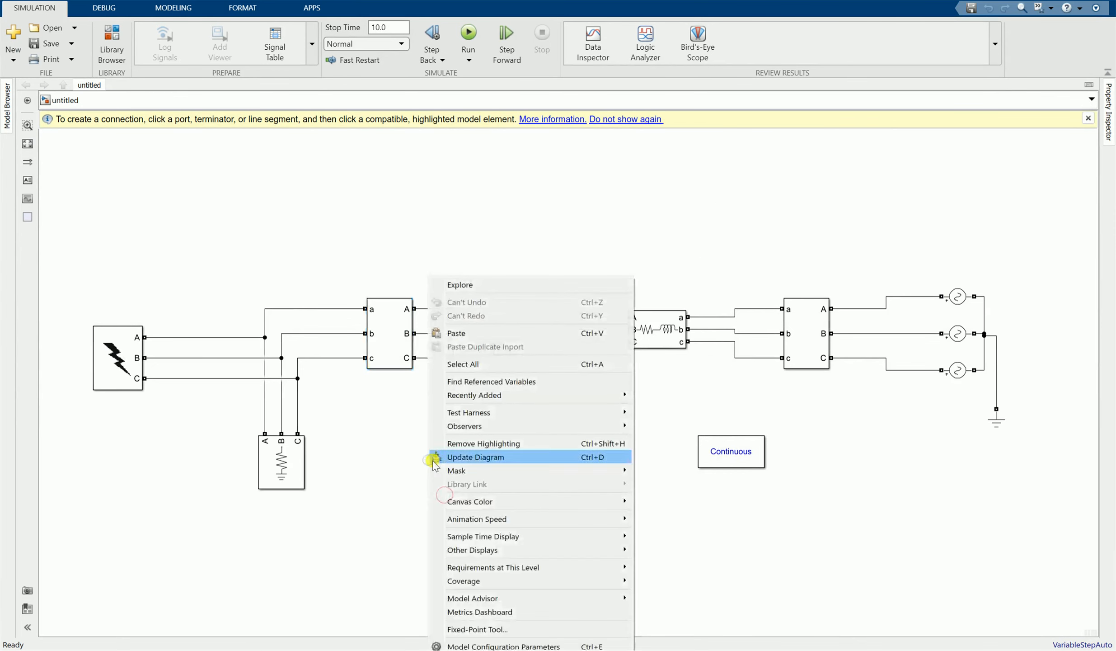
left_click(406, 432)
- Add a From block to the model and place it below the load-side V-I measurement block
double_click(441, 544)
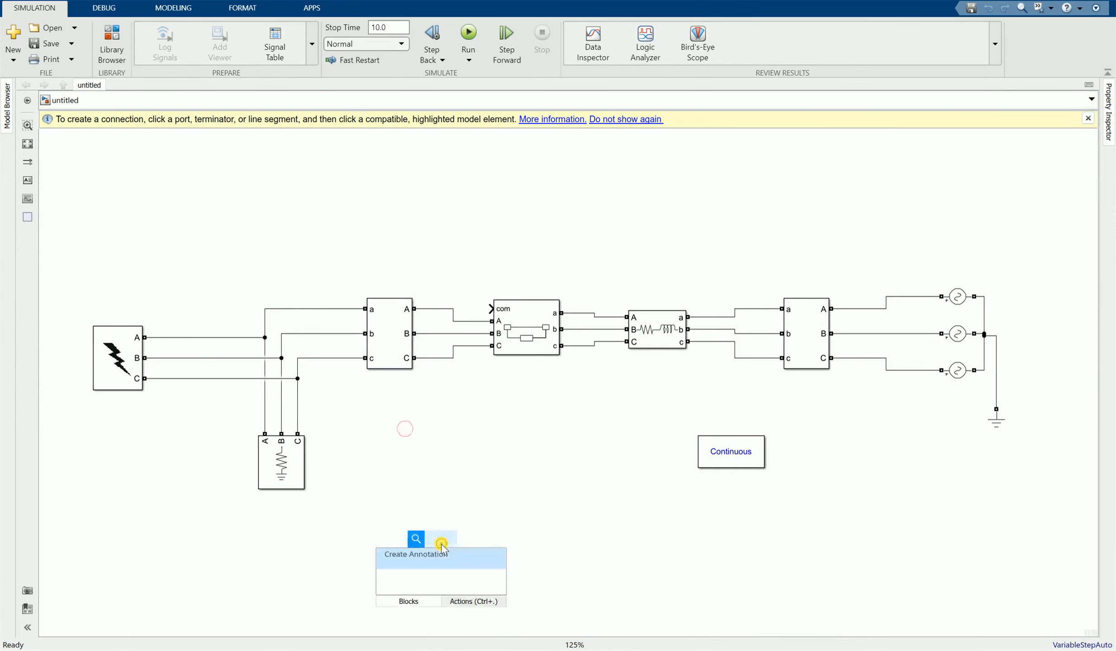
type("from")
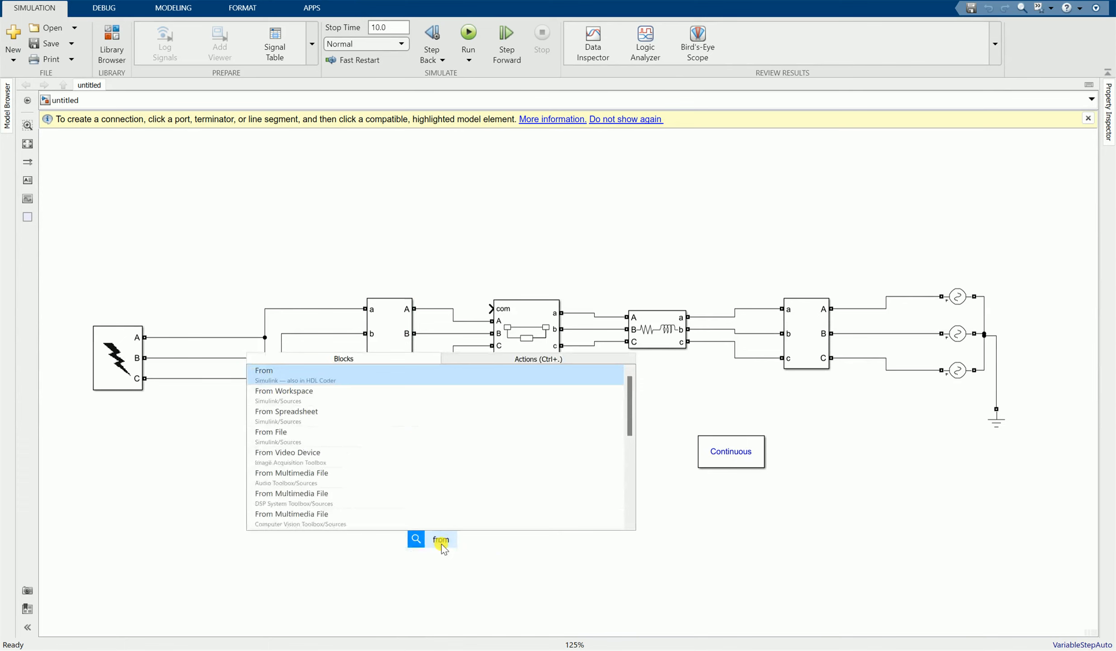
key("Return")
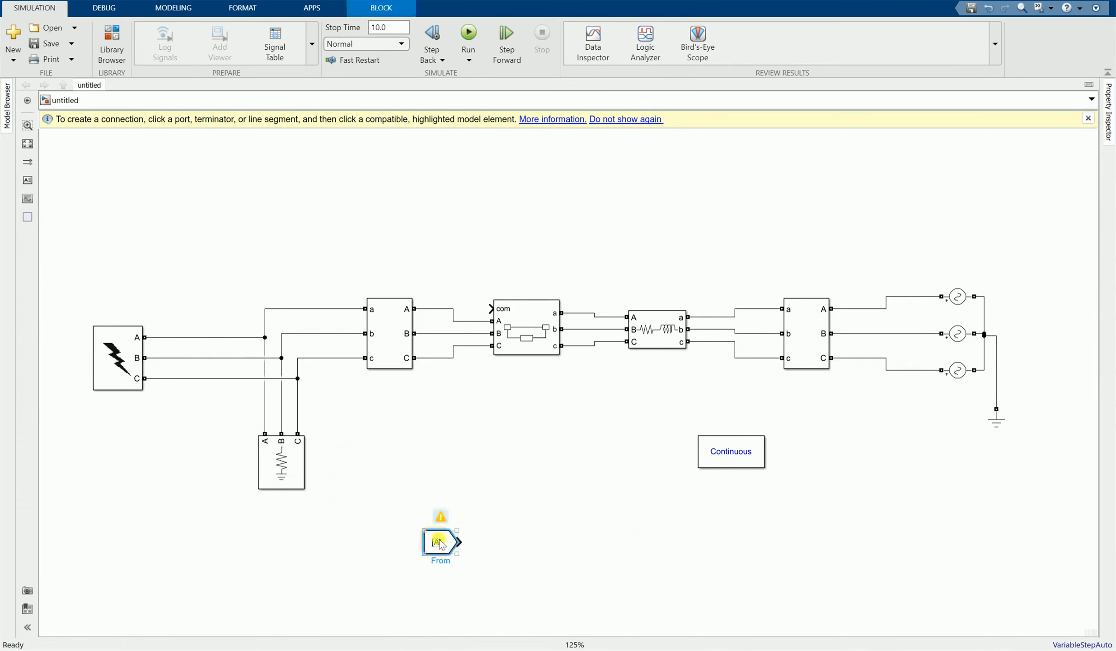
left_click_drag(447, 542, 427, 507)
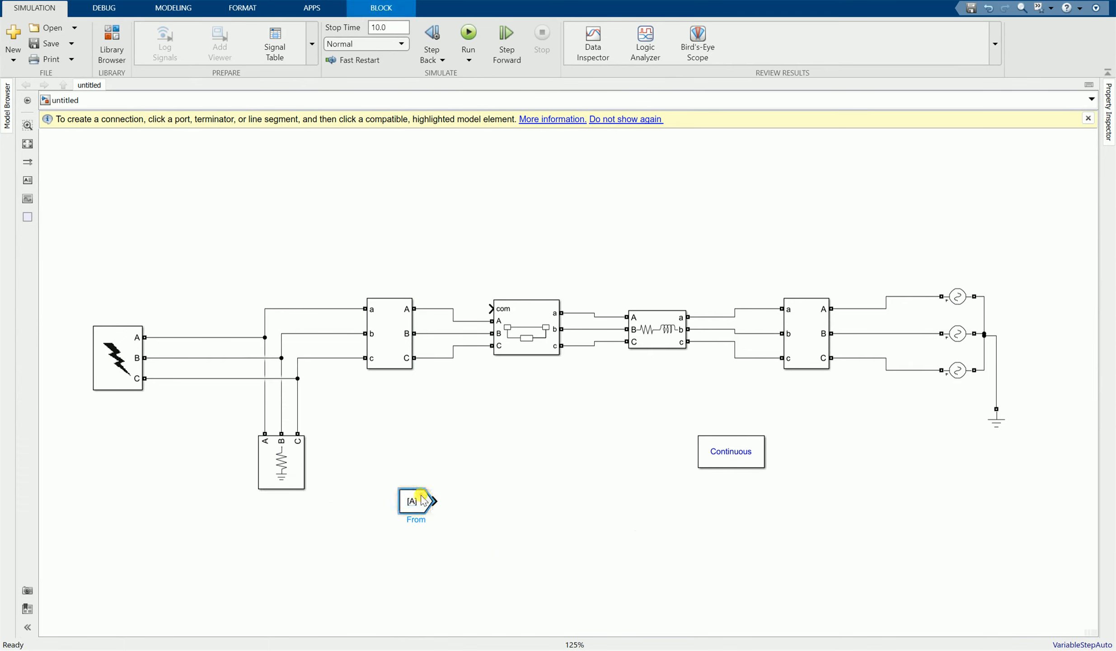
- Set the From block's Goto tag to Vabc2 and apply the change
double_click(411, 499)
right_click(493, 500)
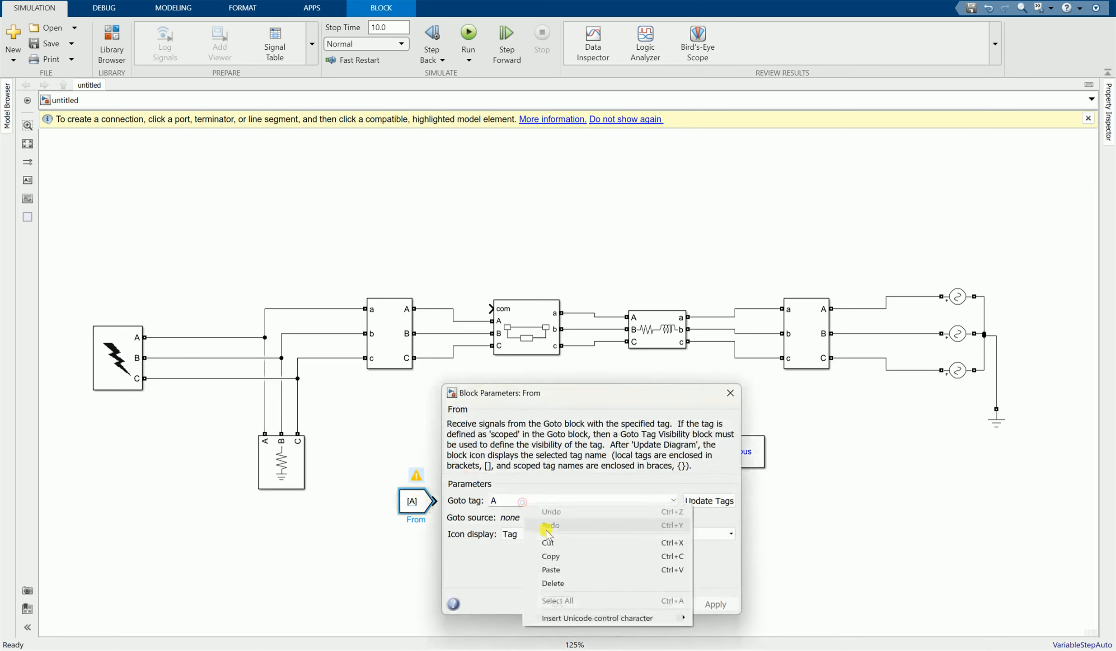
left_click(562, 569)
left_click(715, 606)
left_click(537, 502)
left_click(540, 503)
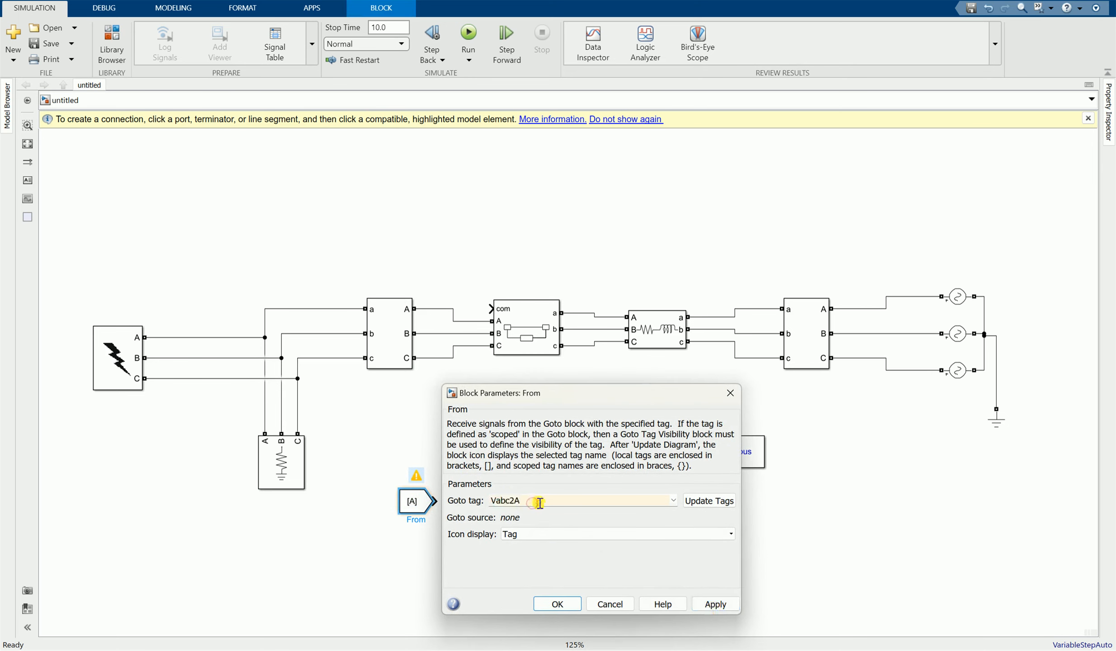
left_click(716, 604)
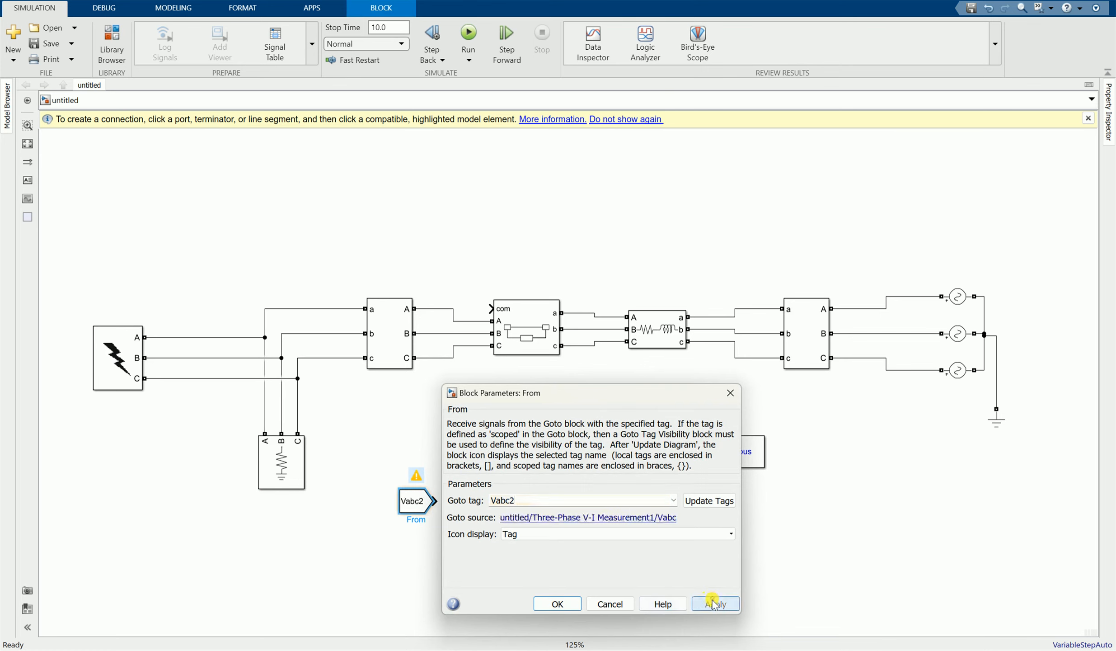
left_click(558, 604)
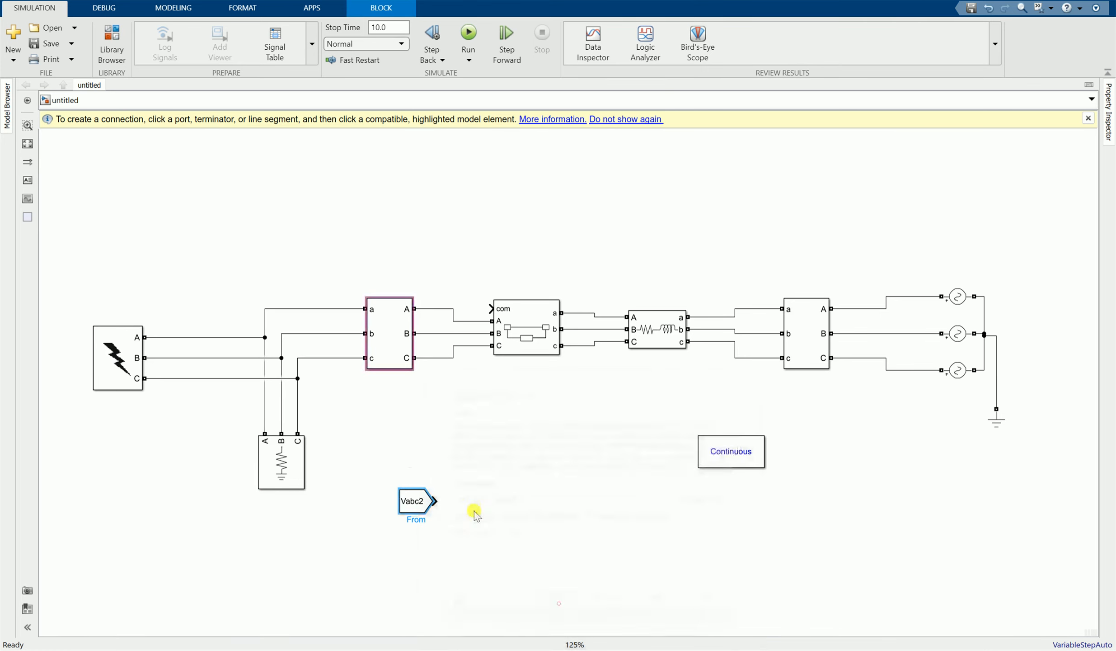
- Recheck the voltage label in the load-side V-I measurement block, and enlarge the From block so its tag is easy to read
double_click(395, 344)
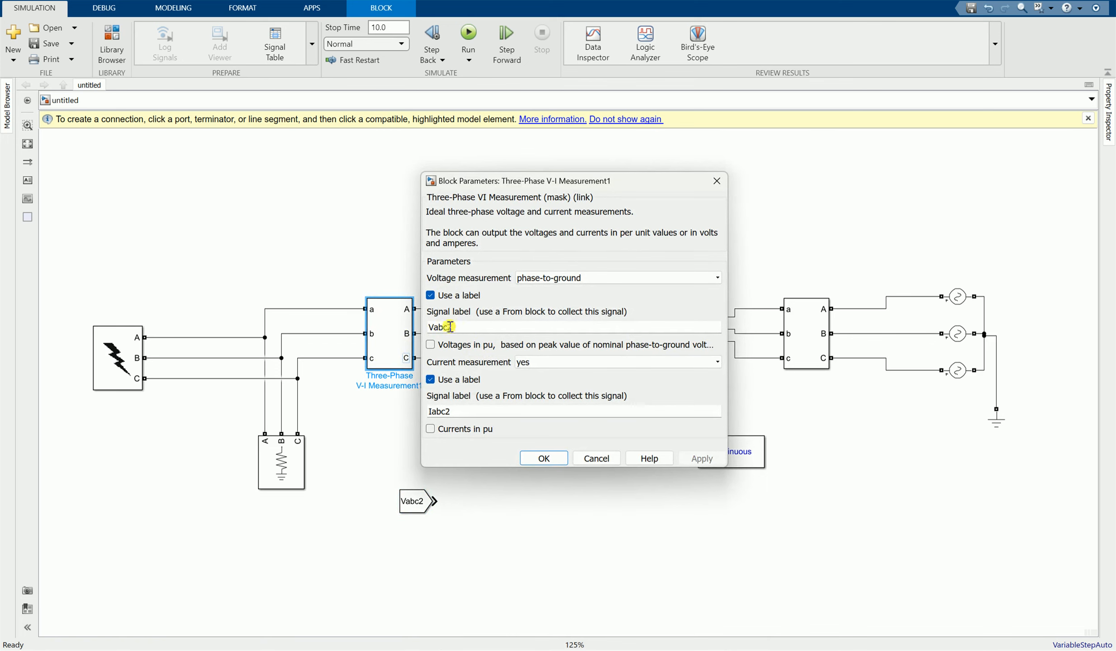
left_click(544, 458)
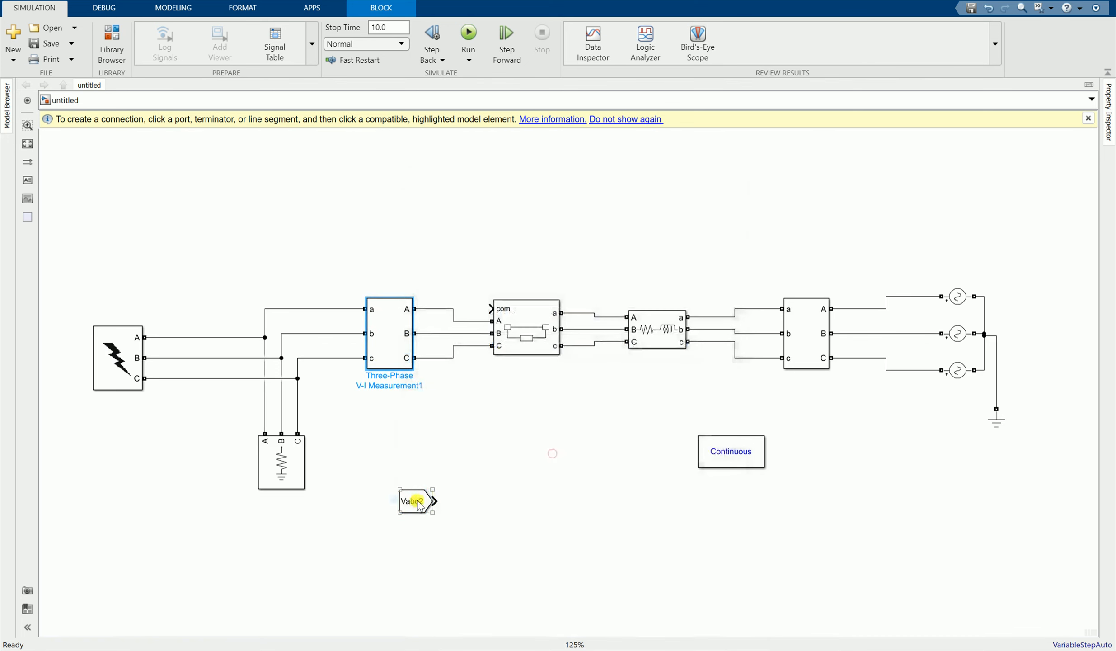
left_click(411, 501)
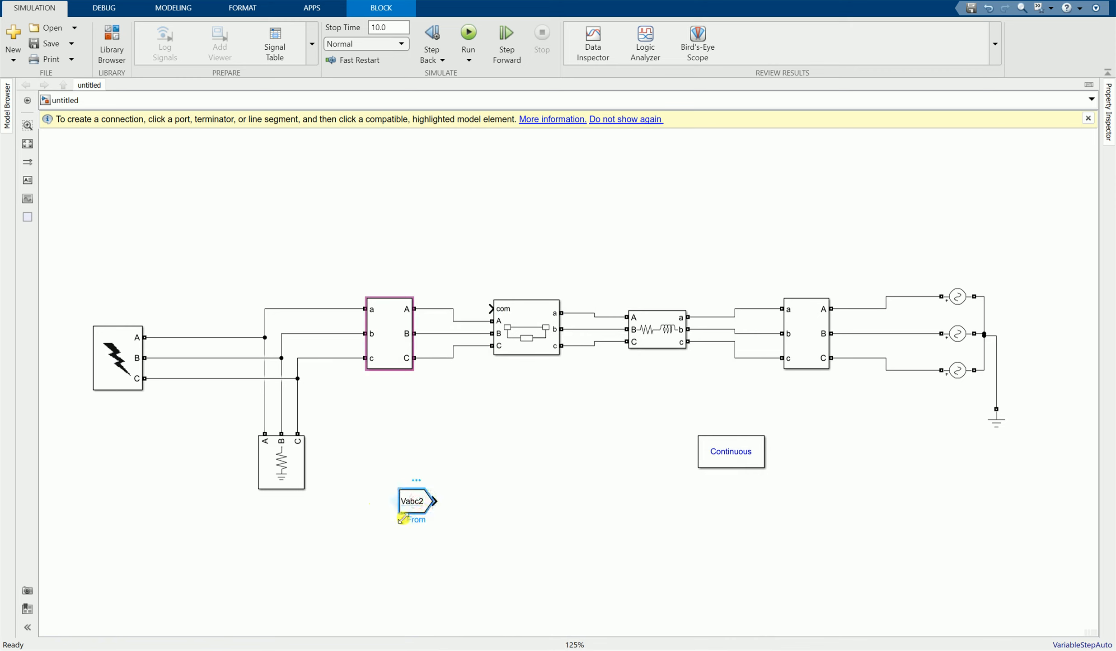
left_click_drag(432, 512, 387, 512)
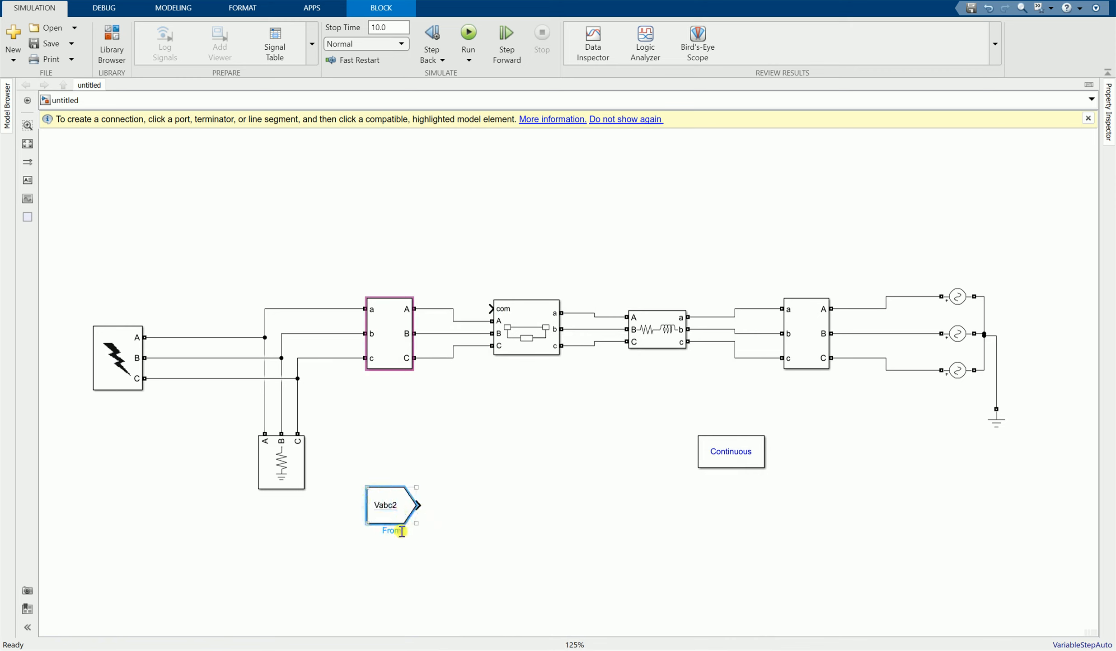
- Consult the expected results in the task PDF, then add a Scope block to the model and connect the Vabc2 From block to it
left_click(605, 650)
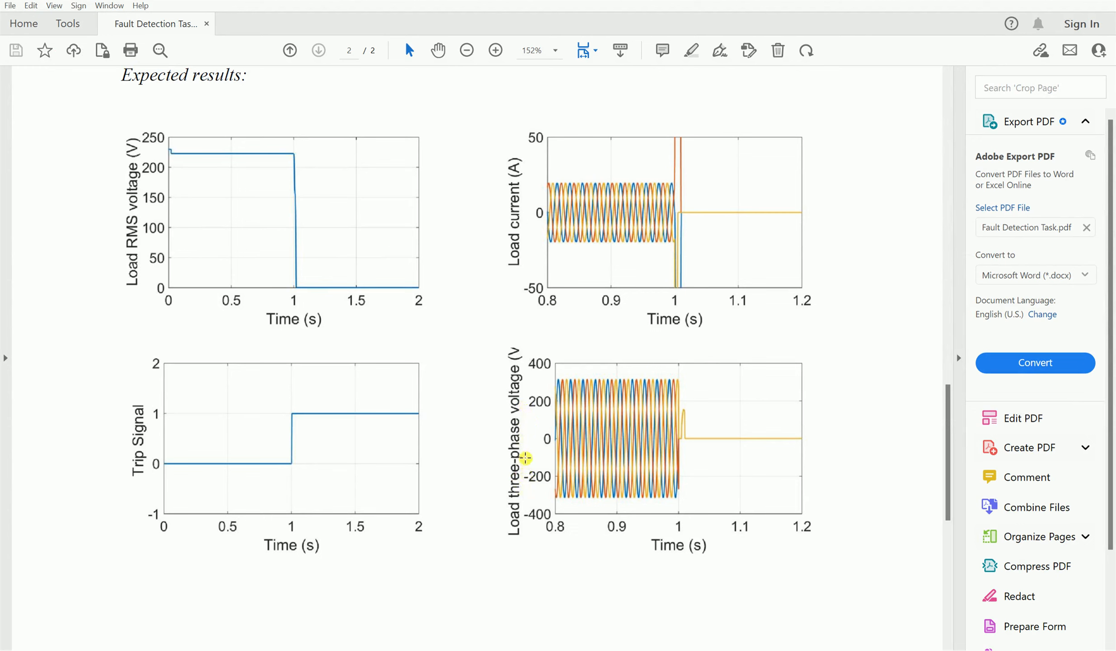
left_click(632, 648)
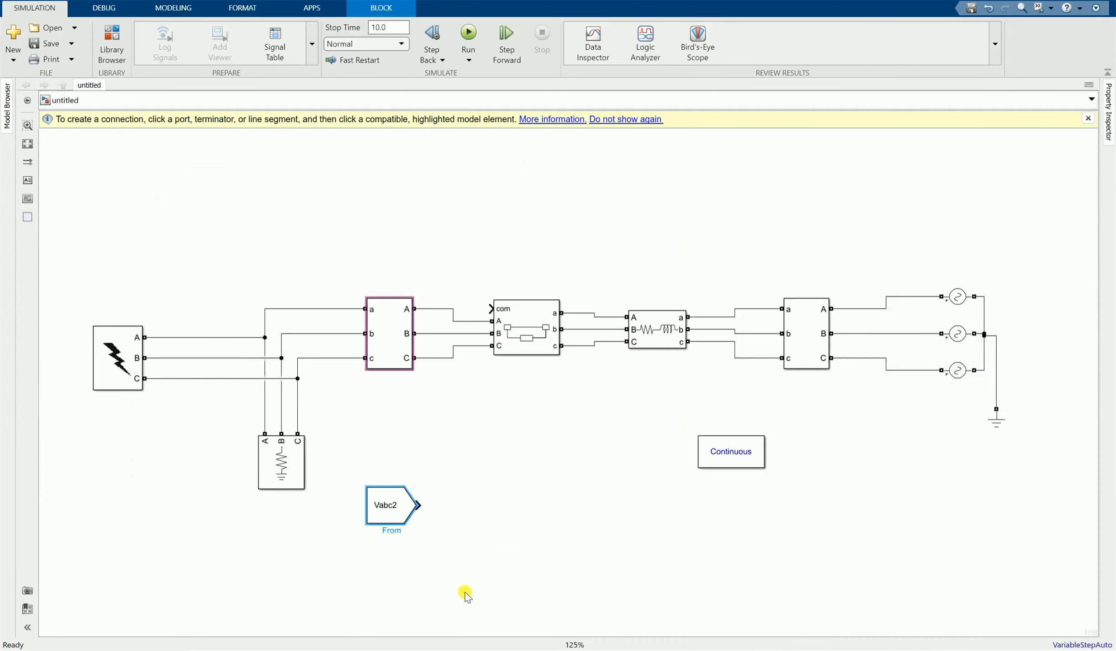
double_click(465, 592)
type("sco")
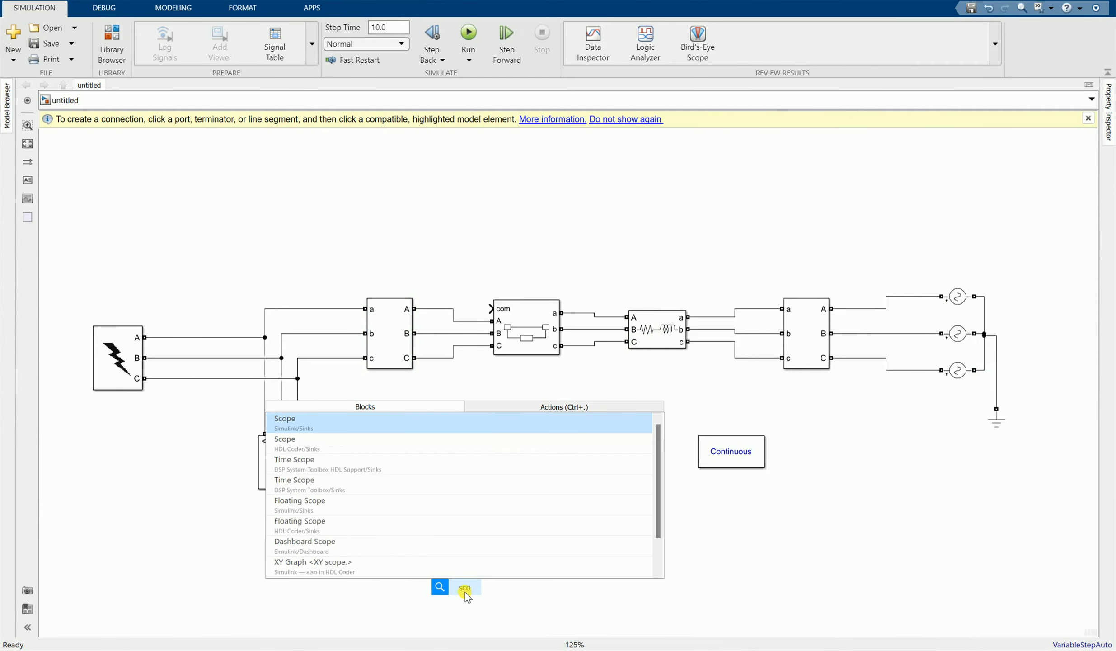
type("pe")
key("Return")
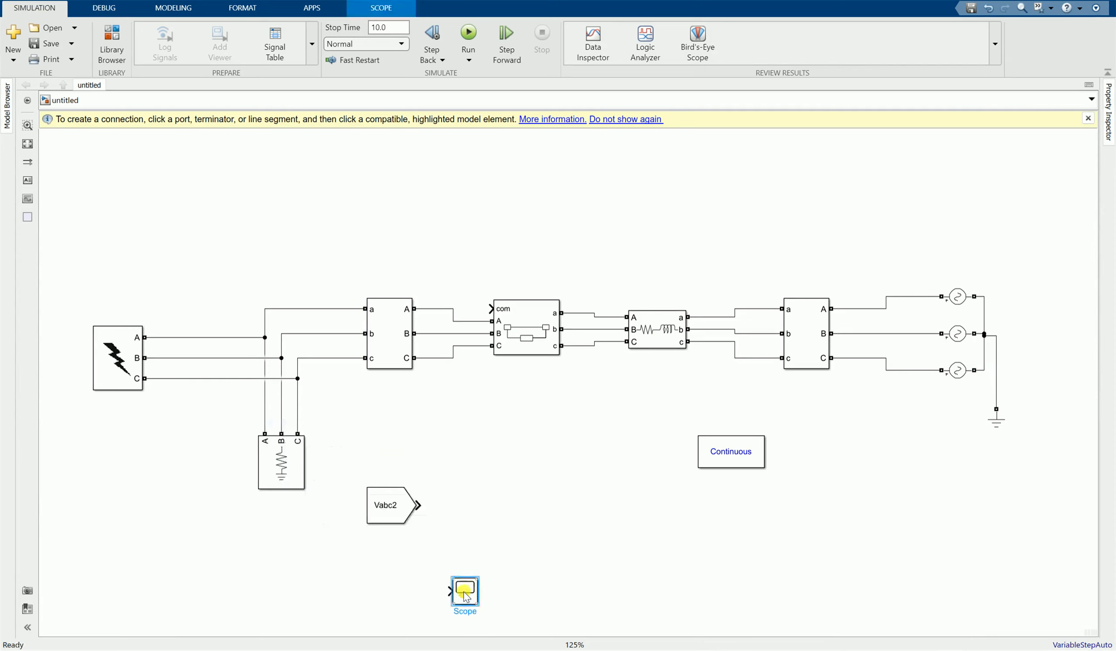
left_click_drag(473, 599, 420, 508)
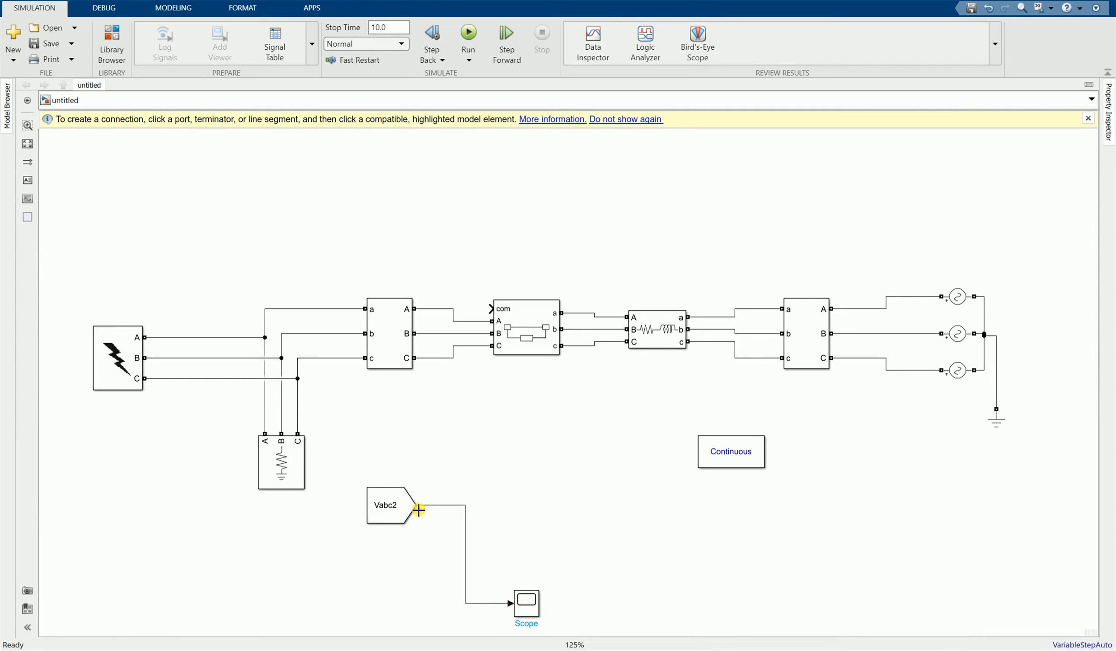
scroll(507, 383, "down", 4)
scroll(528, 516, "up", 2)
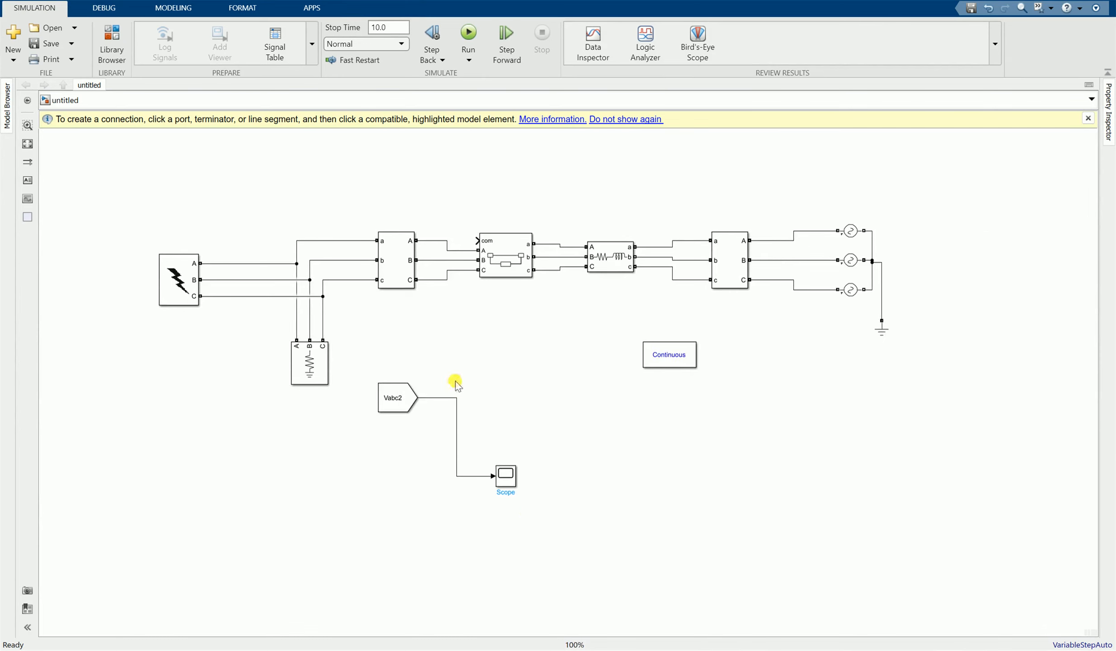
scroll(456, 381, "up", 1)
left_click(524, 504)
left_click(618, 553)
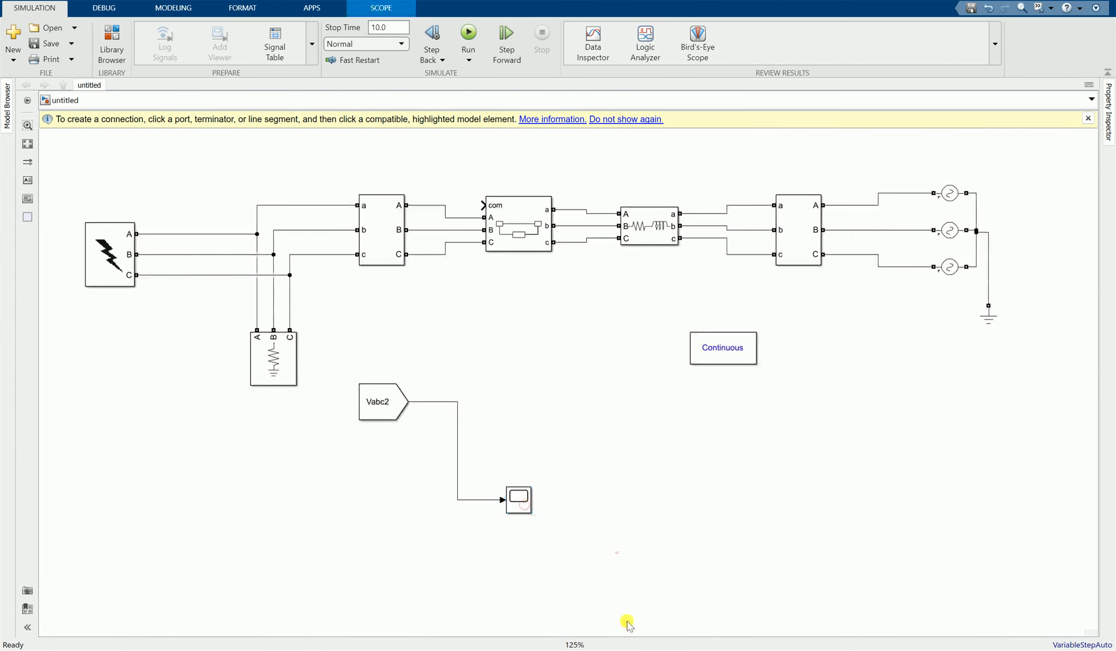
- Check the expected load RMS voltage plot in the task PDF and add the Specialized Power Systems RMS block to the model
left_click(631, 649)
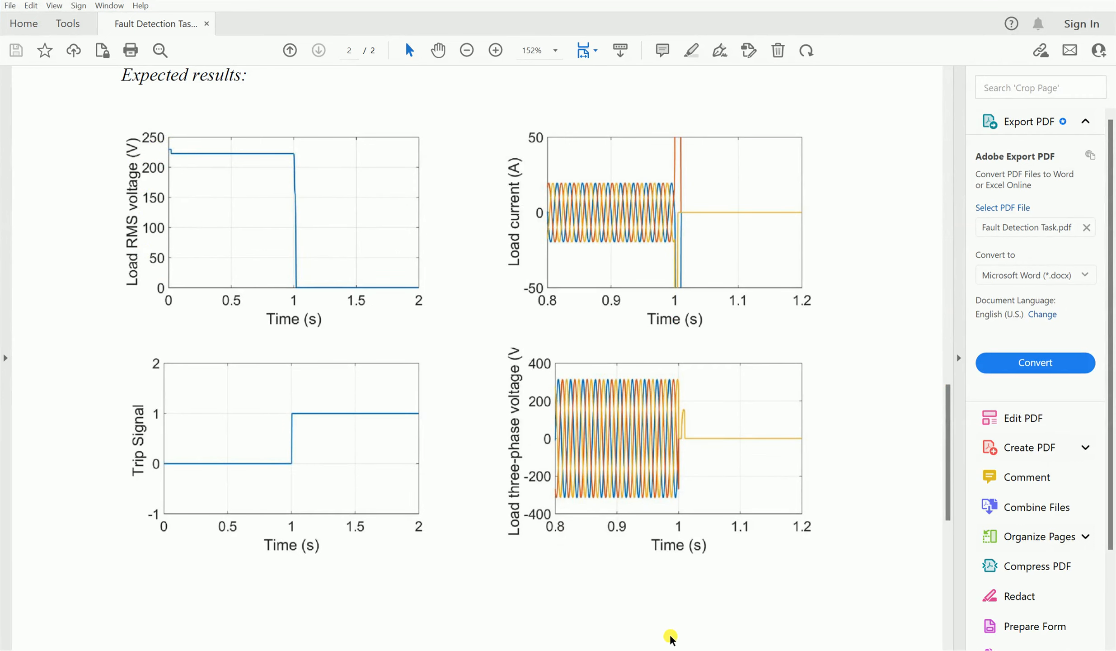
left_click(590, 600)
double_click(563, 433)
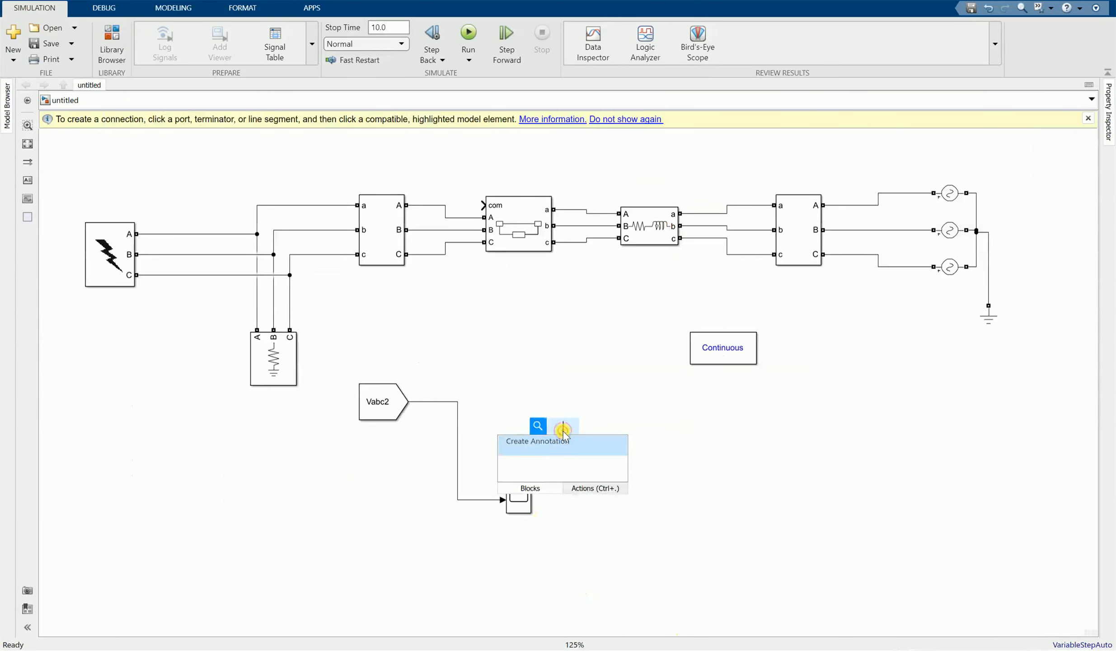
type("rms")
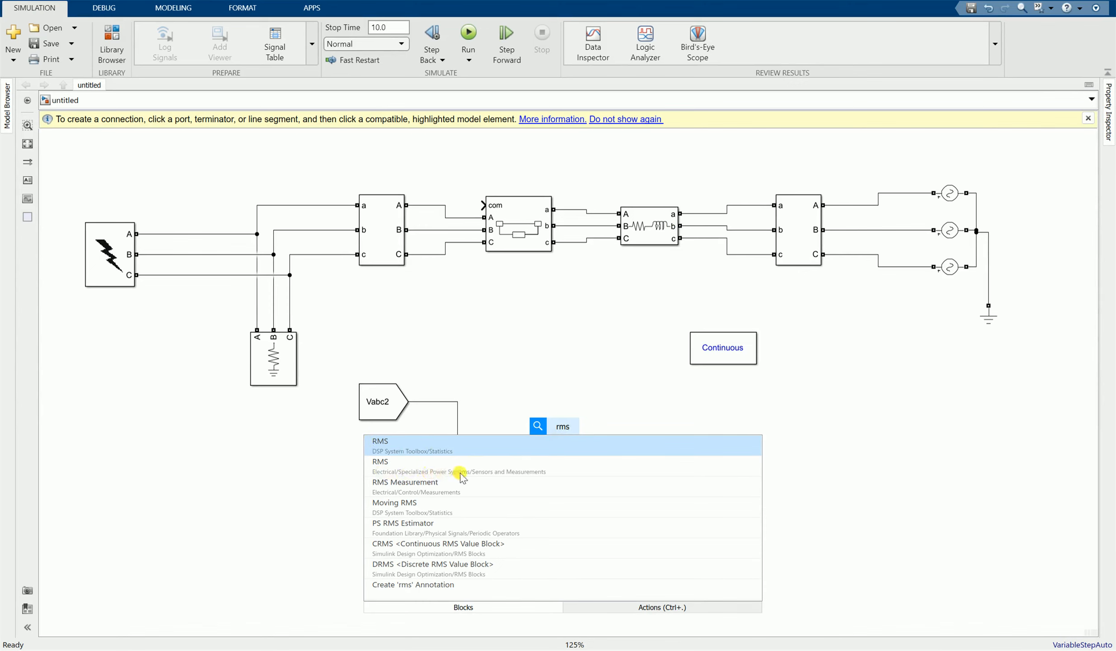
left_click(491, 474)
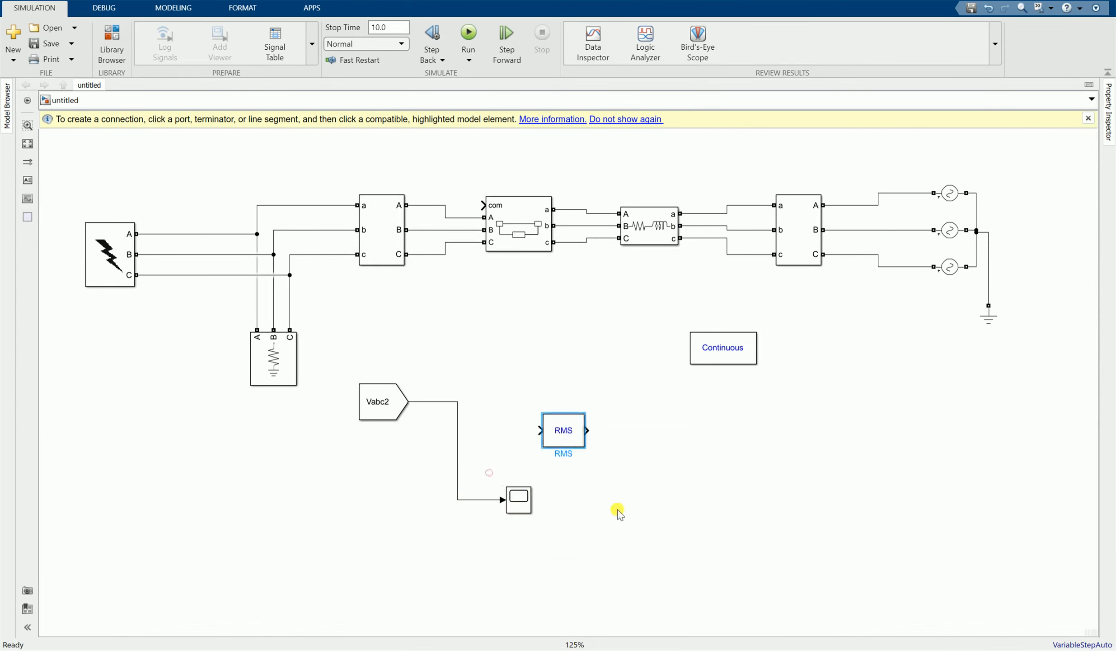
- Set the fundamental frequency of the RMS block to 50 Hz
double_click(570, 434)
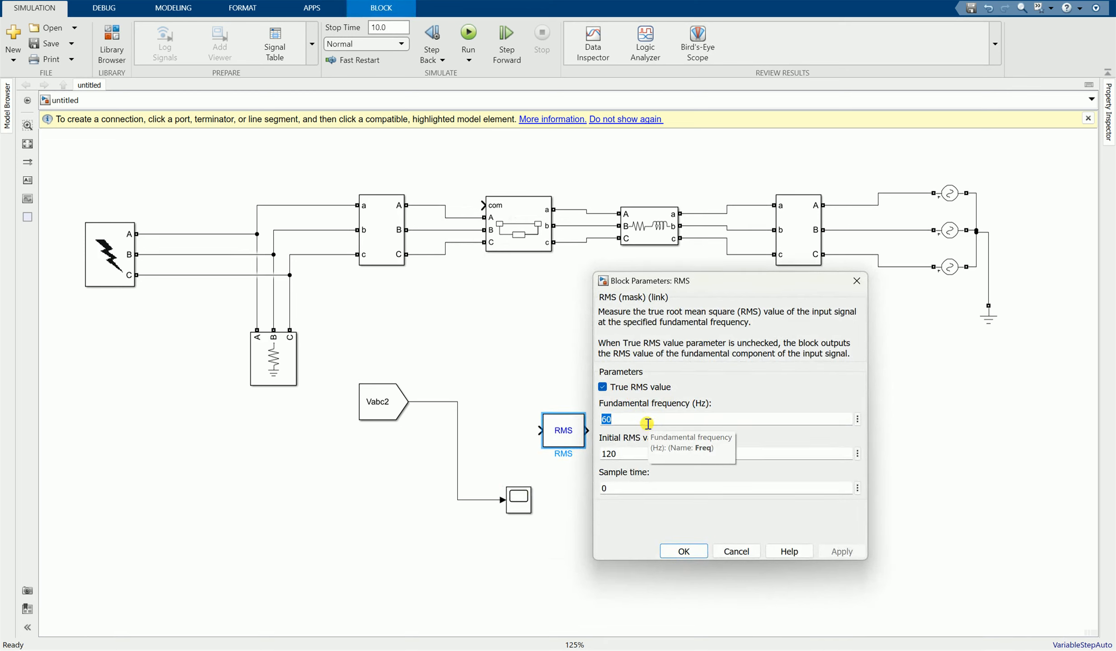
type("5")
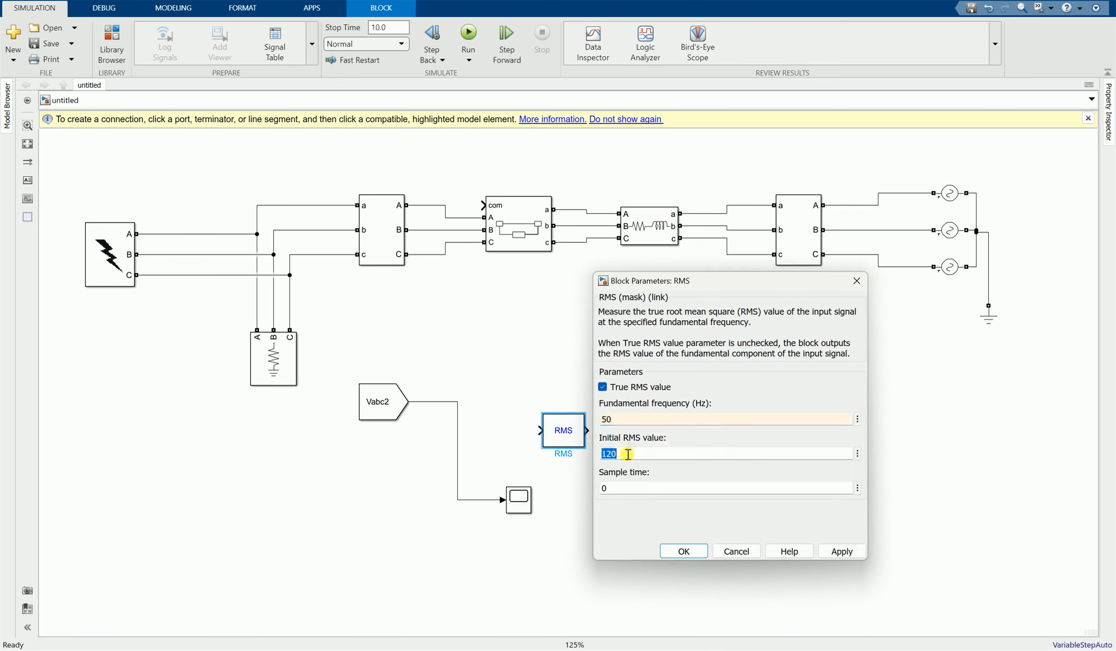
left_click(633, 448)
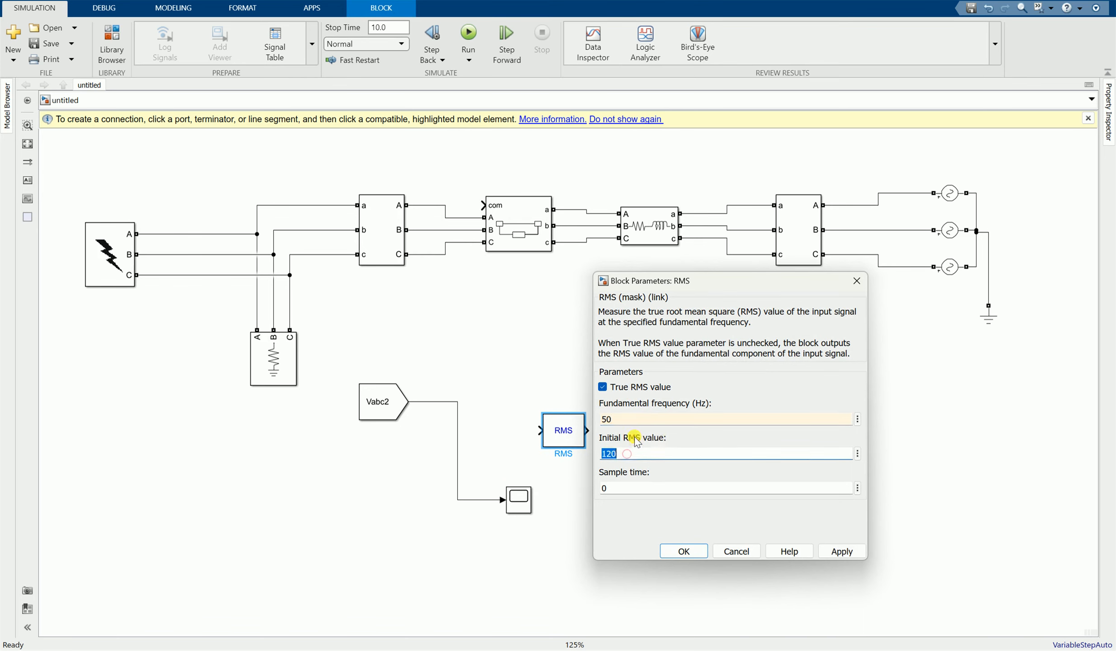
- Consult the source voltage magnitude and the expected load RMS voltage plot in the task PDF
left_click(636, 649)
left_click(636, 647)
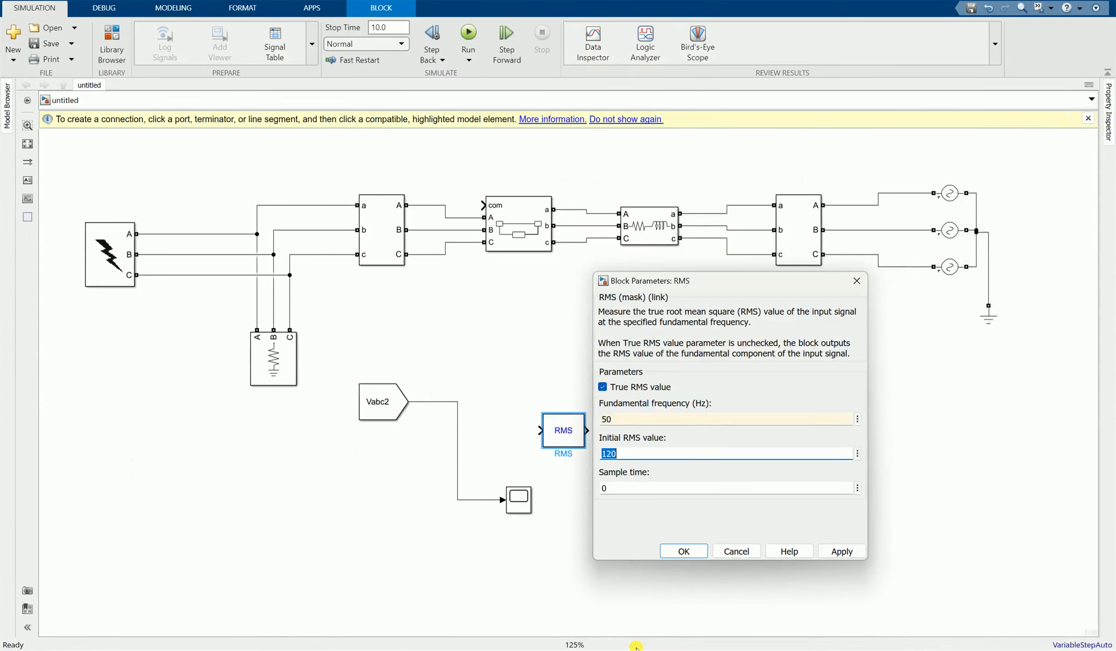
left_click(636, 648)
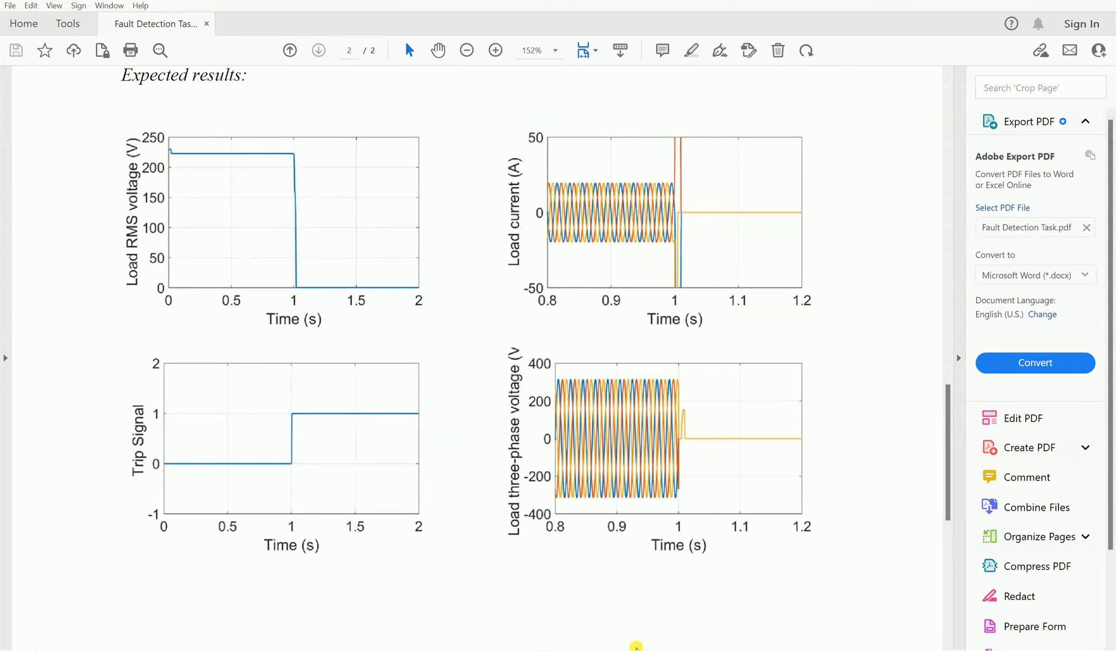
left_click(636, 647)
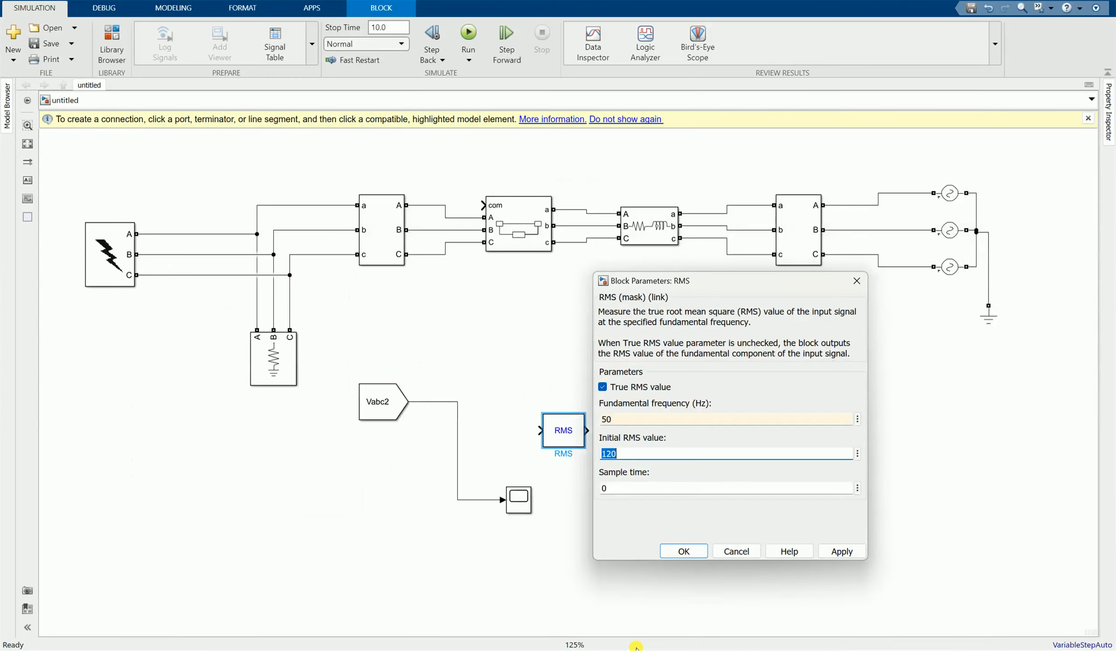
left_click(636, 647)
scroll(617, 518, "up", 8)
scroll(617, 518, "up", 8)
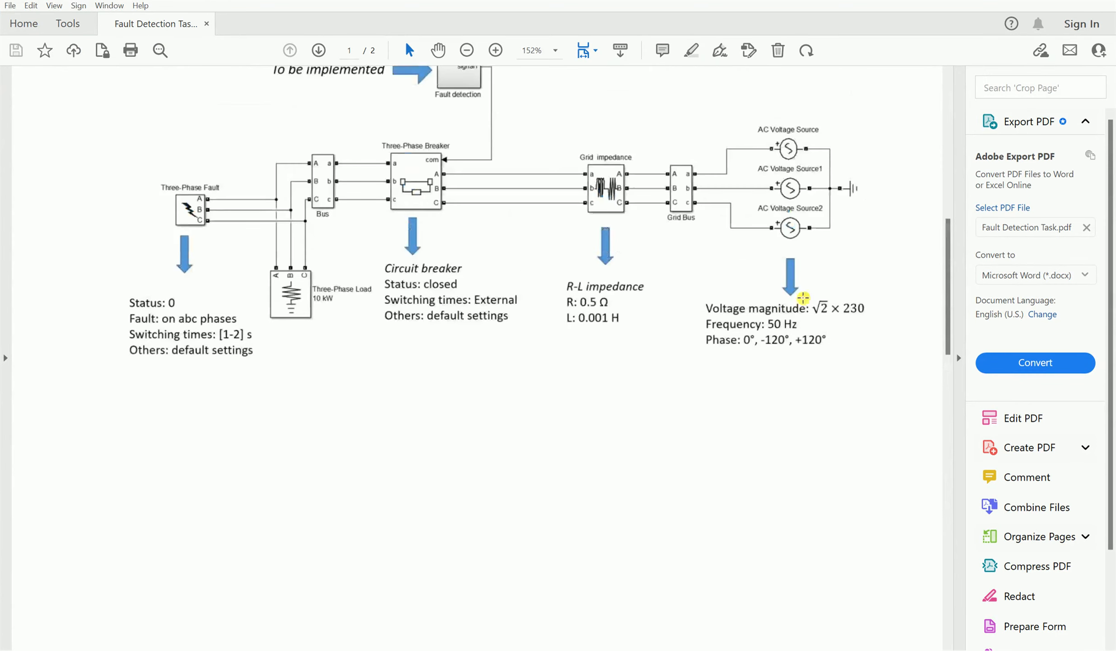
scroll(783, 424, "down", 5)
scroll(711, 468, "down", 14)
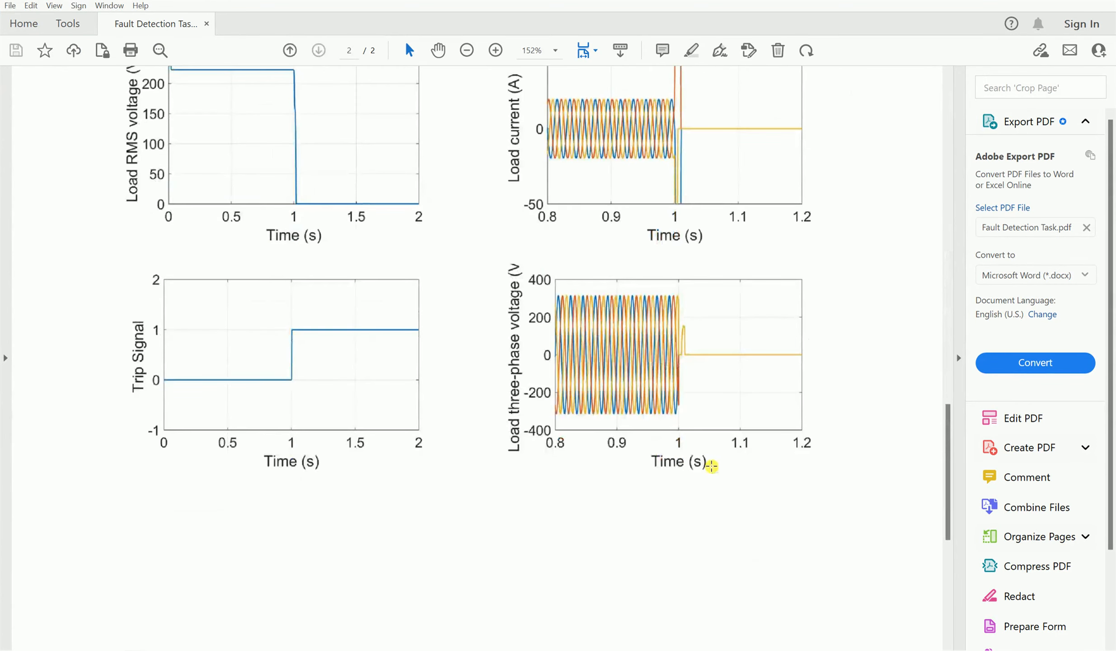
- Switch back to Simulink, set the RMS block's initial RMS value to 230, and apply the change
left_click(638, 647)
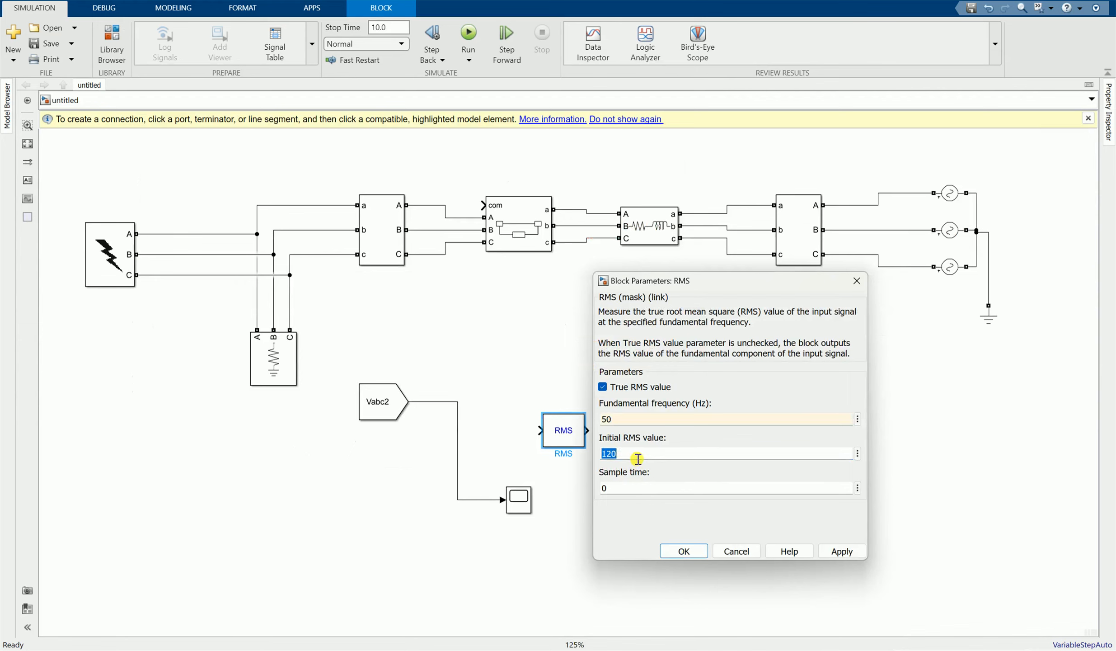
type("230")
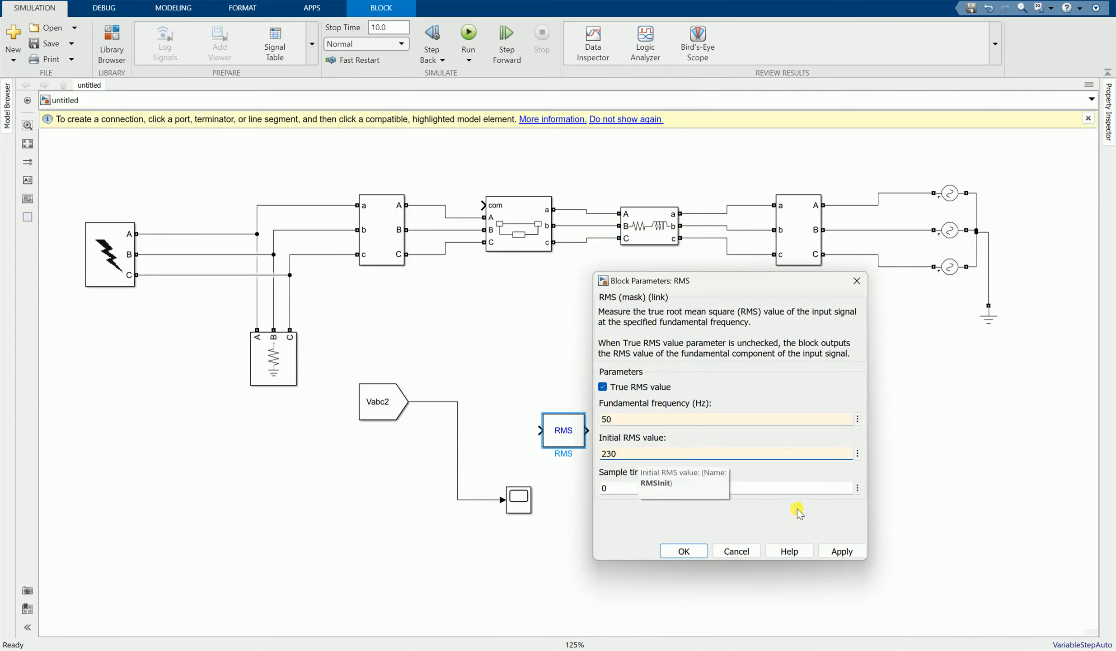
left_click(842, 551)
left_click(683, 551)
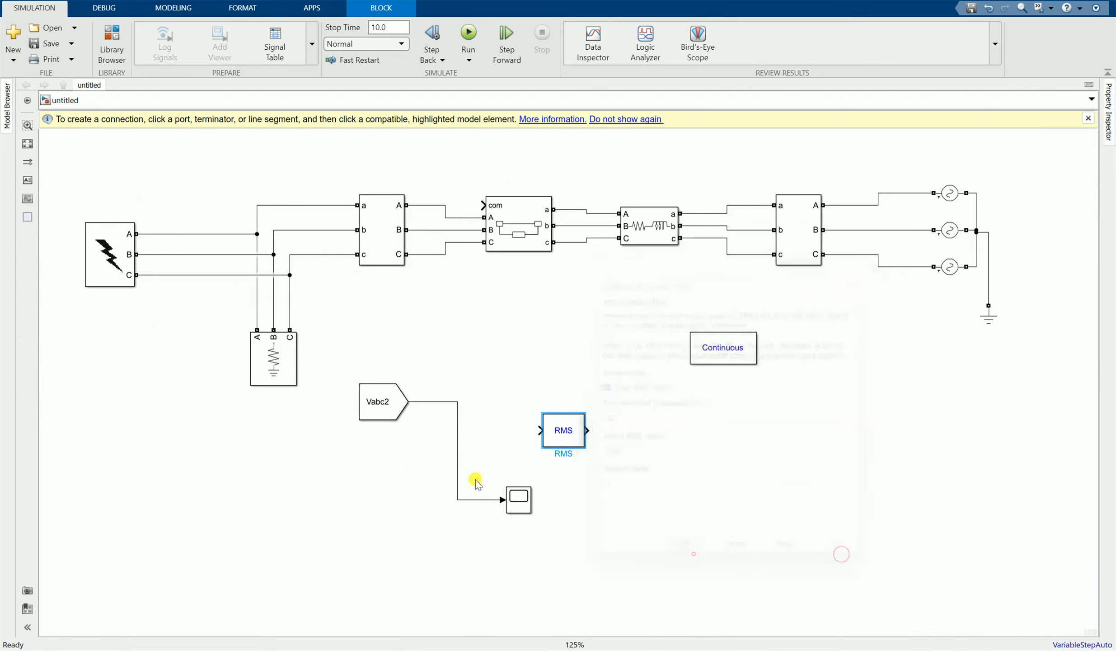
- Branch the Vabc2 signal into the RMS block in line with the From block, and connect a copy of the Scope to the RMS output
left_click_drag(539, 430, 445, 401)
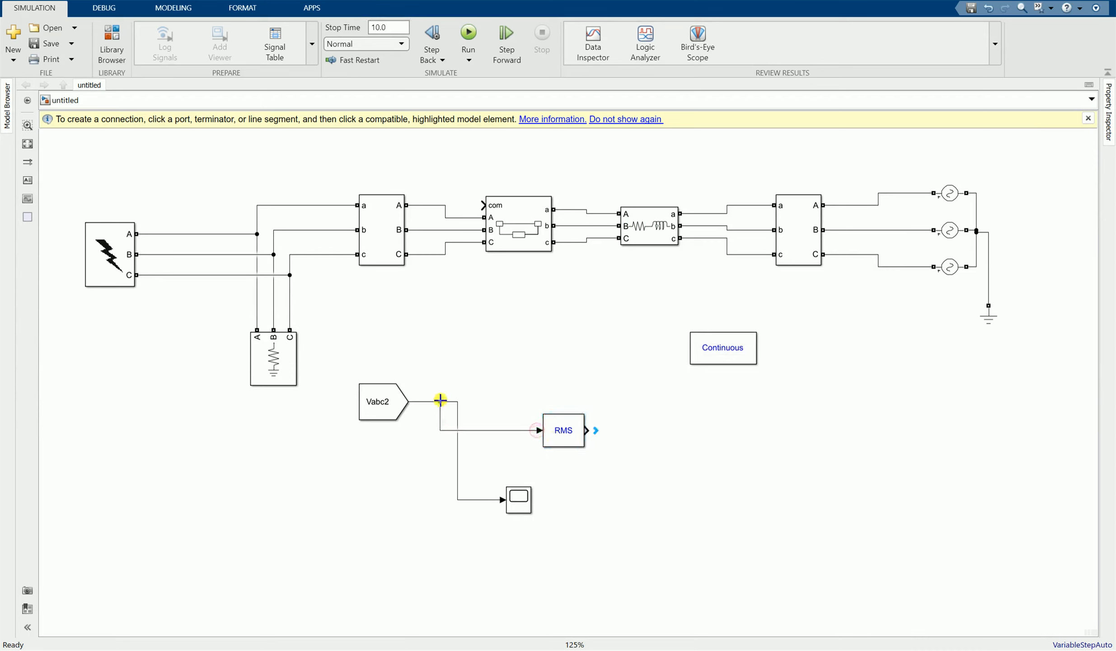
left_click_drag(566, 428, 519, 409)
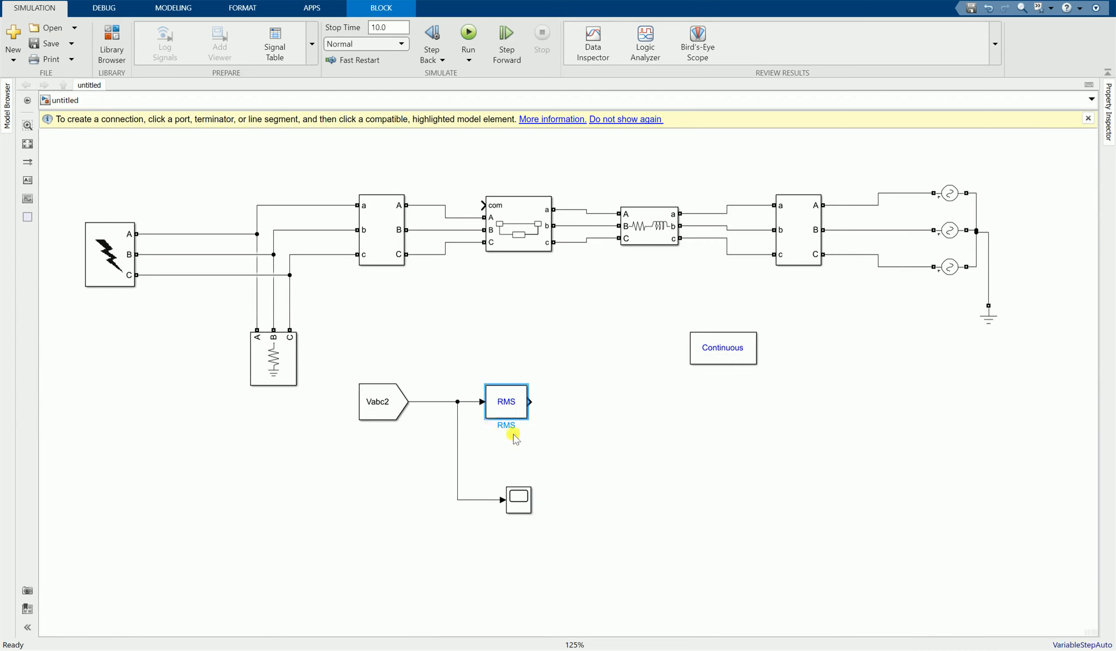
left_click(518, 503)
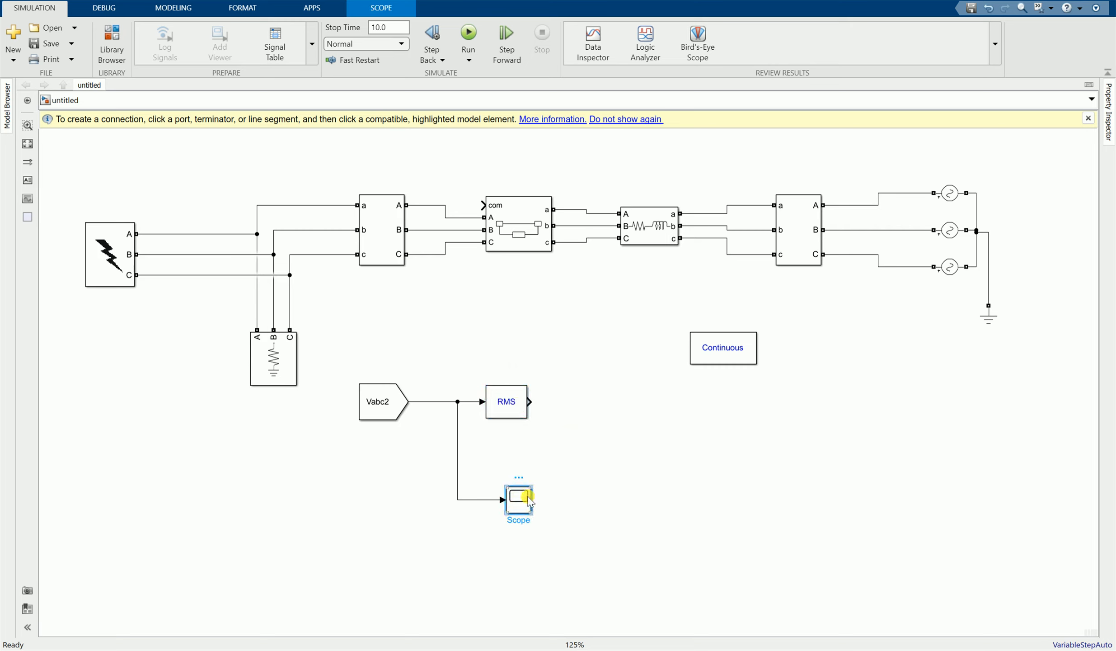
left_click_drag(514, 488, 595, 391)
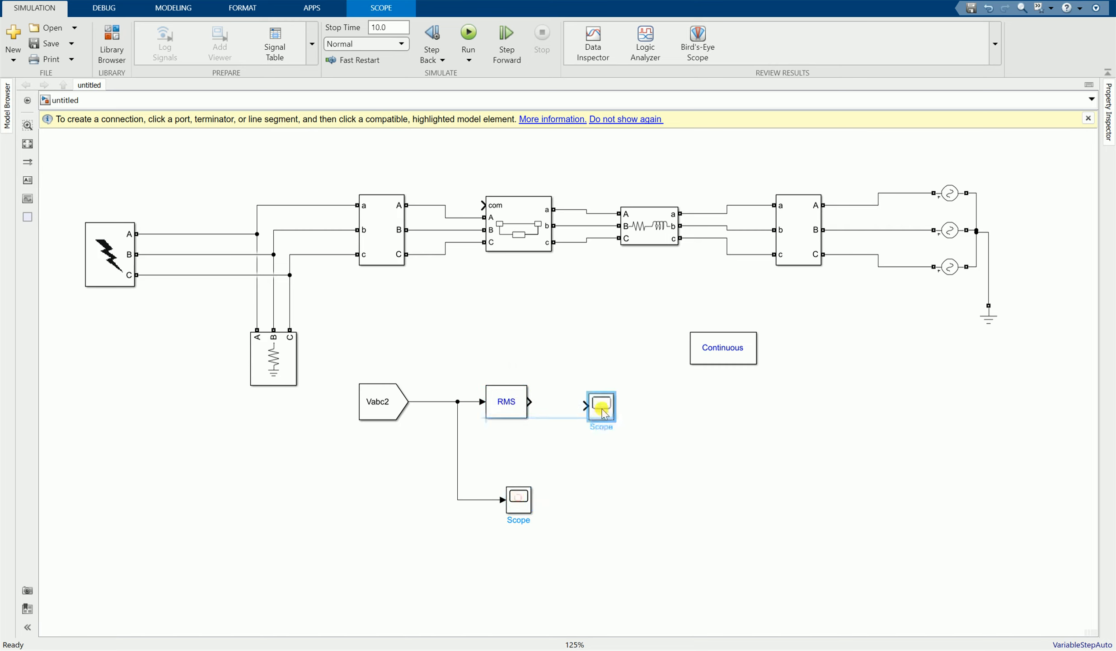
left_click(584, 402)
left_click(610, 499)
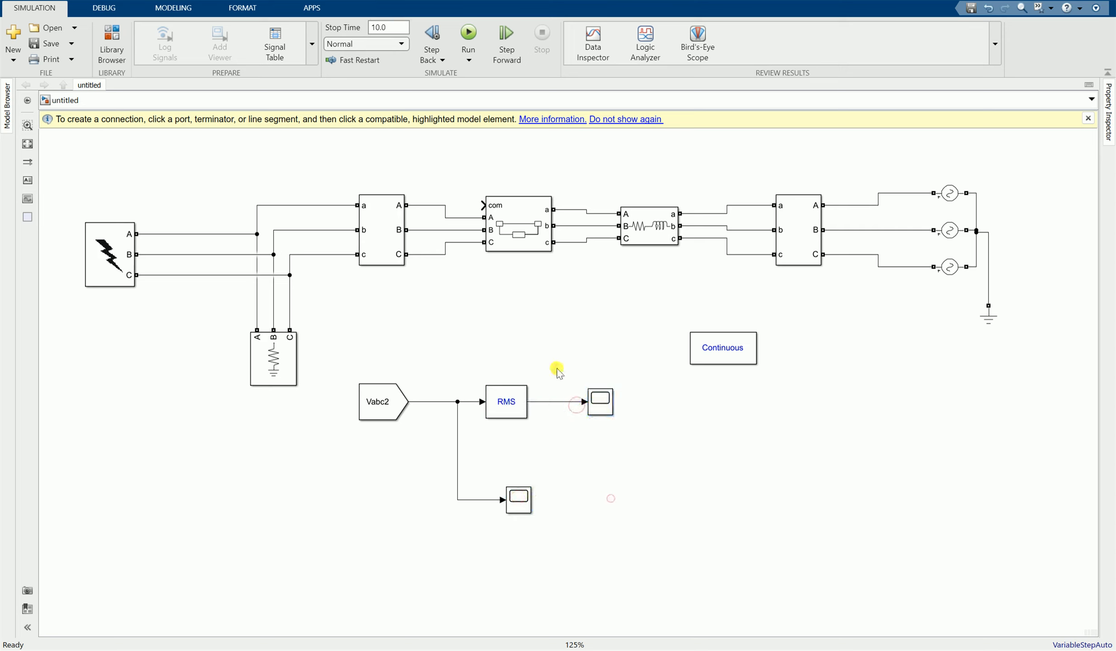
- Review the voltage measurement blocks and check the expected load current plot in the task PDF
scroll(554, 407, "down", 4)
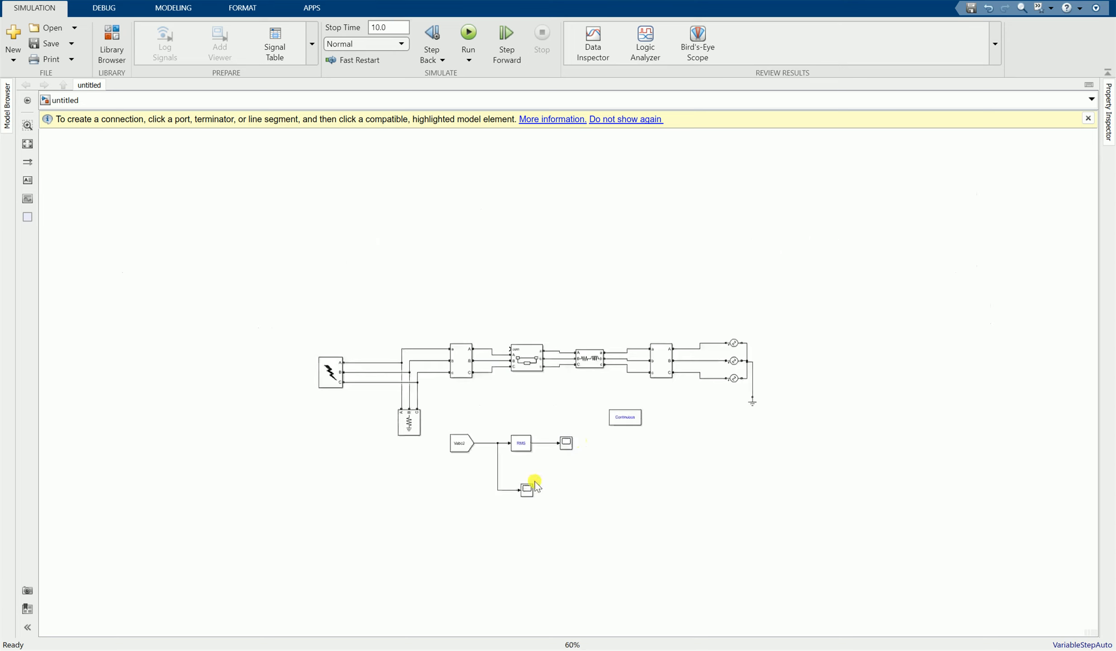
scroll(535, 485, "up", 2)
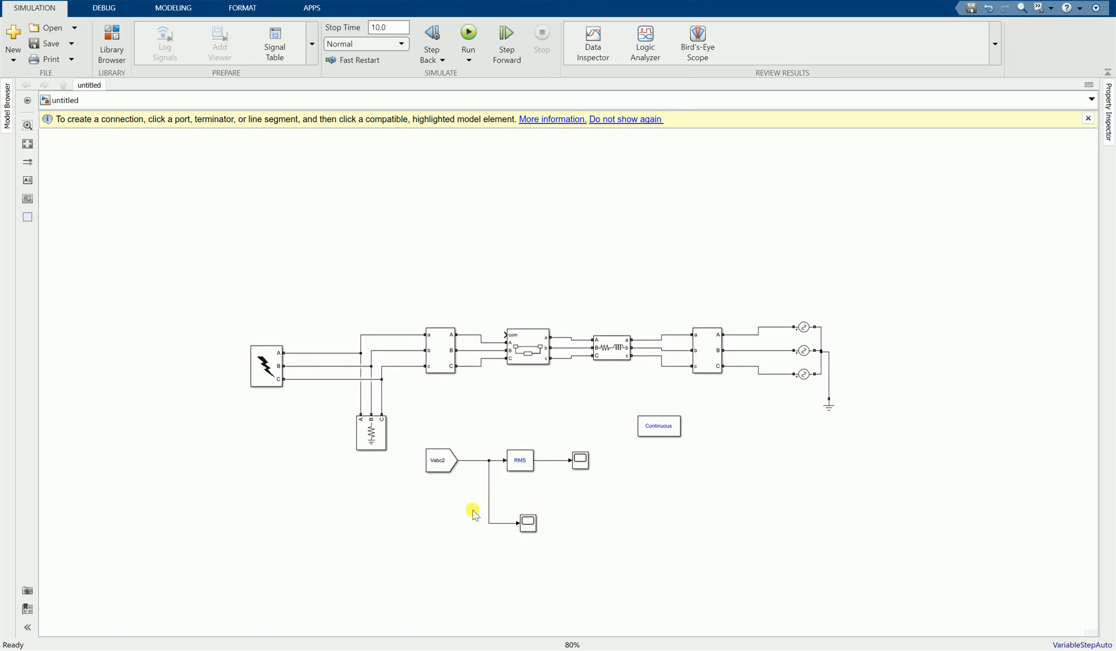
left_click(449, 458)
left_click(600, 516)
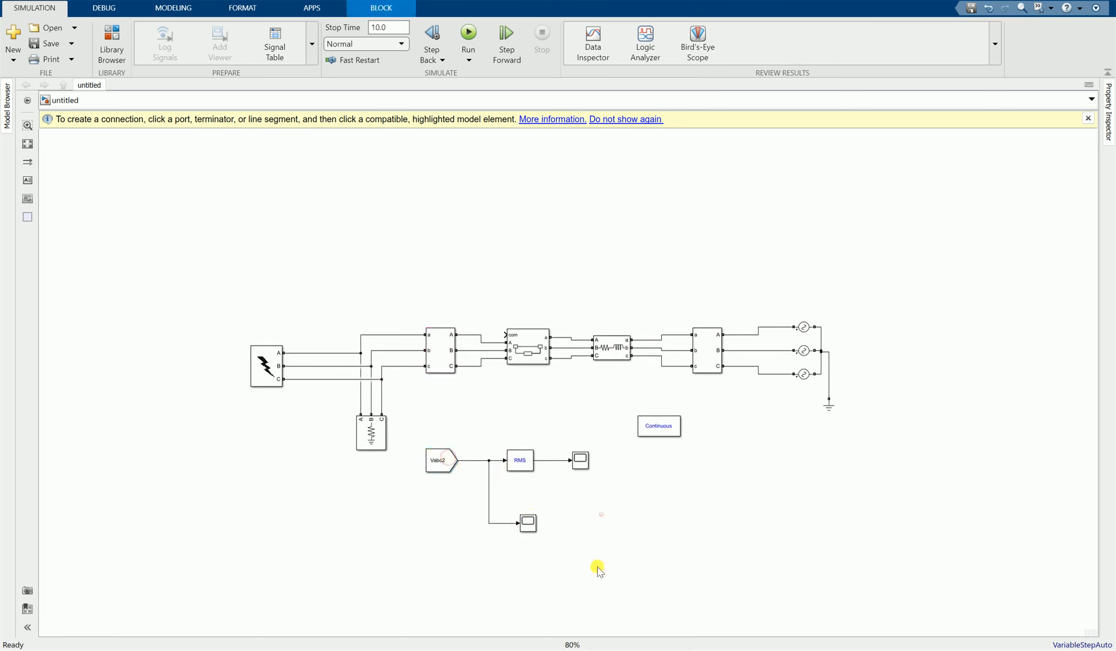
mouse_move(572, 648)
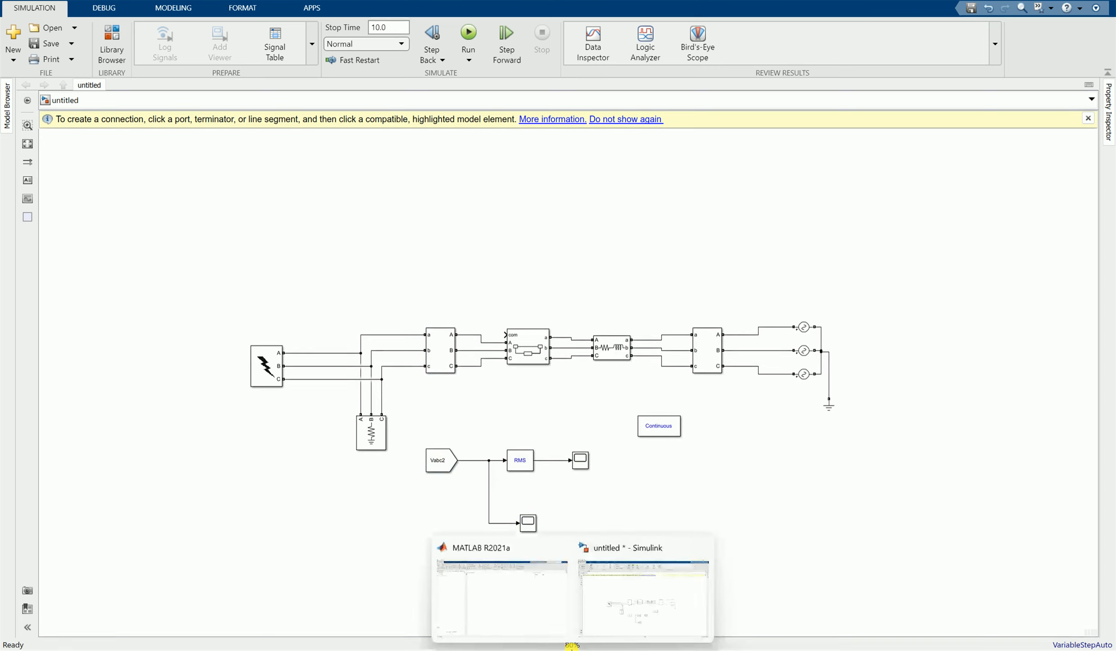
left_click(638, 640)
scroll(639, 506, "up", 2)
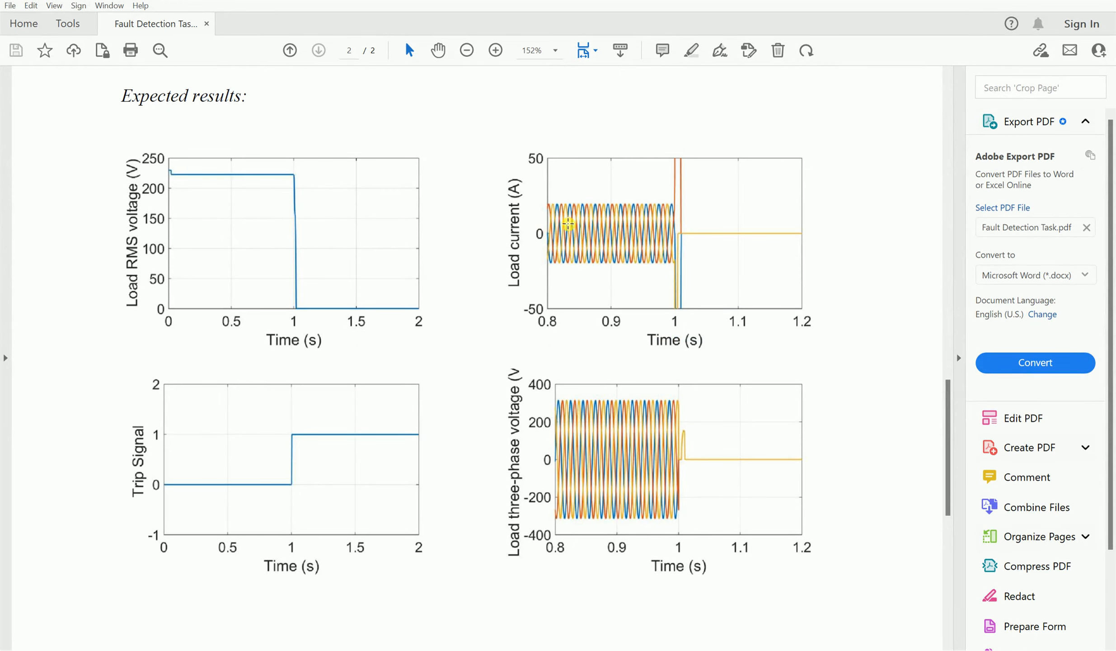
- Switch back to Simulink and copy the current signal label Iabc2 from the load-side V-I measurement block's parameters
left_click(628, 638)
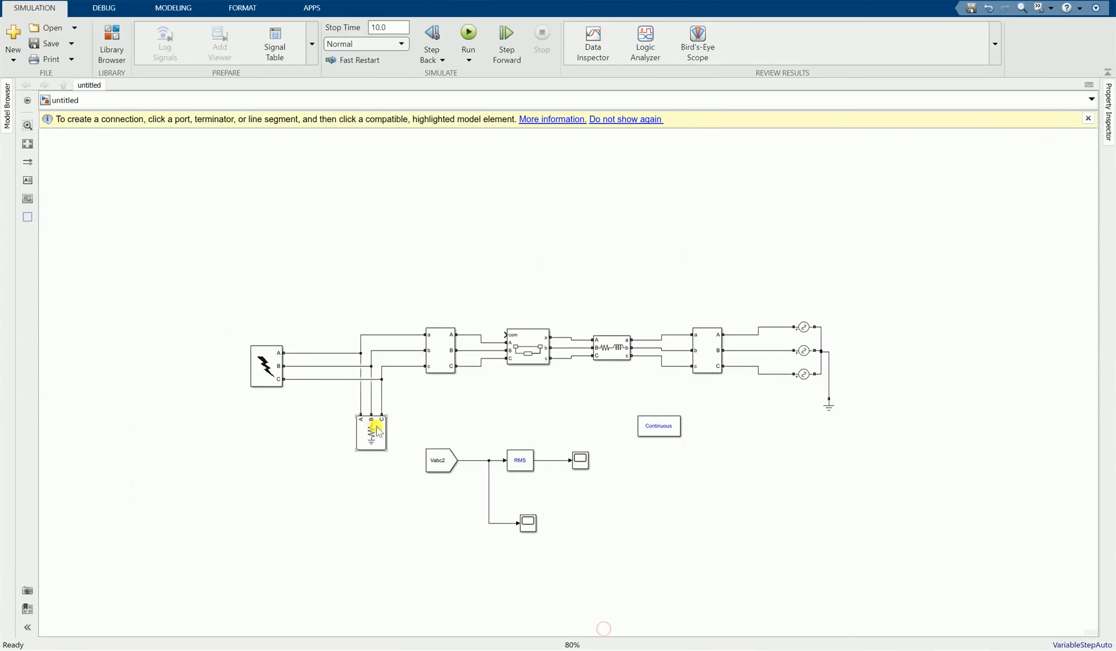
left_click(439, 352)
double_click(489, 428)
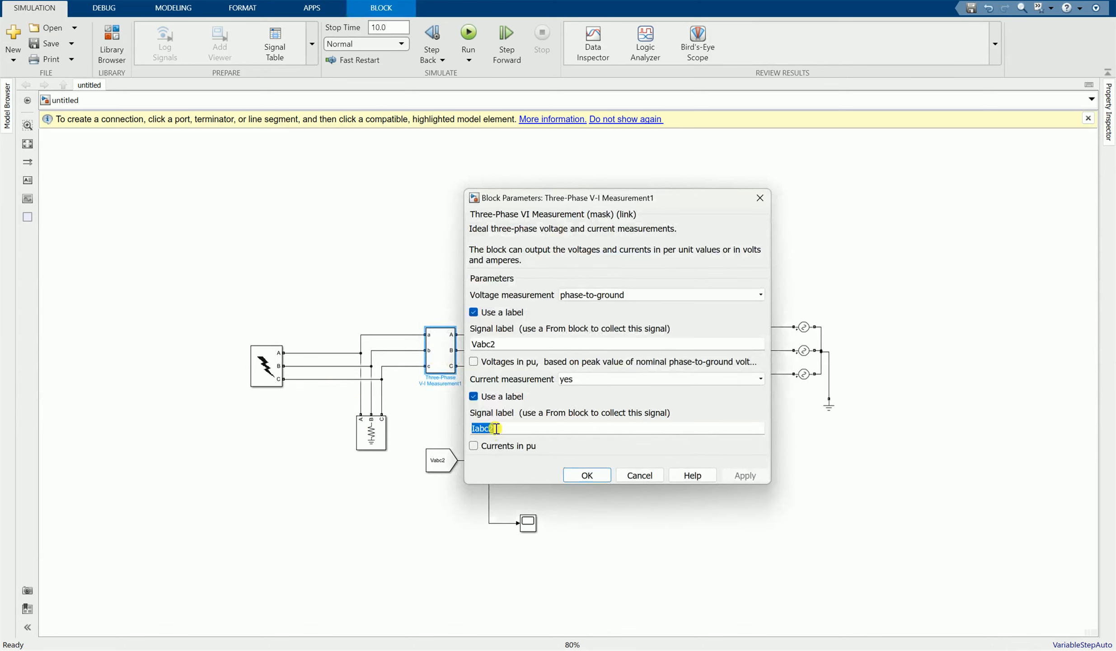
right_click(493, 428)
left_click(522, 484)
left_click(601, 474)
- Add a second From block to the model below the Vabc2 From block
scroll(459, 438, "down", 1)
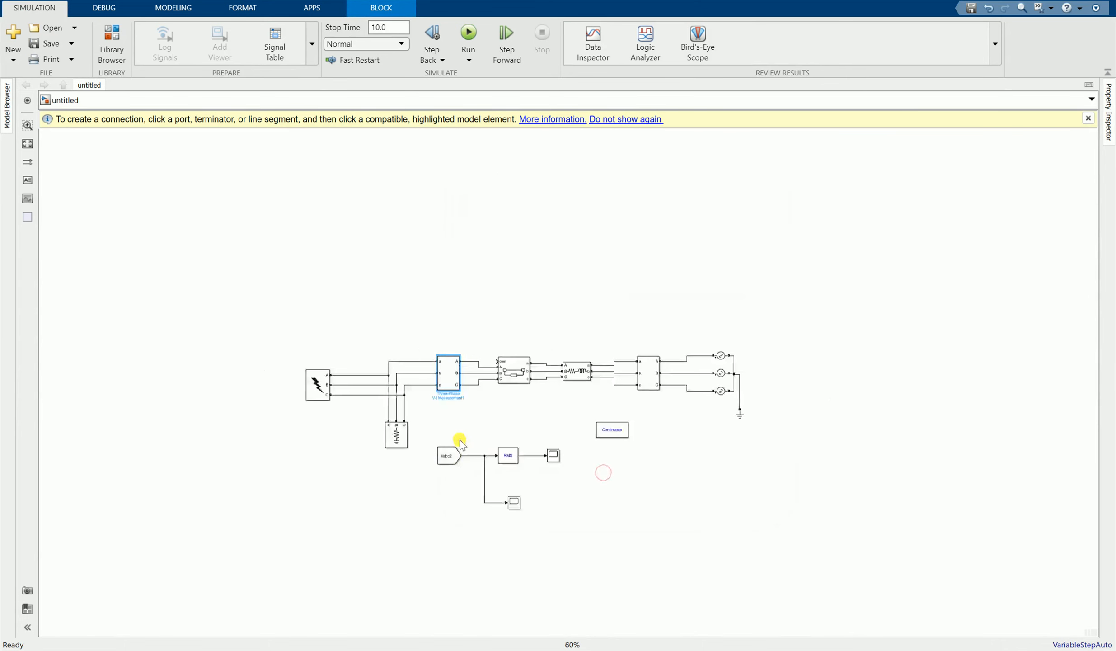
scroll(473, 523, "up", 2)
scroll(472, 525, "up", 1)
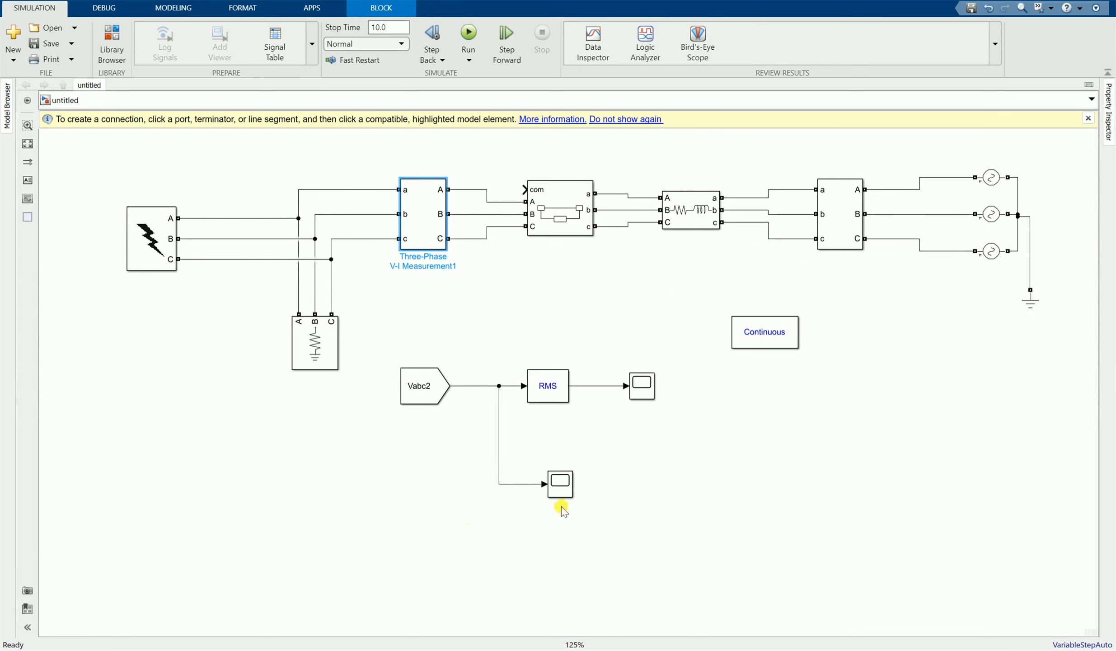
double_click(442, 532)
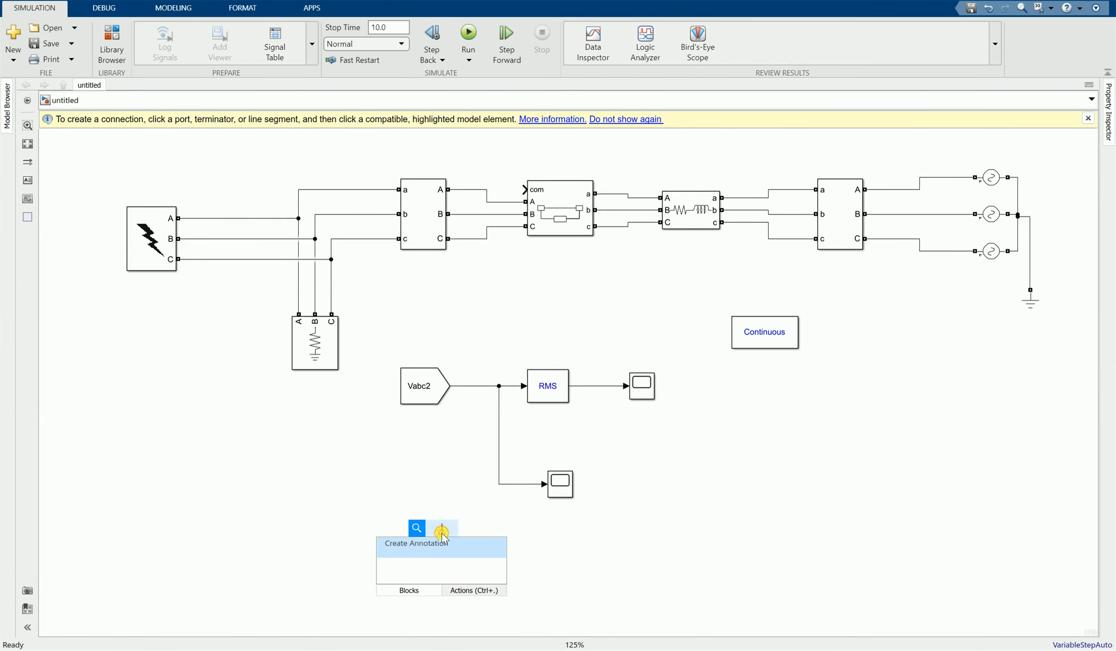
type("from")
key("Return")
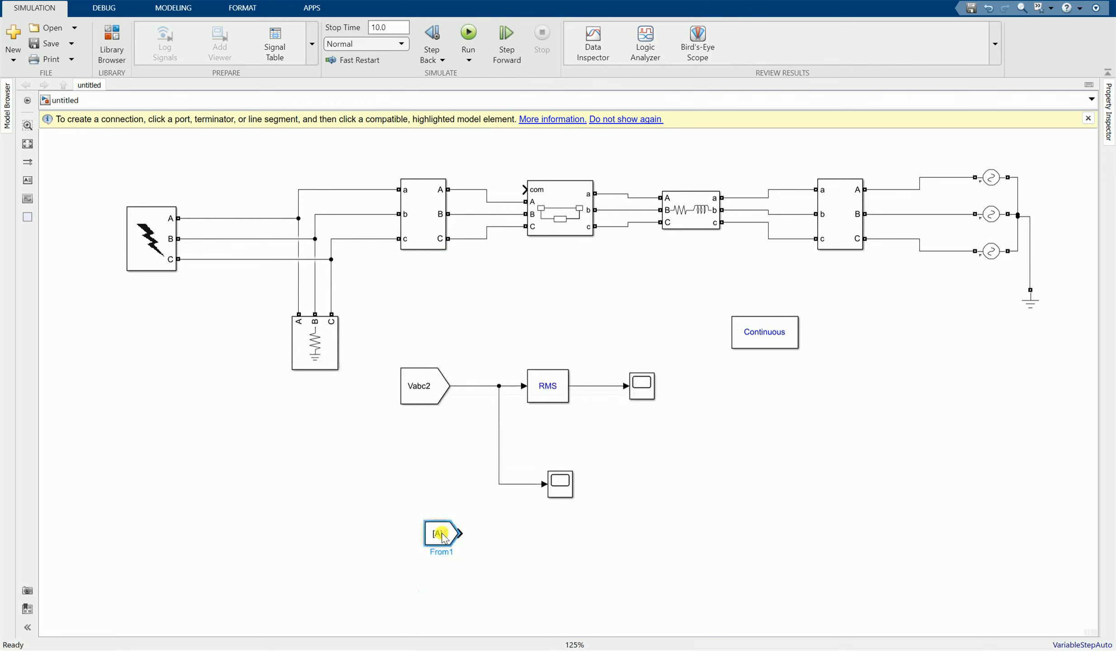
mouse_move(442, 536)
left_mouse_down()
mouse_move(428, 534)
mouse_move(424, 547)
left_mouse_up()
- Set the new From block's Goto tag to Iabc2 and enlarge the block so its tag is easy to read
double_click(424, 547)
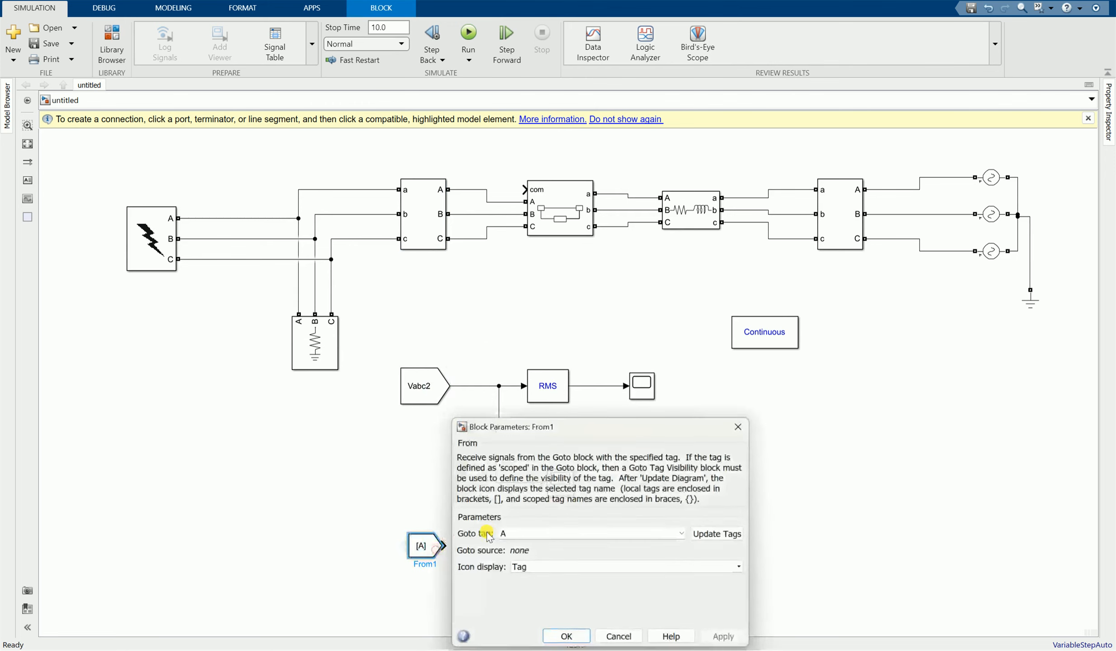
right_click(512, 531)
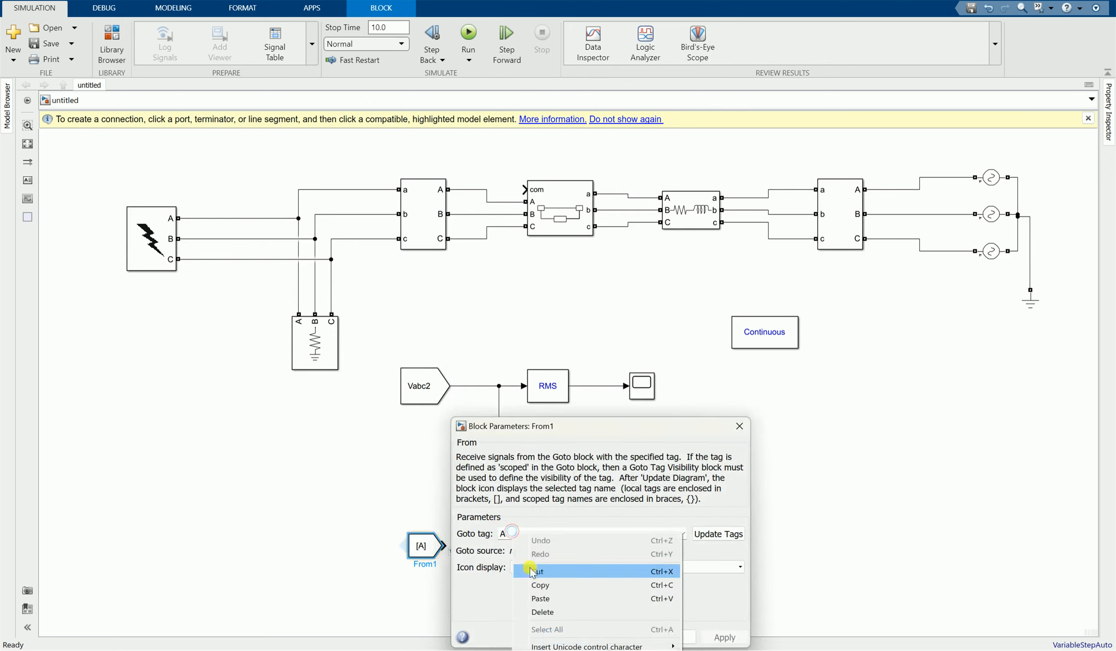
left_click(510, 535)
type("Iabc2")
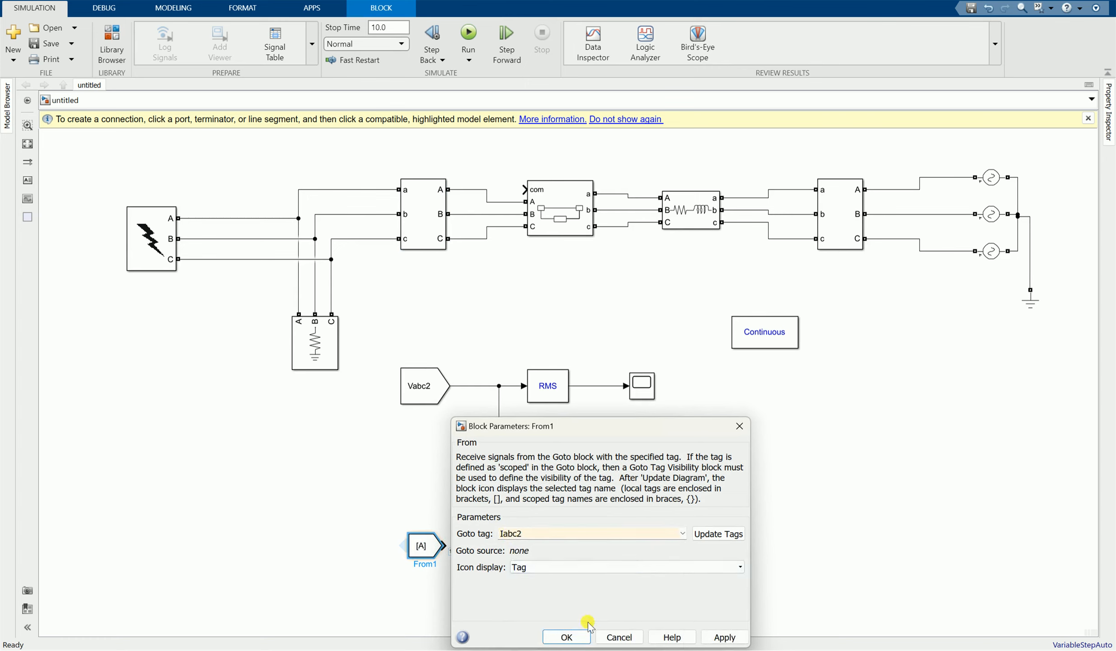
left_click(567, 637)
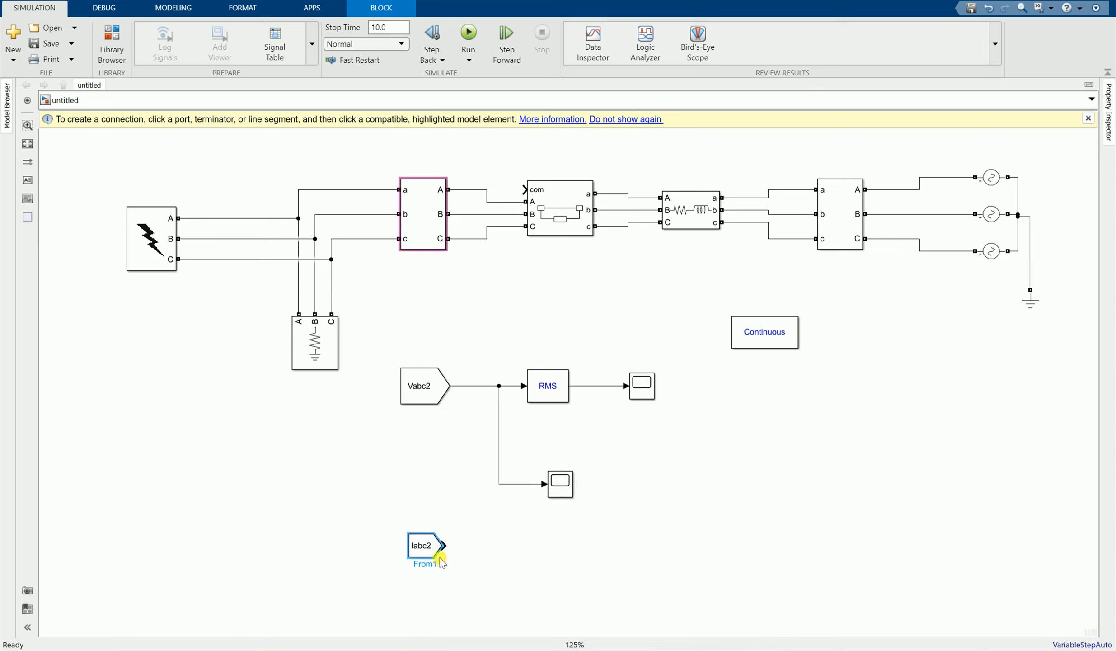
left_click_drag(441, 562, 460, 572)
- Add a Scope block beside the Iabc2 From block, aligned under the voltage scope, and connect the Iabc2 signal to it
double_click(536, 554)
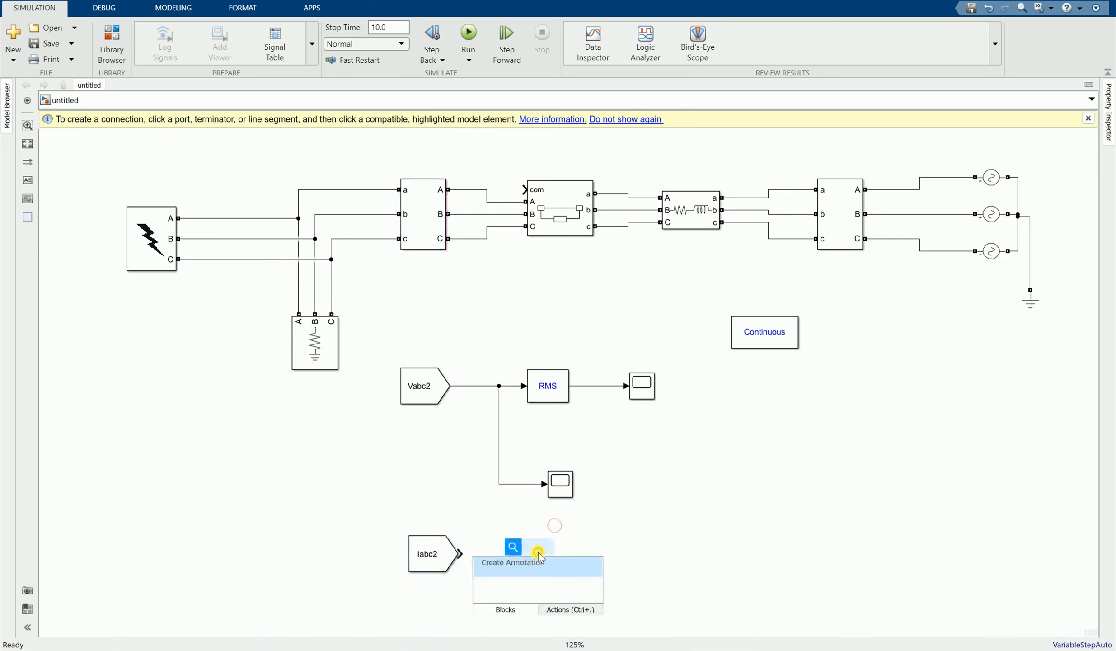
type("scope")
key("Return")
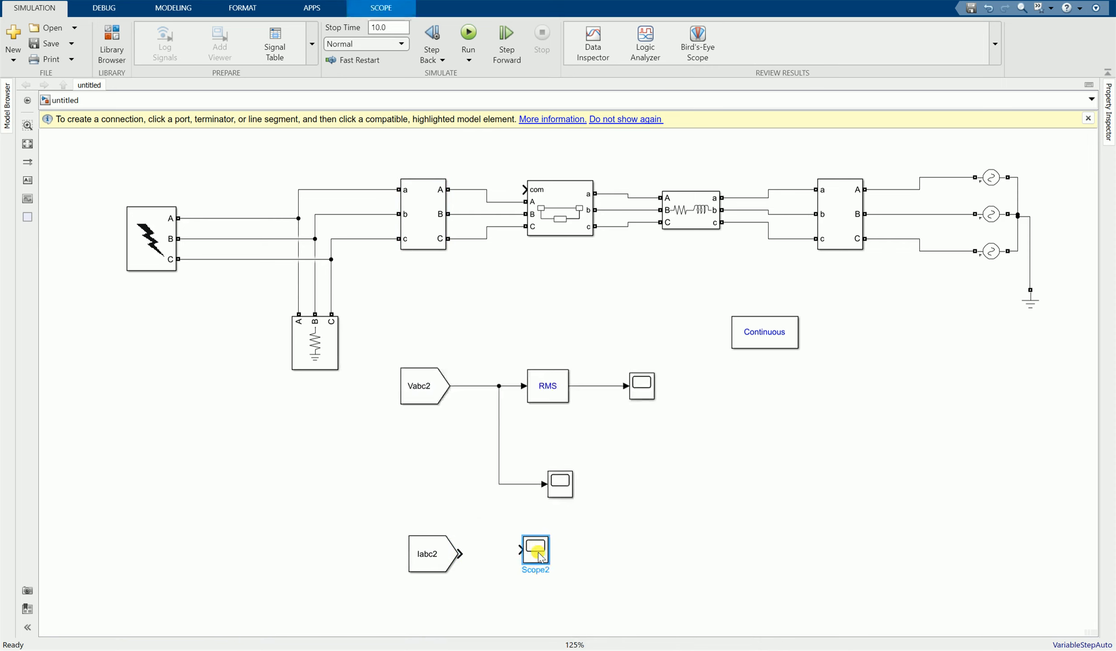
left_click_drag(538, 552, 562, 556)
left_click(527, 556)
left_click(664, 535)
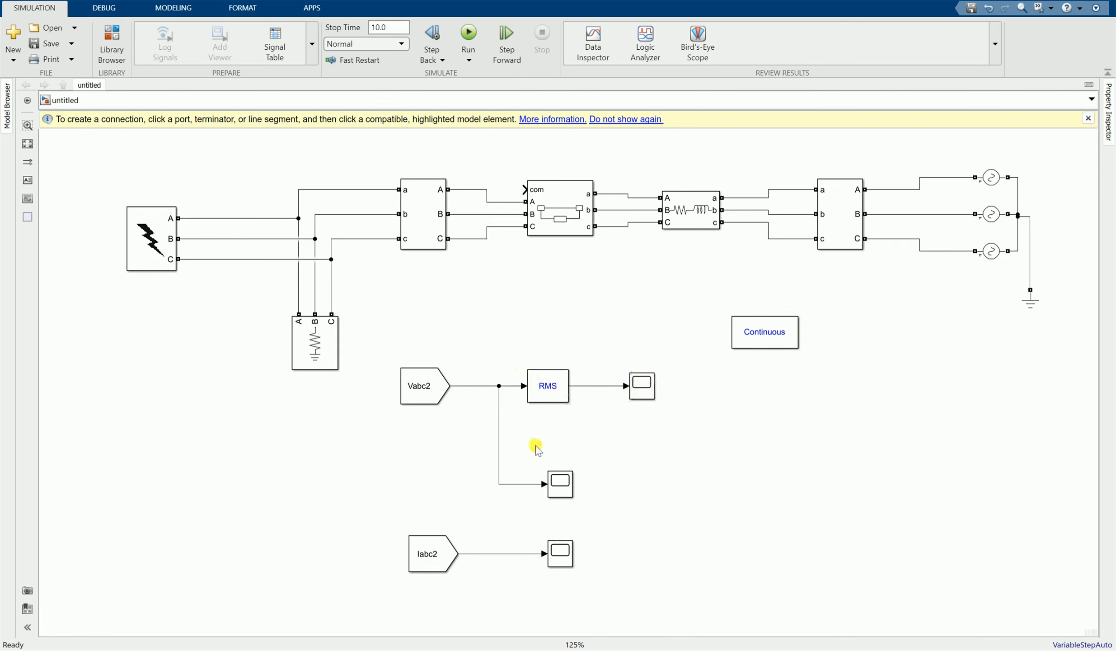
- Switch to the task PDF and review the requirements for the RMS voltage limits and the circuit breaker's response
left_click(635, 649)
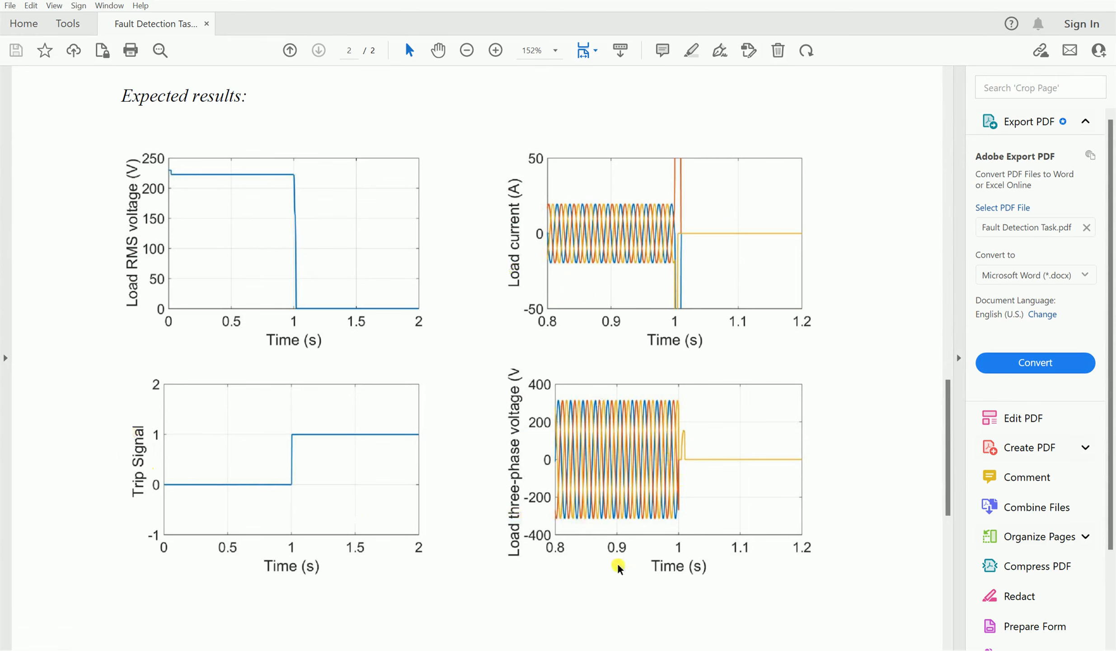
mouse_move(636, 647)
scroll(618, 436, "up", 15)
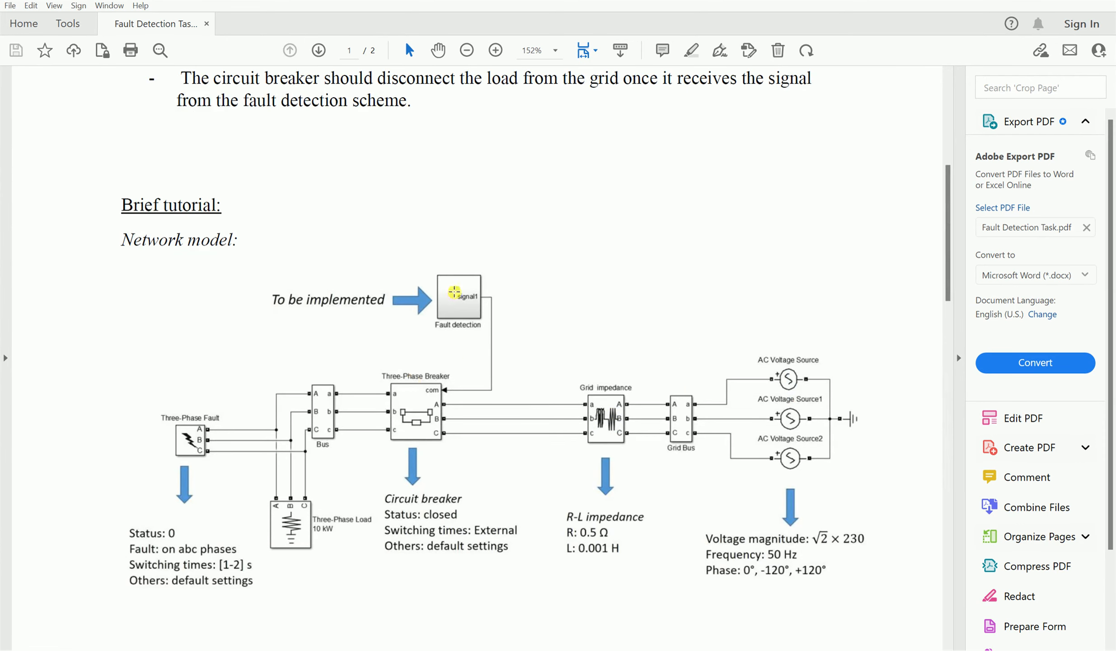
scroll(455, 322, "up", 3)
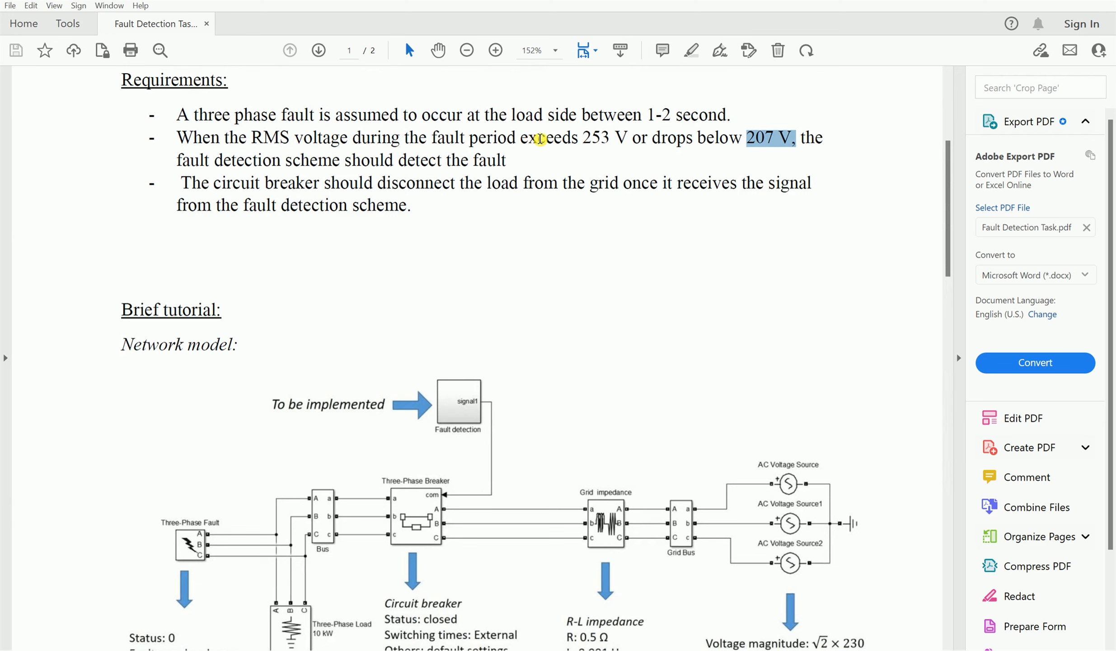
left_click(591, 139)
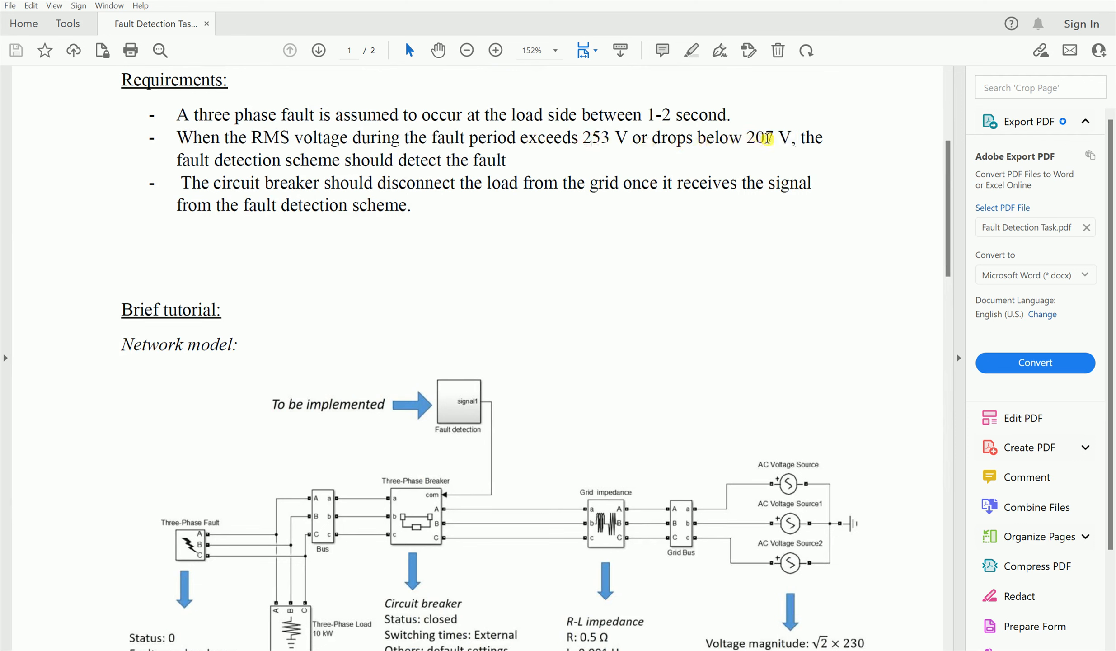
left_click(310, 161)
scroll(568, 301, "down", 1)
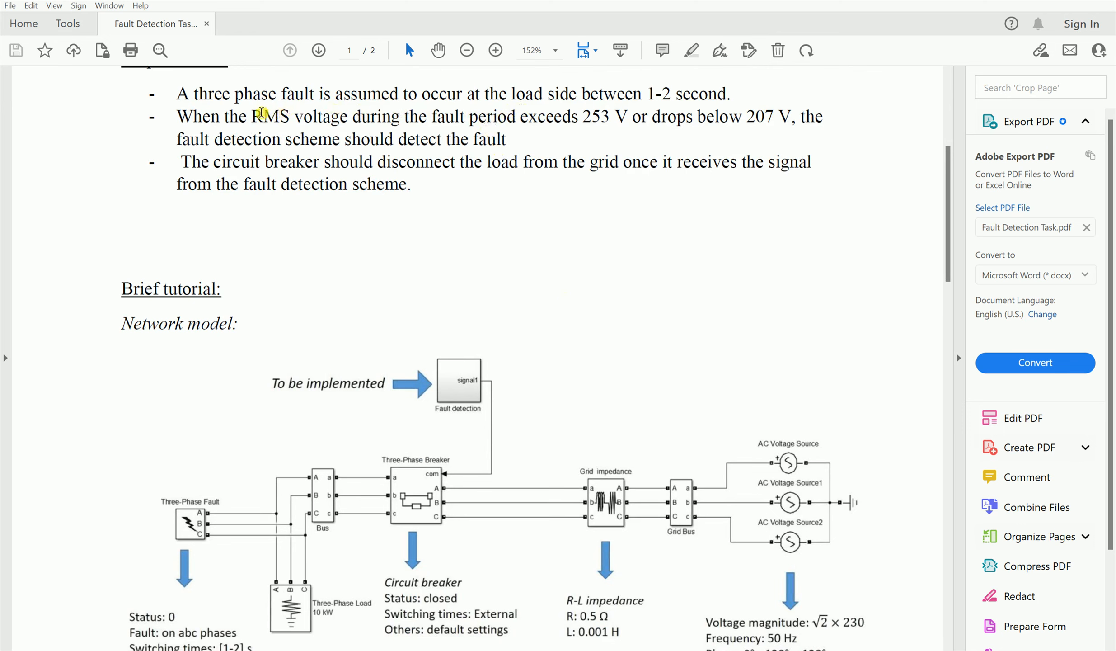
left_click_drag(252, 115, 347, 118)
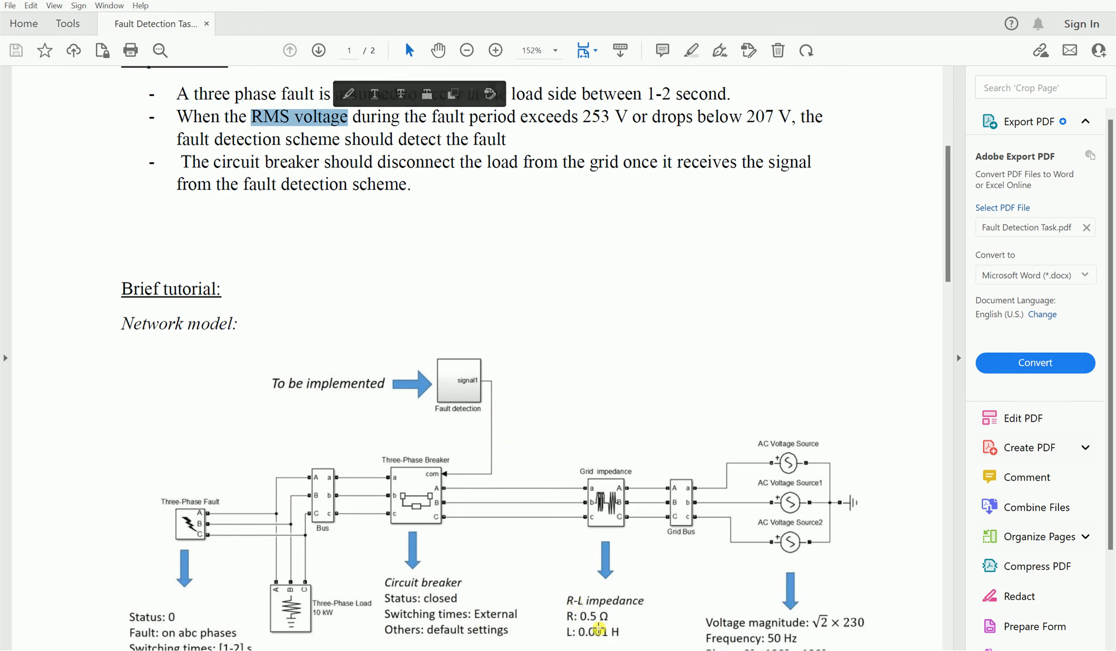
- Switch back to Simulink, add a Goto block below the RMS scope and branch the RMS output signal to it
key("alt+Tab")
left_click(559, 398)
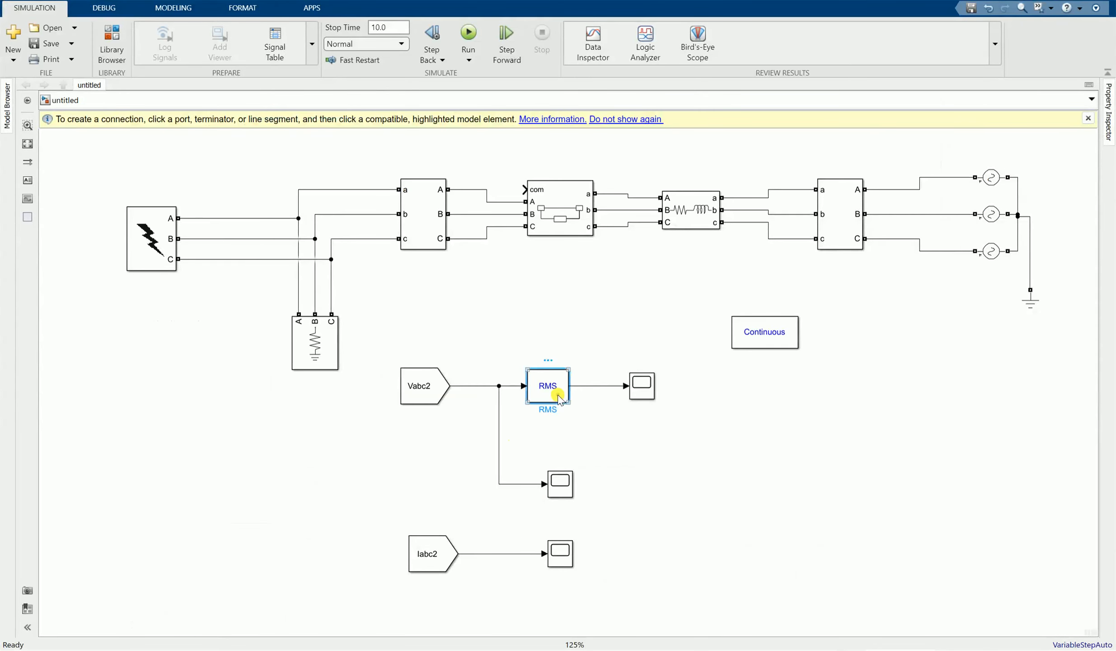
left_click_drag(644, 398, 660, 398)
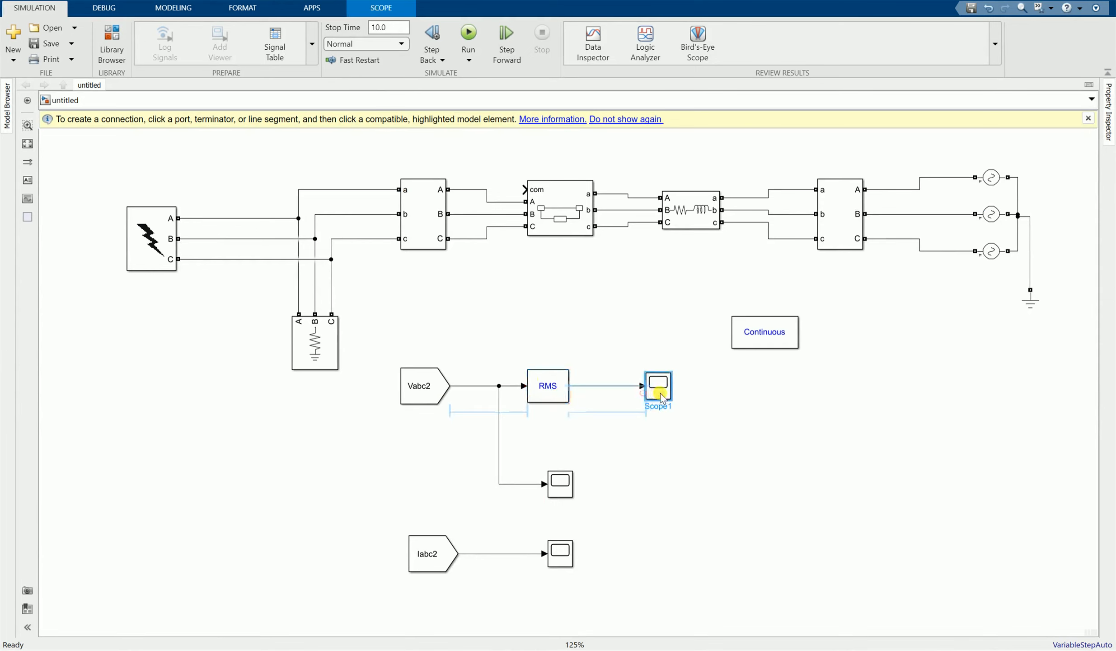
double_click(663, 455)
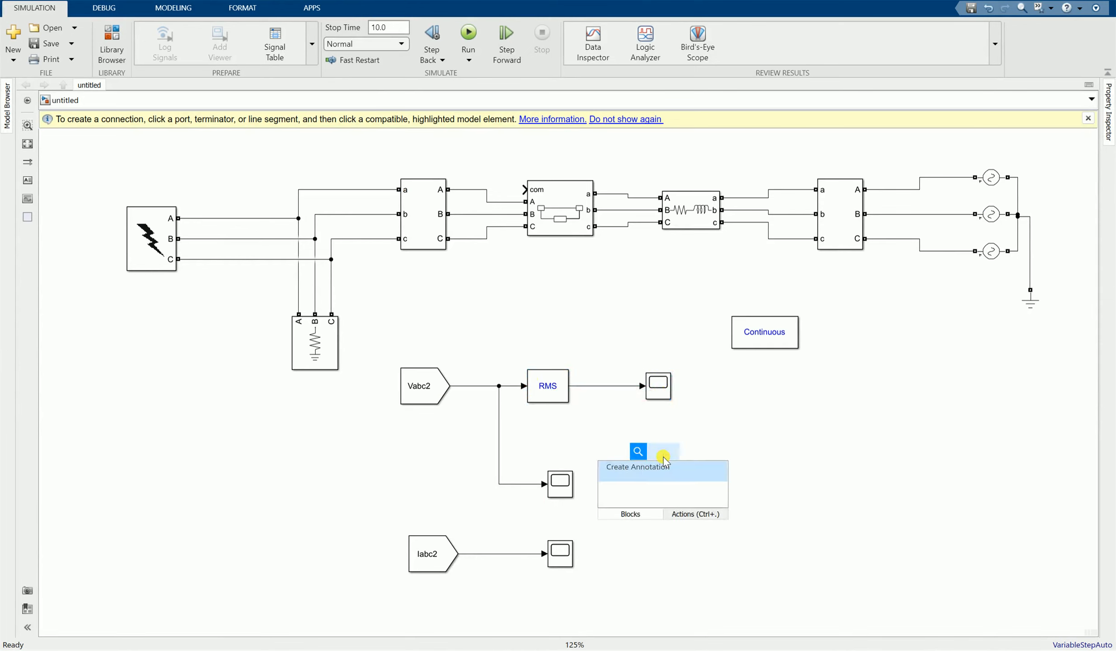
type("go")
key("Return")
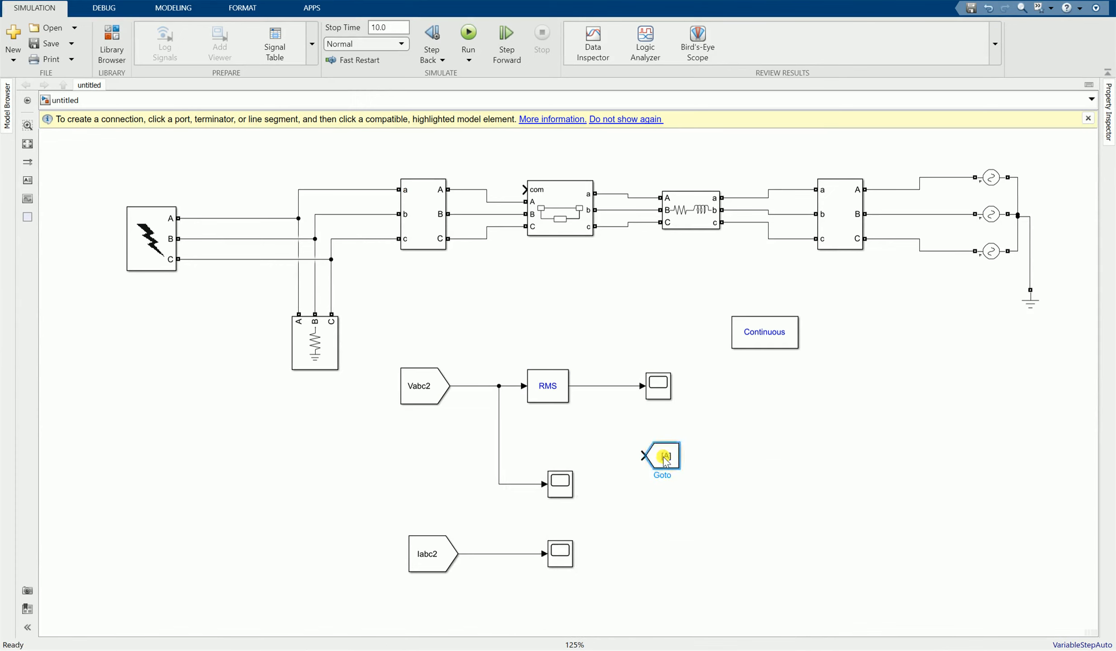
left_click(644, 456)
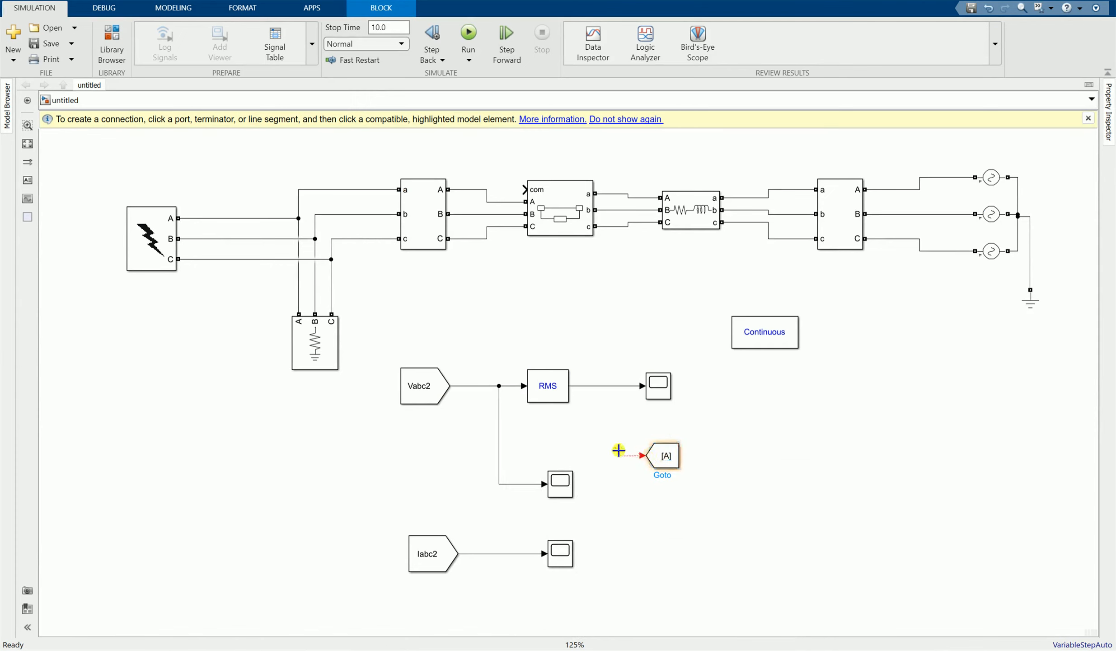
left_click(589, 386)
- Set the Goto block's tag visibility to global and its tag to VRMS, copying the tag name
double_click(667, 461)
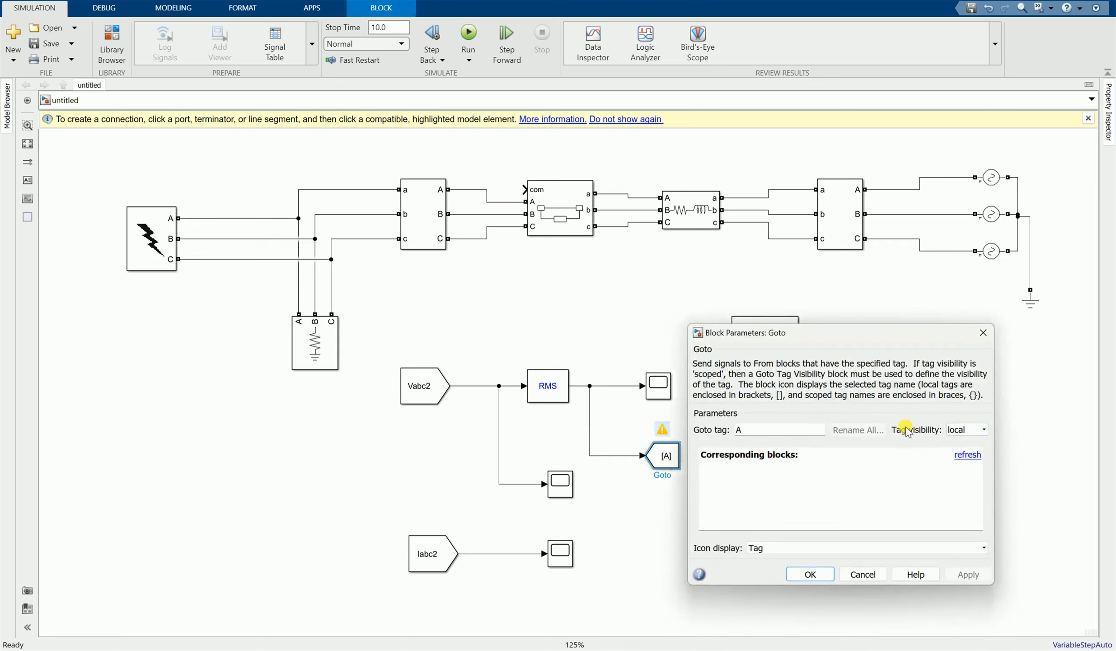
left_click(974, 430)
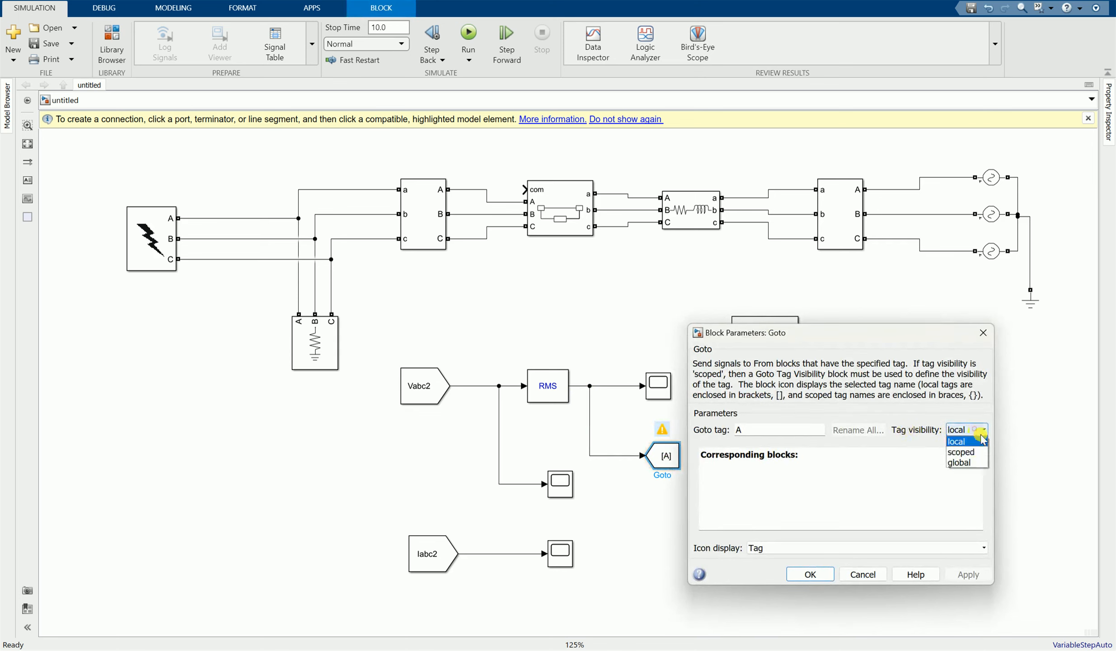
left_click(962, 461)
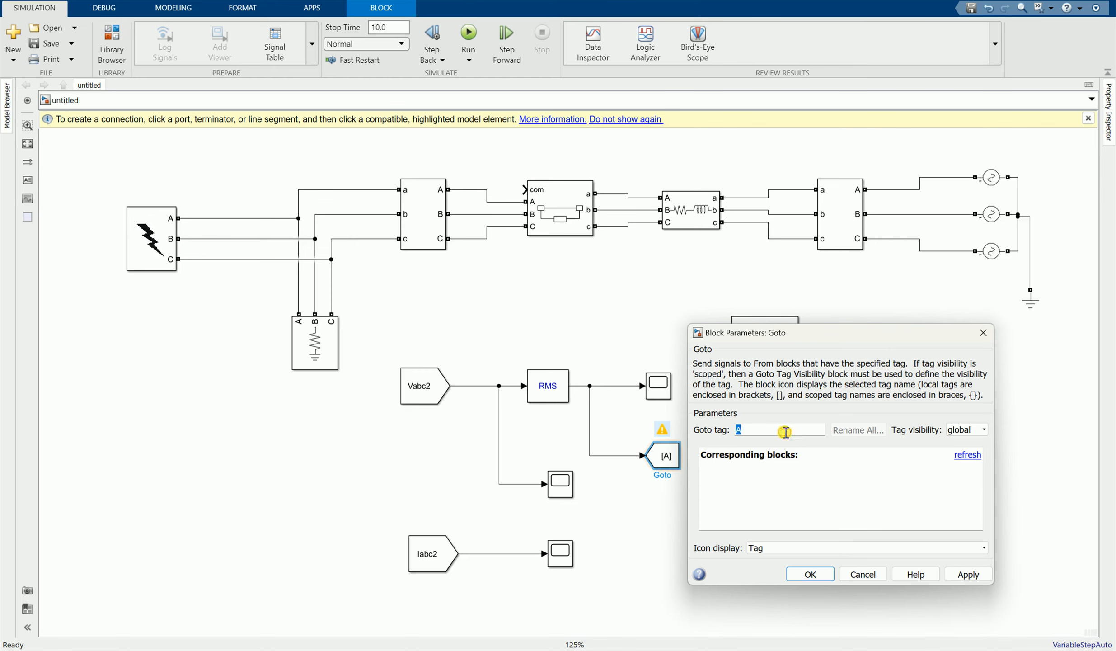
key("Caps_Lock")
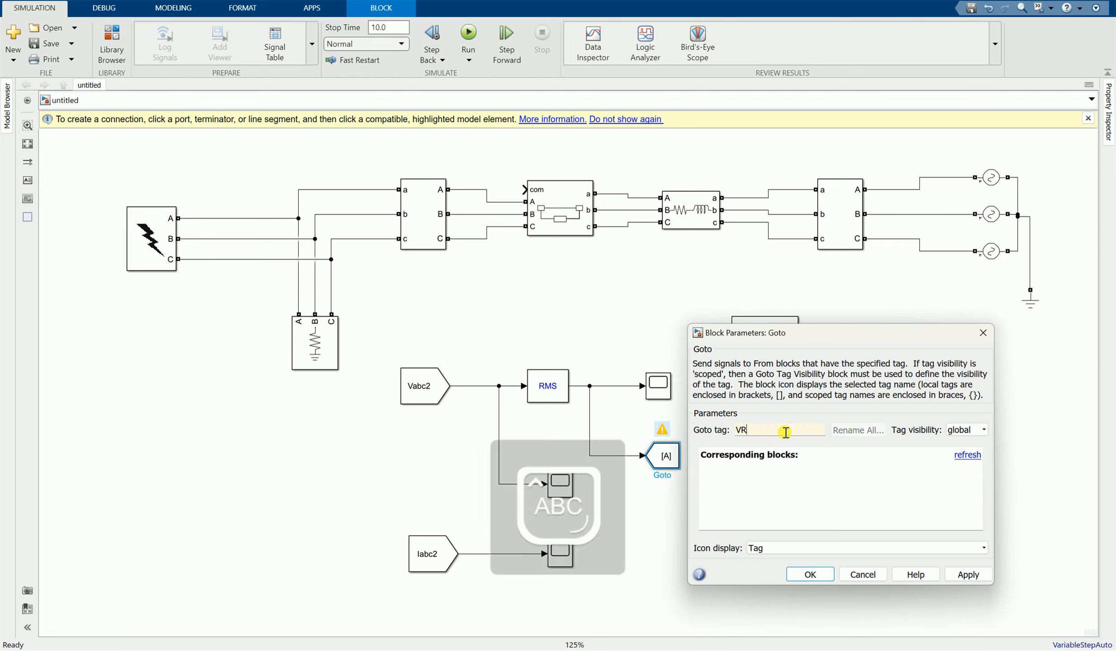
key("Caps_Lock")
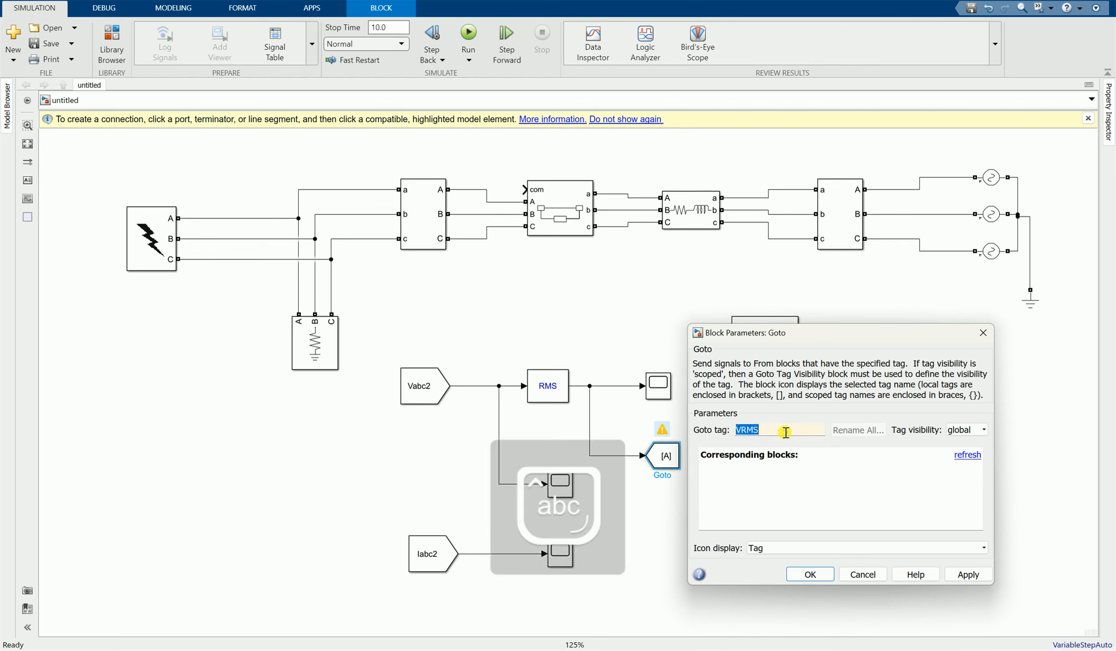
right_click(786, 432)
left_click(810, 486)
left_click(811, 574)
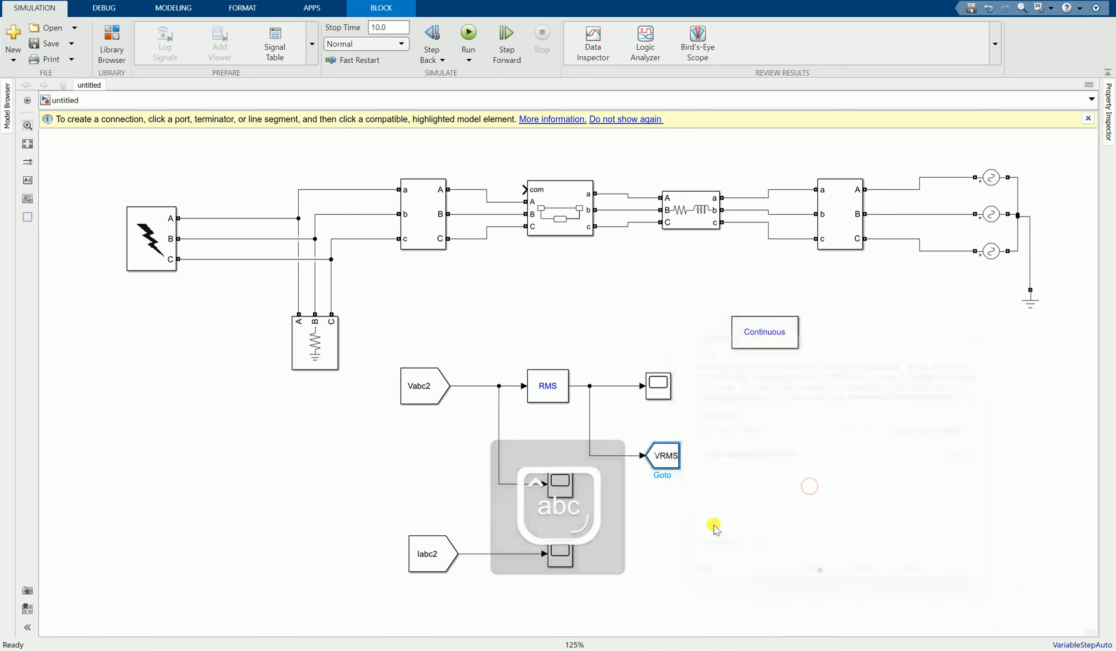
- Enlarge the VRMS Goto block slightly so its tag fits inside
left_click(718, 506)
left_click_drag(677, 469, 692, 475)
left_click(648, 514)
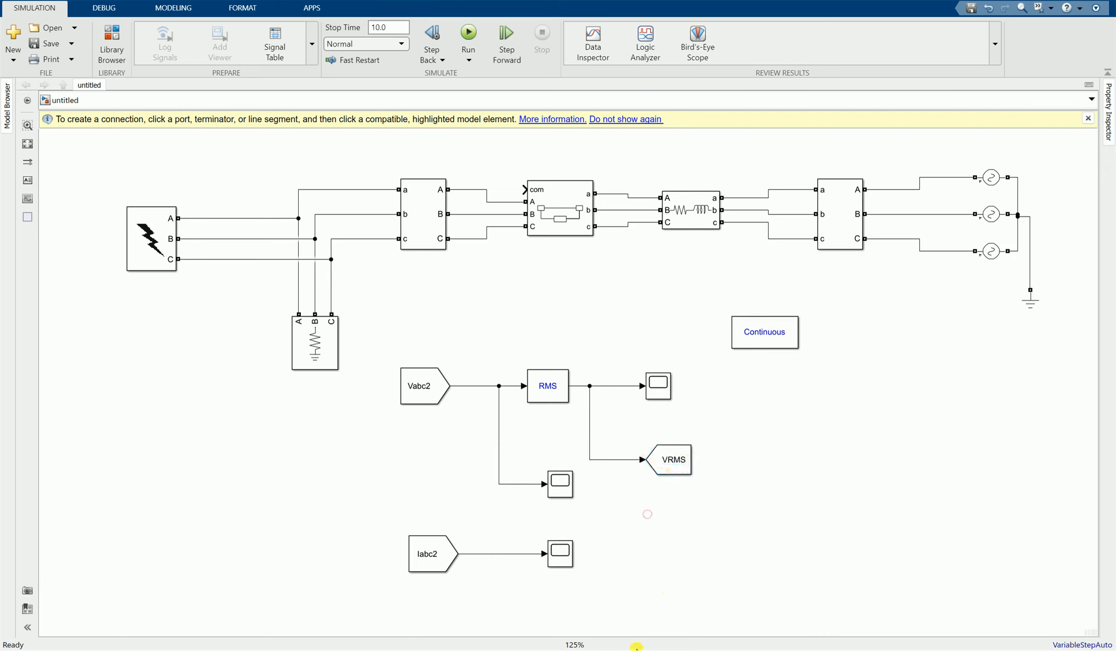
- Check the voltage limits in the task PDF, return to Simulink and add a From block in the empty area above the network
left_click(637, 649)
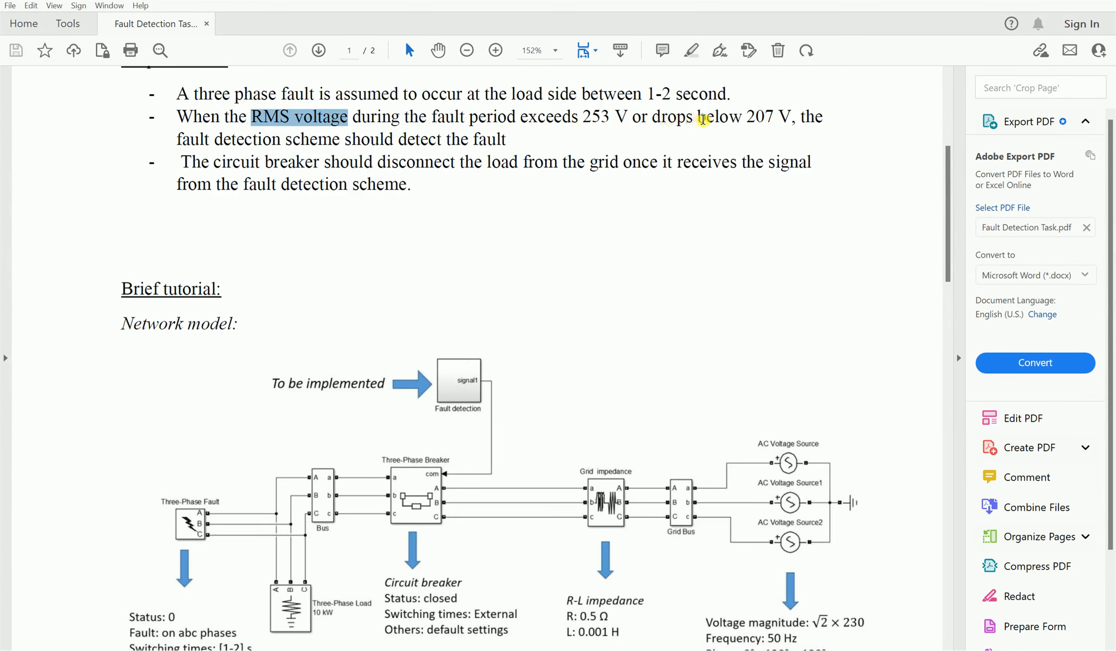
left_click(648, 648)
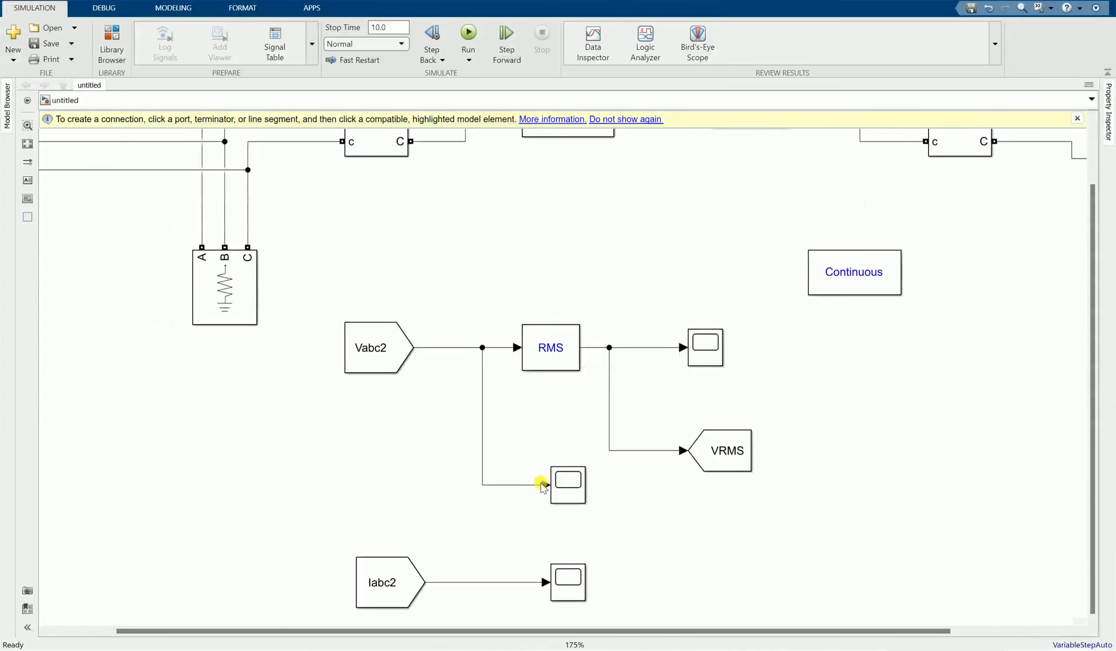
scroll(543, 480, "down", 5)
scroll(473, 244, "up", 4)
right_click(438, 228)
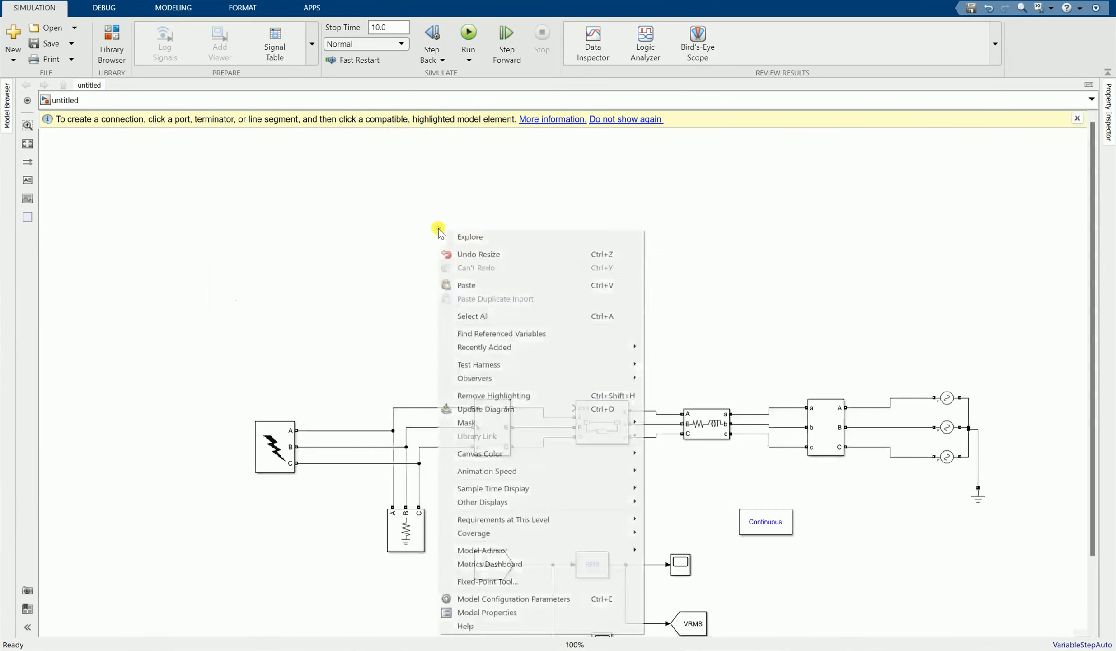
left_click(339, 226)
double_click(385, 245)
type("from")
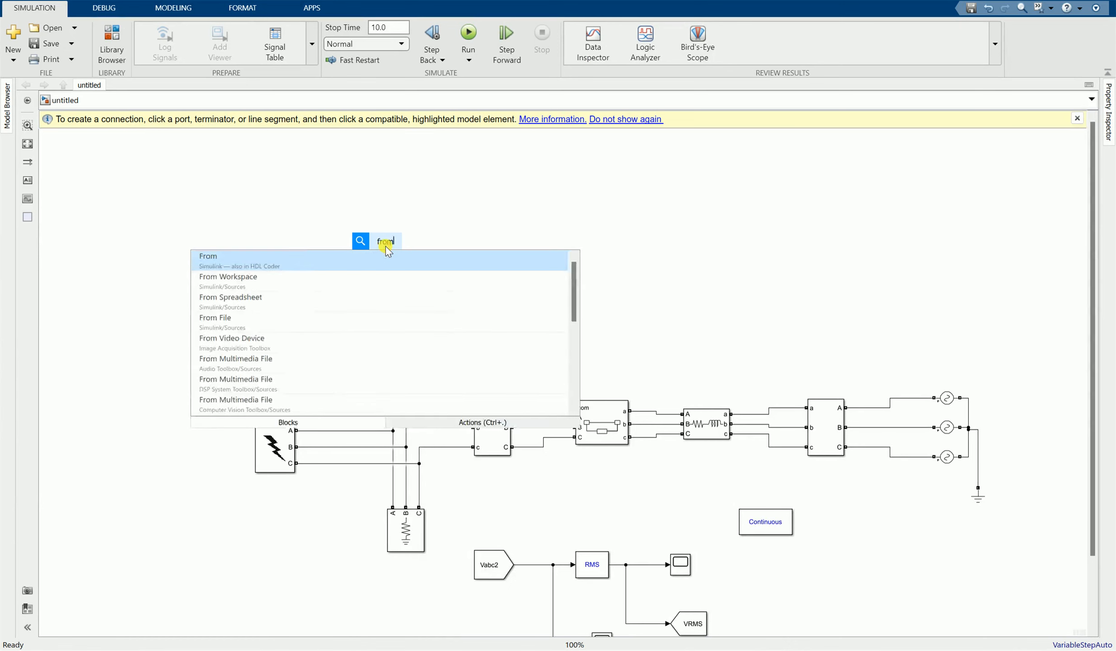
key("Return")
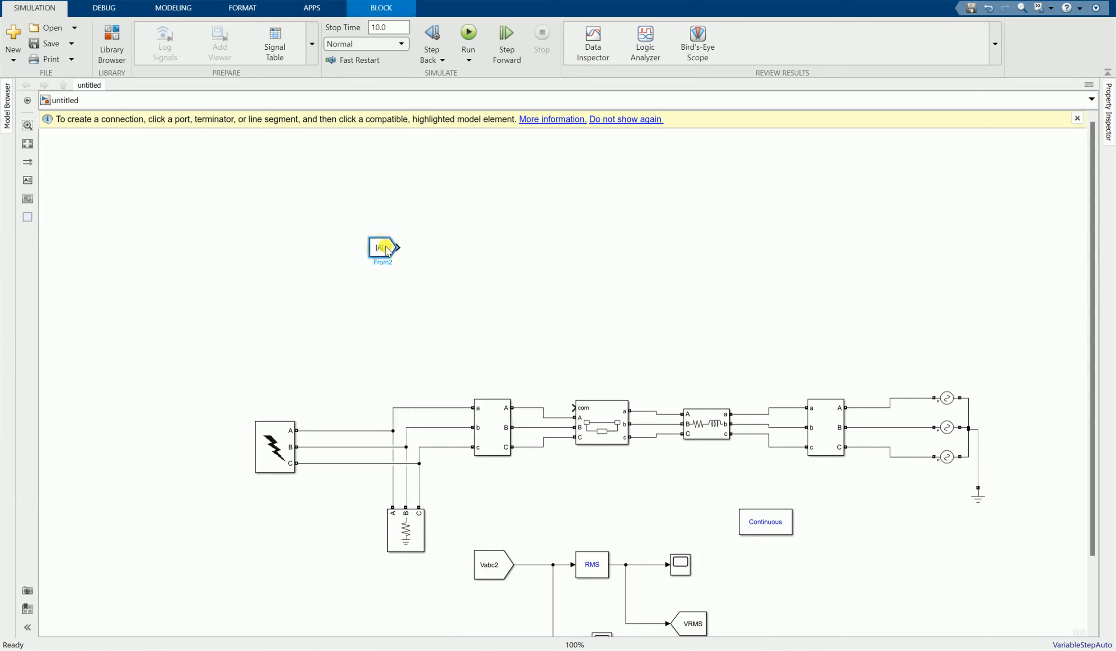
- Enlarge the new From block and set its Goto tag to VRMS
scroll(386, 247, "up", 4)
left_click_drag(399, 259, 427, 271)
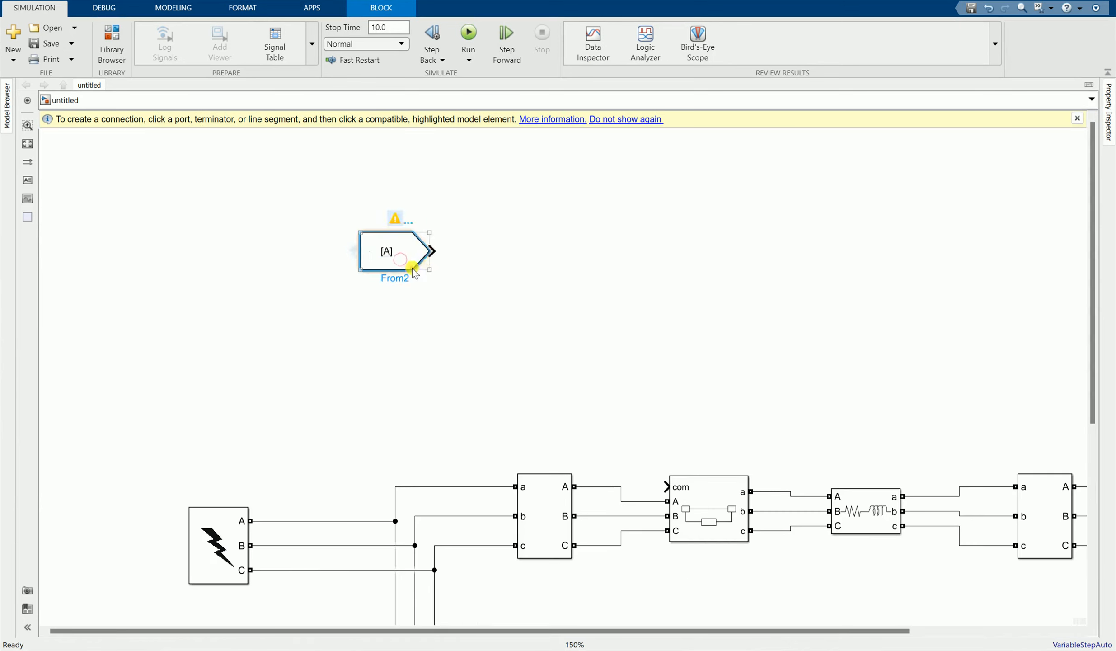
double_click(412, 266)
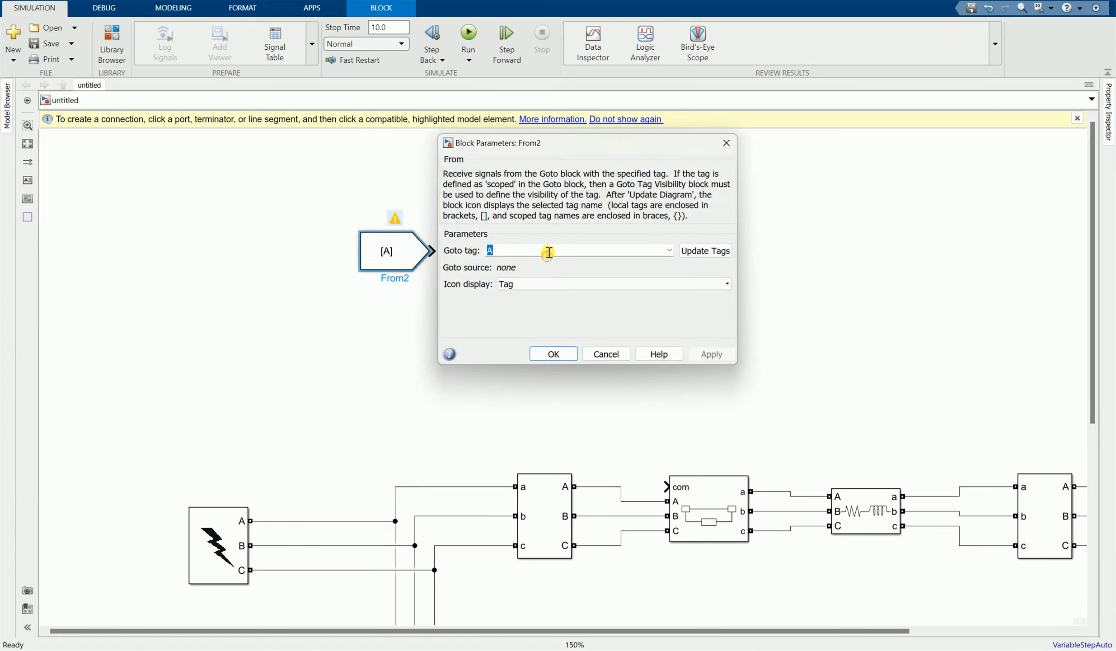
type("VRMS")
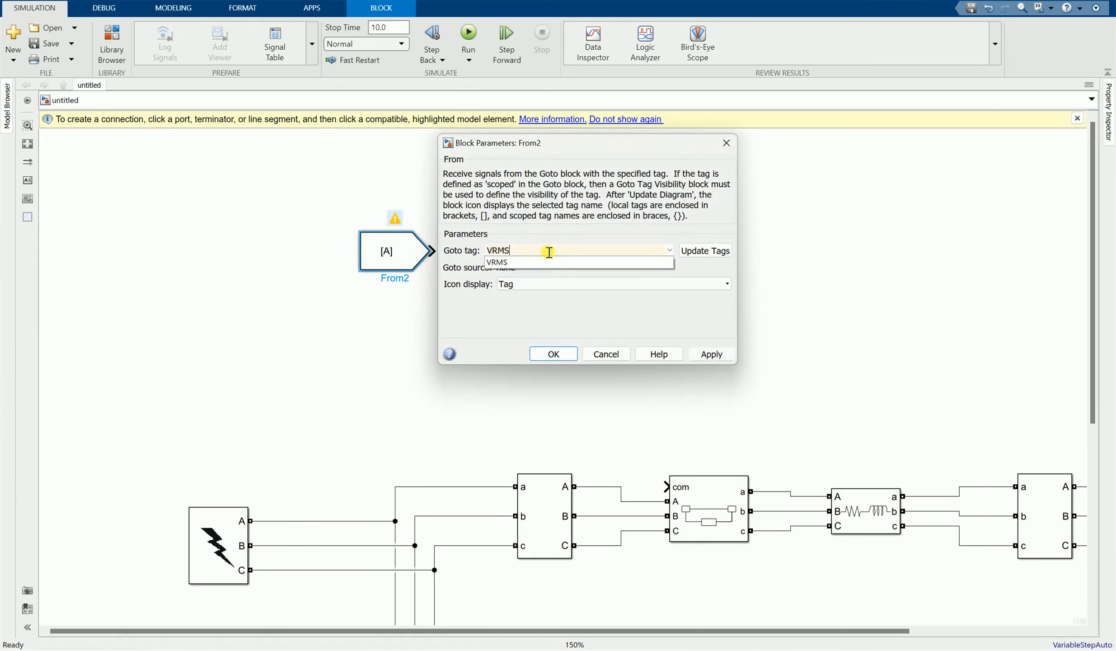
left_click(708, 351)
left_click(558, 352)
left_click(346, 405)
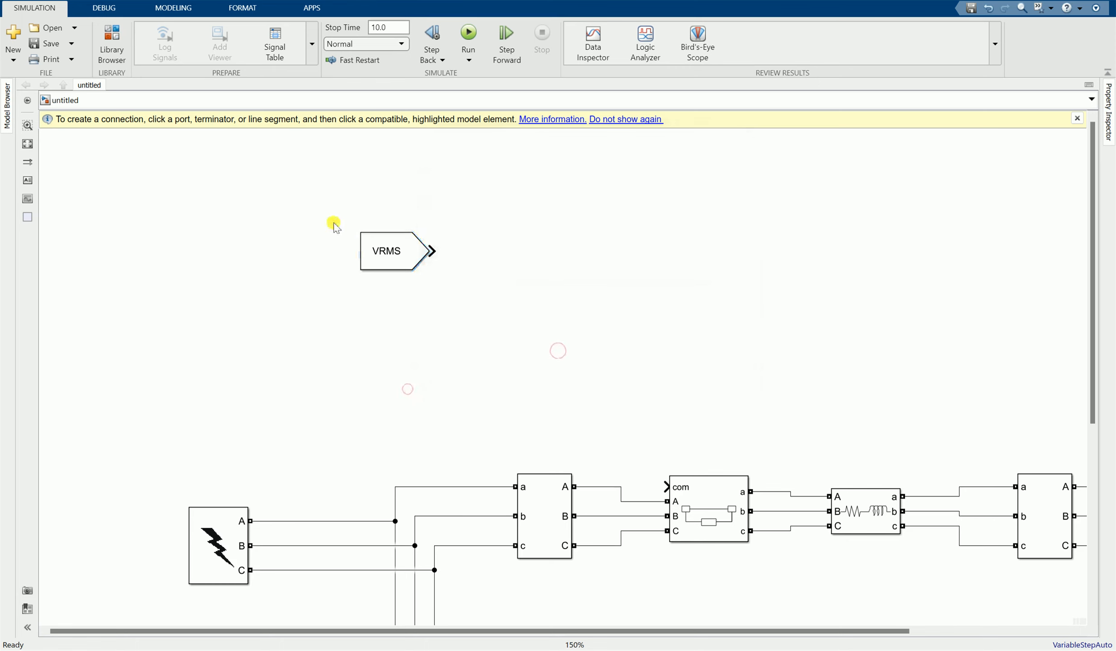
- Recheck the fault condition in the task PDF, then add a GreaterThanOrEqual block in Simulink and connect VRMS to its first input
left_click(628, 650)
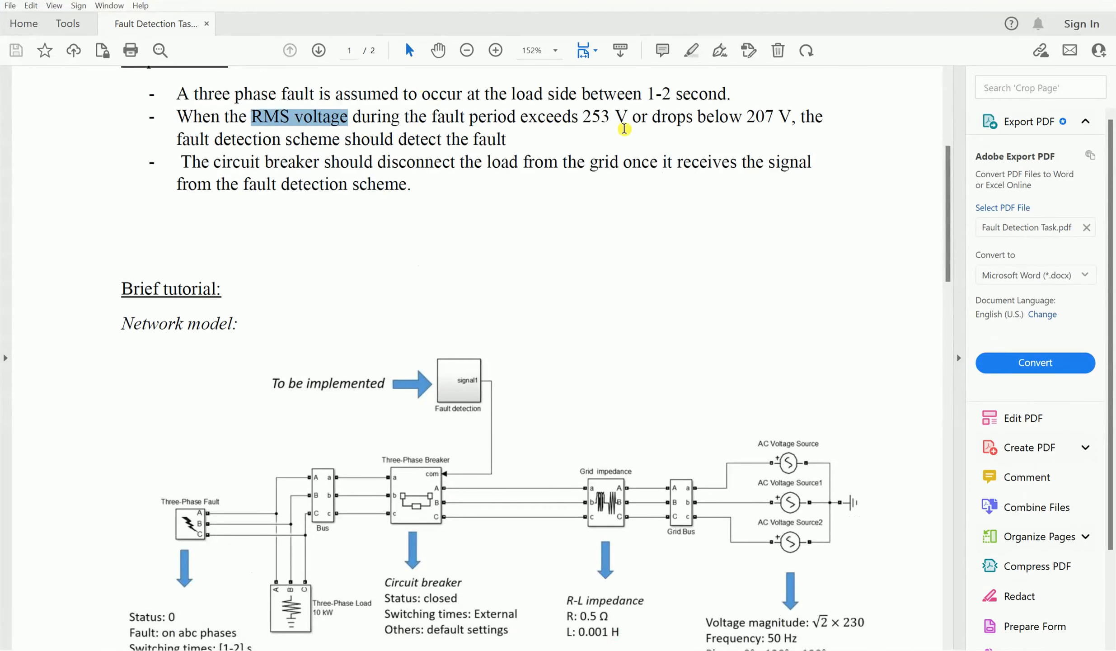
left_click(628, 649)
double_click(534, 269)
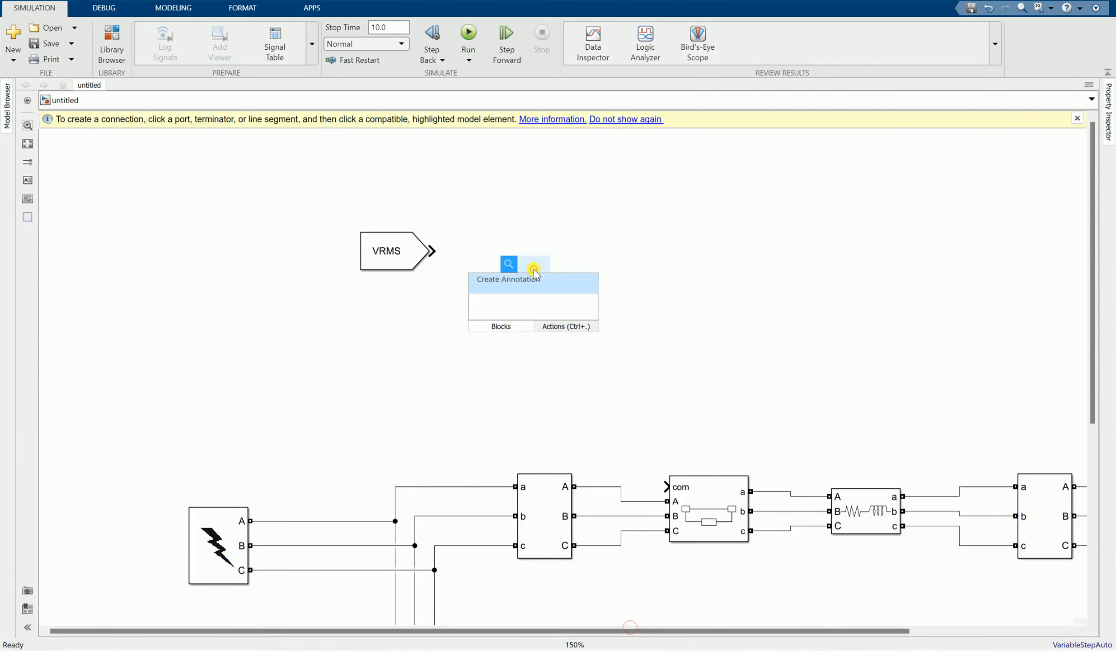
type("greater")
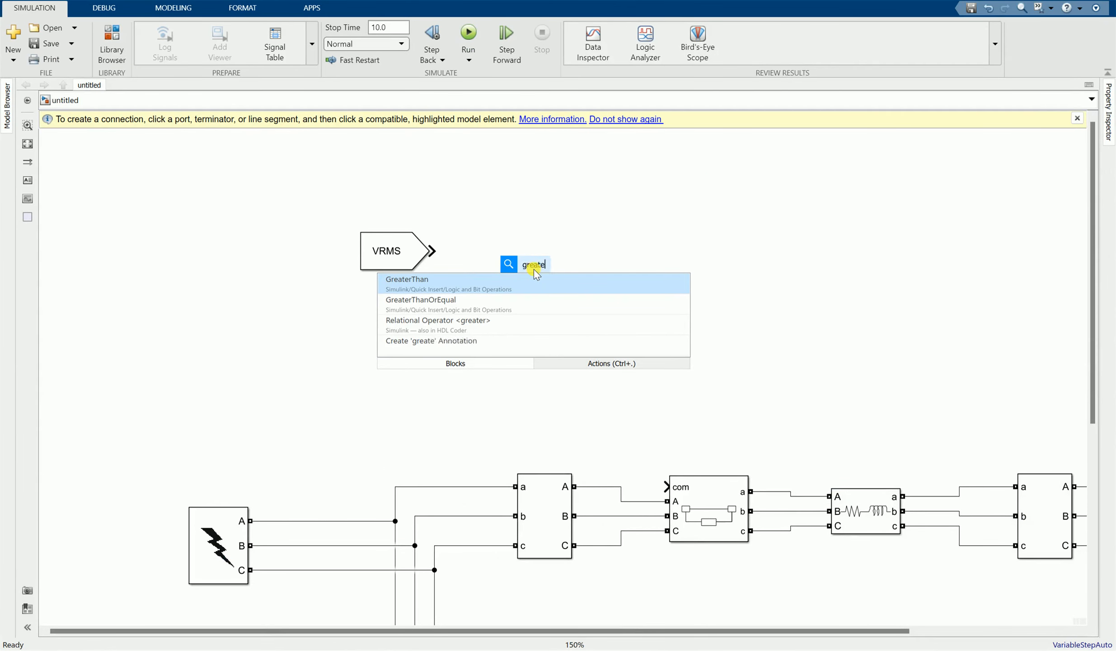
left_click(505, 301)
mouse_move(535, 271)
left_mouse_down()
mouse_move(543, 249)
mouse_move(541, 265)
left_mouse_up()
left_click(475, 251)
left_click(521, 349)
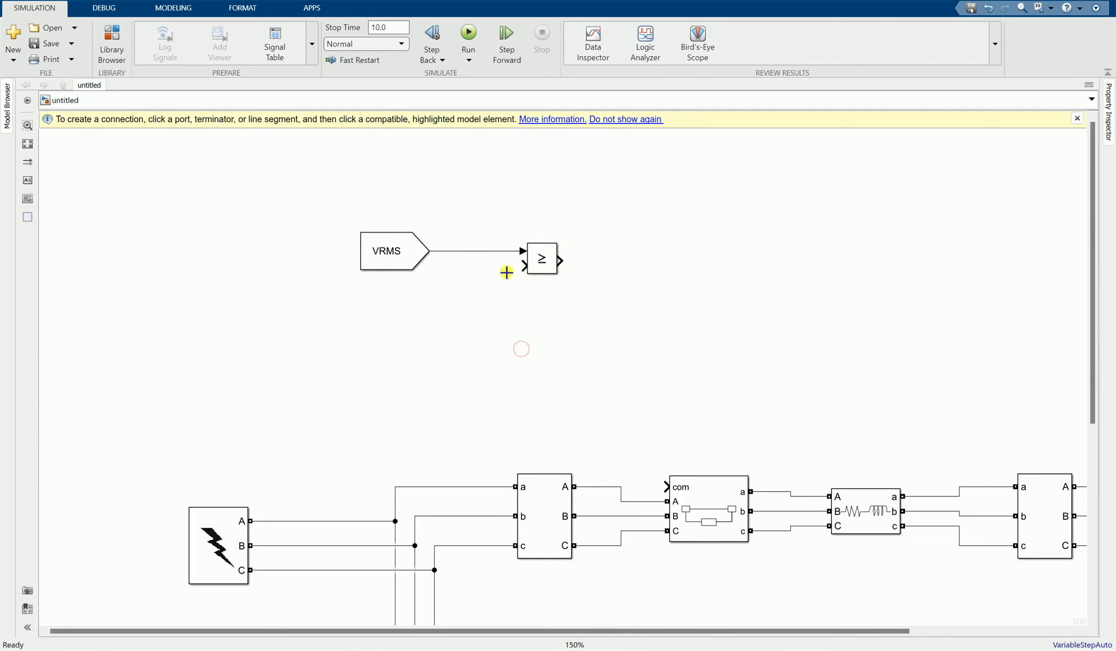
left_click(594, 352)
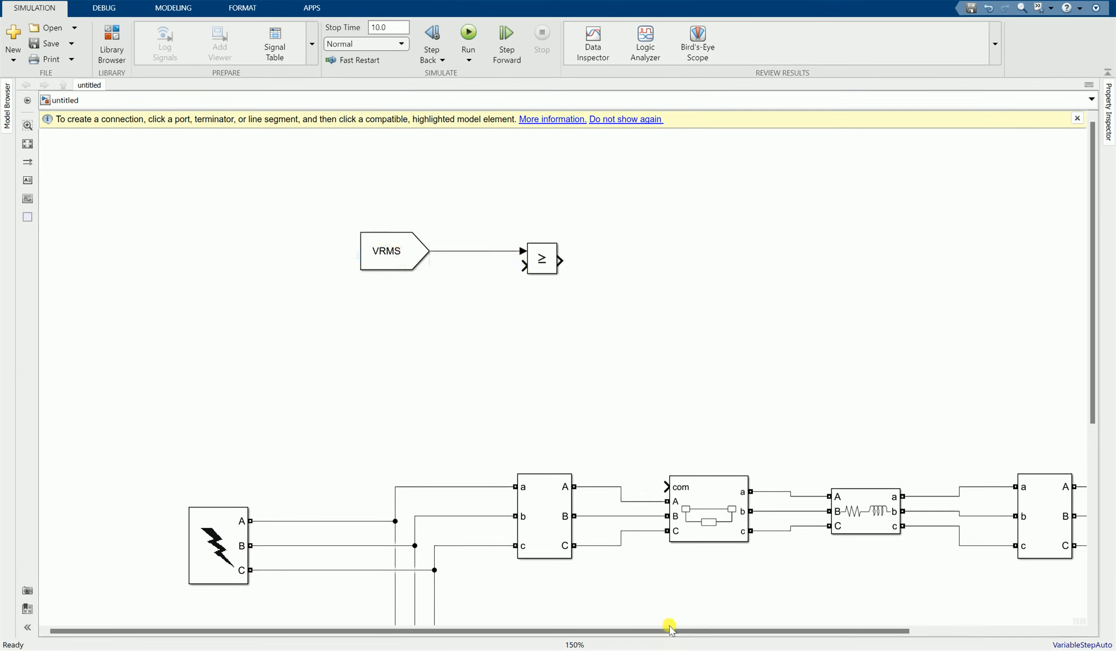
- Highlight the 253 V upper RMS voltage limit in the task PDF and return to Simulink
left_click(643, 650)
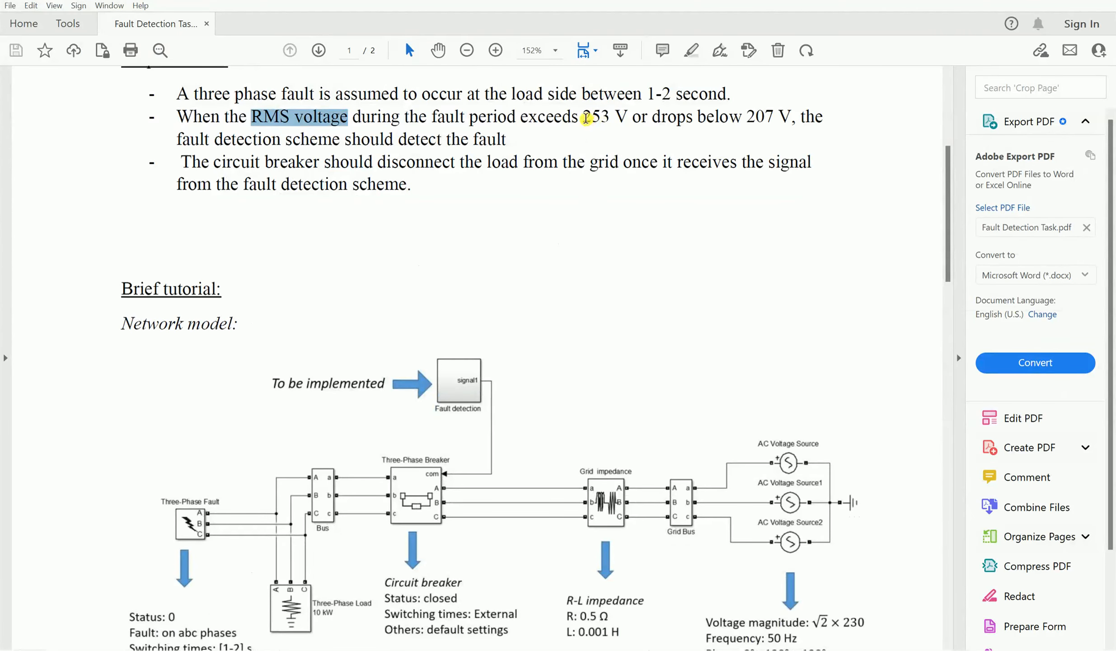
left_click_drag(583, 119, 609, 118)
key("alt+Tab")
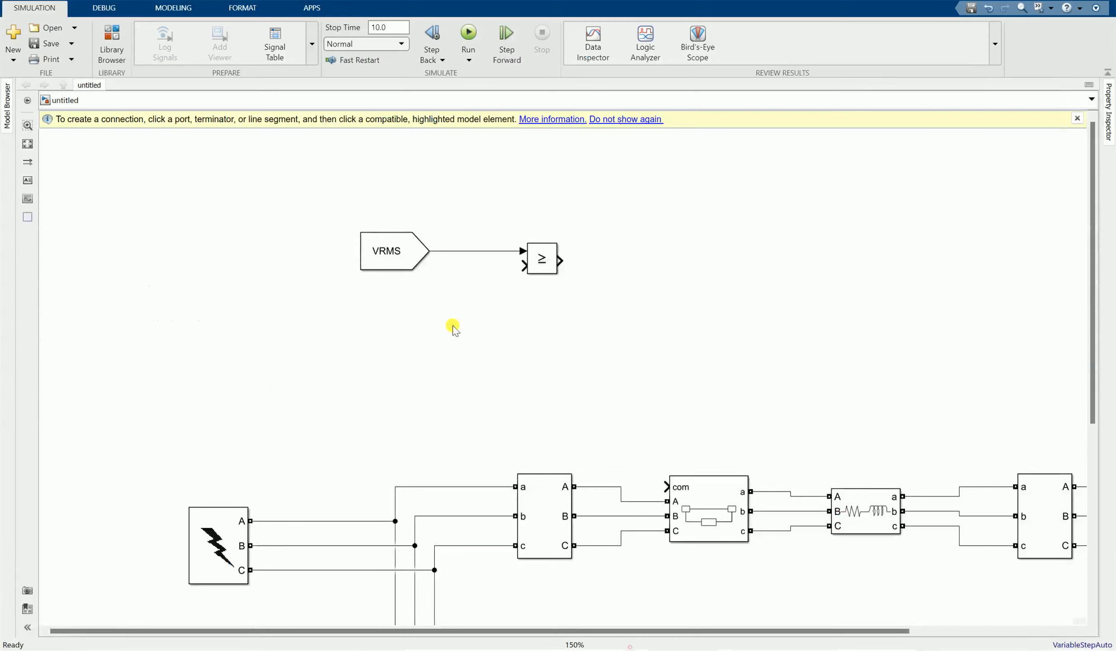
- Add a Constant block below the VRMS From block, connect it to the greater-than-or-equal block's second input, and open its parameters
double_click(458, 322)
type("const")
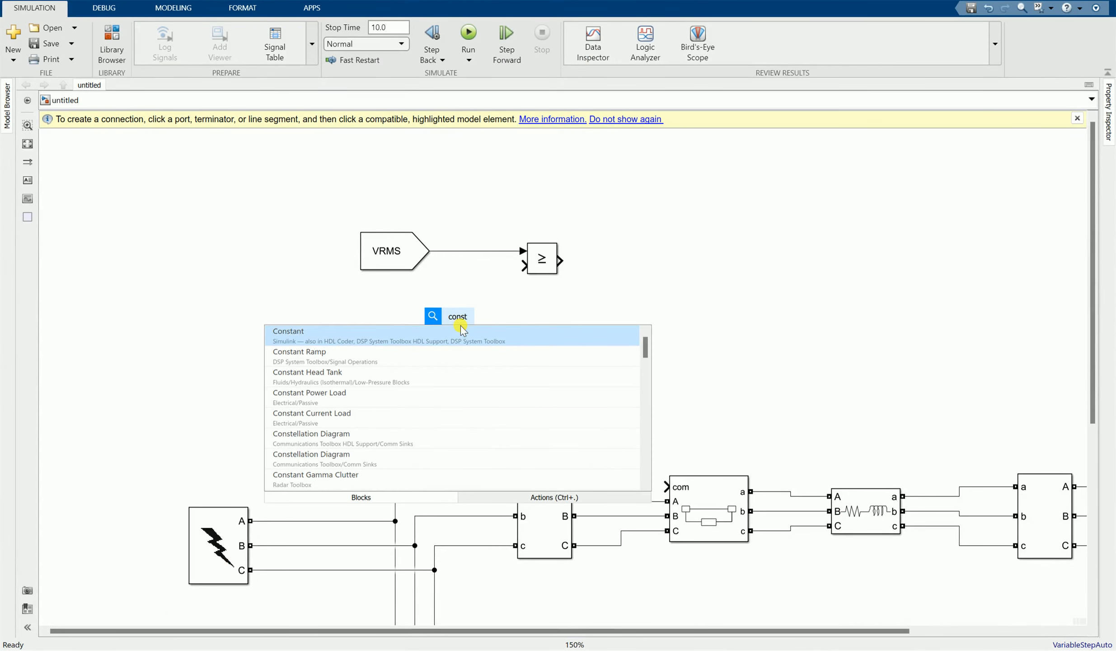
left_click(461, 328)
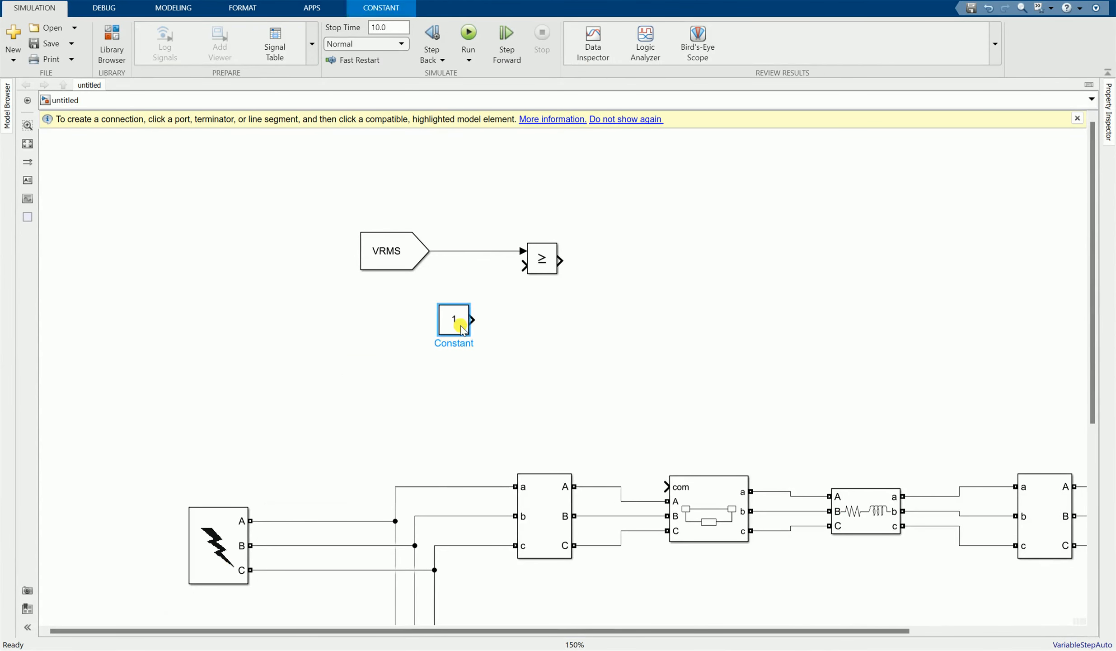
left_click_drag(459, 321, 523, 265)
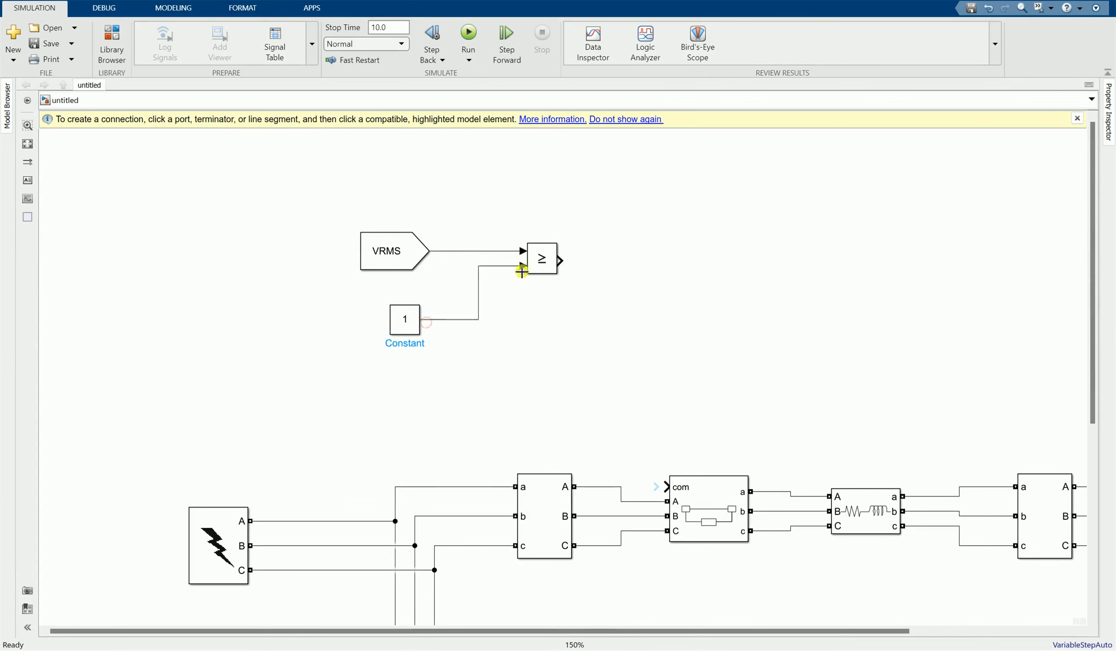
left_click(401, 324)
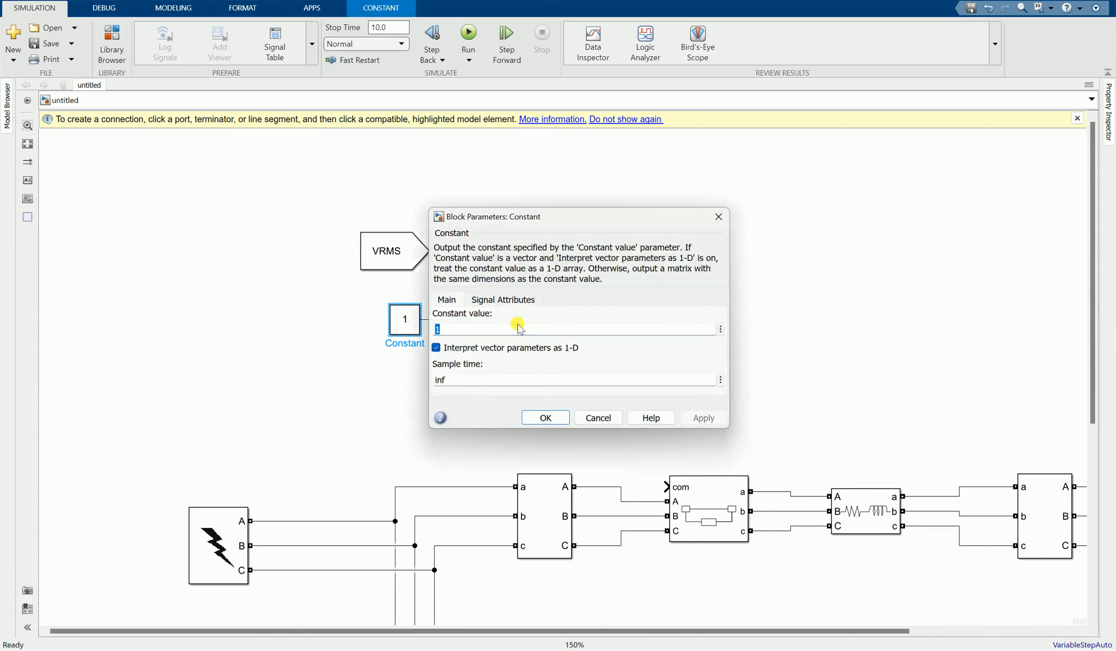
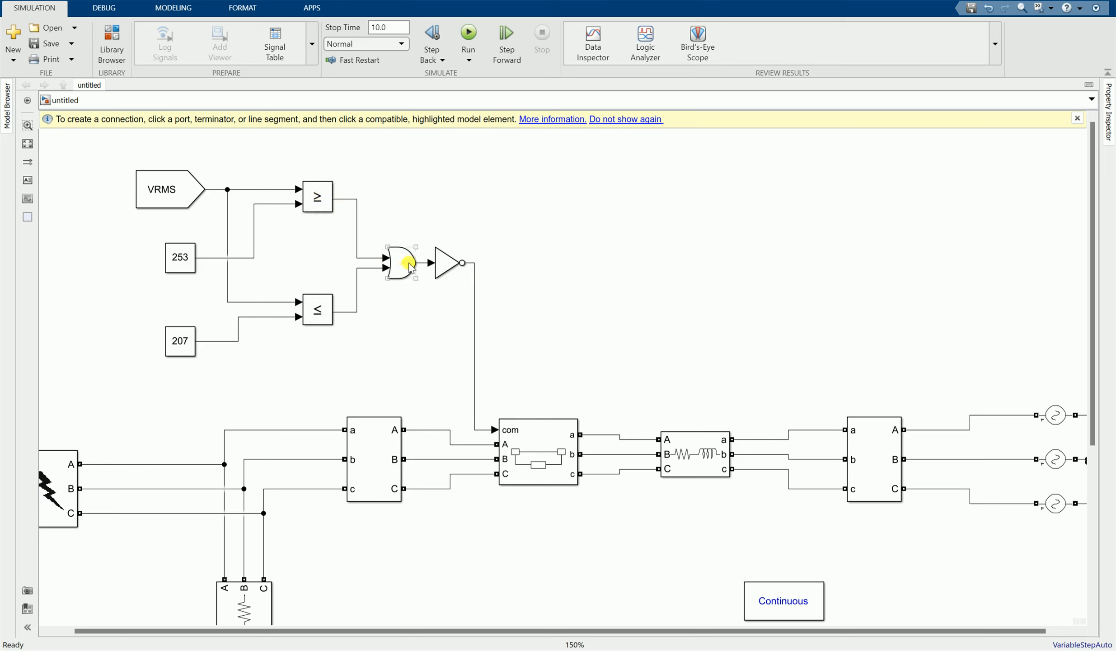
- Group the VRMS From block, both limit constants, the comparators, and the OR and NOT gates into a subsystem
left_click(559, 439)
left_click(528, 312)
scroll(554, 246, "down", 1)
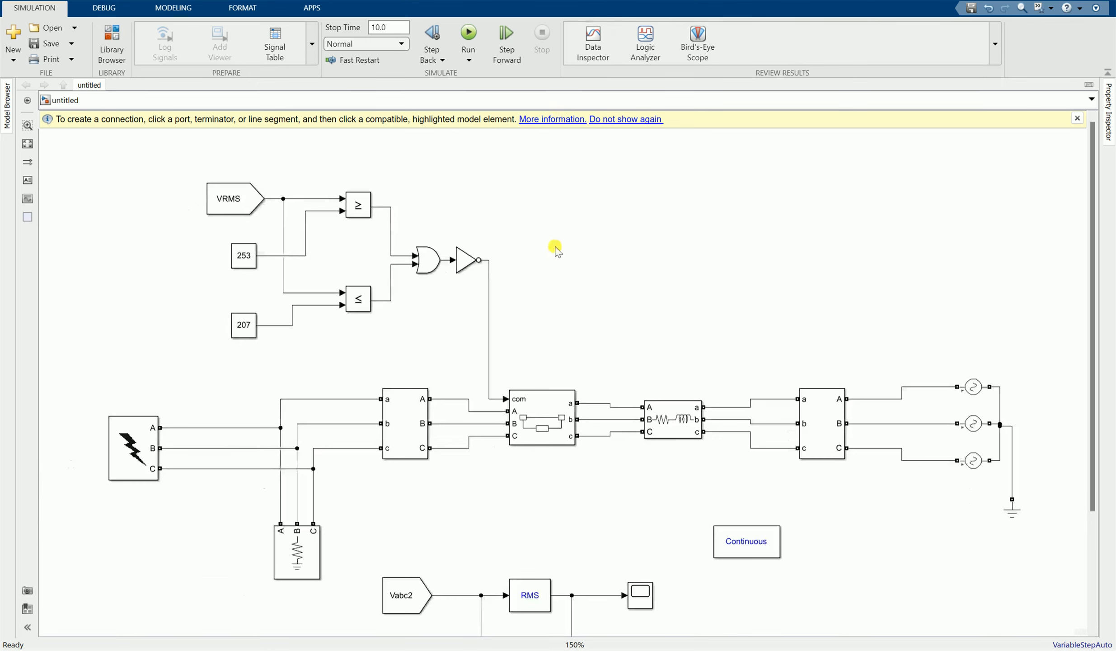
left_click_drag(520, 317, 182, 167)
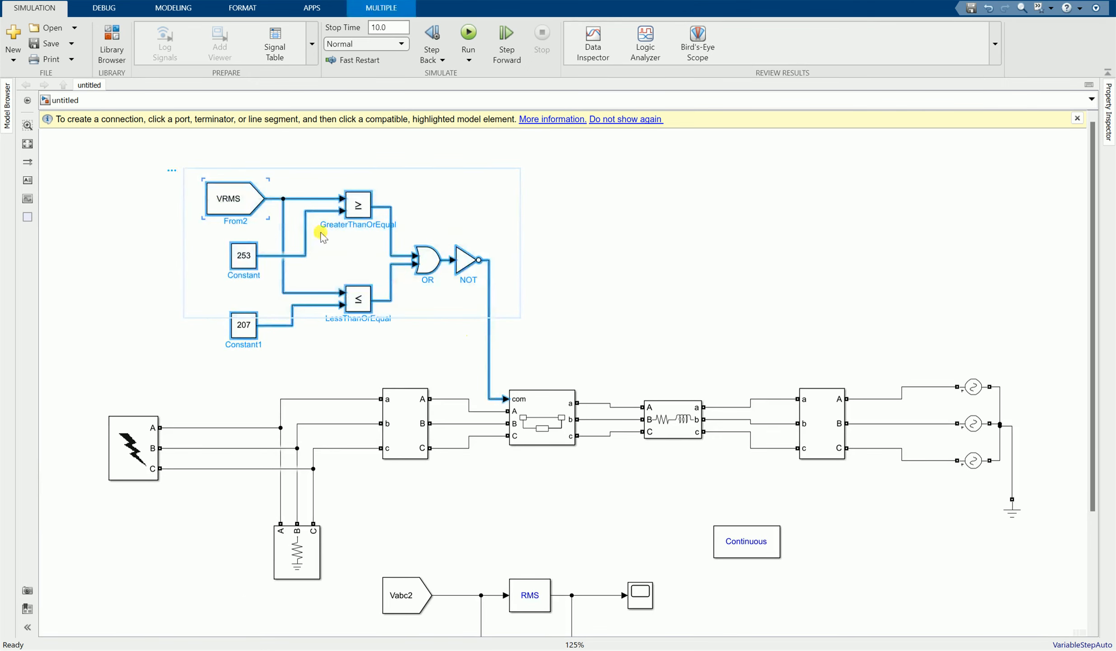
right_click(254, 203)
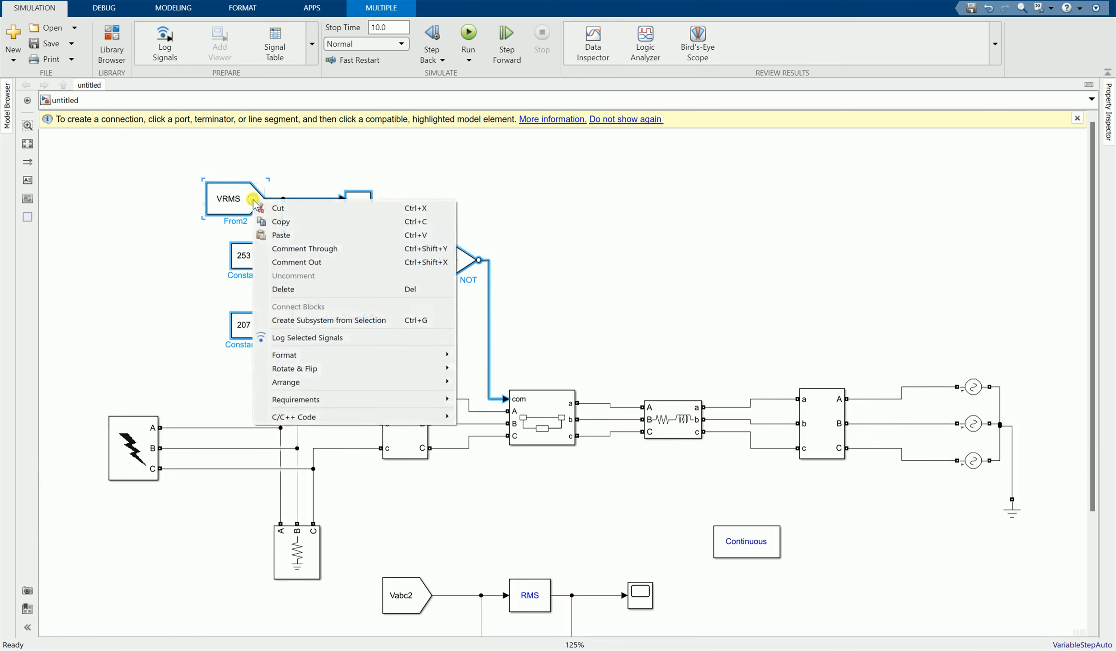
left_click(370, 324)
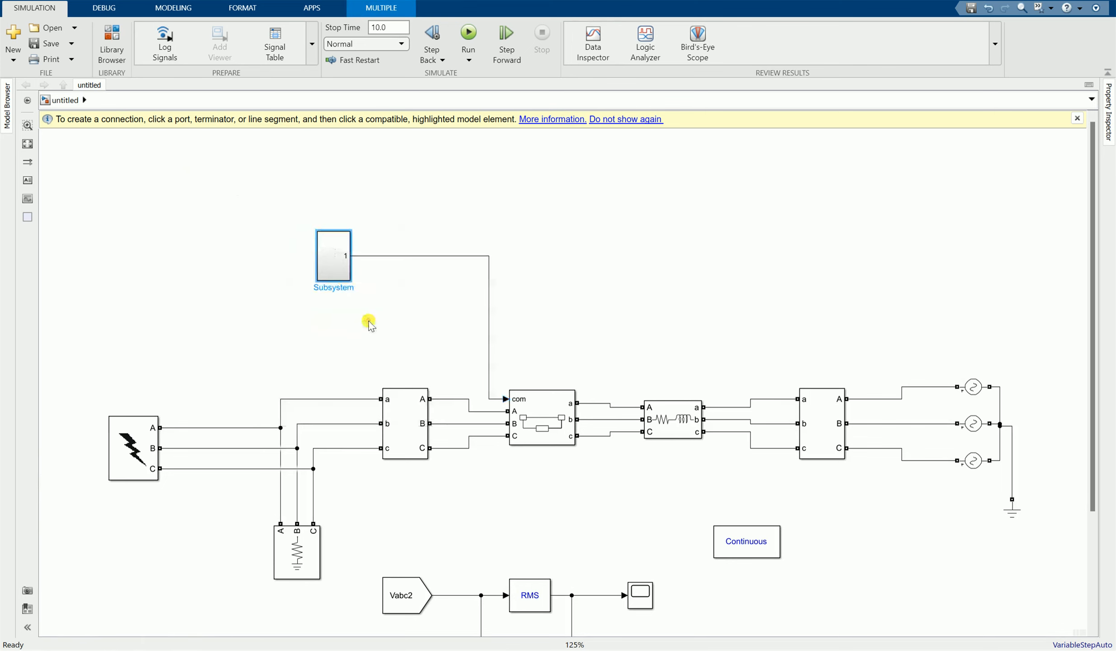
- Enlarge the new subsystem block and rename it Fault Detection
left_click_drag(349, 287, 405, 297)
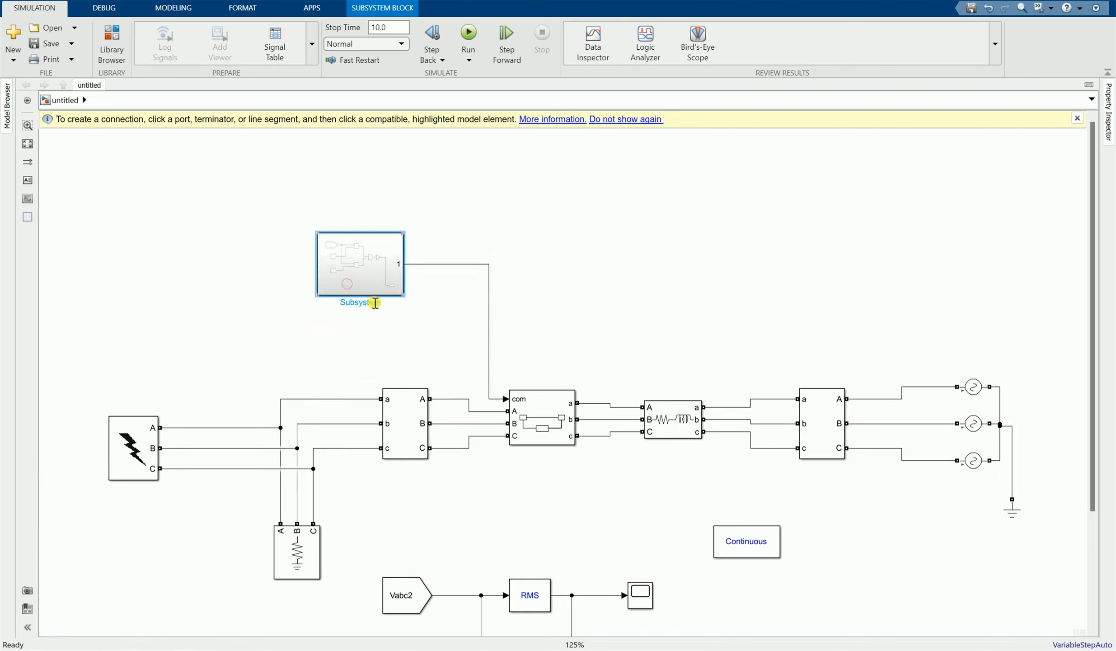
double_click(372, 303)
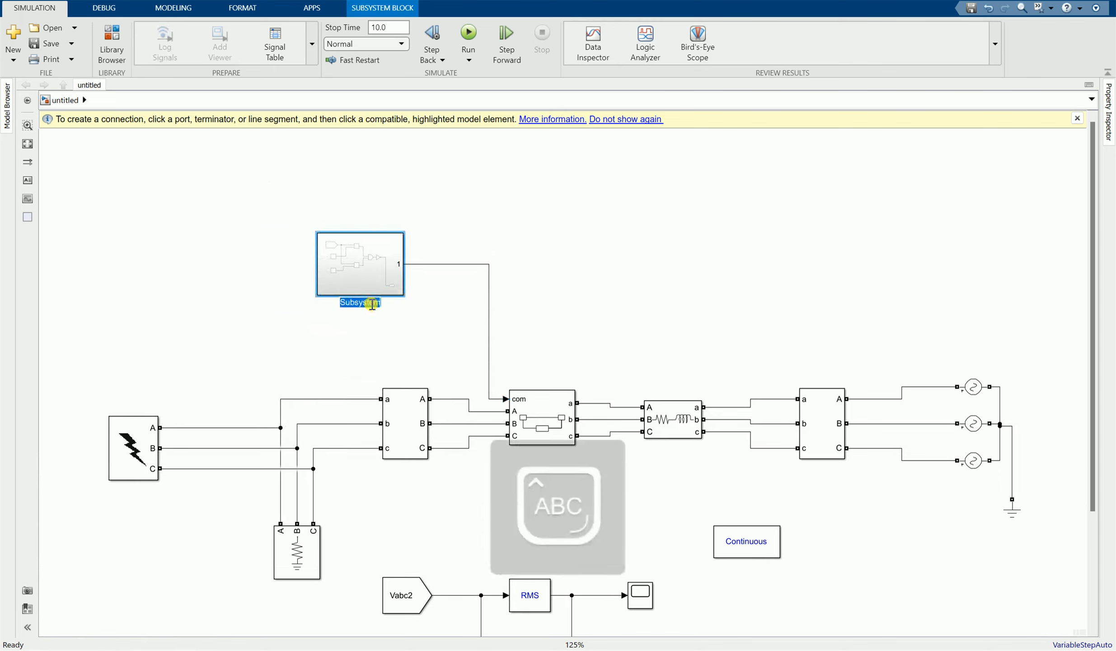
type("Fau")
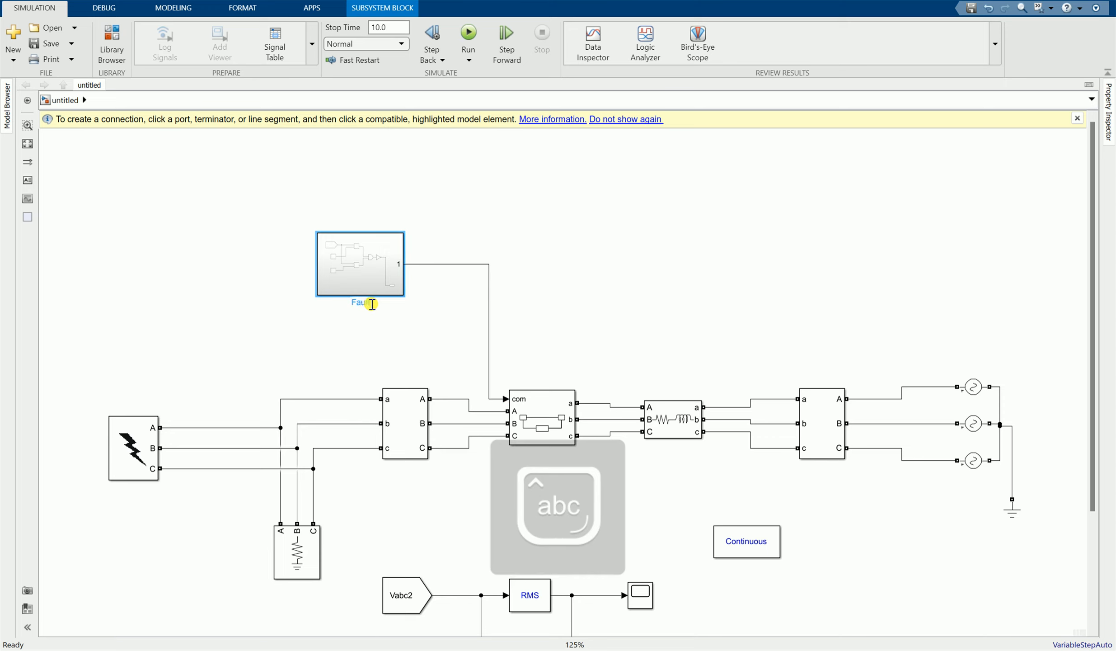
type("lt Detection")
left_click(394, 319)
- Open the Fault Detection subsystem and move the OR gate slightly farther from the NOT gate
double_click(379, 259)
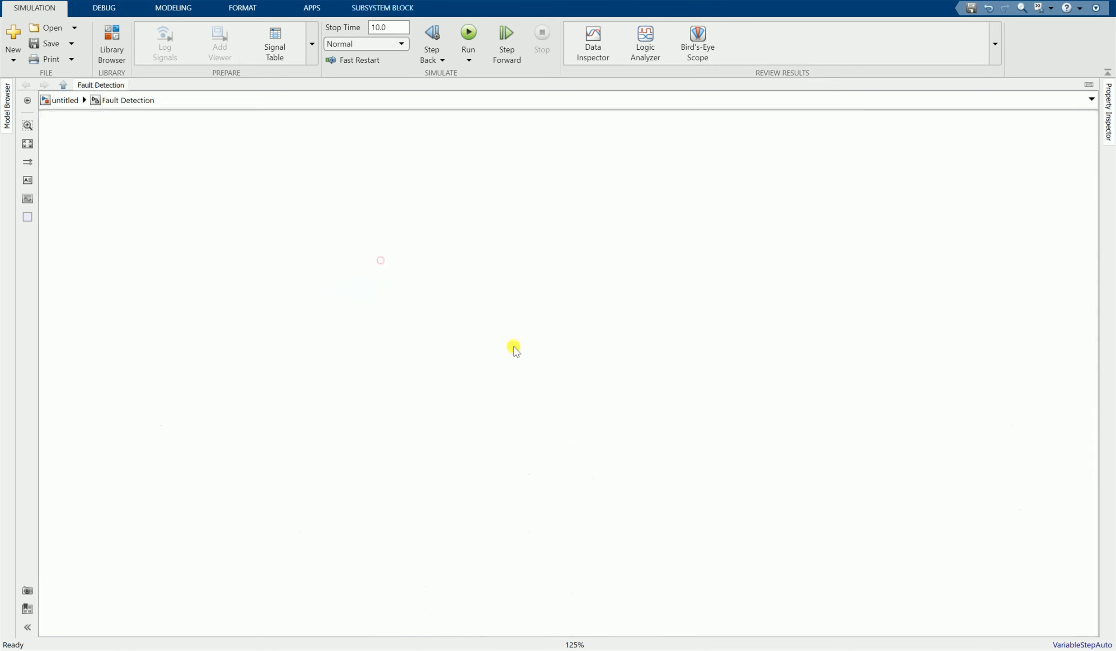
left_click(590, 315)
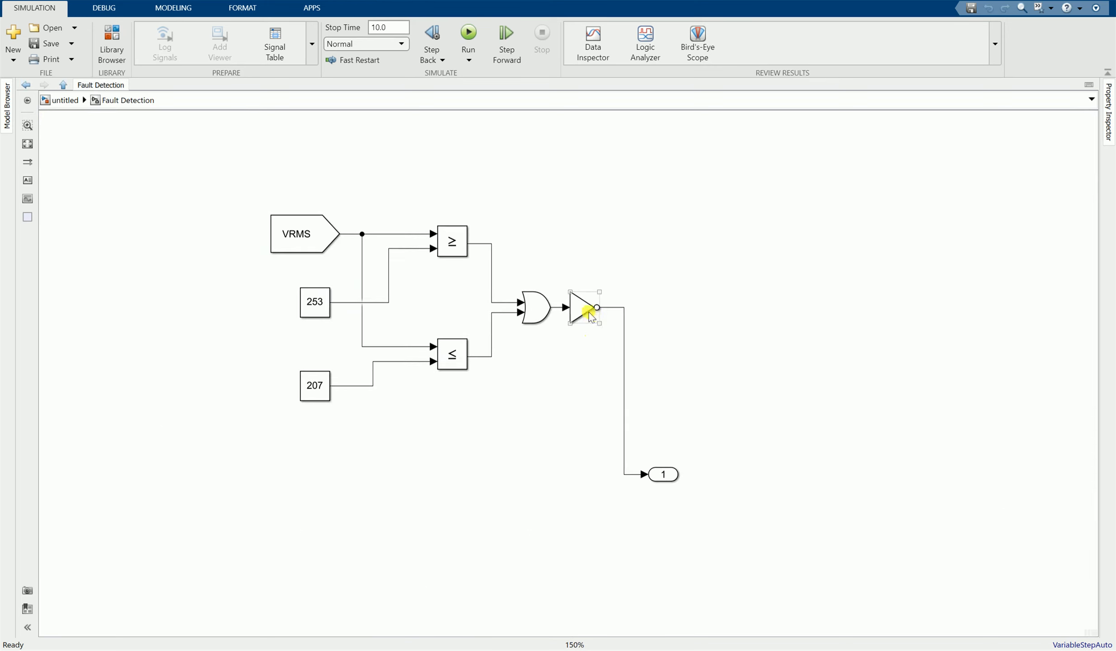
left_click_drag(536, 307, 526, 307)
- Add a Scope block above the NOT gate and connect it to the OR gate's output signal
double_click(542, 405)
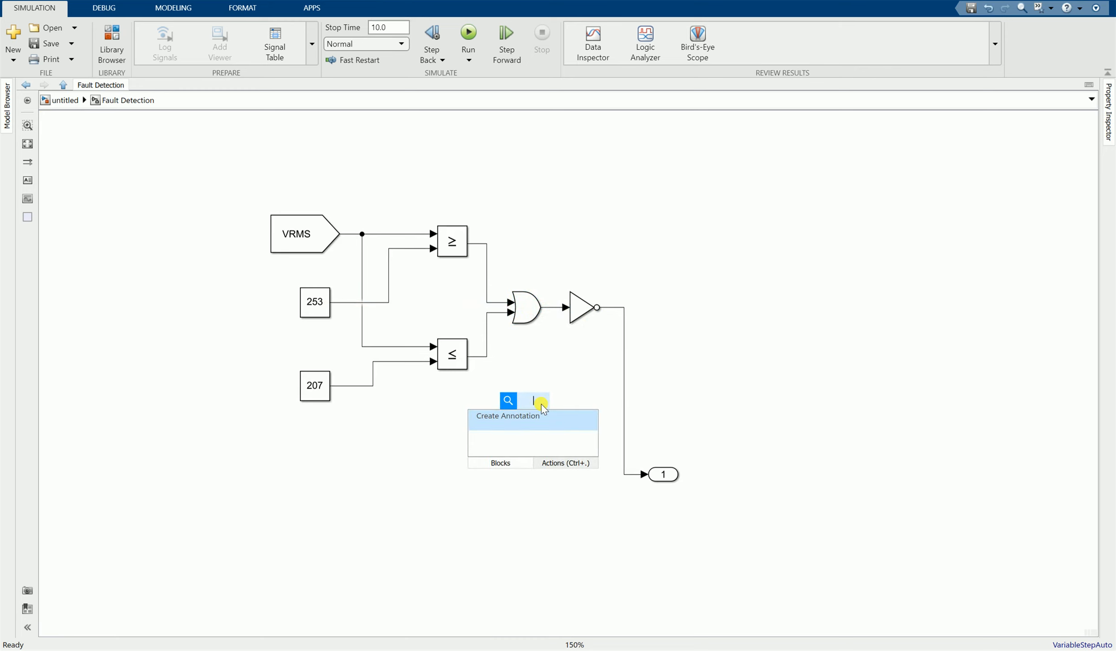
type("scop")
key("Return")
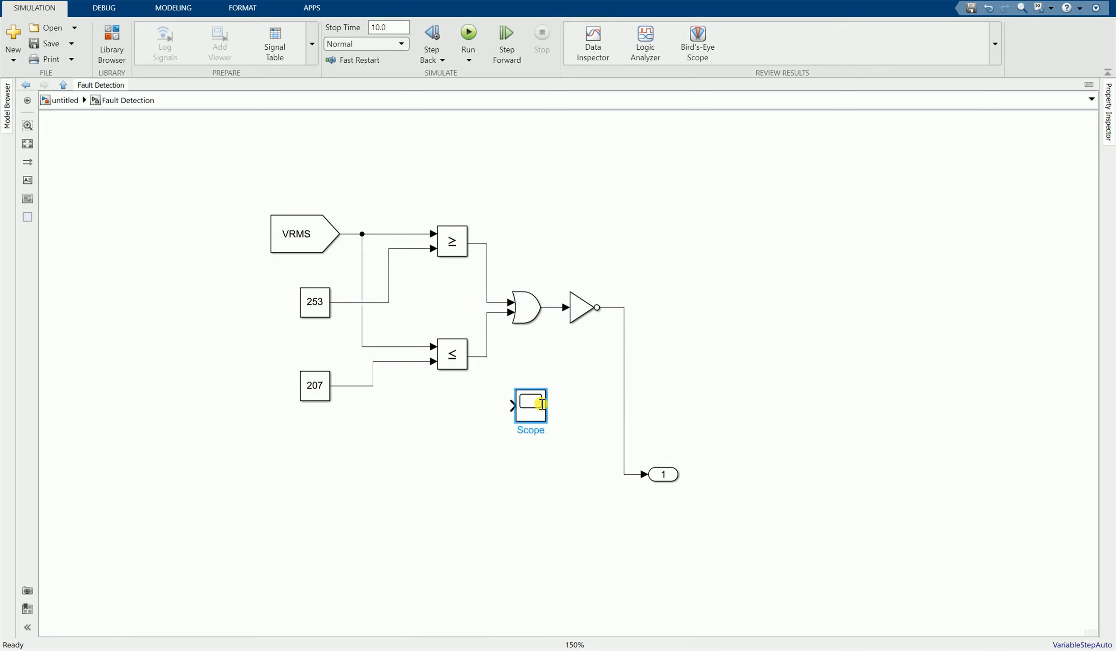
mouse_move(542, 403)
left_mouse_down()
mouse_move(604, 212)
mouse_move(626, 192)
mouse_move(576, 191)
mouse_move(545, 306)
left_mouse_up()
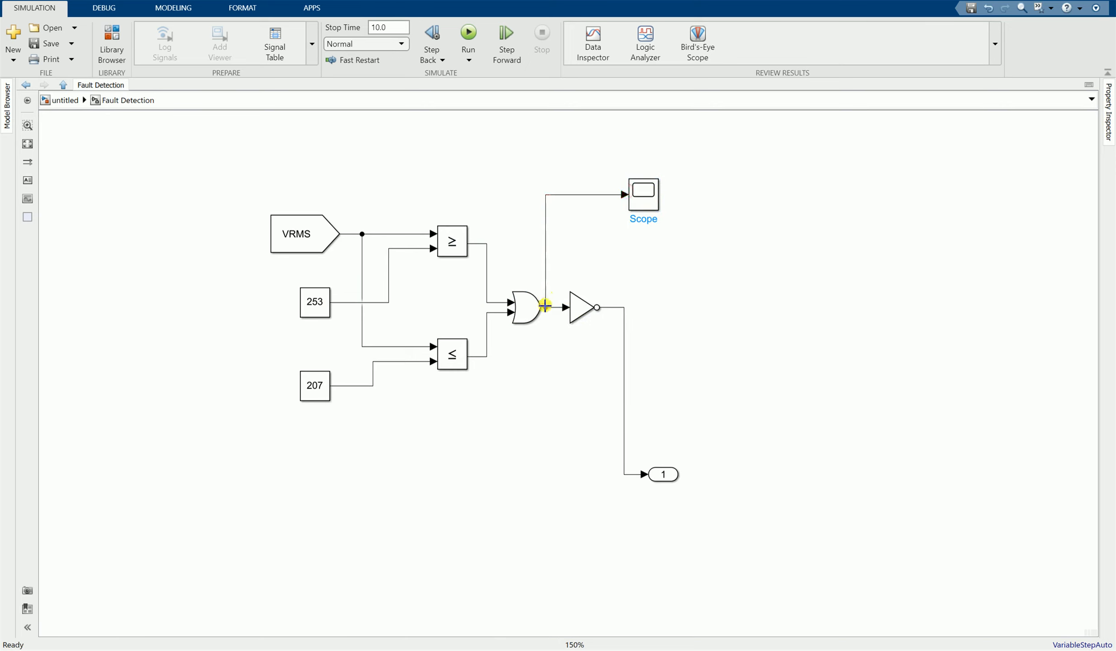
left_click(546, 276)
- Rename the scope on the OR gate's output as Trip Signal
double_click(651, 219)
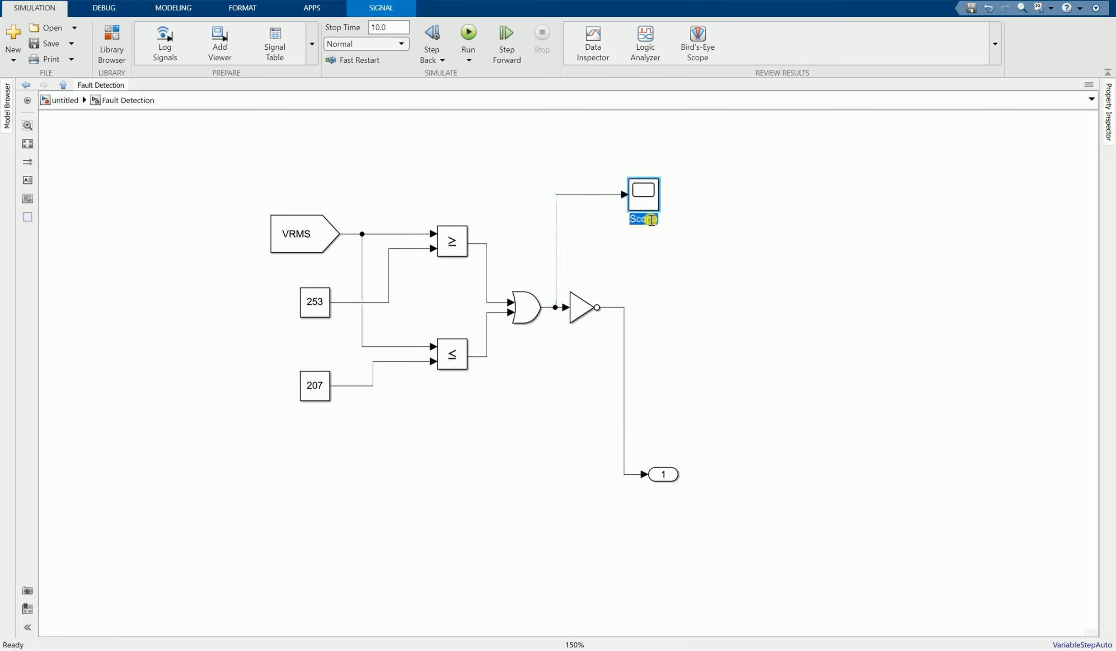
type("T")
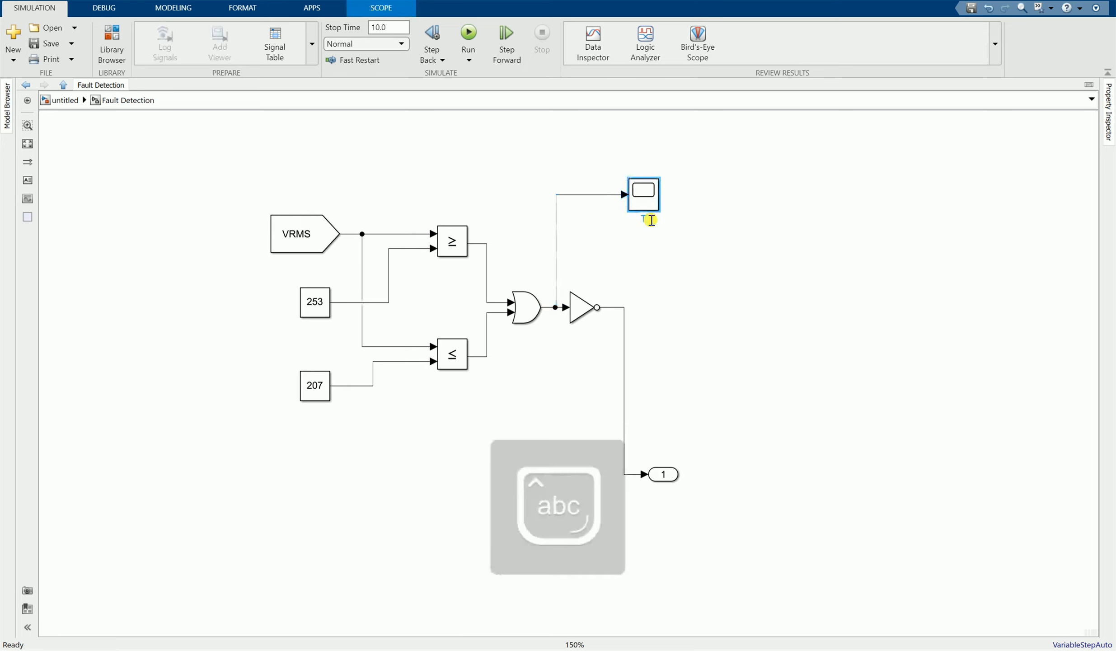
type("rip Signal")
left_click(678, 274)
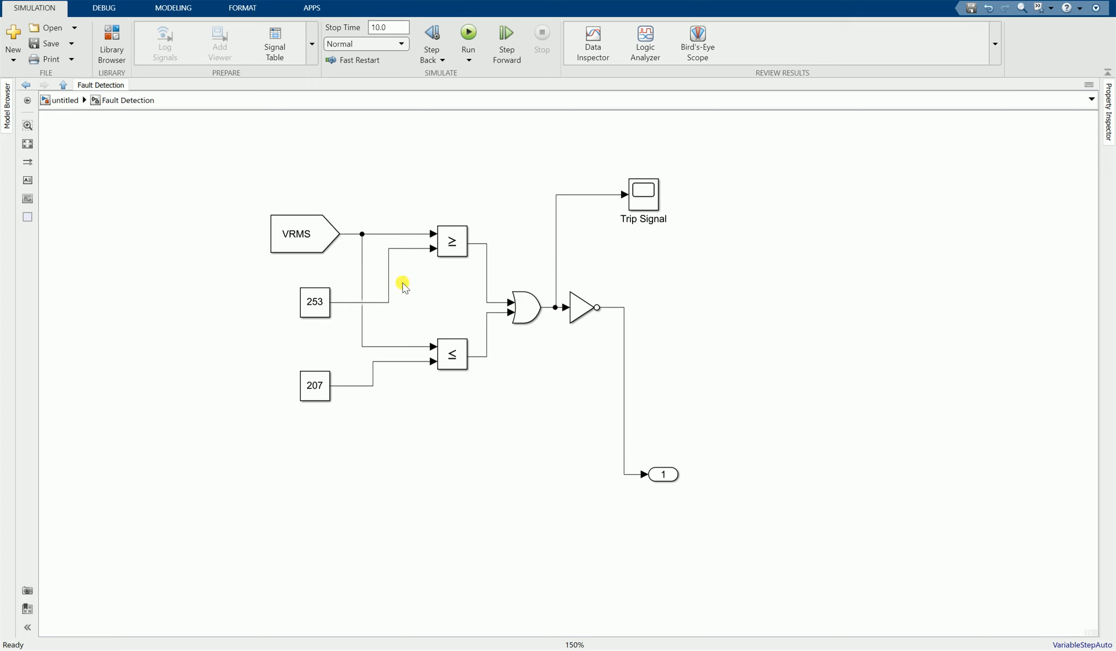
- Review the expected trip signal plot and the network model in the task PDF, then compare them with the Simulink fault detection logic
left_click(629, 641)
scroll(571, 501, "down", 6)
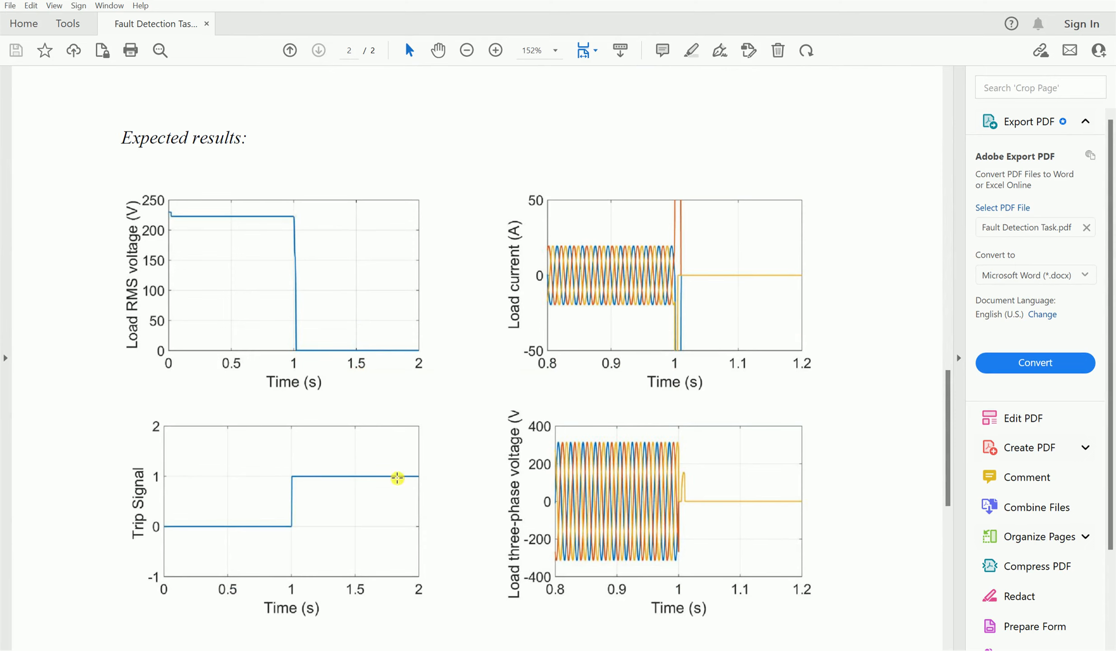
left_click(610, 643)
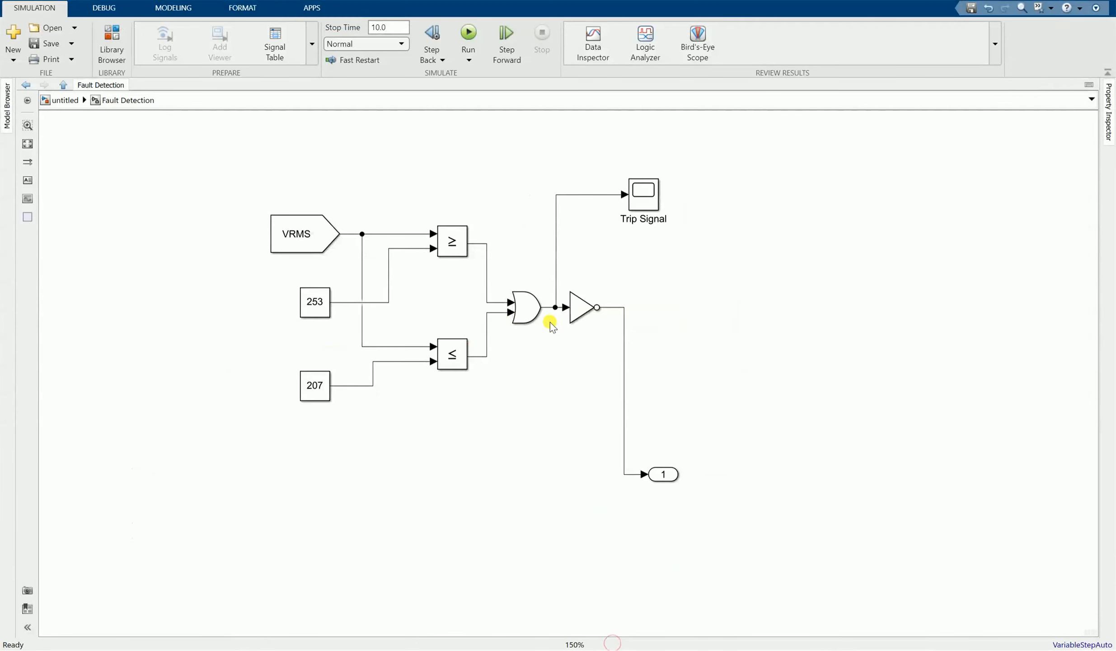
left_click(639, 644)
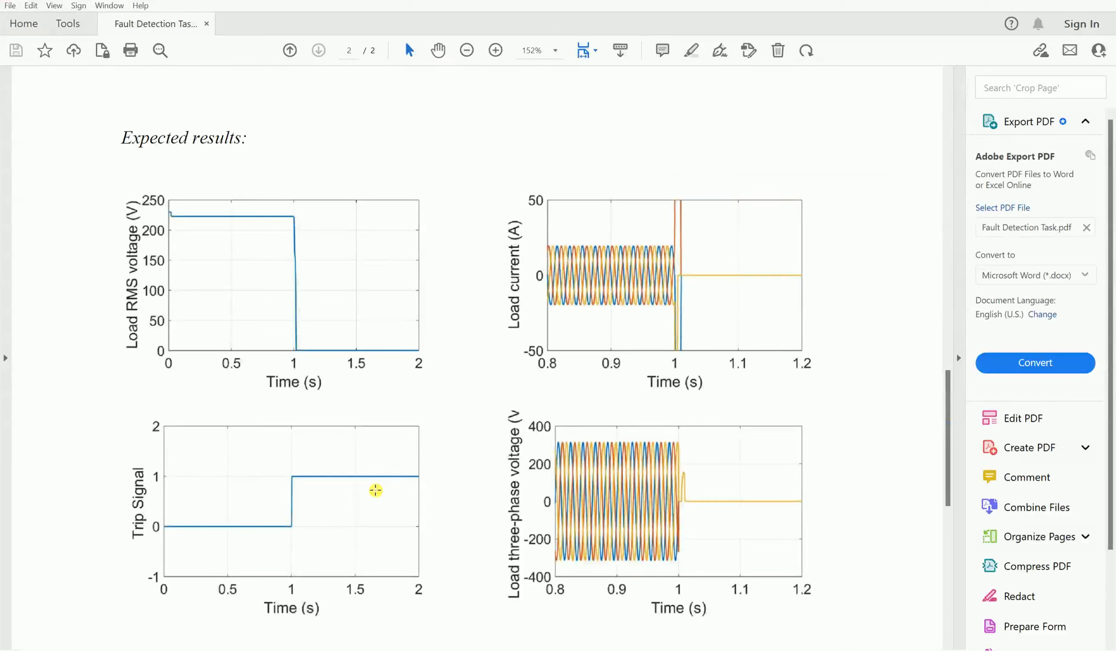
scroll(365, 479, "up", 12)
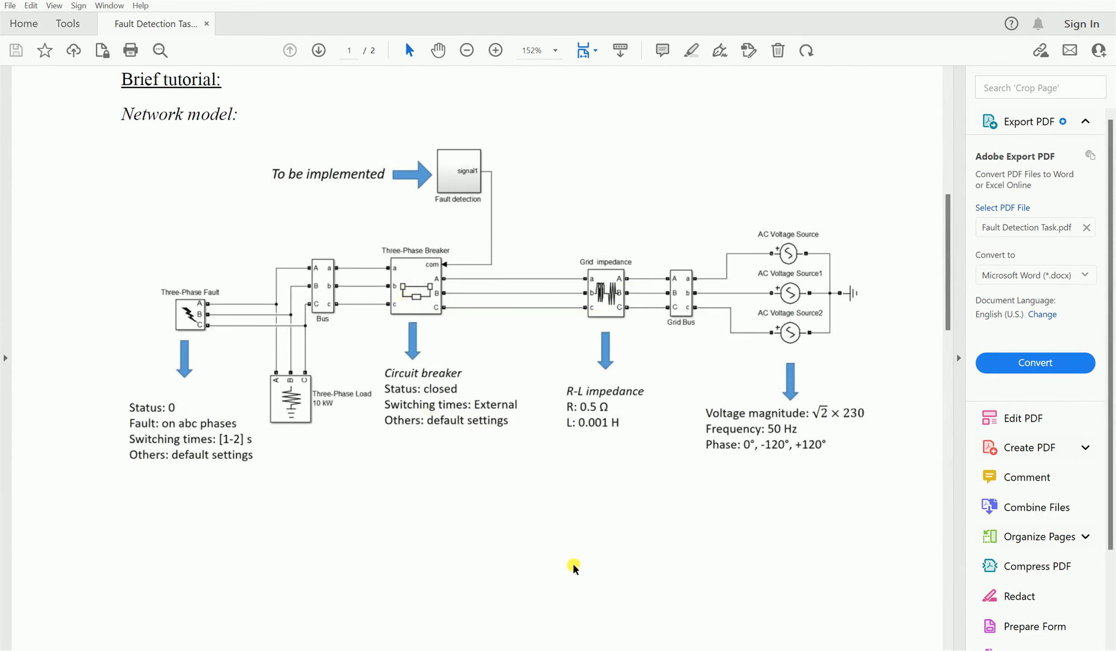
left_click(644, 638)
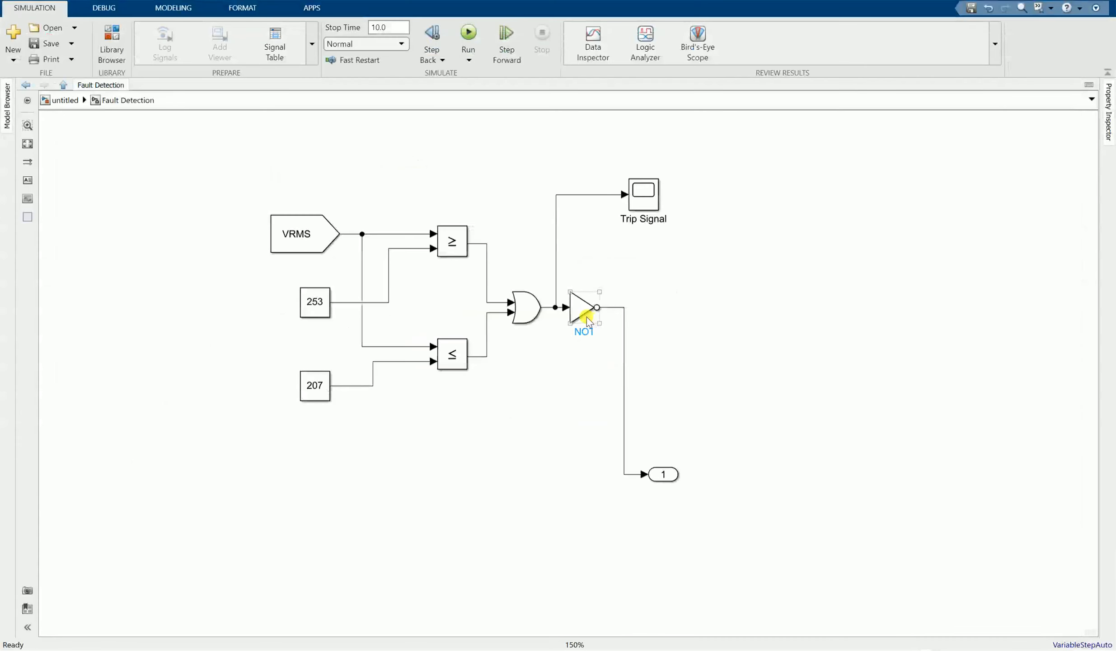
left_click(530, 476)
left_click(526, 307)
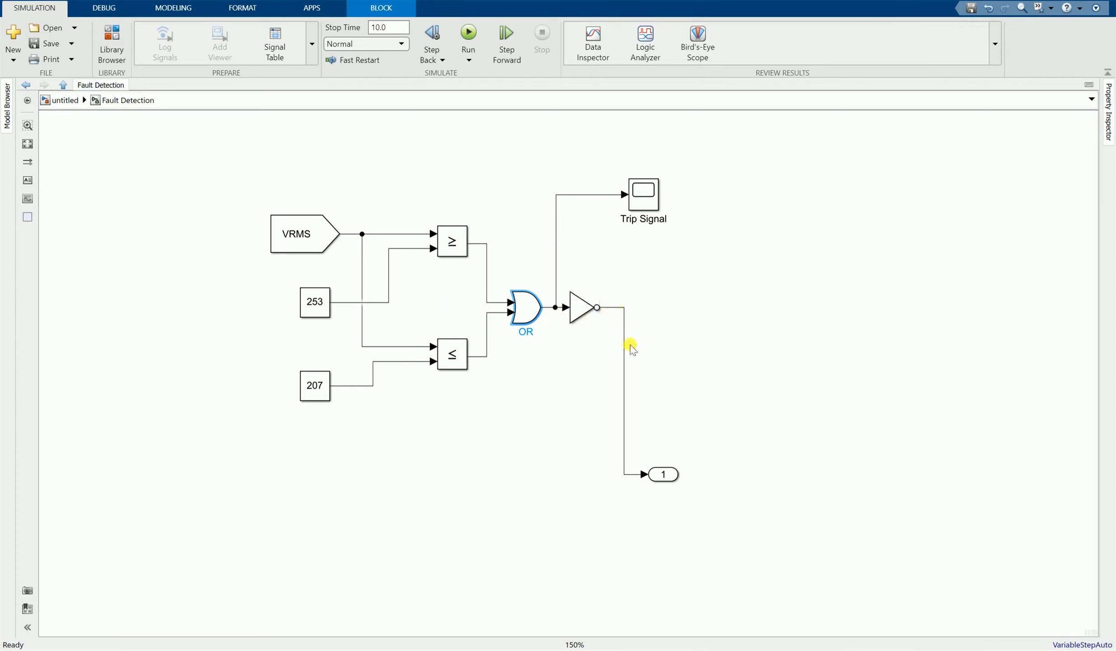
- Open the Trip Signal scope and maximize its window
left_click(646, 199)
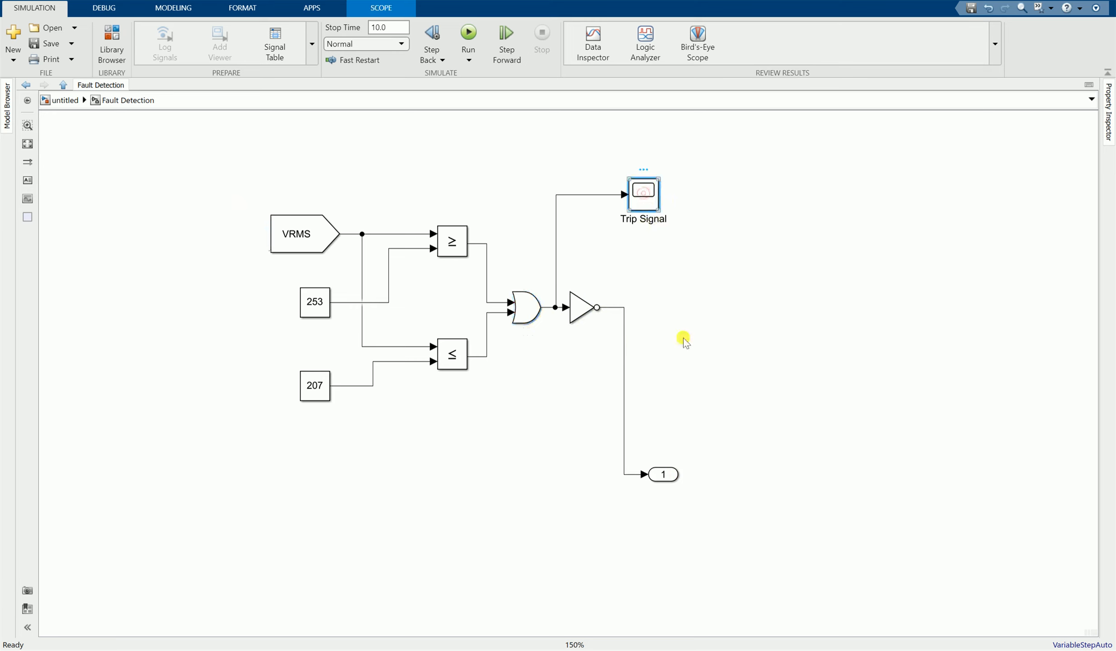
double_click(645, 199)
left_click(695, 155)
- Return to the top-level model and rename the scope on the RMS block's output as VRMS
left_click(64, 85)
scroll(323, 468, "down", 3)
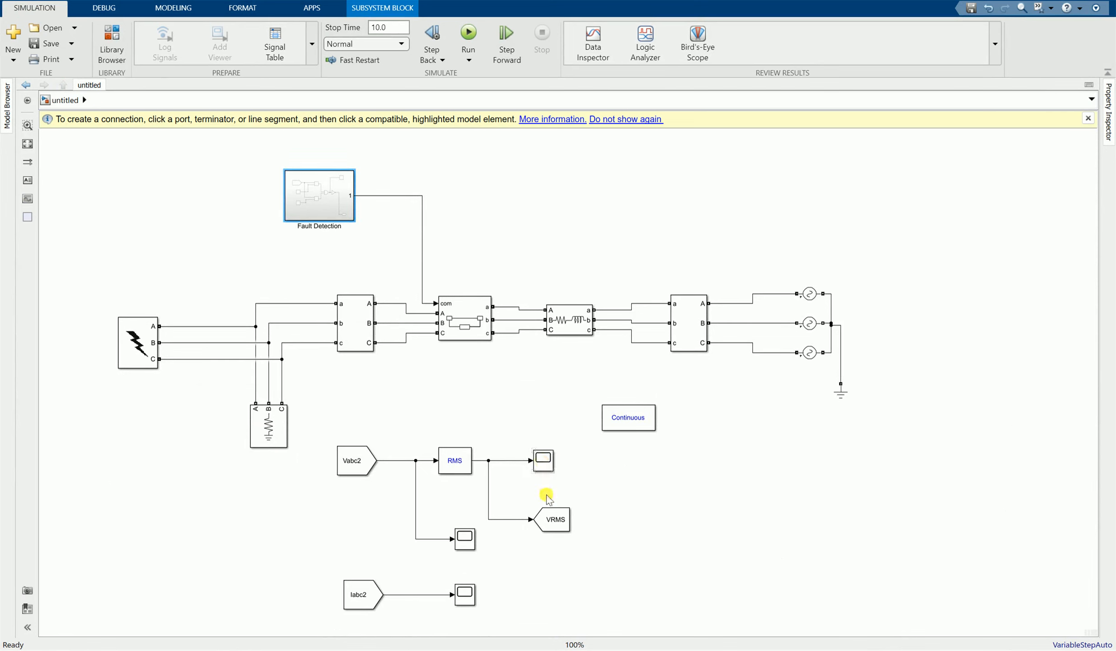
left_click(548, 476)
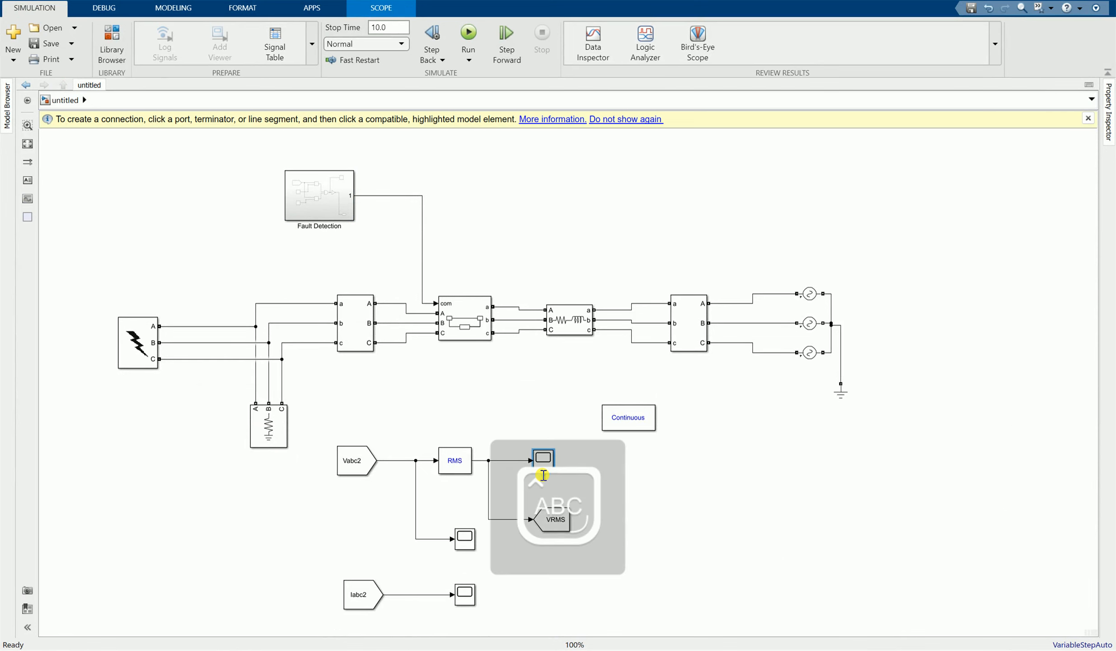
key("Caps_Lock")
- Open the VRMS scope, maximize its window, and return to the Simulink model
double_click(544, 458)
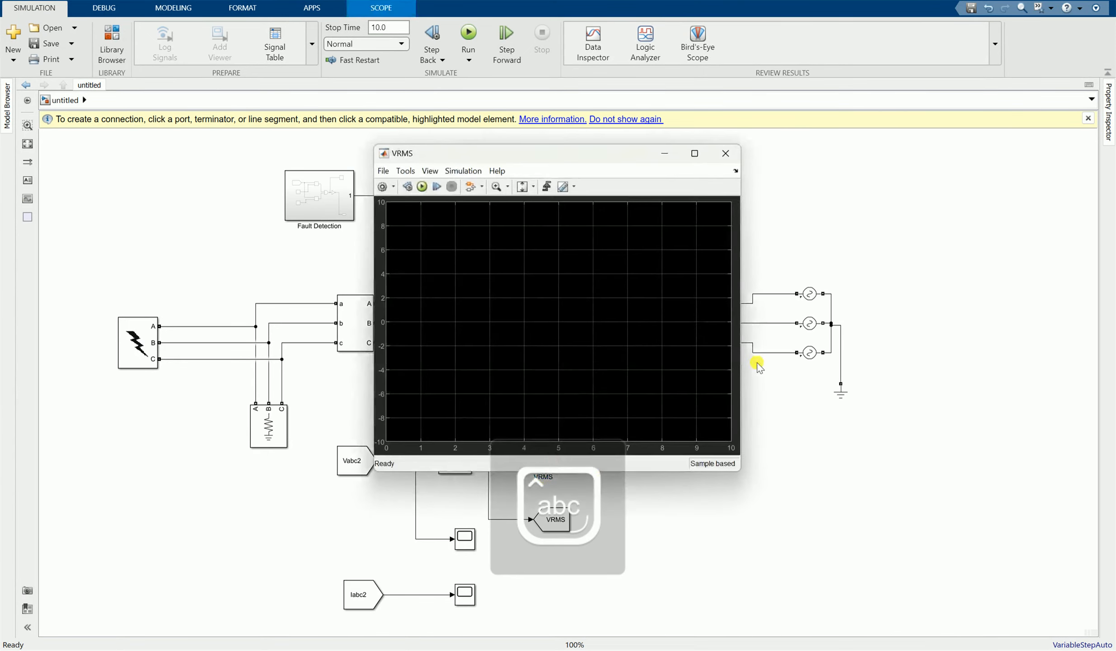
left_click(695, 153)
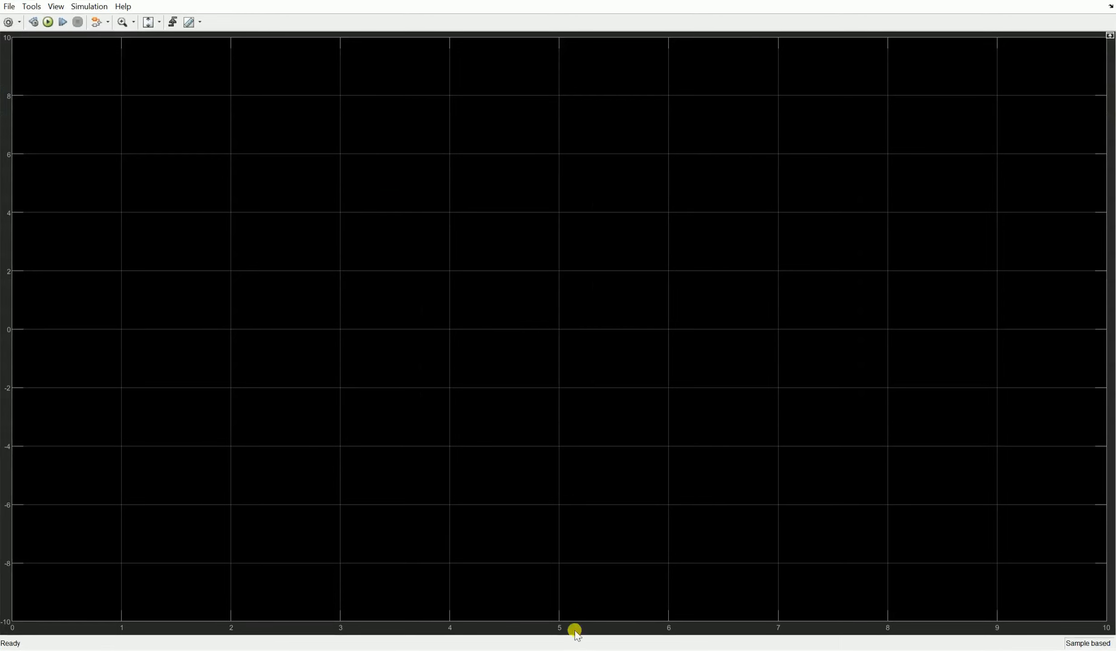
mouse_move(575, 646)
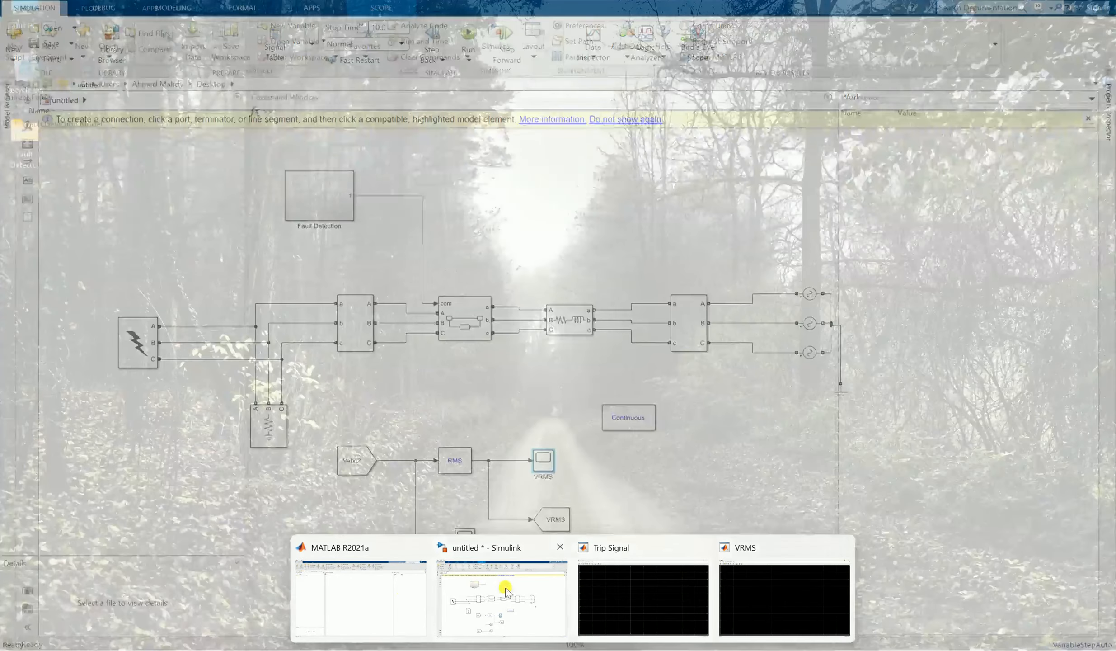
left_click(504, 590)
- Rename the scope connected to the Vabc2 signal as Vabc
left_click(459, 554)
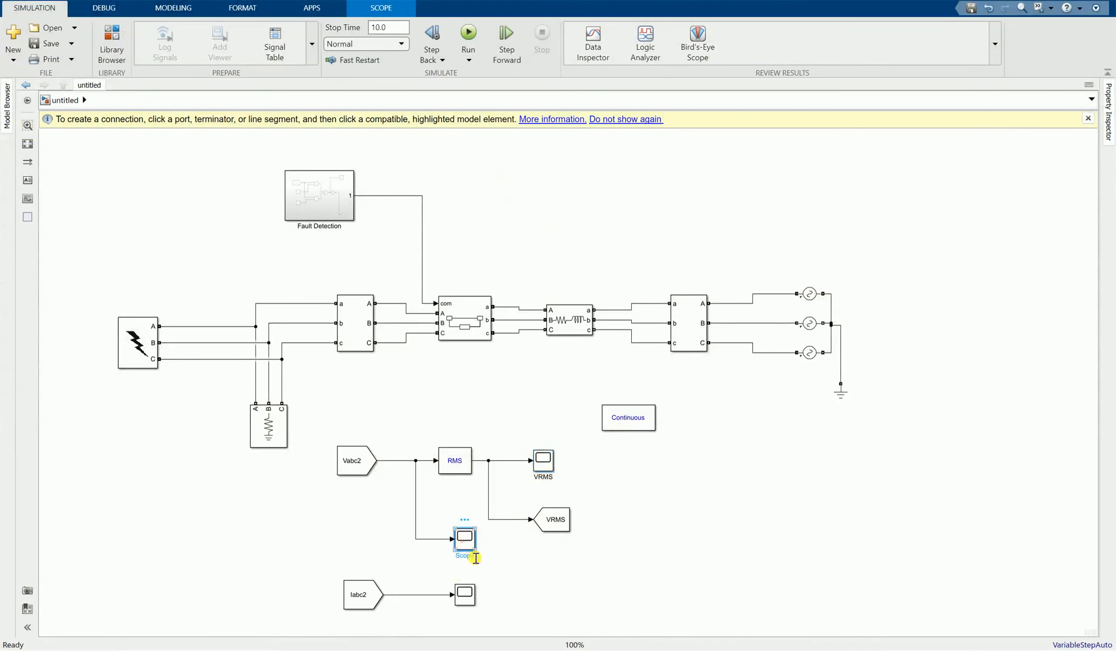
double_click(467, 555)
key("Caps_Lock")
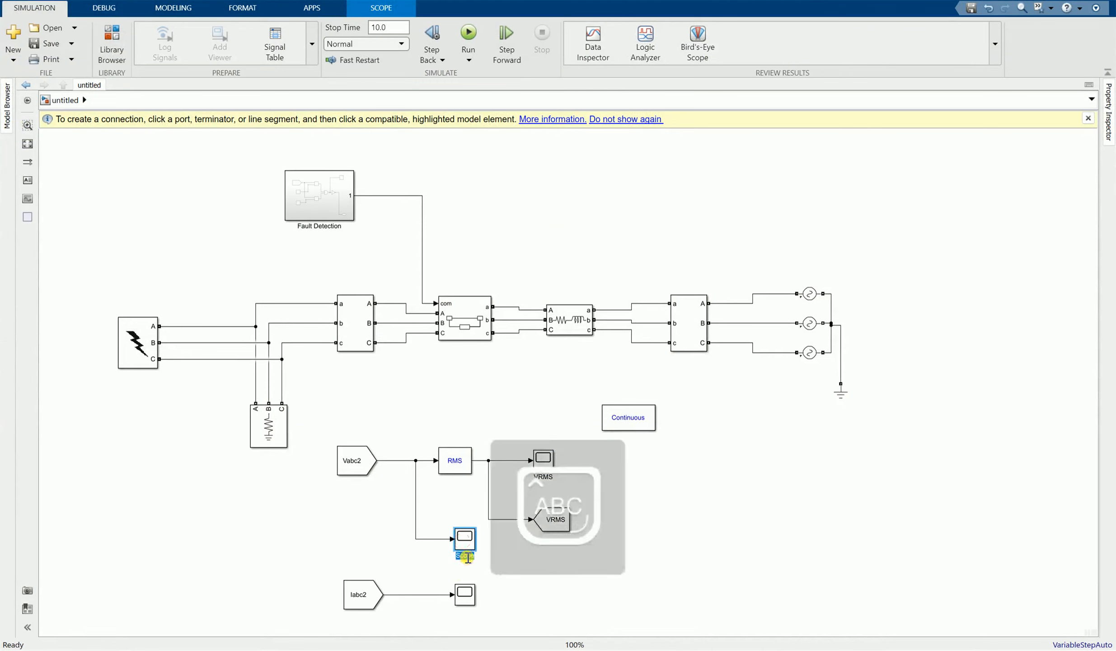
key("Caps_Lock")
left_click(512, 577)
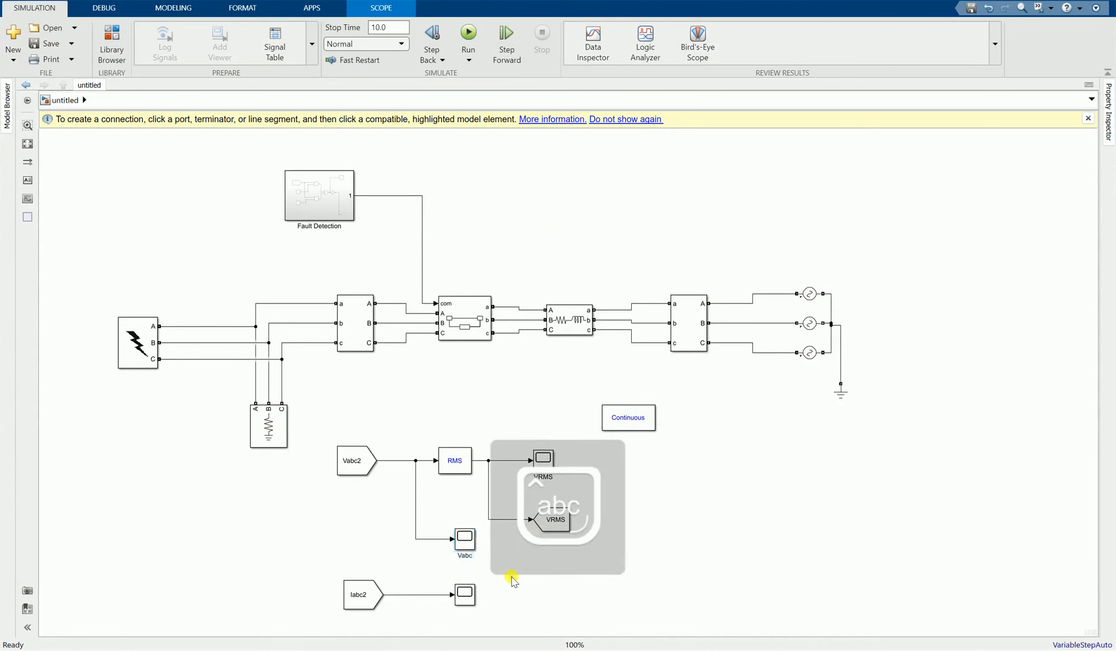
- Open the Vabc scope, maximize its window, and return to the Simulink model
left_click(459, 540)
left_click(694, 155)
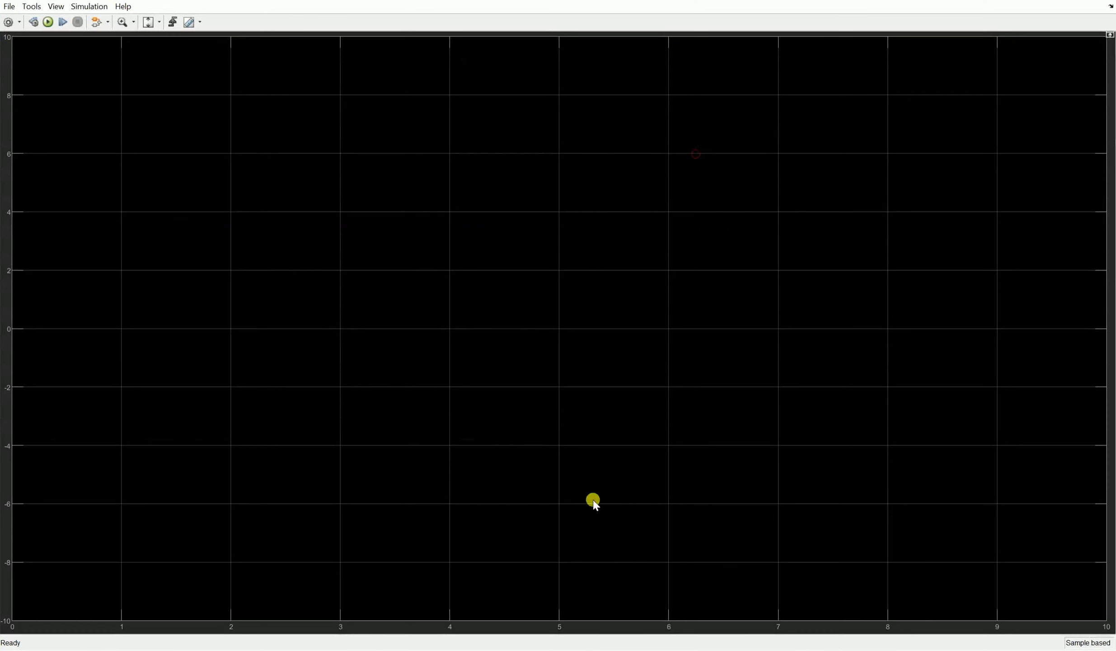
mouse_move(570, 646)
left_click(497, 600)
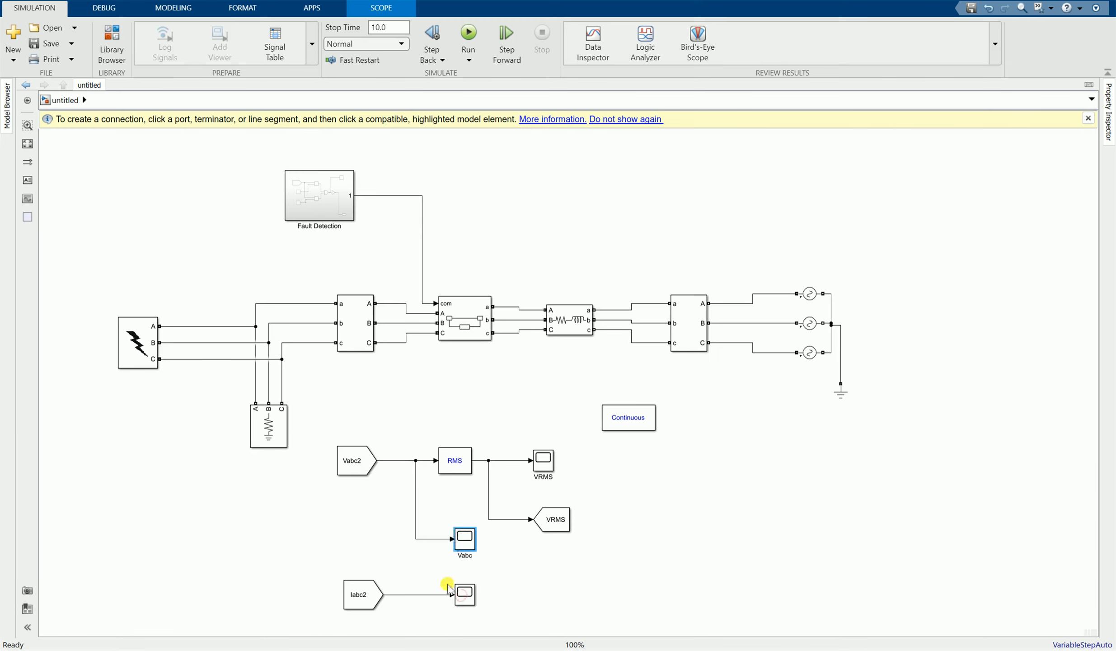
- Rename the scope connected to the Iabc2 signal as Iabc
left_click(469, 603)
double_click(465, 609)
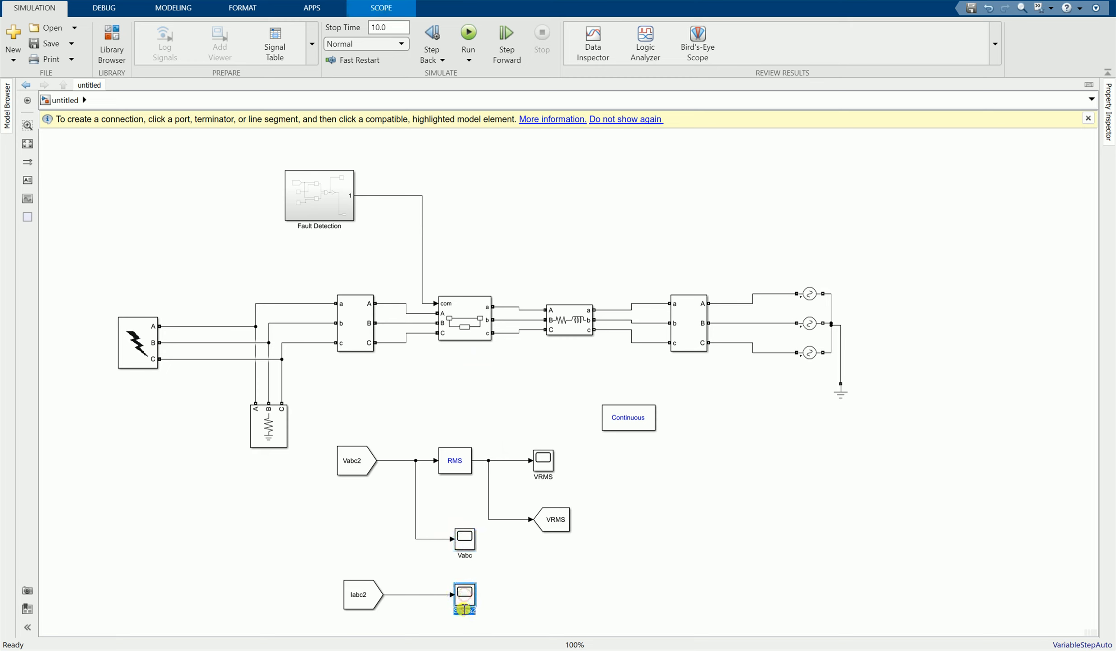
key("Caps_Lock")
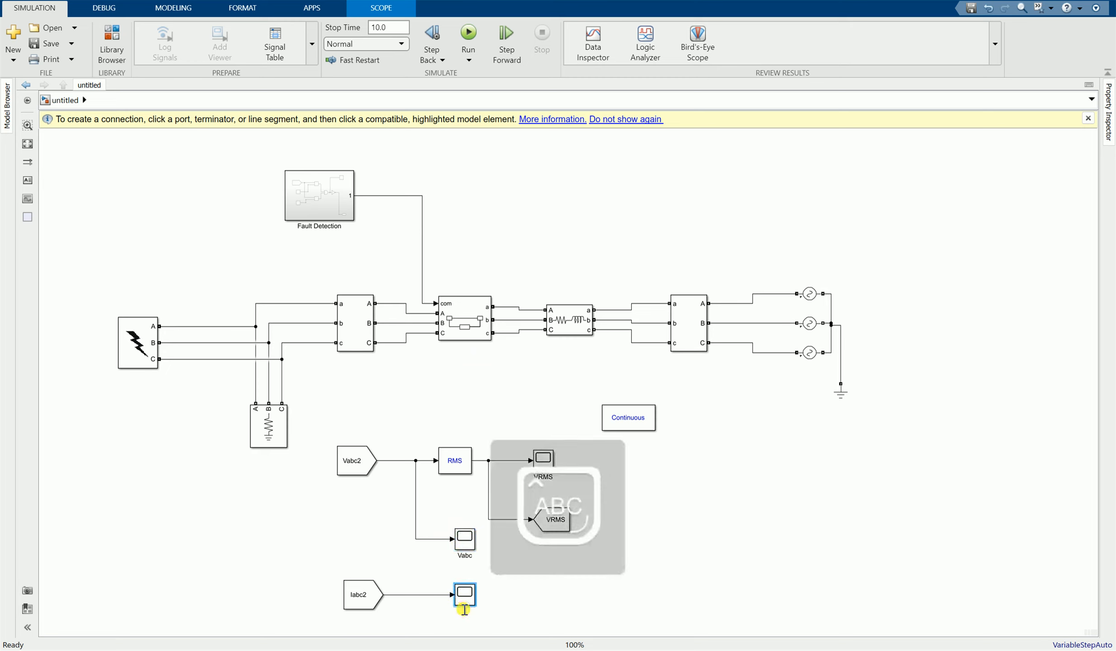
key("Caps_Lock")
left_click(619, 615)
- Open the Iabc scope, maximize its window, and return to the Simulink model
left_click(467, 592)
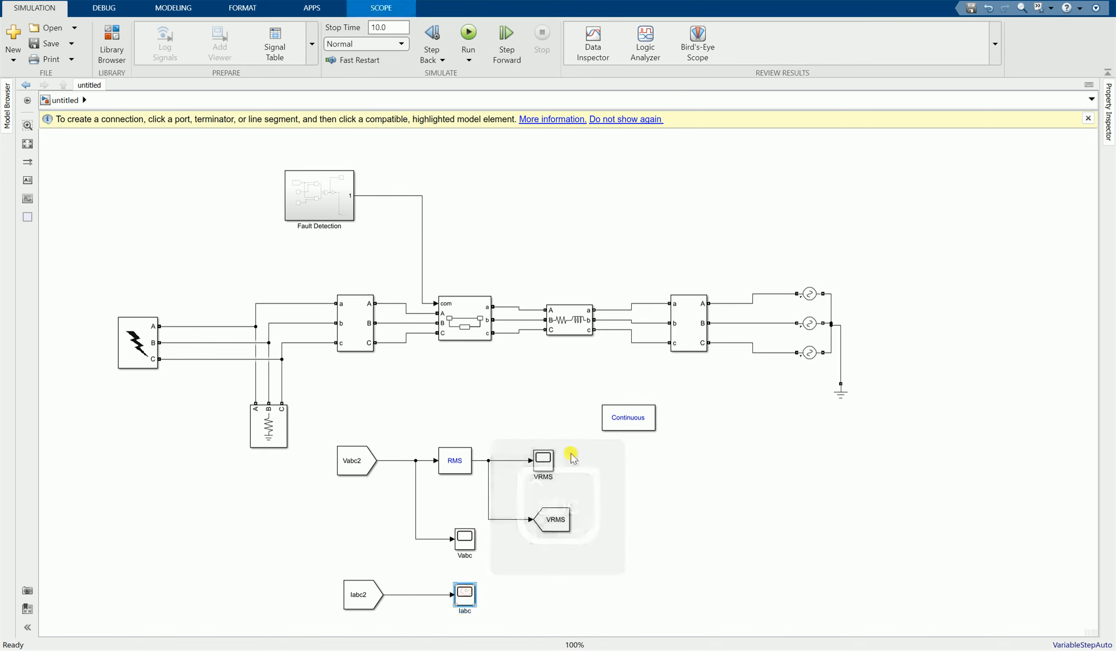
double_click(578, 157)
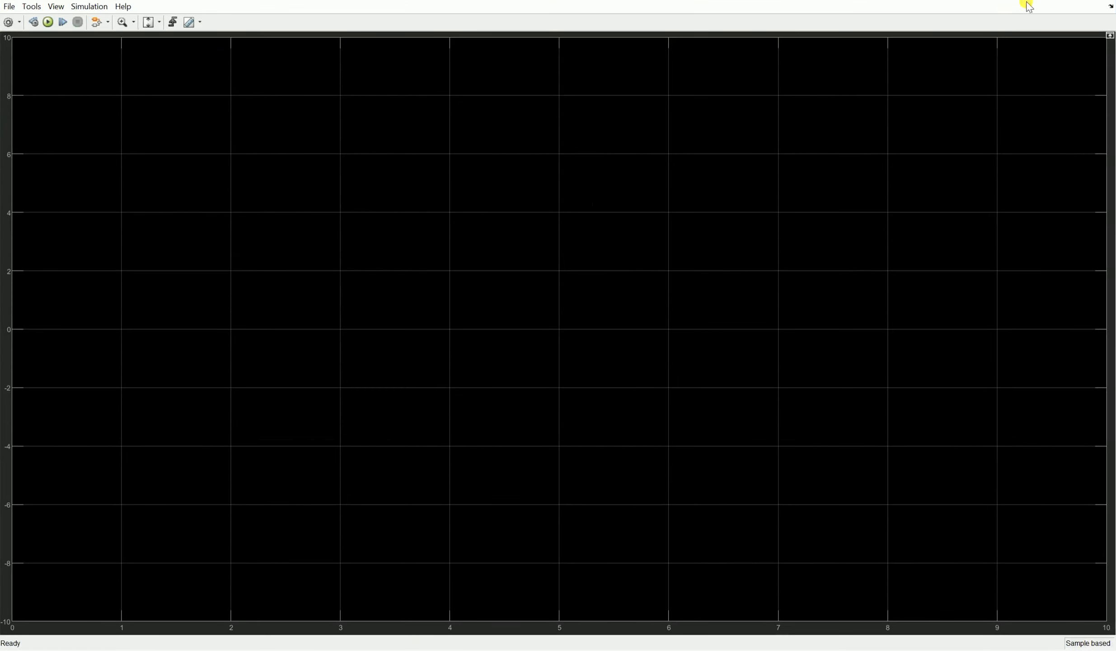
left_click(1030, 6)
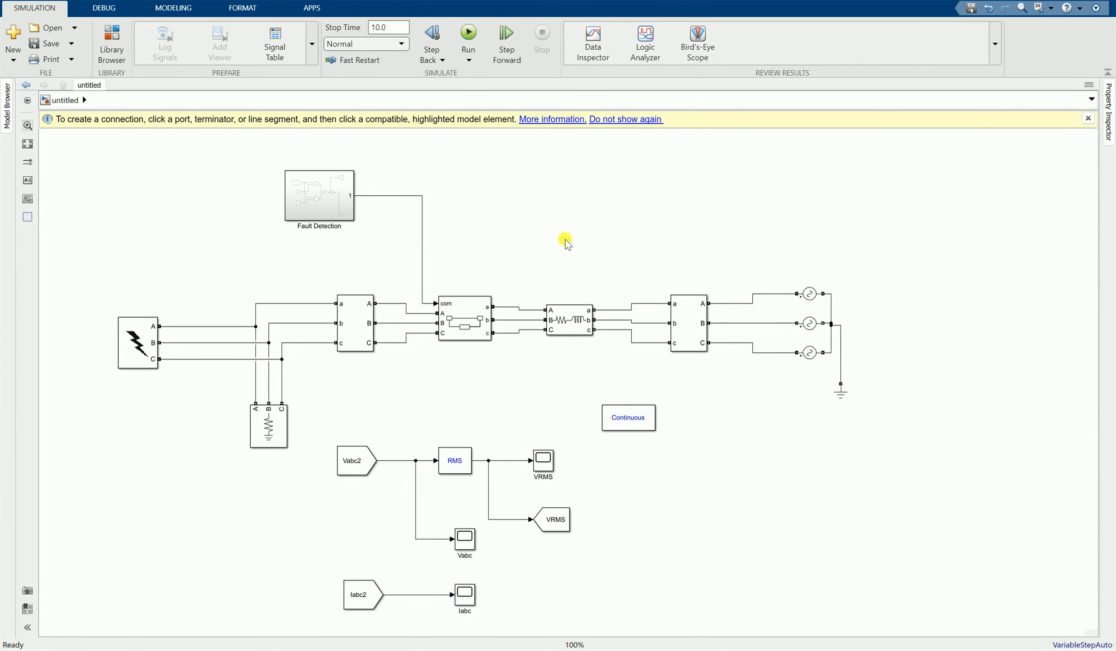
- Set the simulation mode to Accelerator and the stop time to 2
left_click(364, 44)
left_click(365, 75)
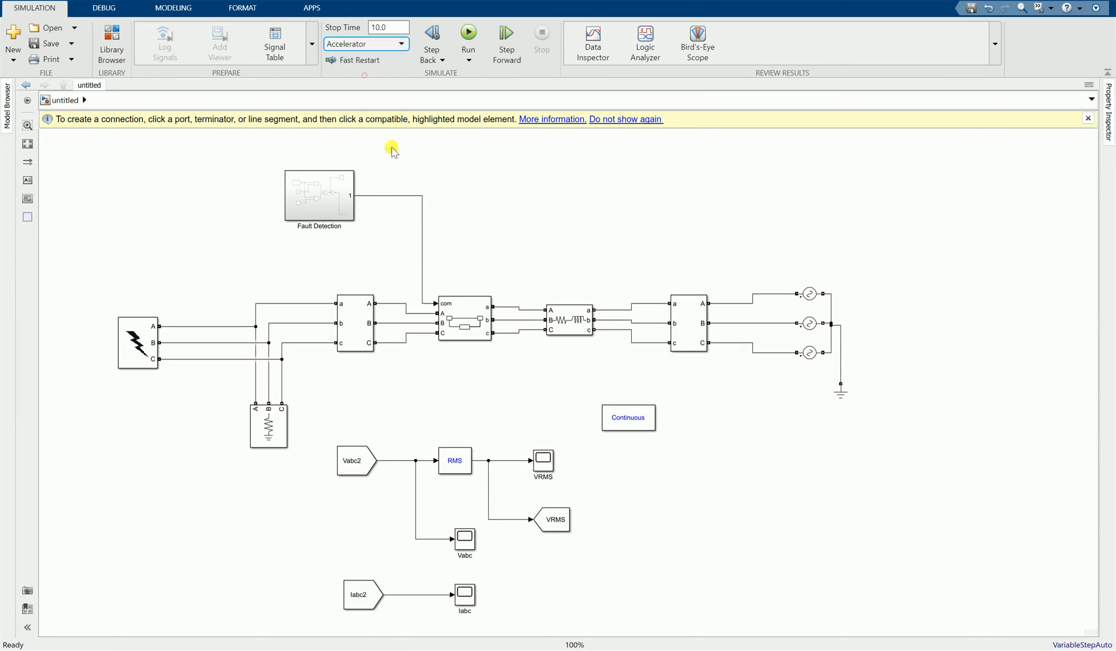
left_click(385, 28)
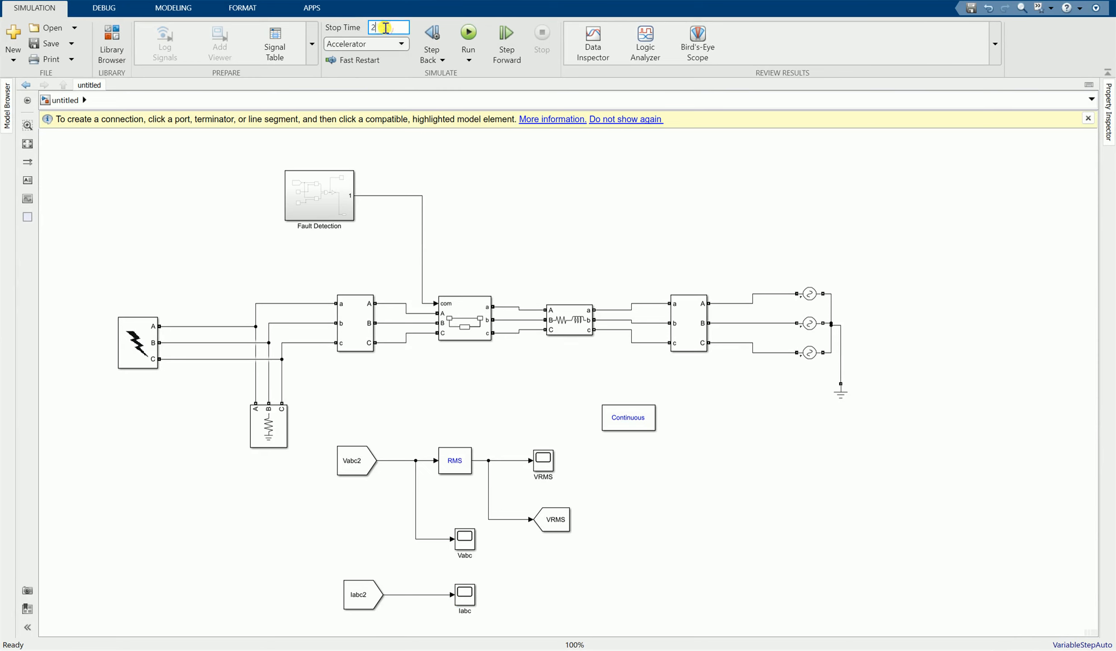
left_click(481, 208)
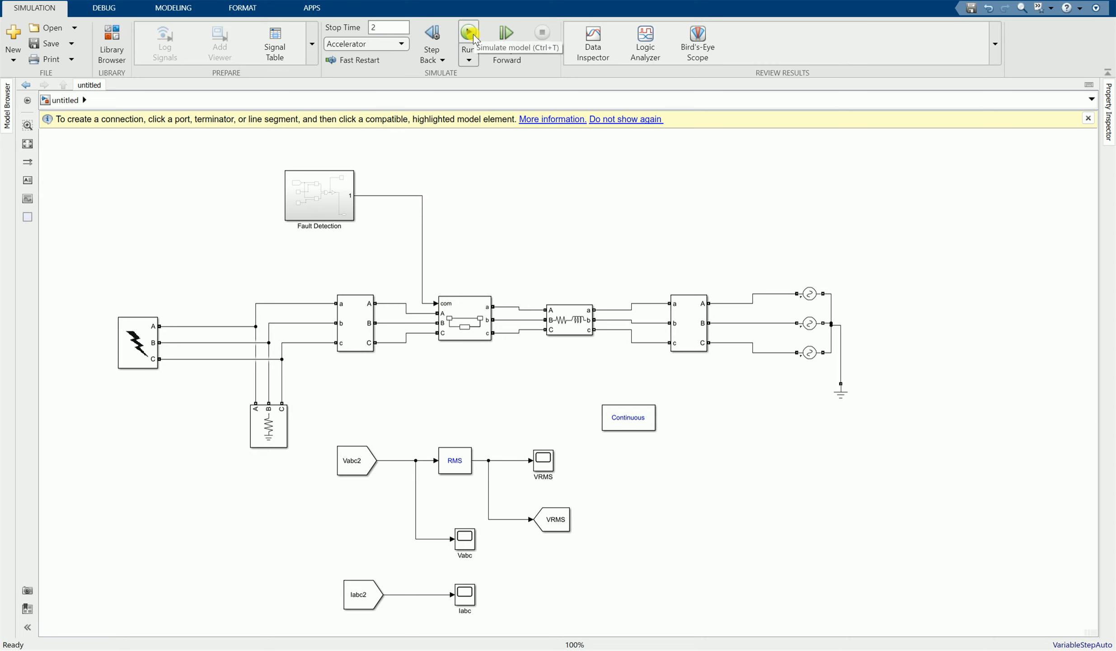
- Run the simulation, review the reported diagnostics, and inspect the parameters of the RMS block fed by Vabc2
left_click(474, 38)
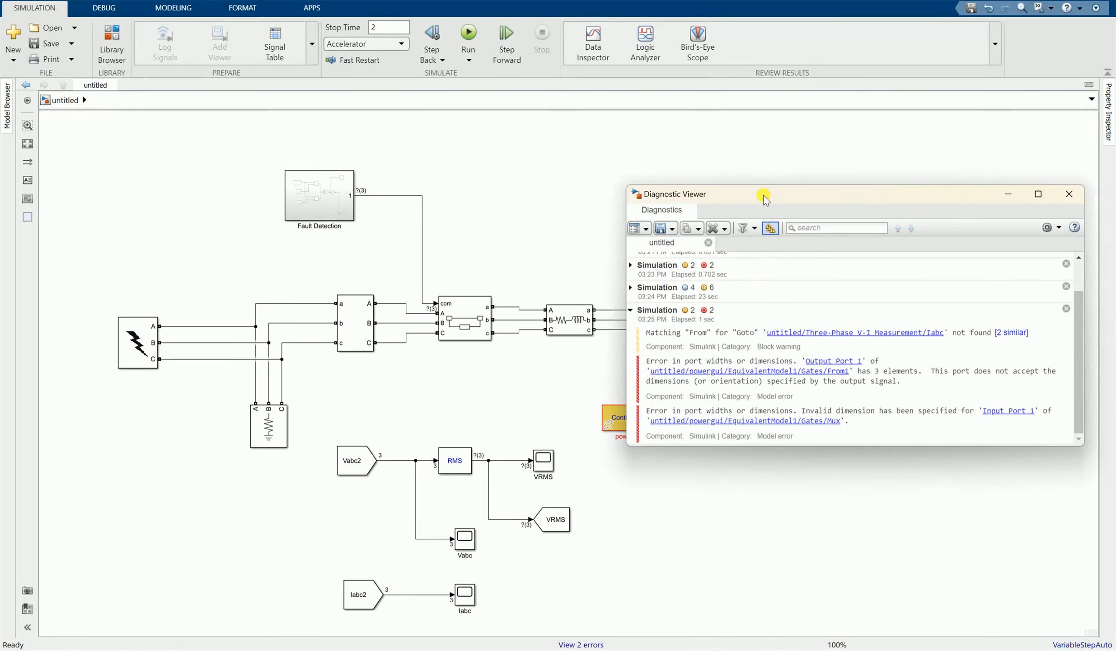
left_click_drag(764, 197, 750, 137)
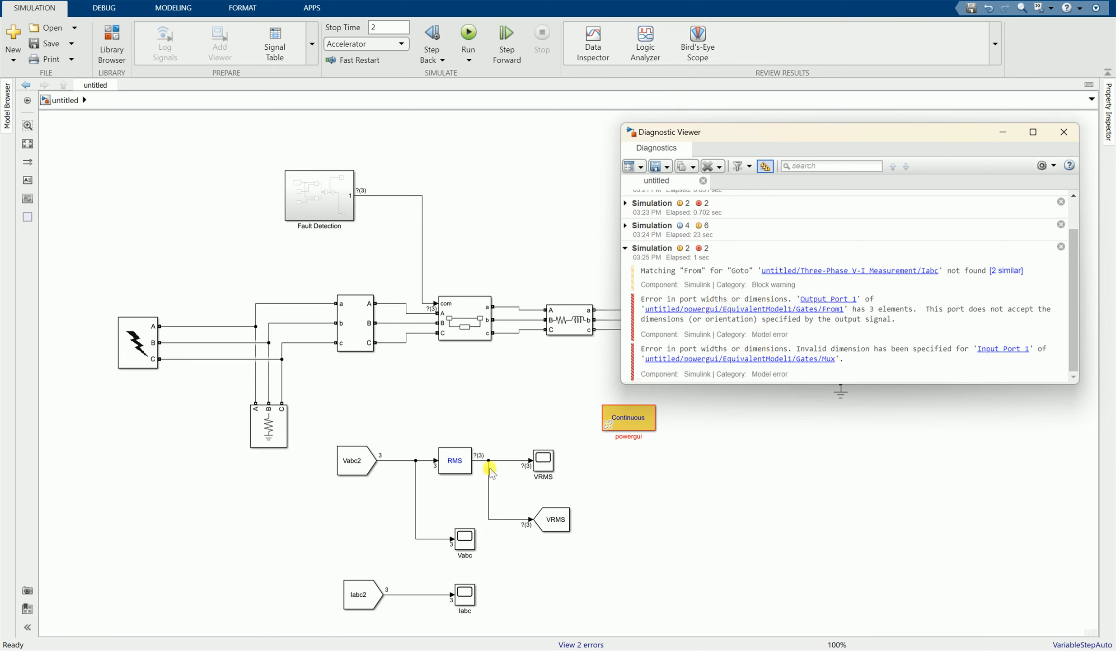
left_click(442, 472)
left_click(1005, 135)
double_click(450, 454)
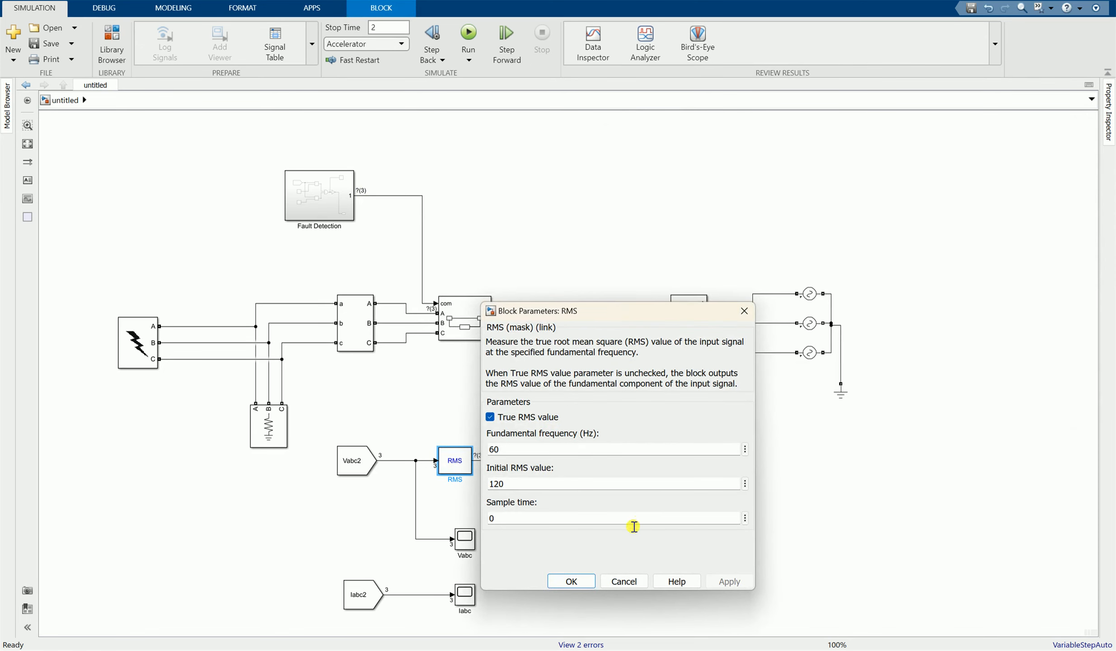
left_click(640, 582)
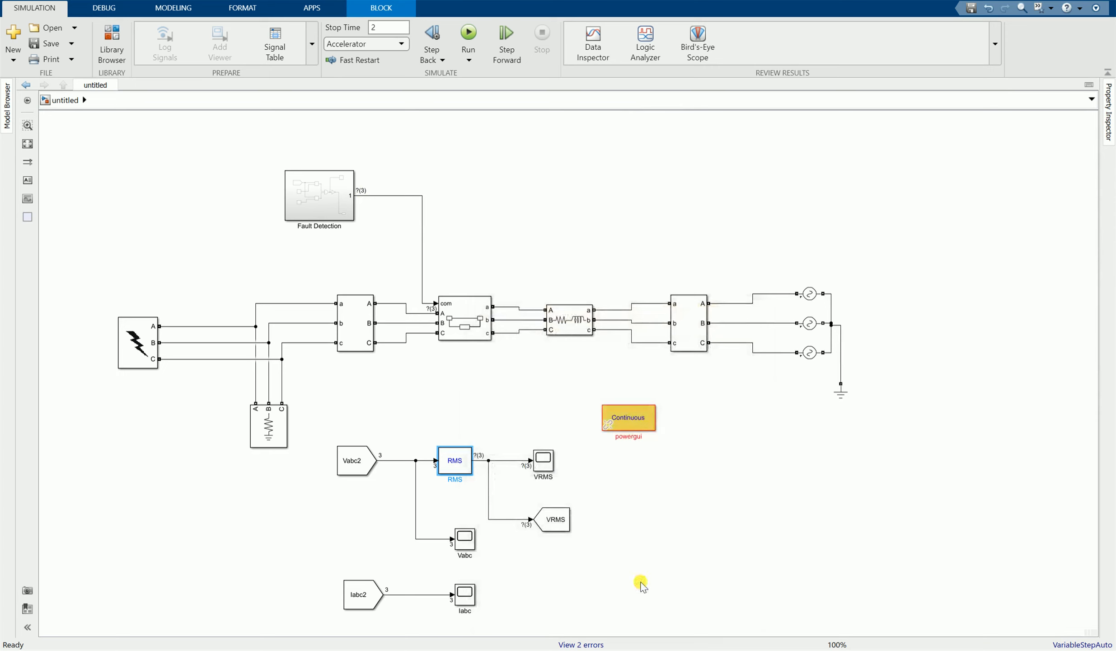
- Replace the RMS block between Vabc2 and the VRMS scope with the RMS block from DSP System Toolbox/Statistics
double_click(641, 585)
double_click(662, 509)
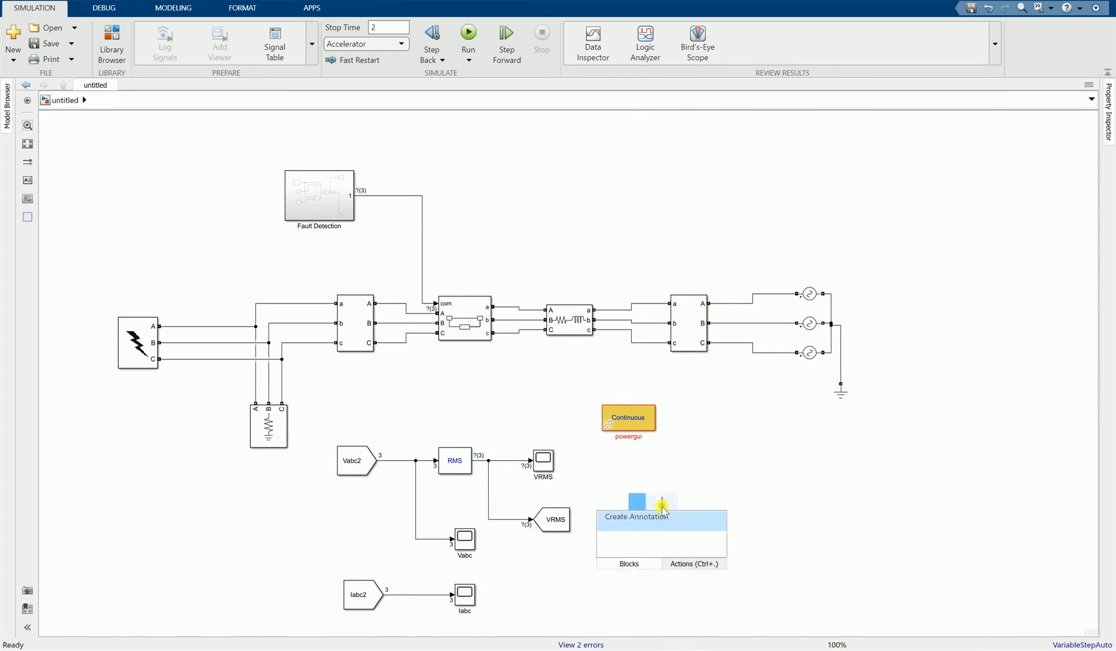
type("rms")
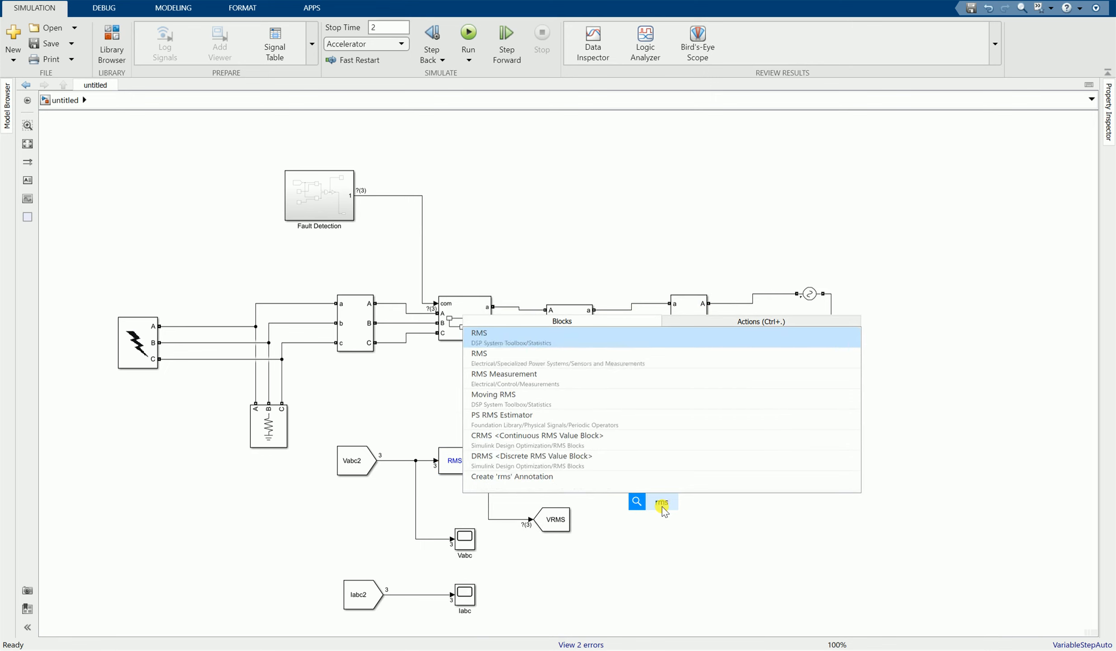
left_click(534, 337)
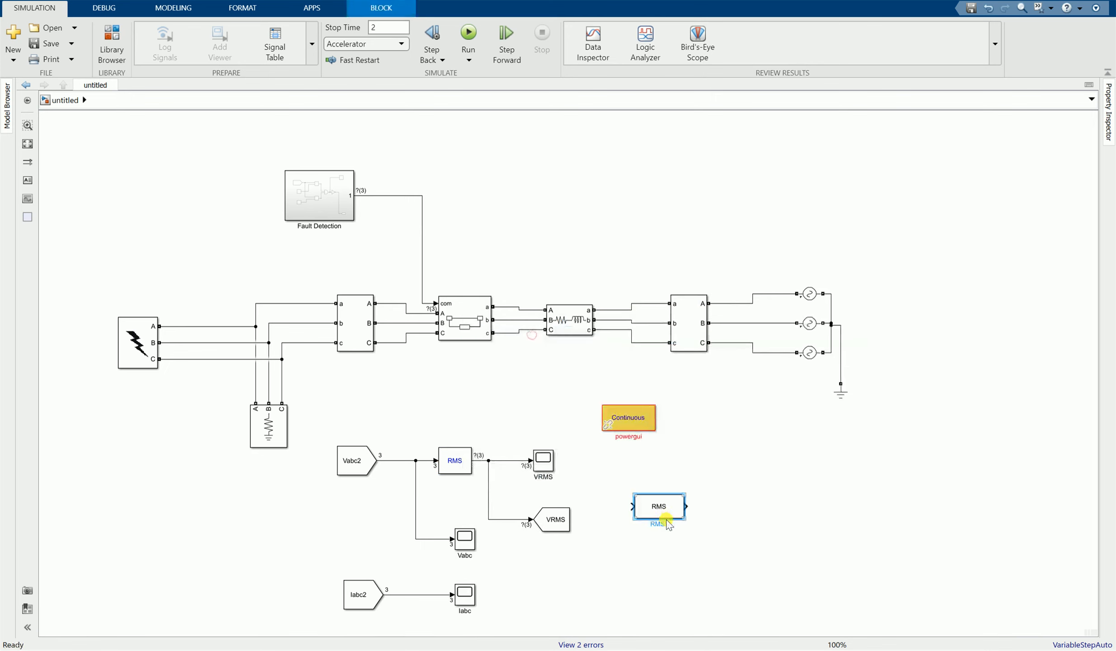
left_click(468, 465)
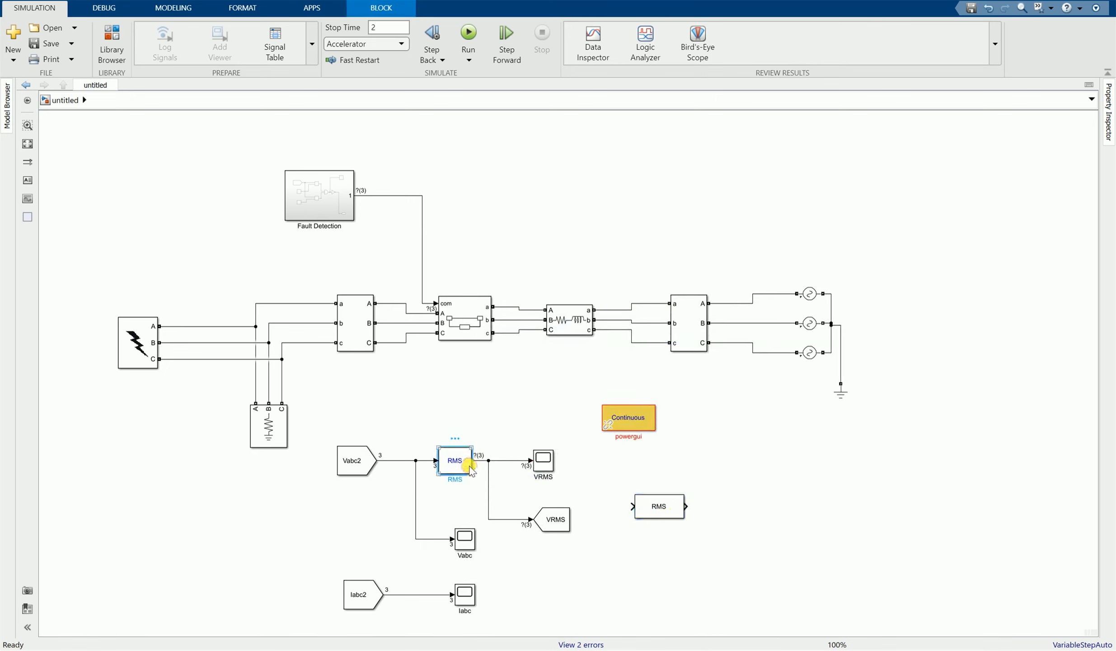
key("Delete")
left_click_drag(666, 506, 441, 472)
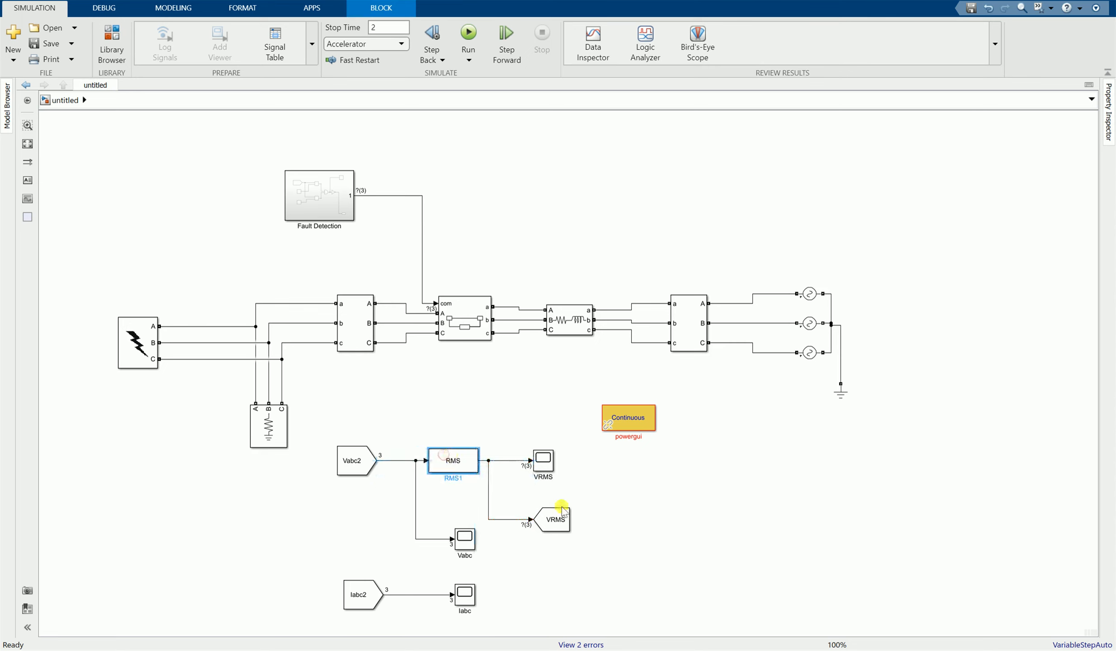
left_click(645, 504)
- Inspect the parameters of the new RMS block without changing them
double_click(447, 455)
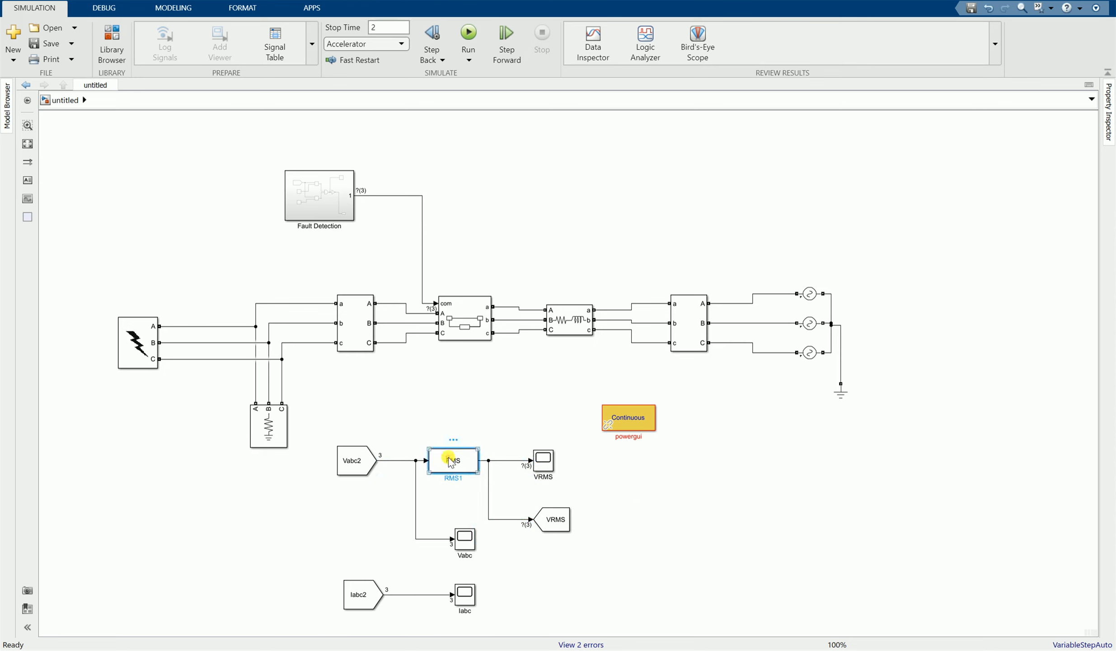
left_click(671, 529)
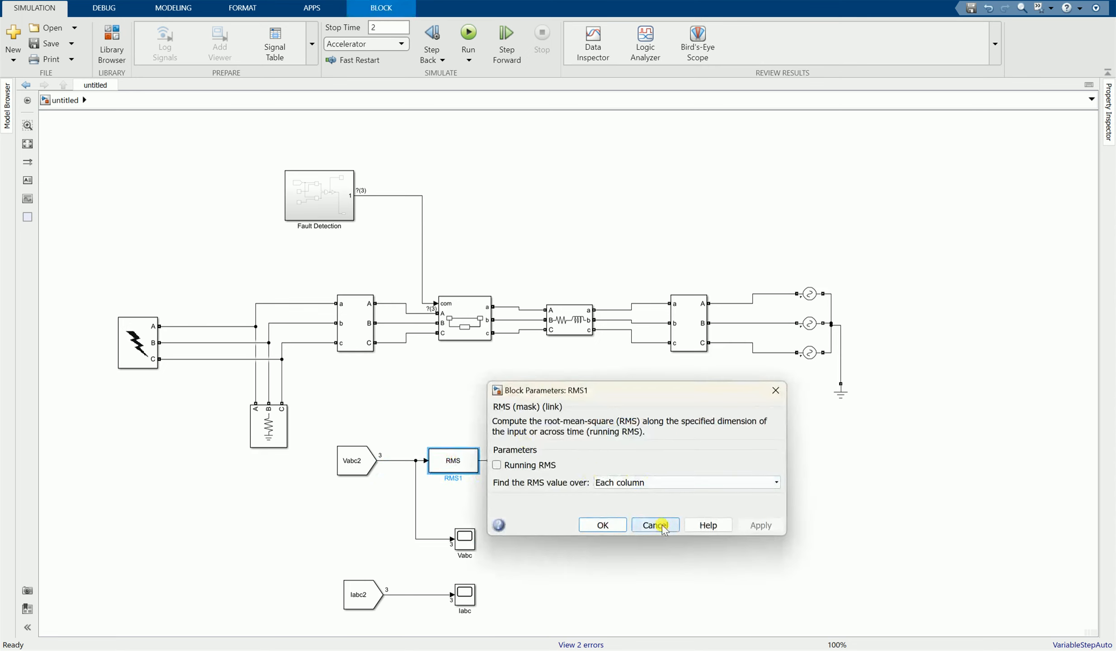
left_click(661, 539)
- Rerun the simulation, review the diagnostics, and close the Diagnostic Viewer
left_click(470, 43)
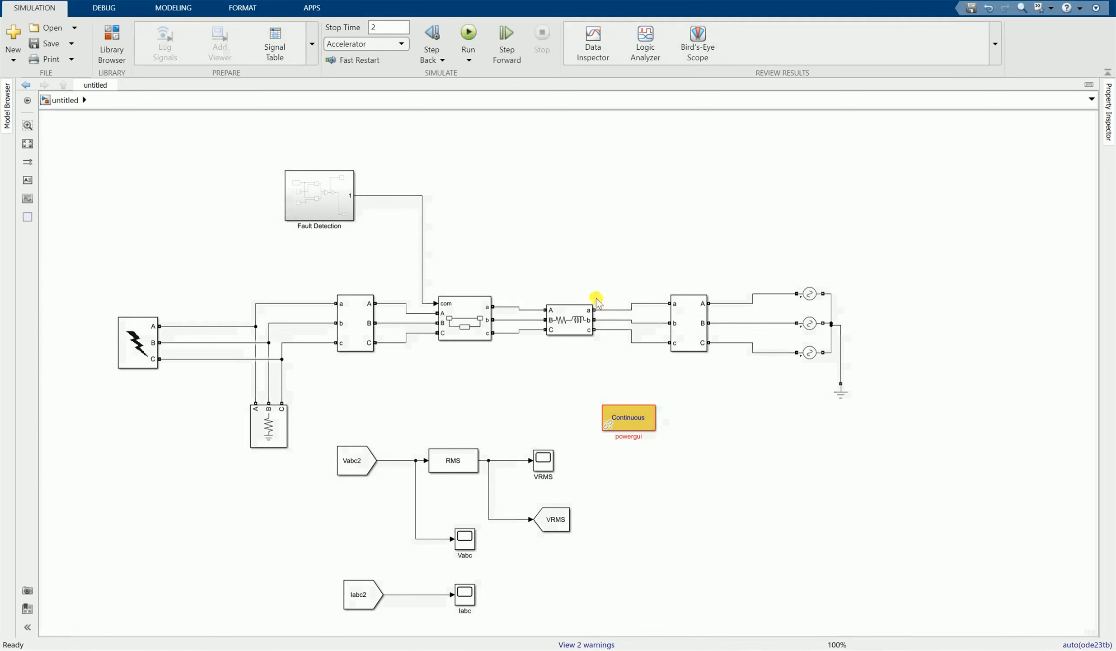
left_click(690, 502)
left_click(591, 643)
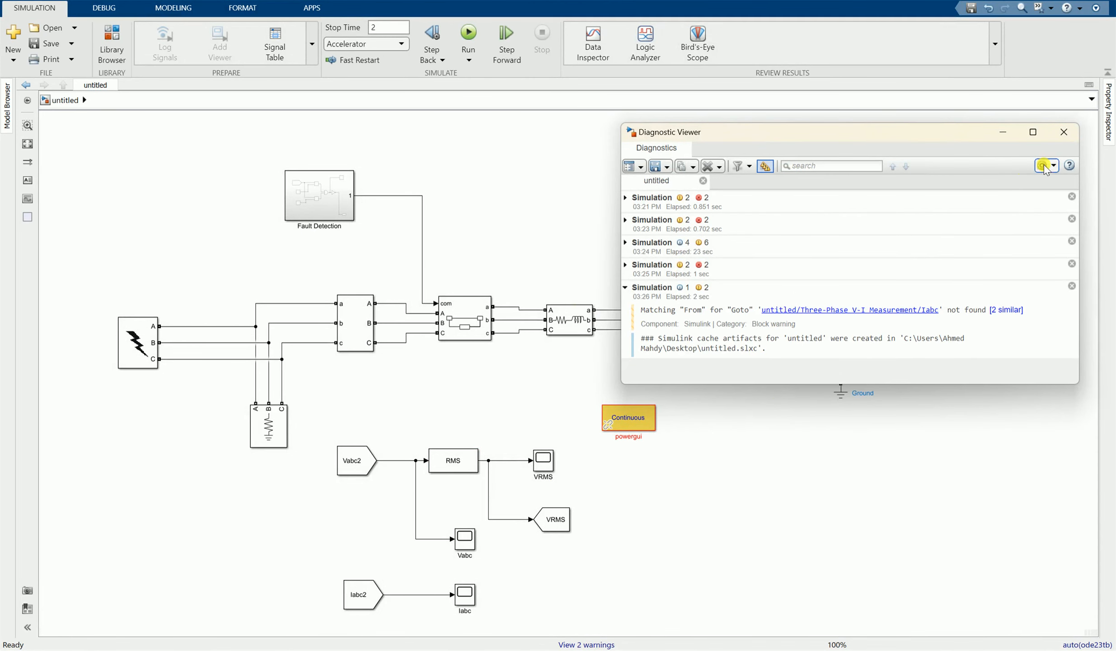
left_click(1065, 132)
left_click(640, 449)
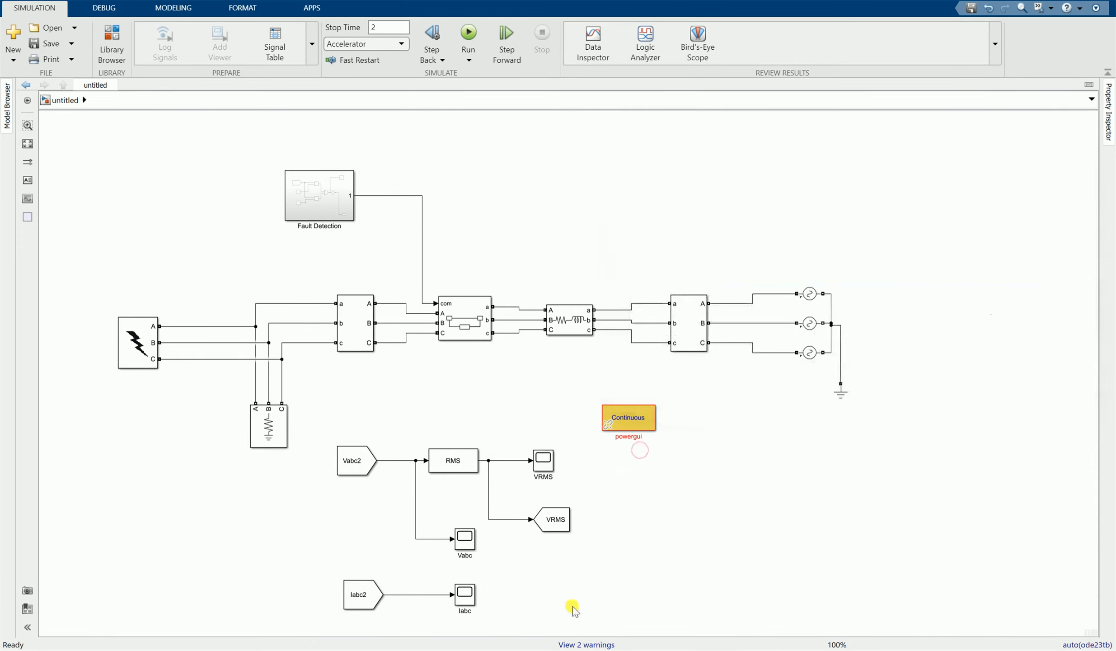
- Switch to the task PDF, find the expected load RMS voltage plot, and compare it with the VRMS scope
left_click(629, 649)
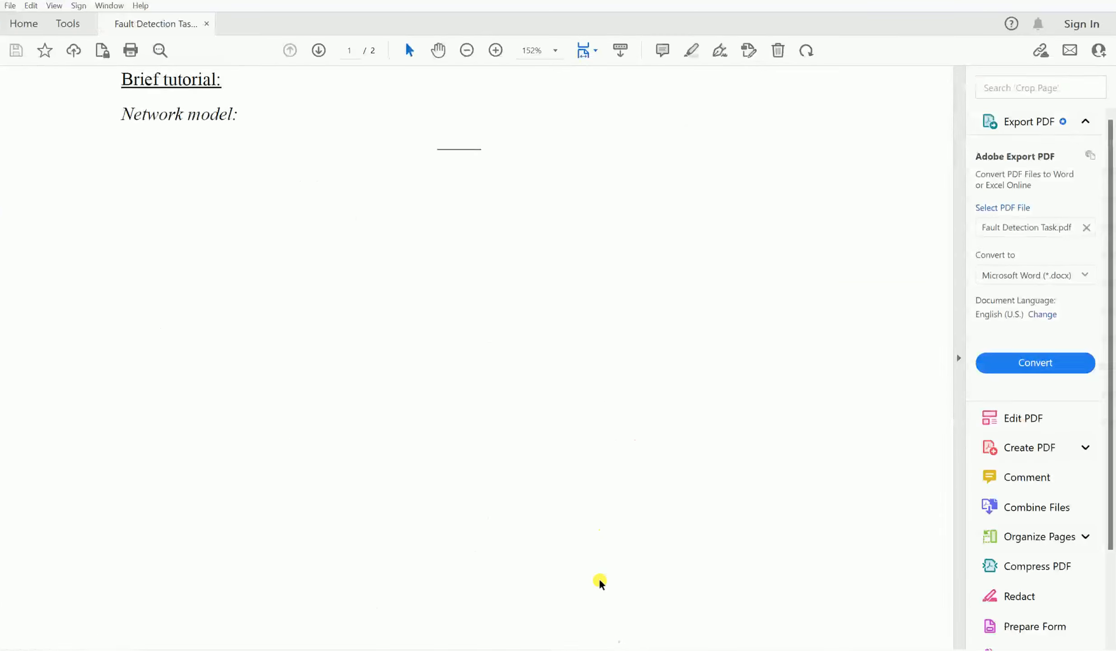
scroll(566, 528, "down", 10)
scroll(567, 527, "down", 1)
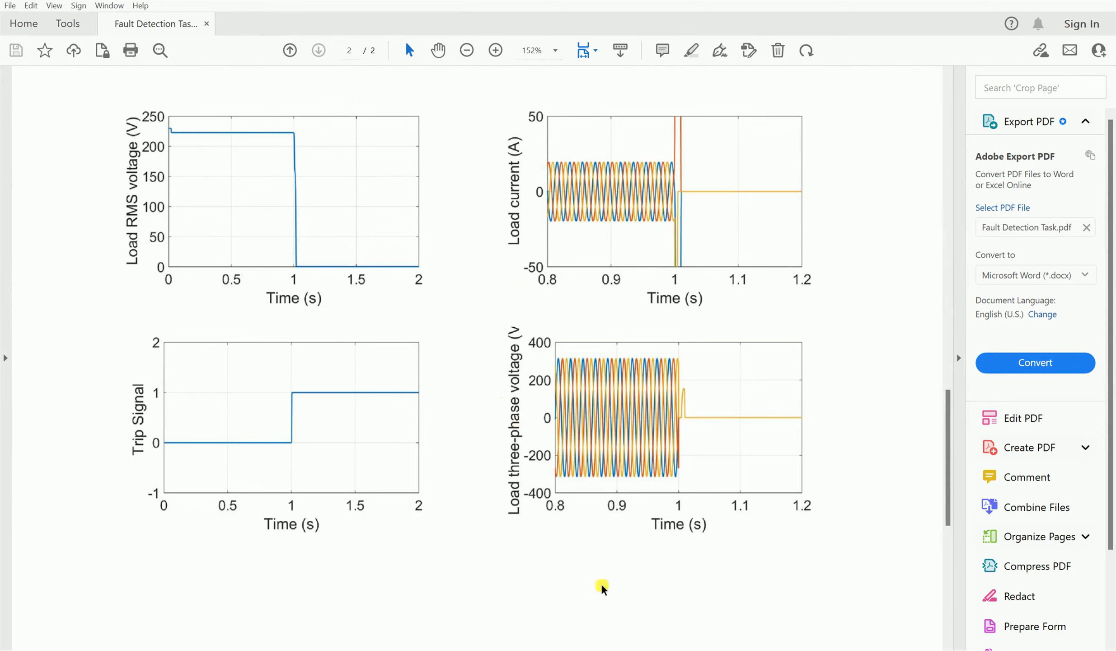
mouse_move(560, 644)
mouse_move(624, 613)
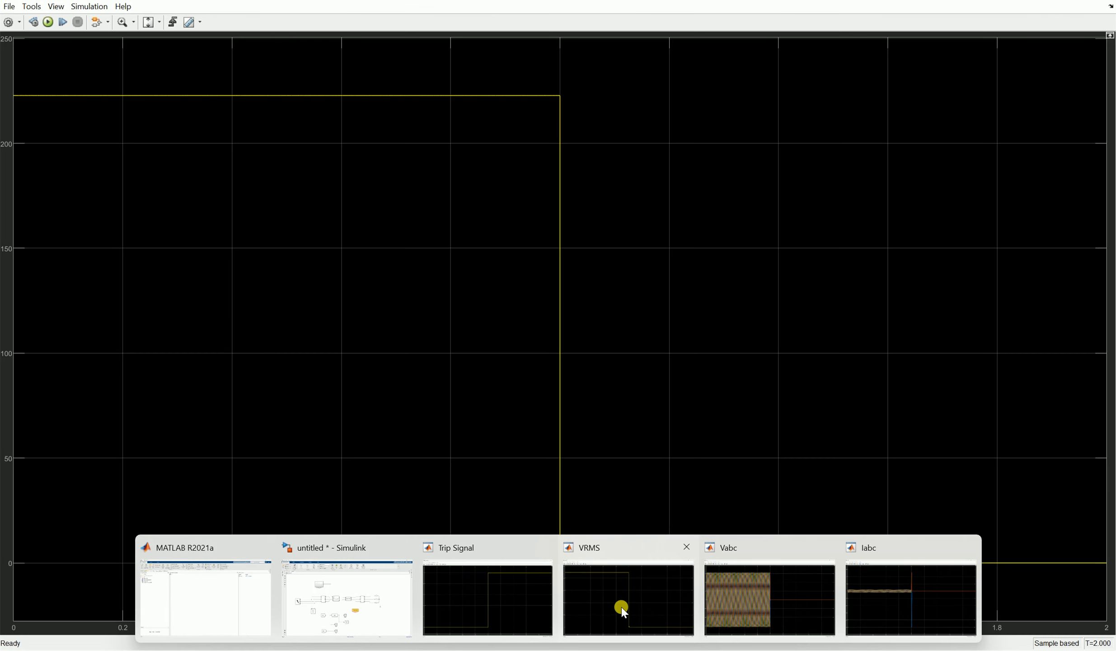
left_click(605, 592)
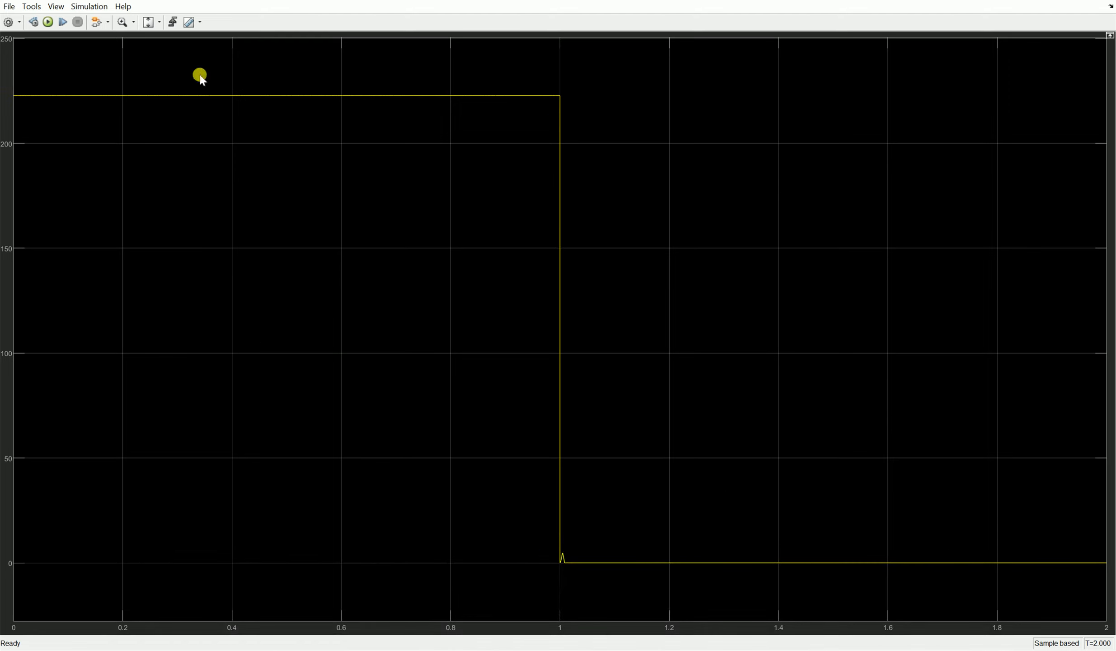
- Compare the expected load current plot in the task PDF with the Iabc scope, scaling the scope's axes to the signal
left_click(609, 641)
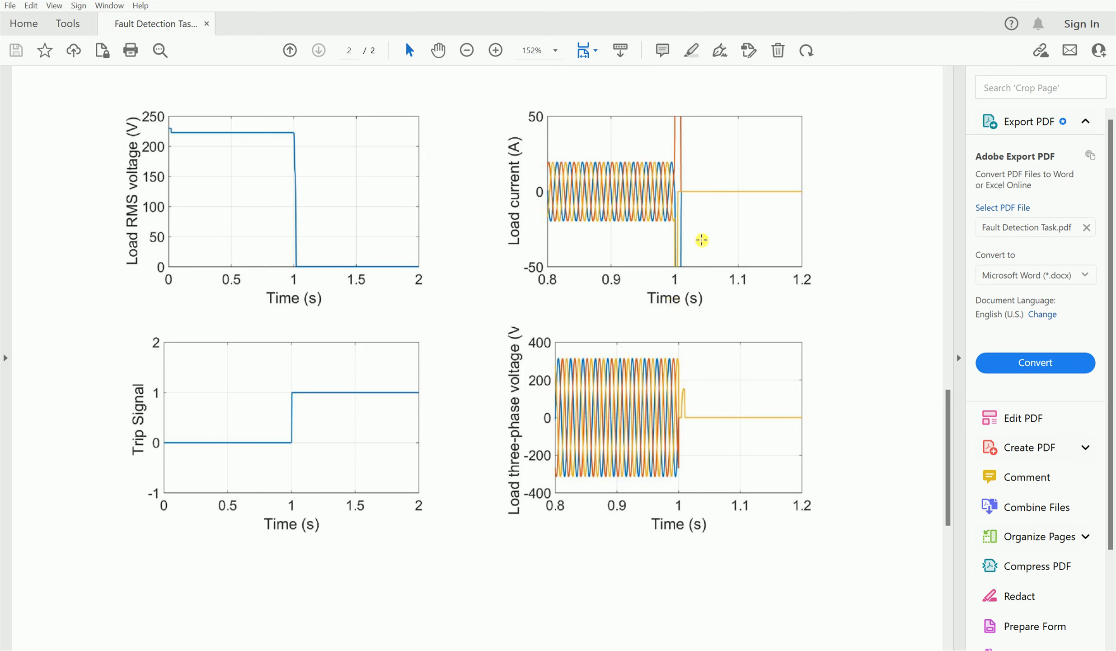
mouse_move(562, 644)
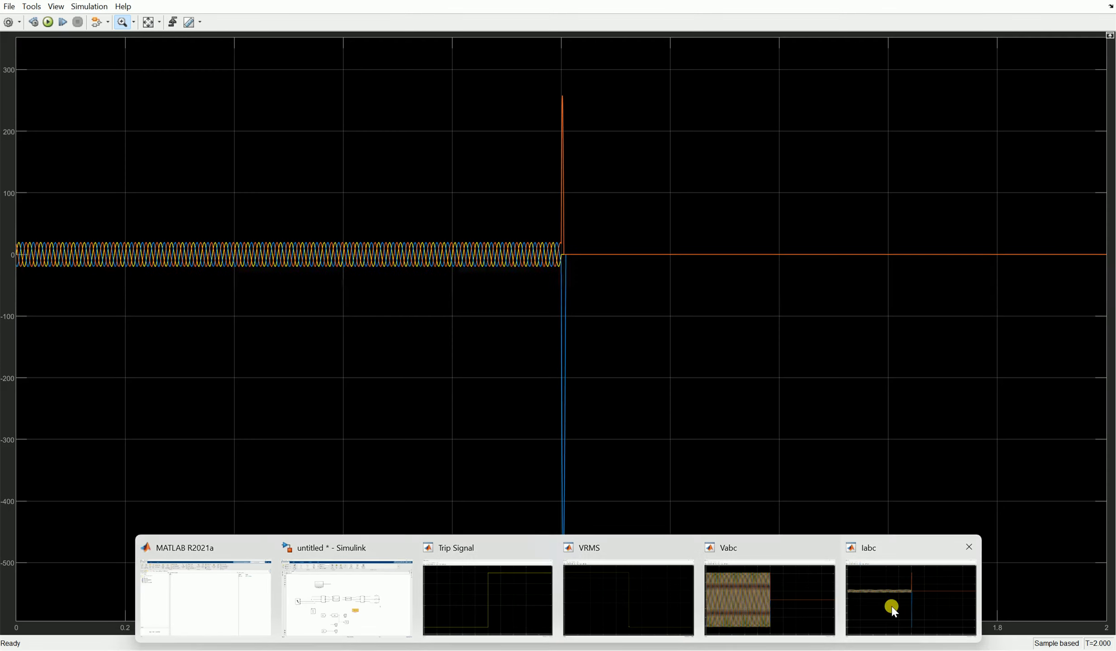
left_click(892, 608)
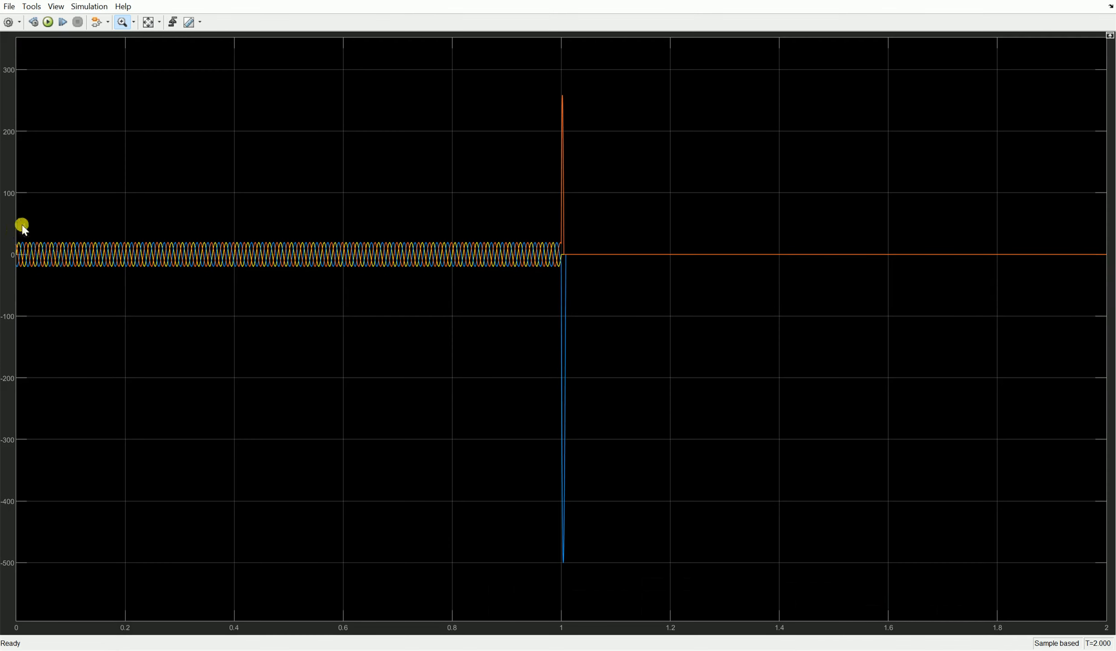
left_click(151, 23)
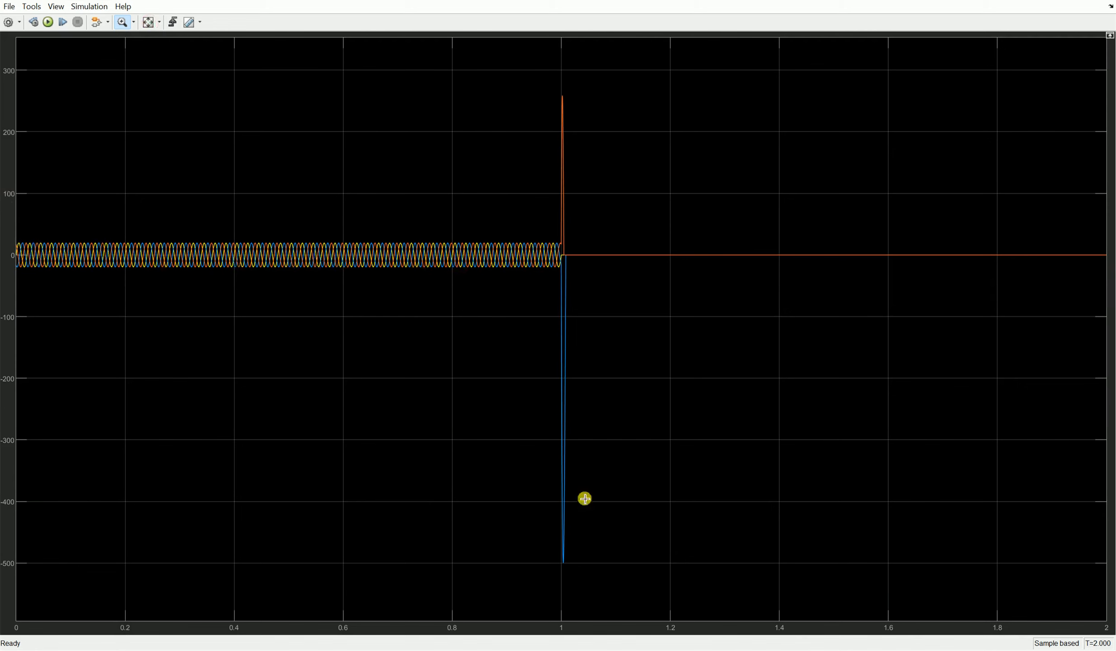
- Check the expected load current plot in the task PDF, and zoom the Iabc scope to the 0.8 to 1.2 s range for comparison
left_click(620, 648)
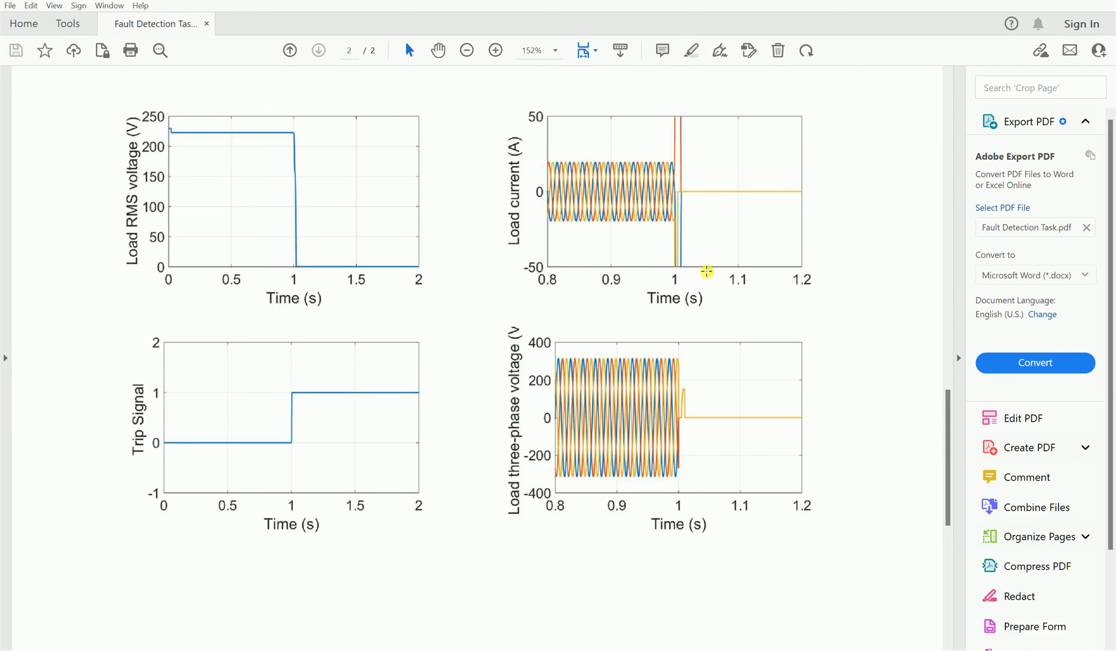
left_click(621, 646)
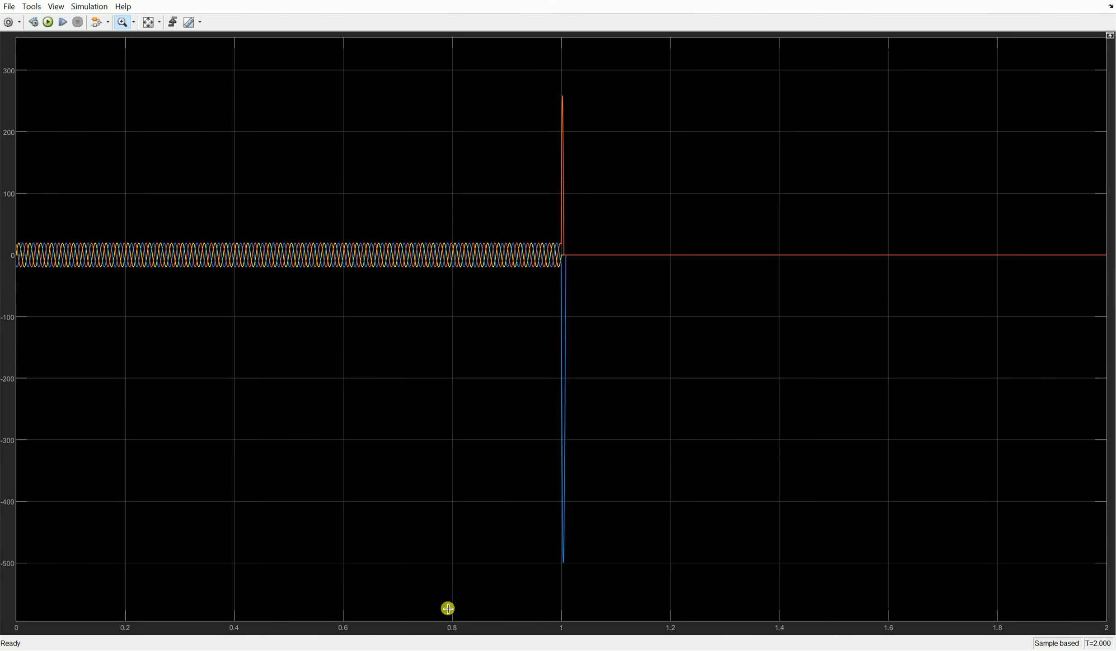
left_click_drag(451, 620, 672, 37)
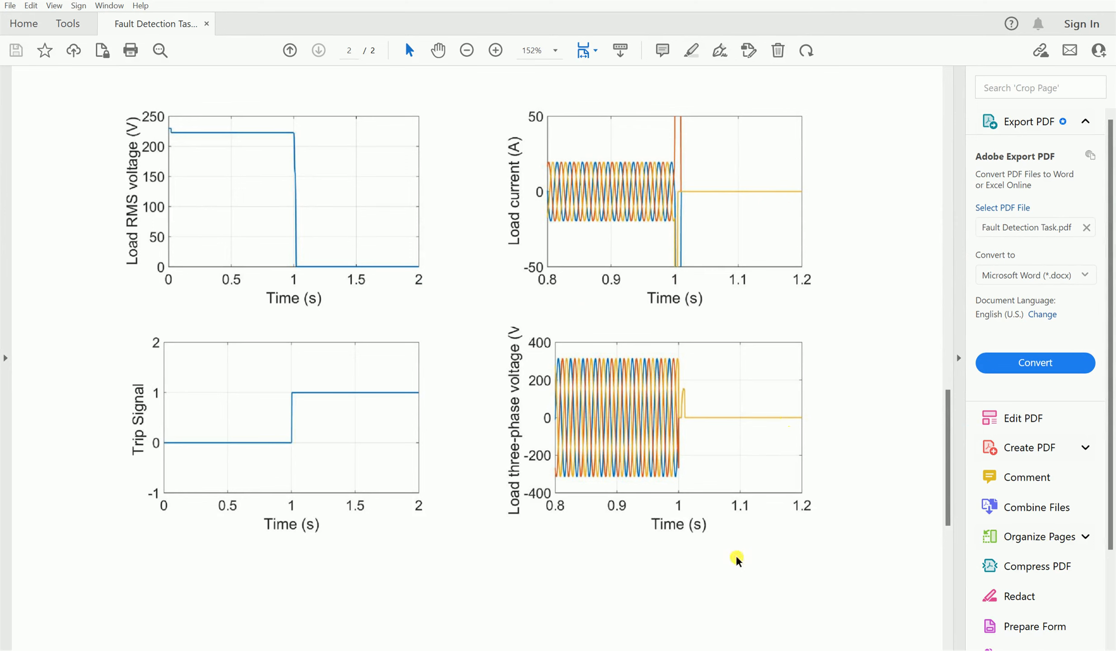
- Compare the Vabc scope with the expected load three-phase voltage plot in the task PDF
mouse_move(571, 645)
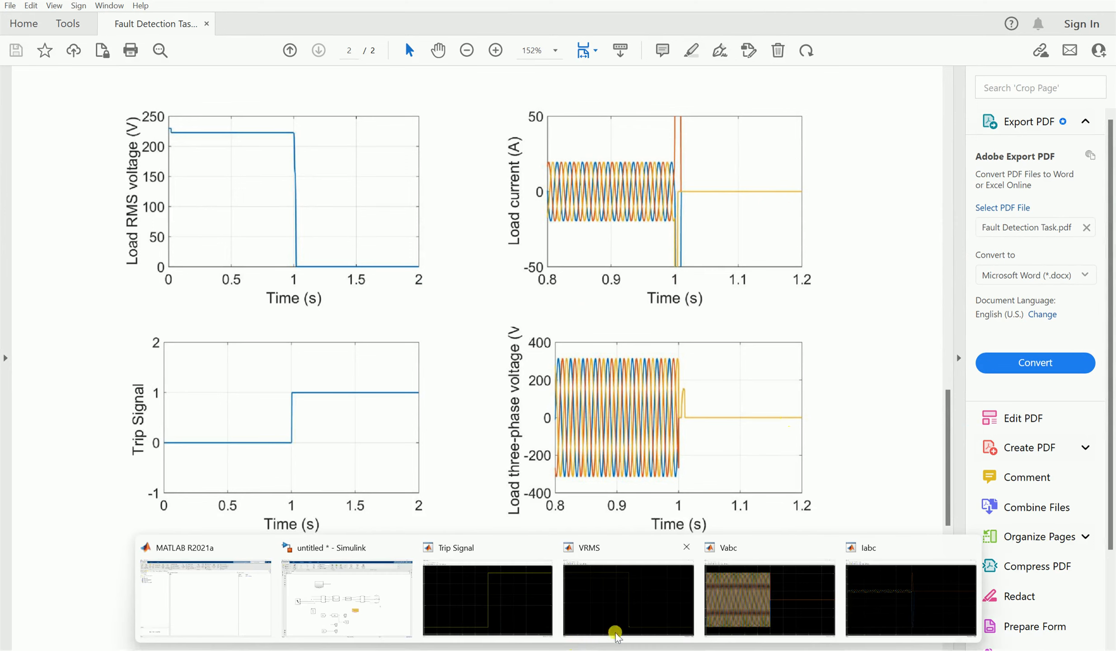
left_click(767, 617)
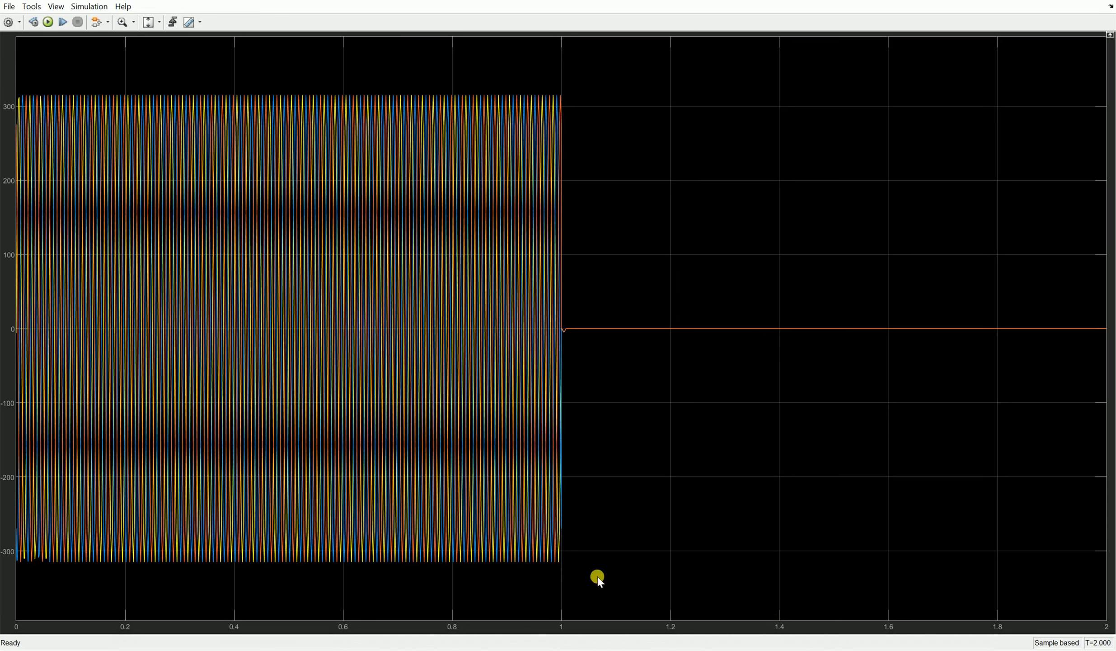
mouse_move(548, 644)
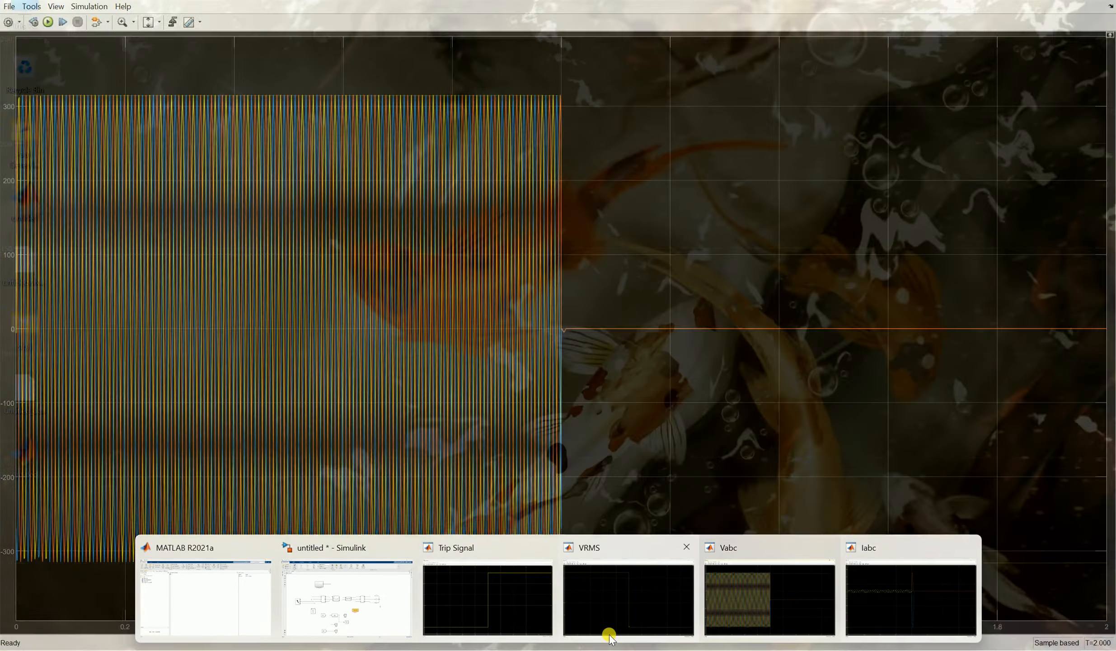
left_click(612, 645)
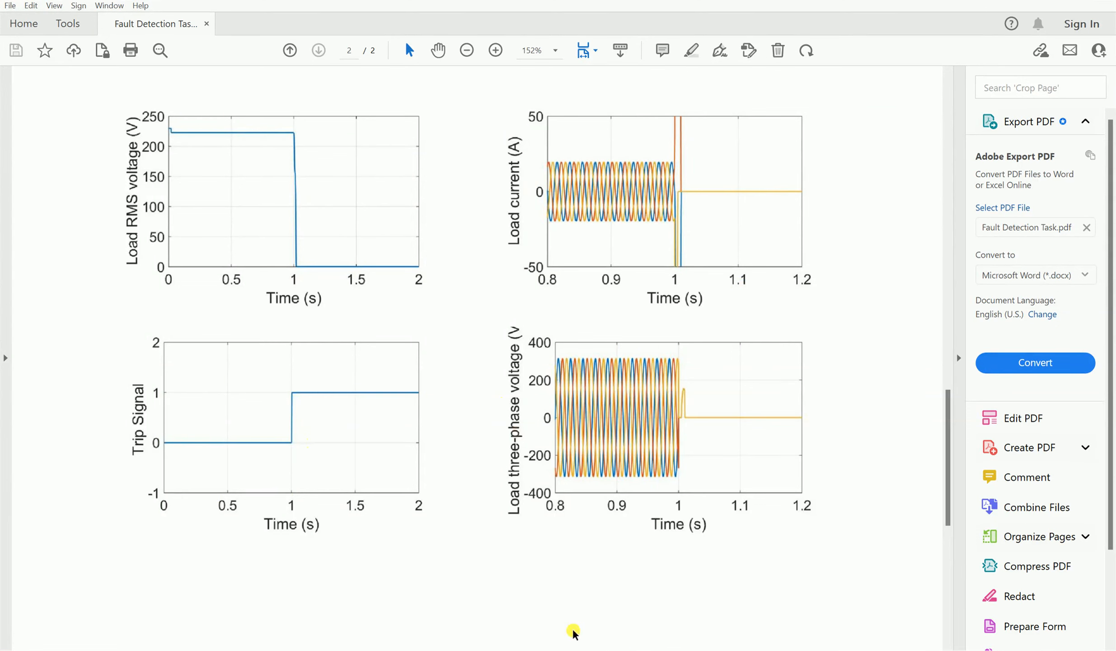
- Compare the Trip Signal scope with the expected plot in the task PDF, and return to the Simulink model
mouse_move(573, 630)
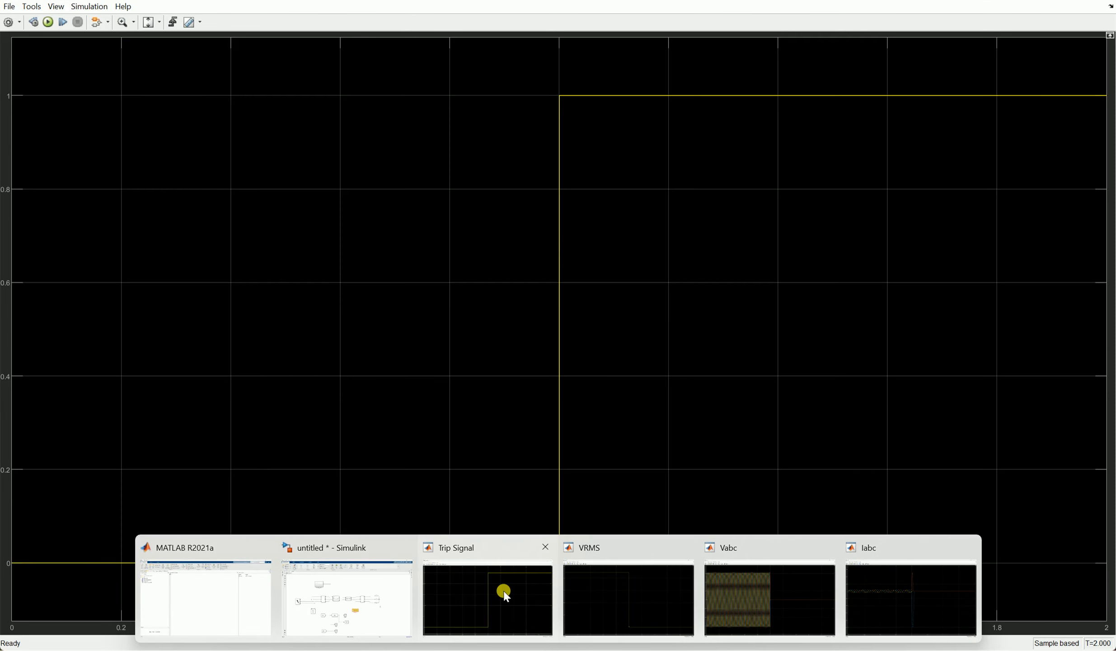
left_click(506, 595)
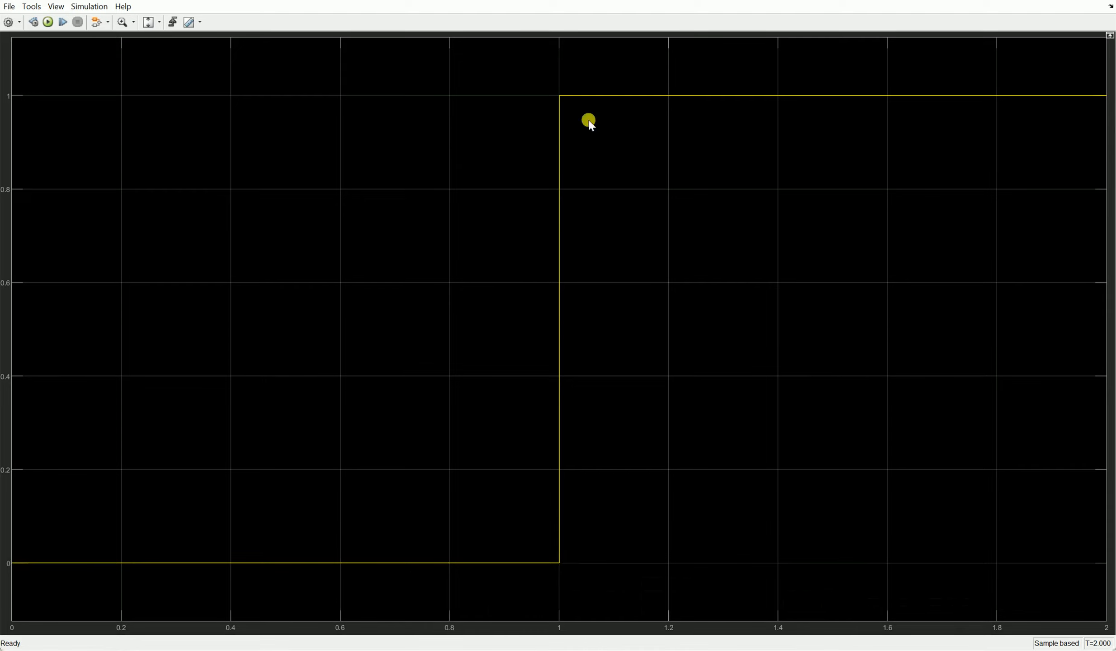
left_click(1029, 1)
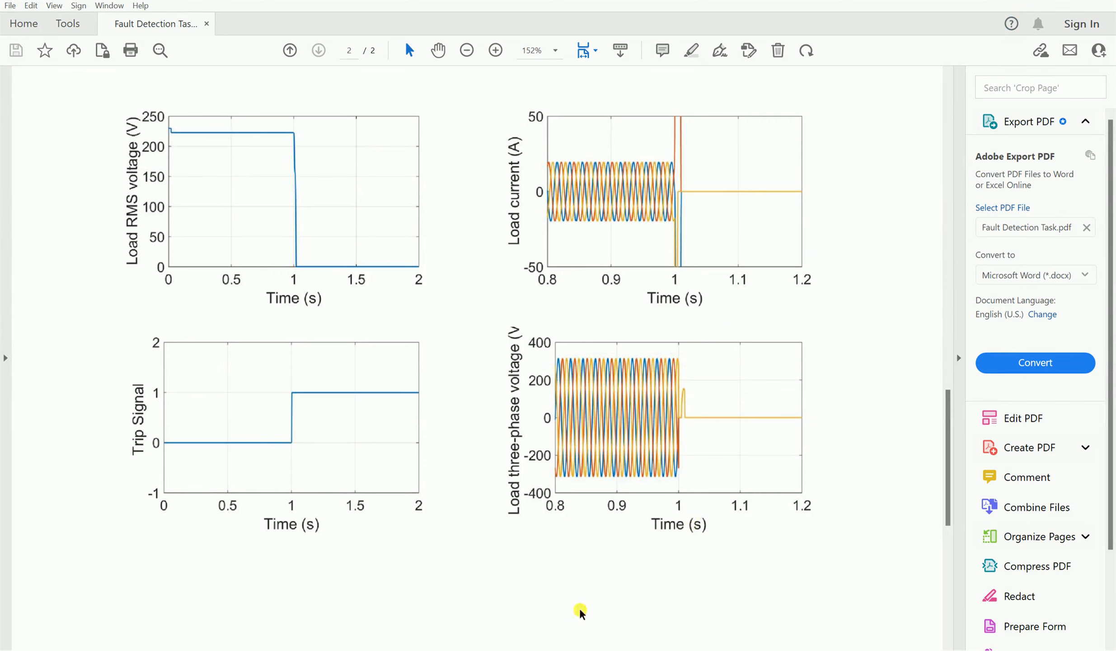
mouse_move(566, 648)
left_click(391, 610)
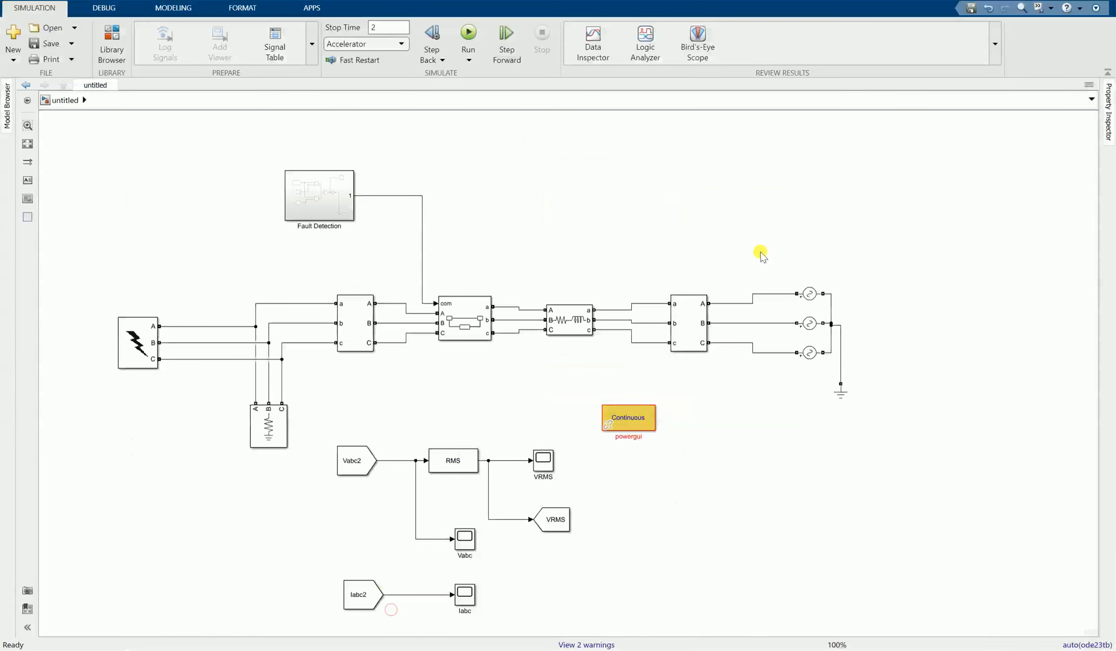